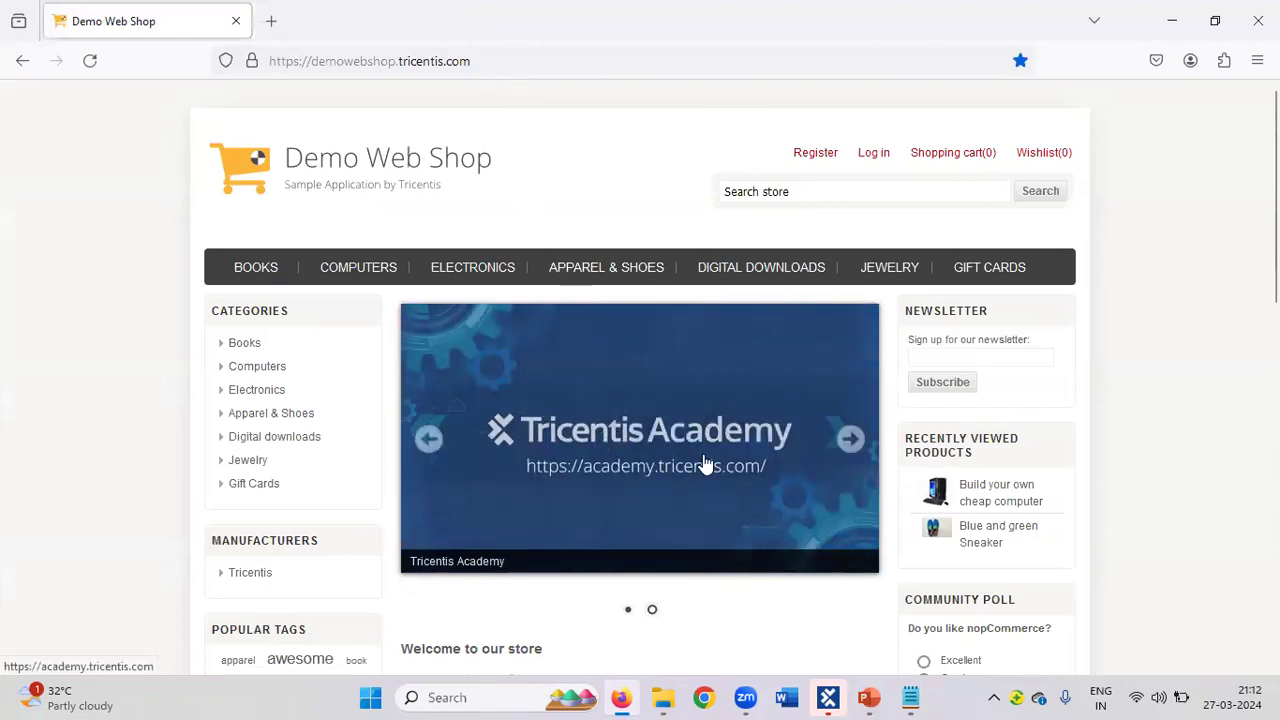
Open the Tricentis Vehicle Insurance sample app in a new tab by searching 'insurance', then add a blank tab.
click(270, 20)
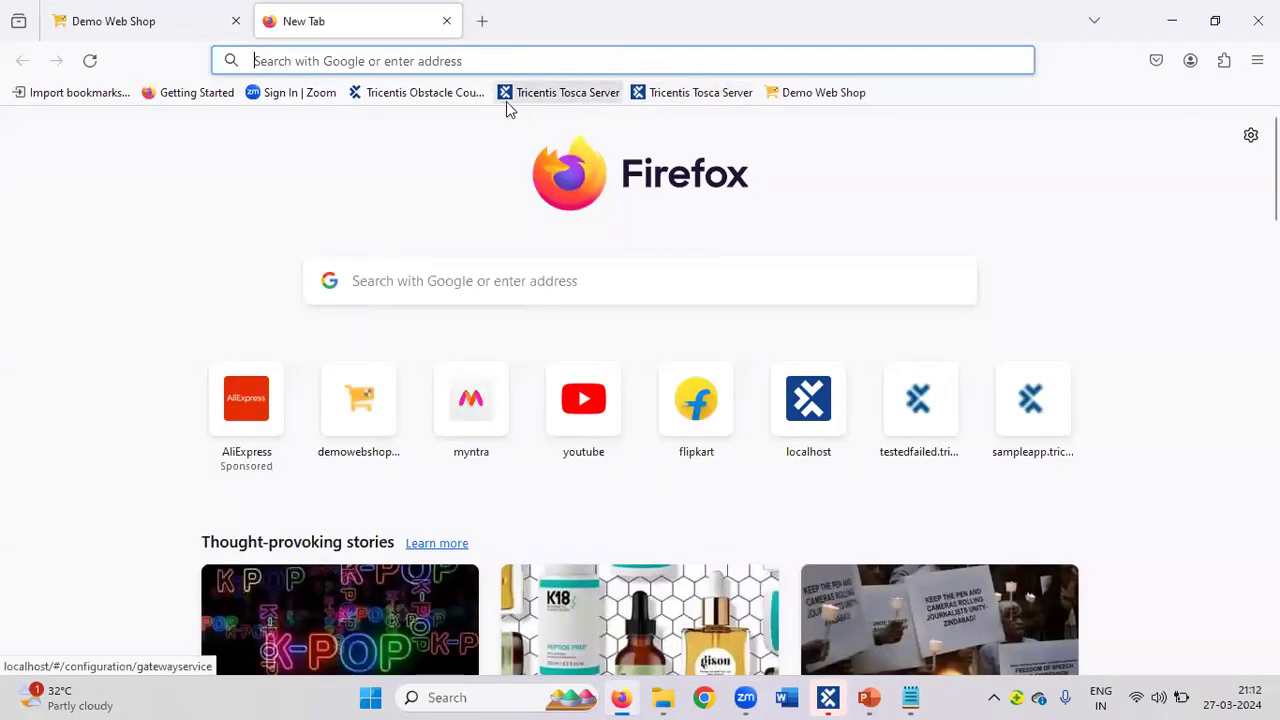
click(433, 60)
text(insurance)
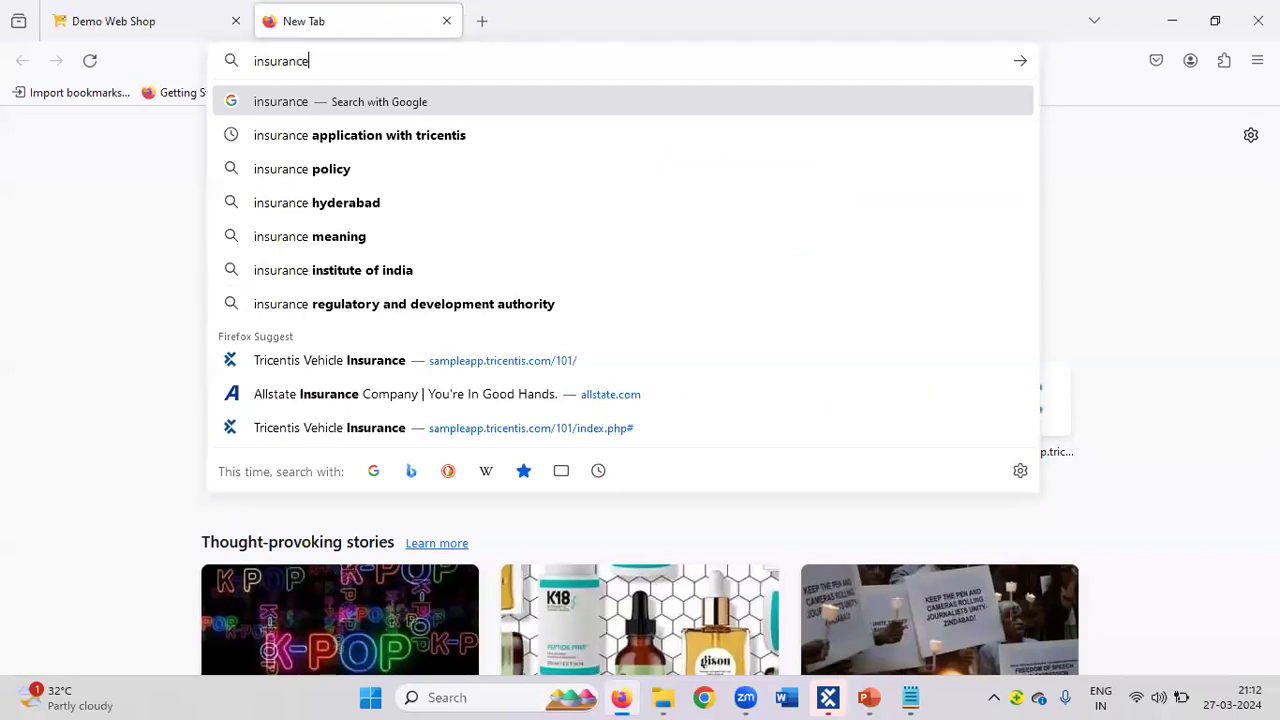
click(354, 364)
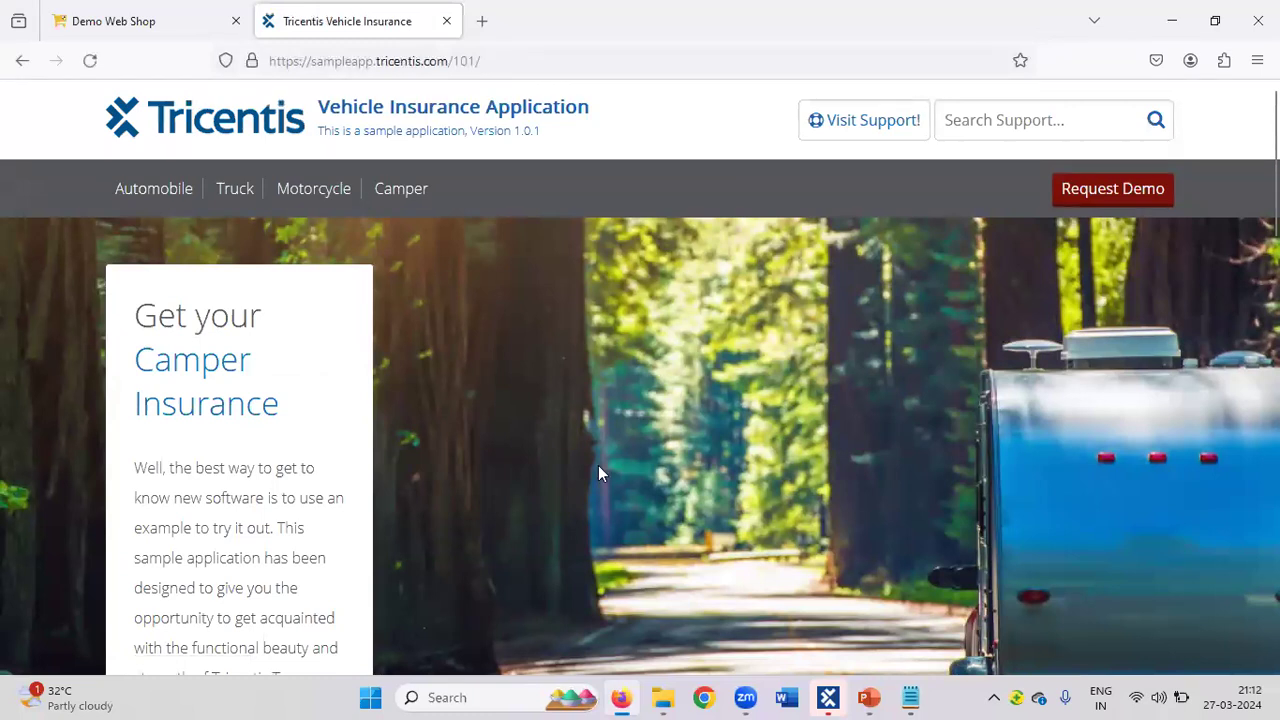
mouse_move(828, 698)
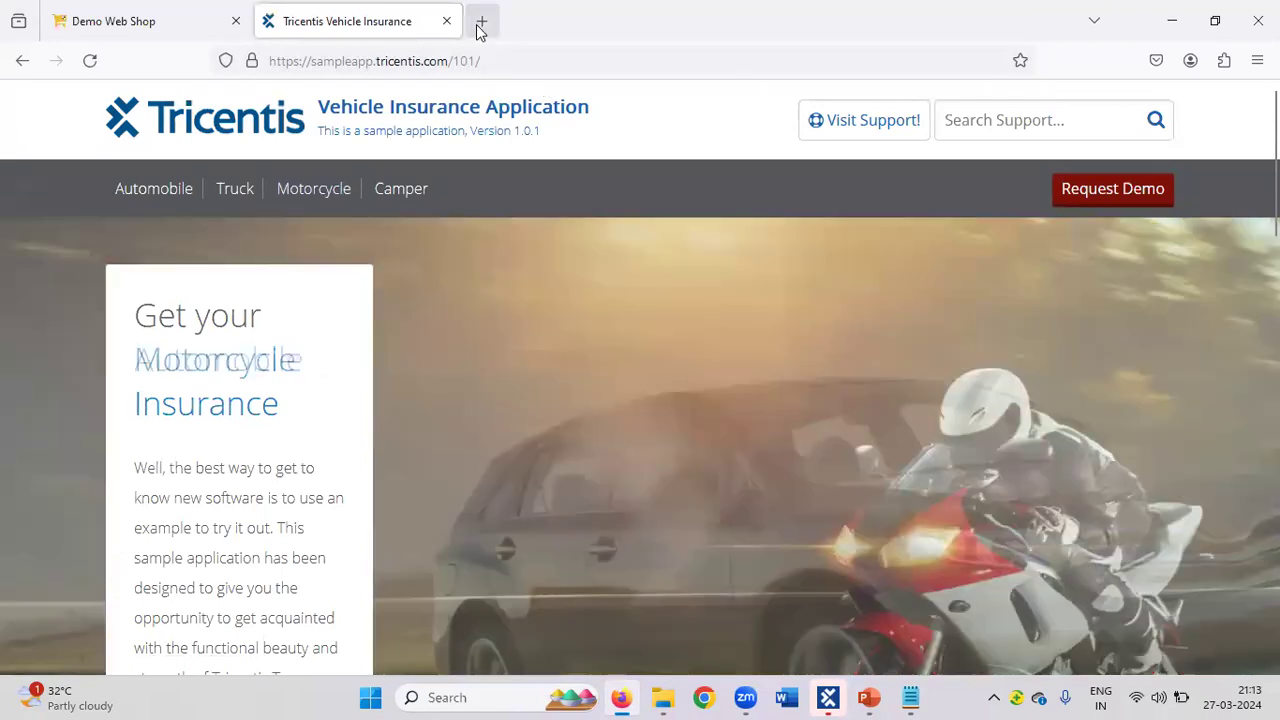
click(481, 21)
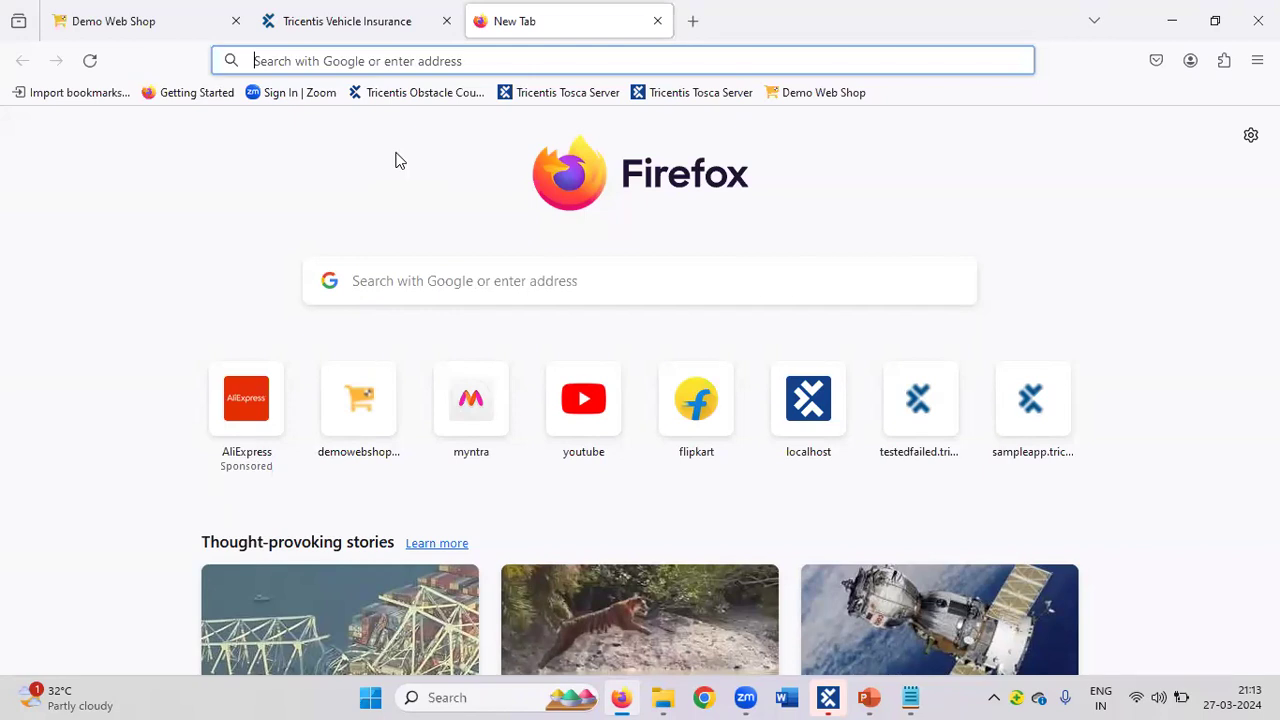
Close the Tricentis Vehicle Insurance tab and scroll through the Demo Web Shop page.
click(160, 20)
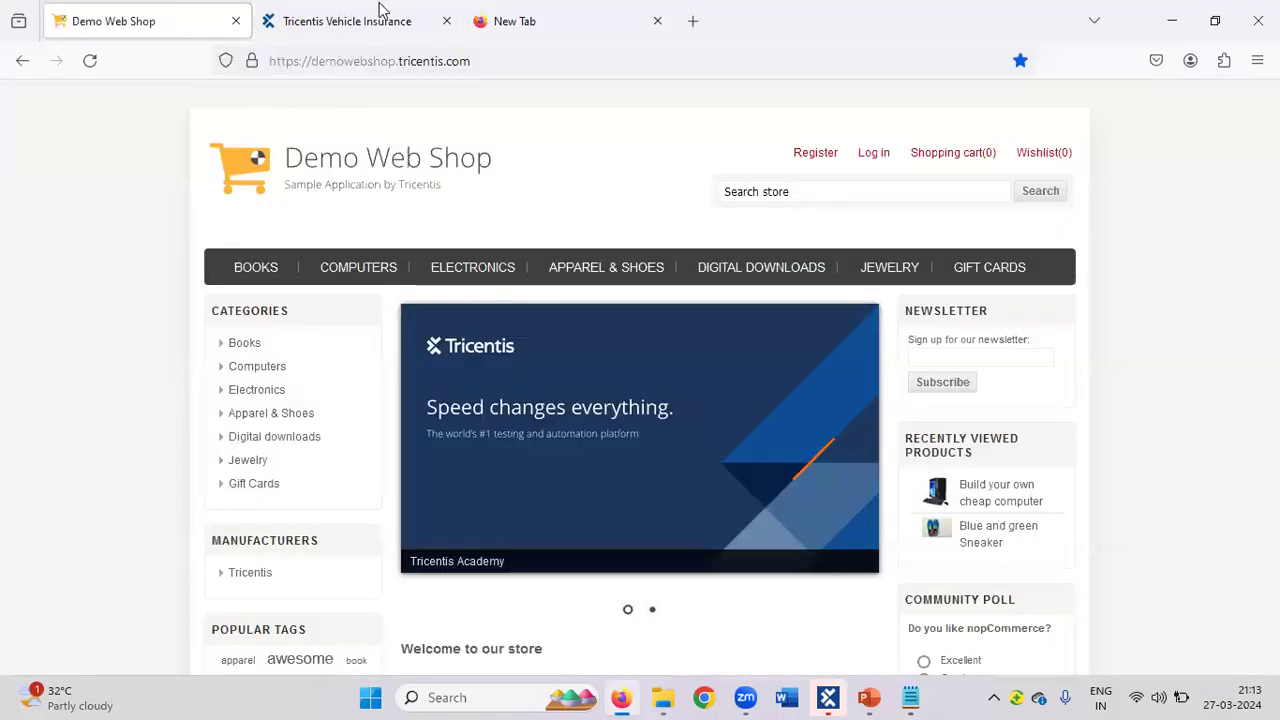
click(446, 21)
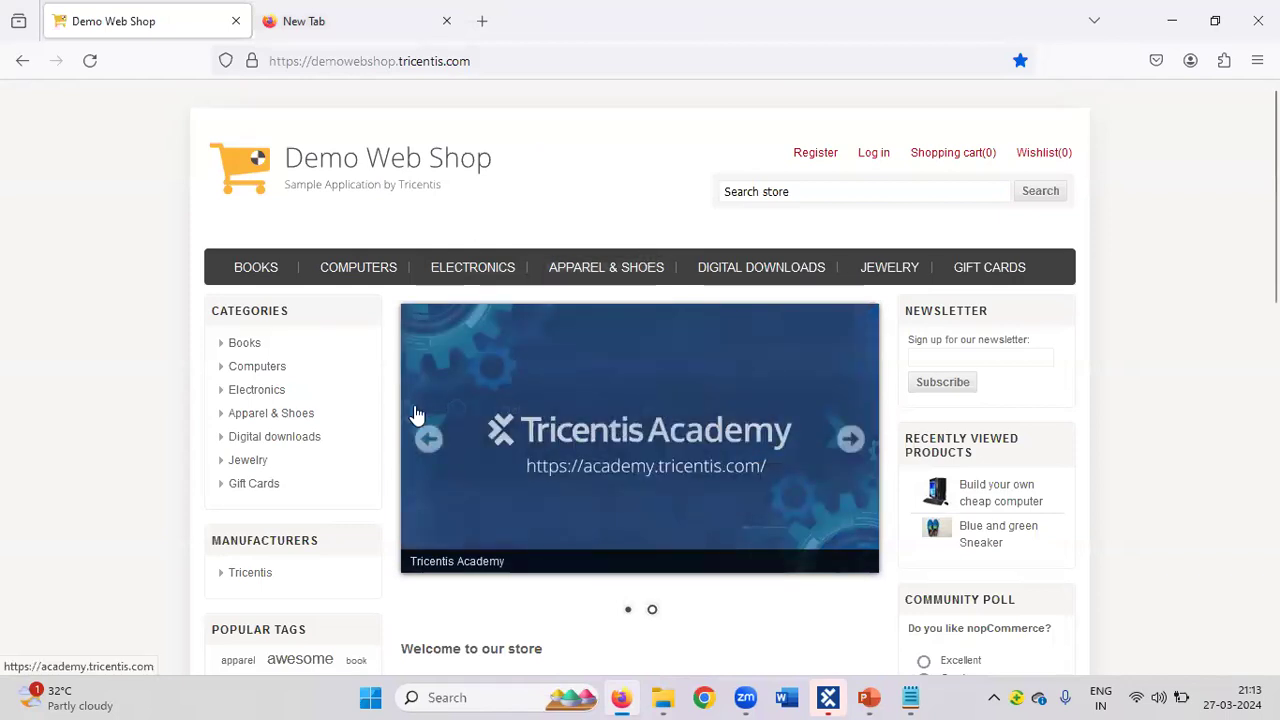
scroll(417, 414, down, 3)
scroll(417, 414, up, 2)
scroll(417, 414, up, 1)
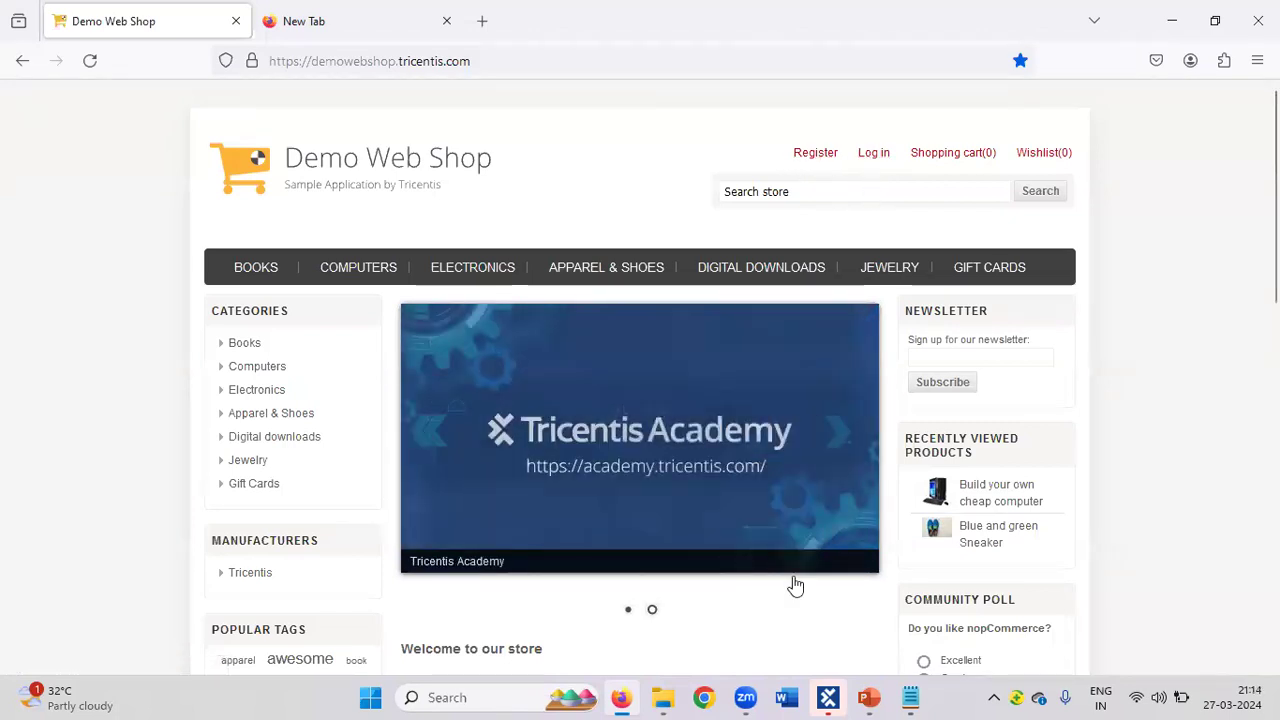
Create a folder named 'User Defined Modules' under the Modules root in Tosca Commander.
click(828, 698)
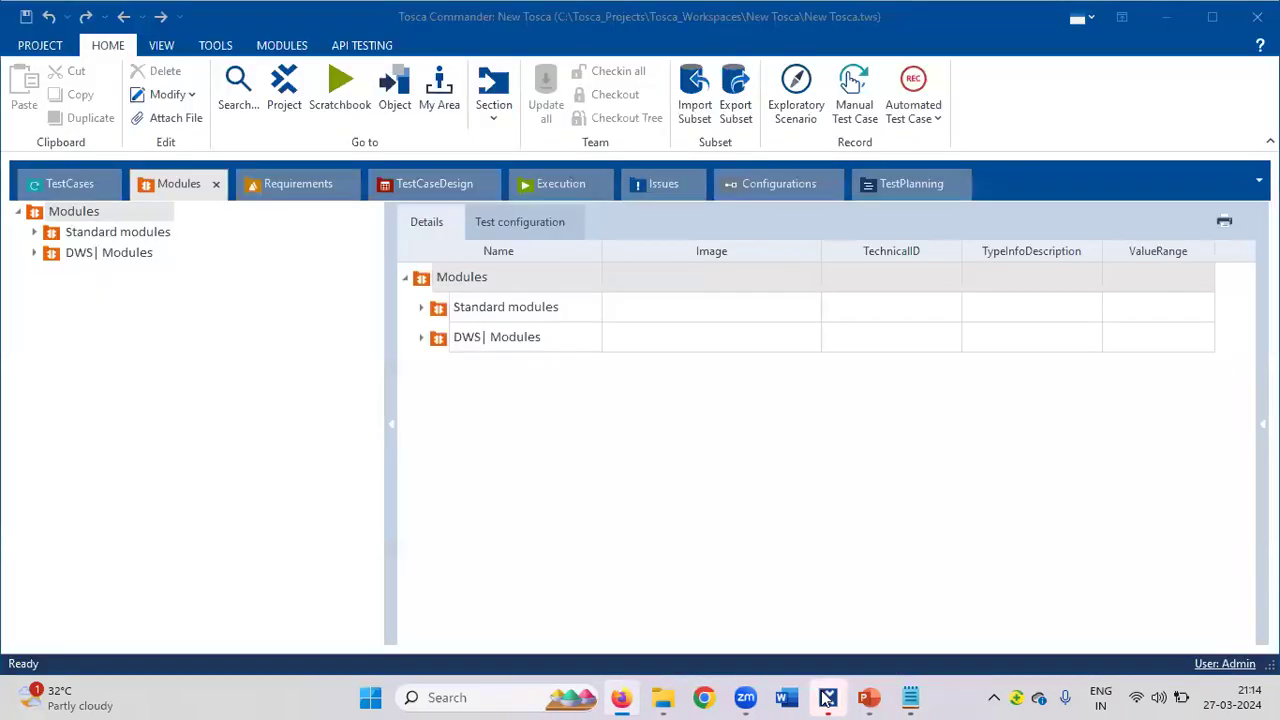
click(621, 698)
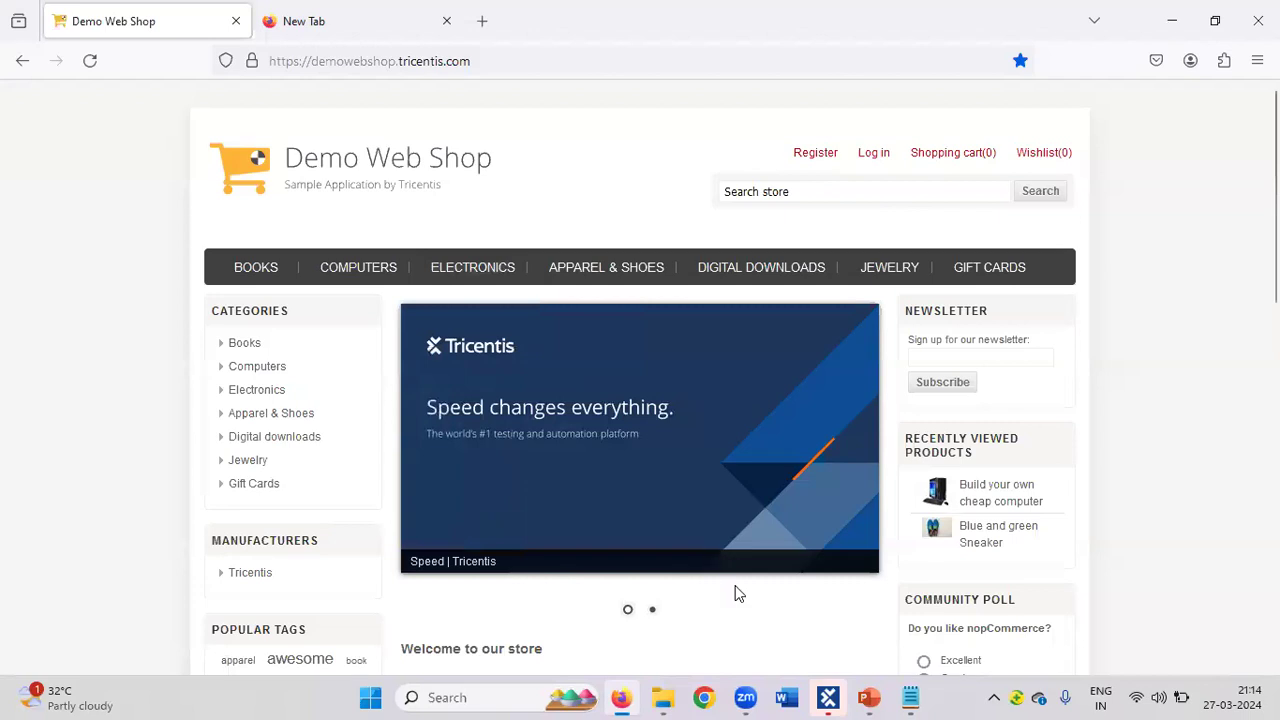
click(828, 698)
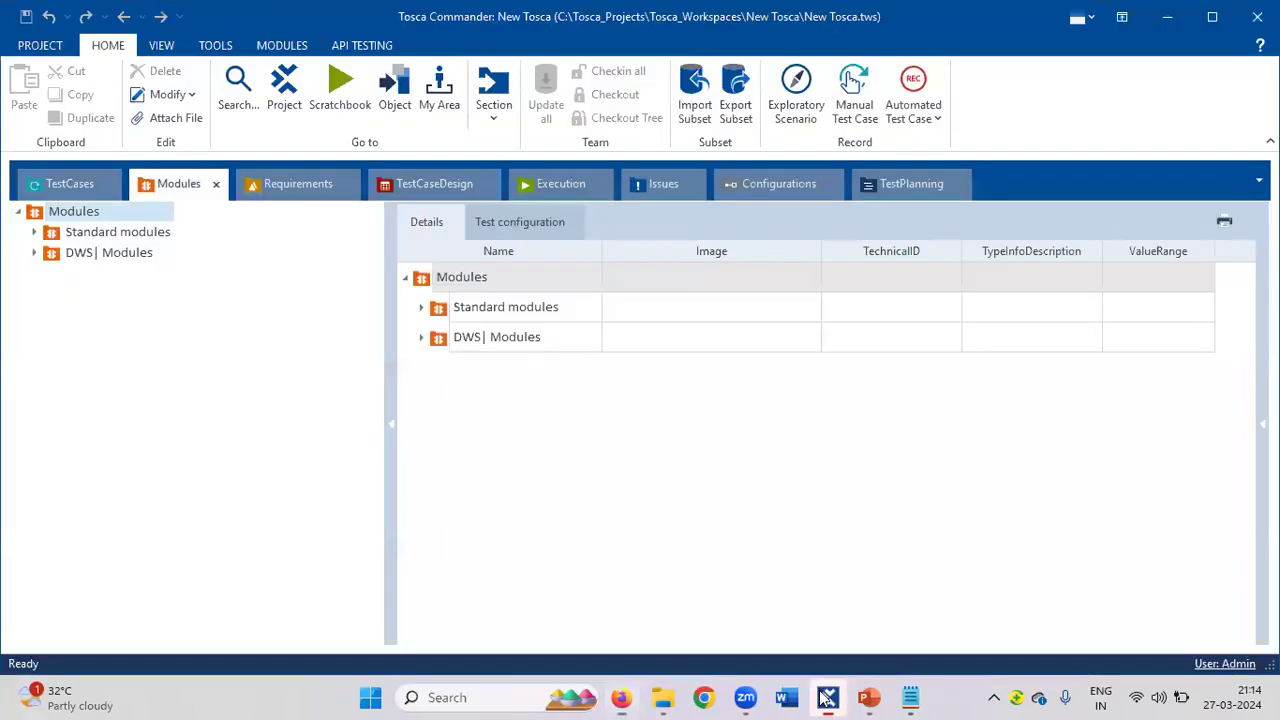
right_click(56, 217)
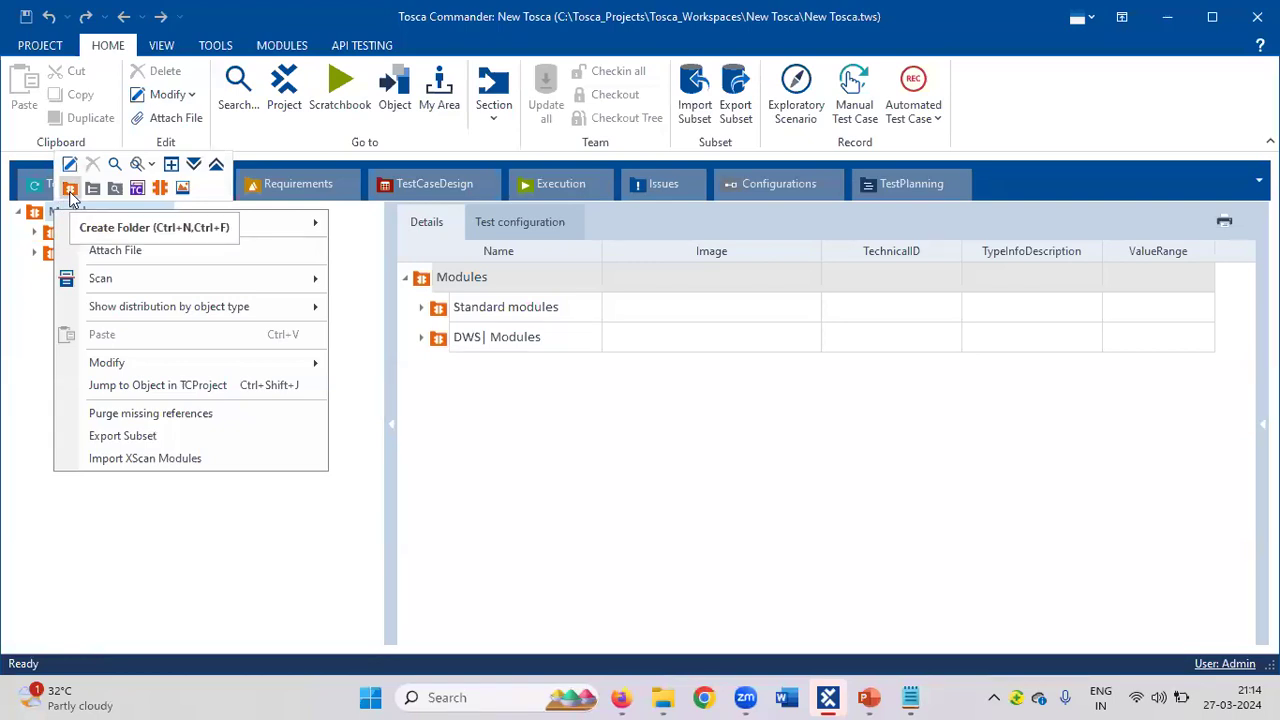
click(70, 189)
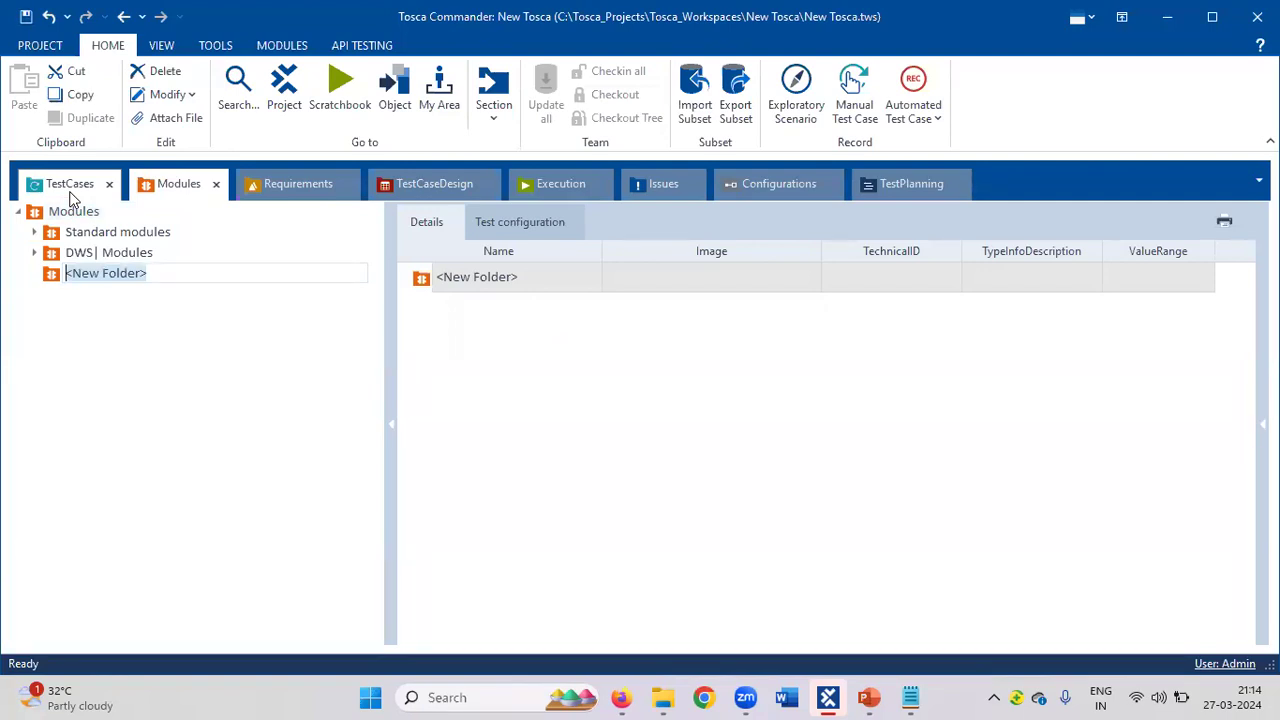
text(Use)
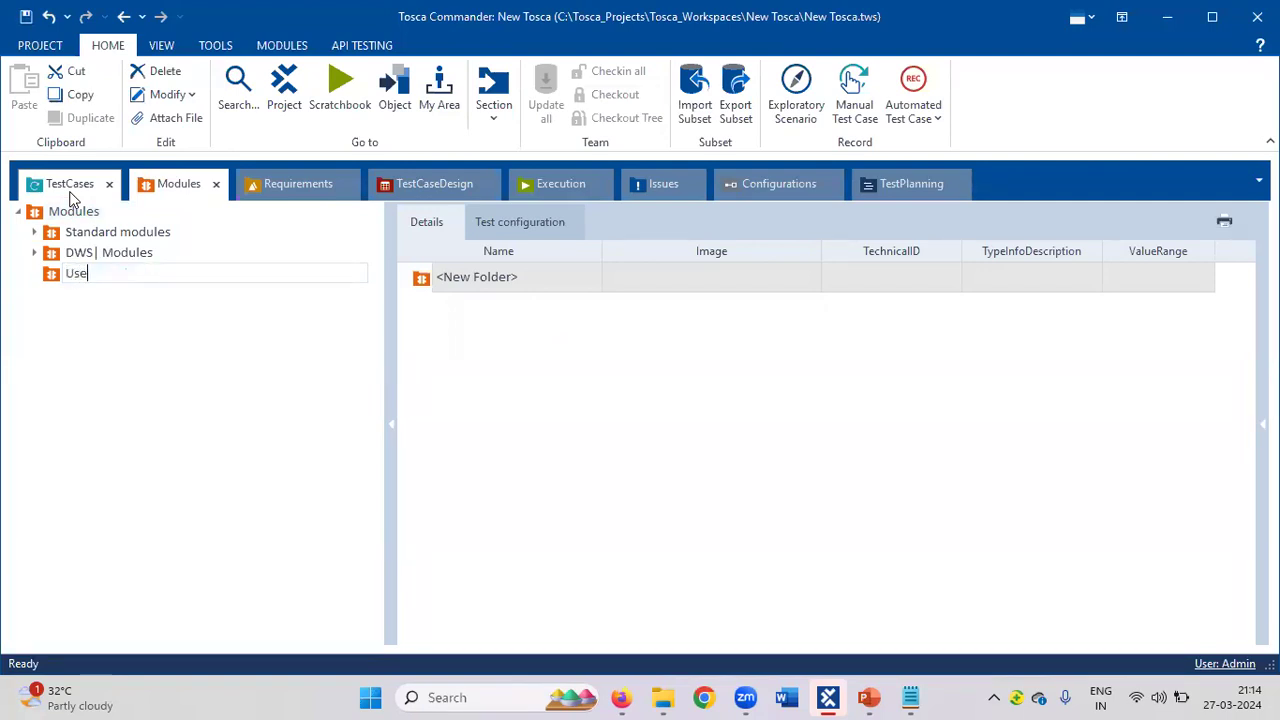
text(r Defined Modules)
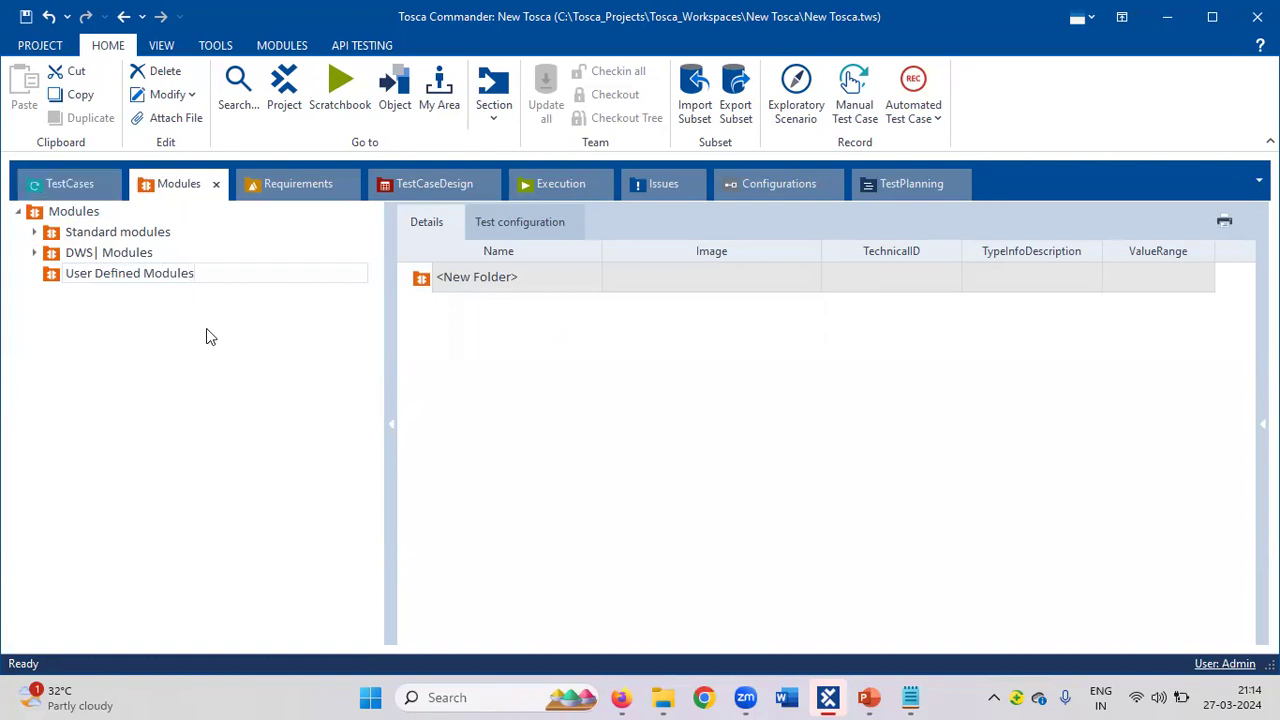
mouse_move(623, 697)
Replace 'Identifiers:' in the Notepad note with 'Standard Modules -' and 'User Defined Modules' on separate lines.
click(627, 697)
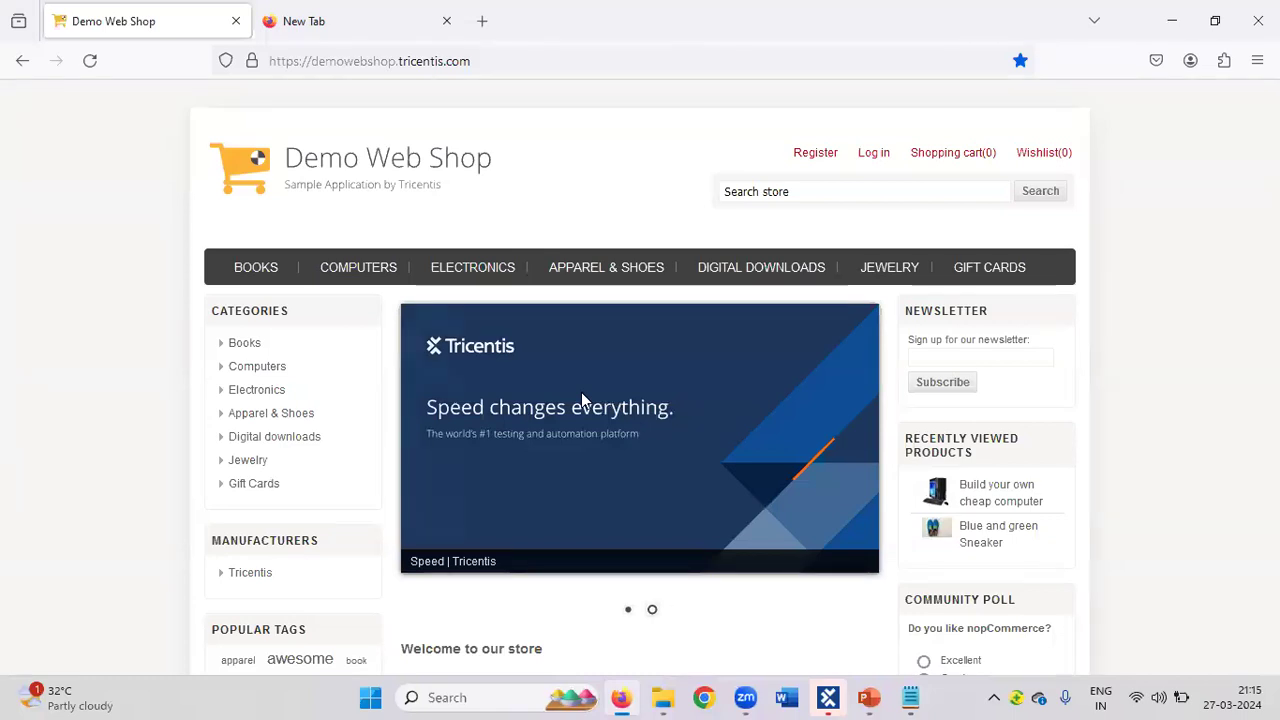
click(912, 697)
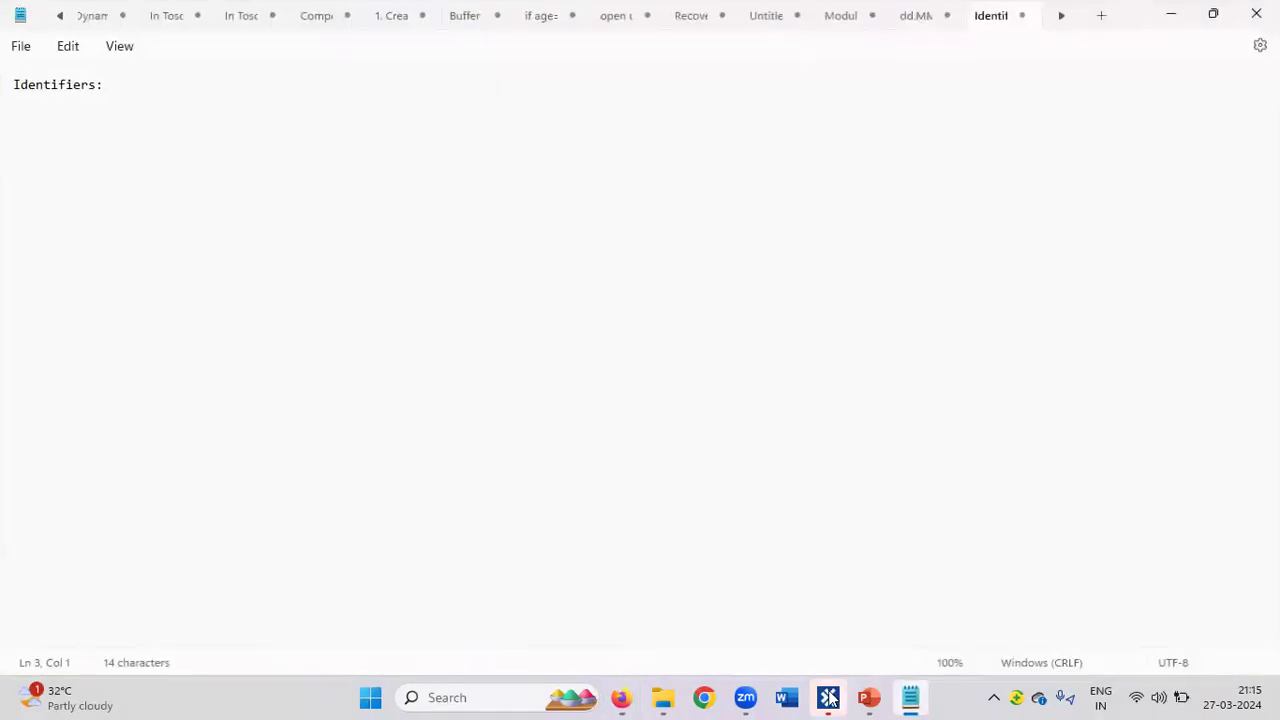
drag(143, 84, 3, 91)
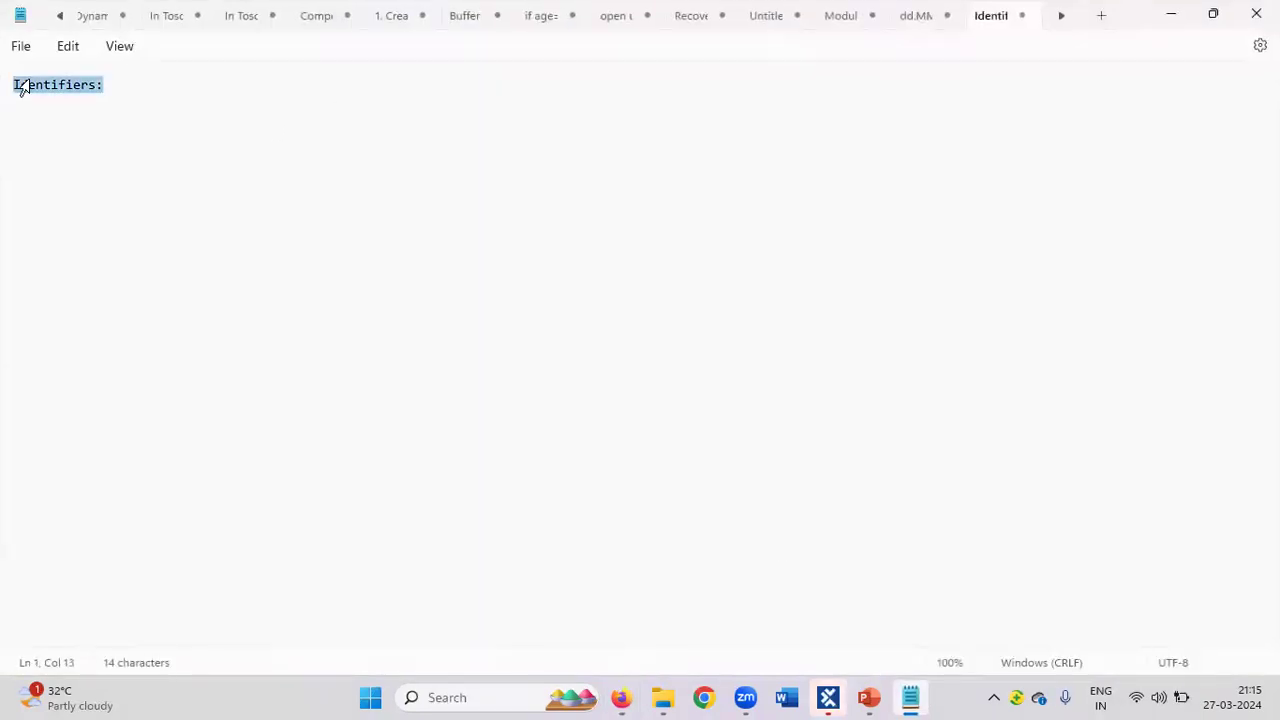
text(Stand)
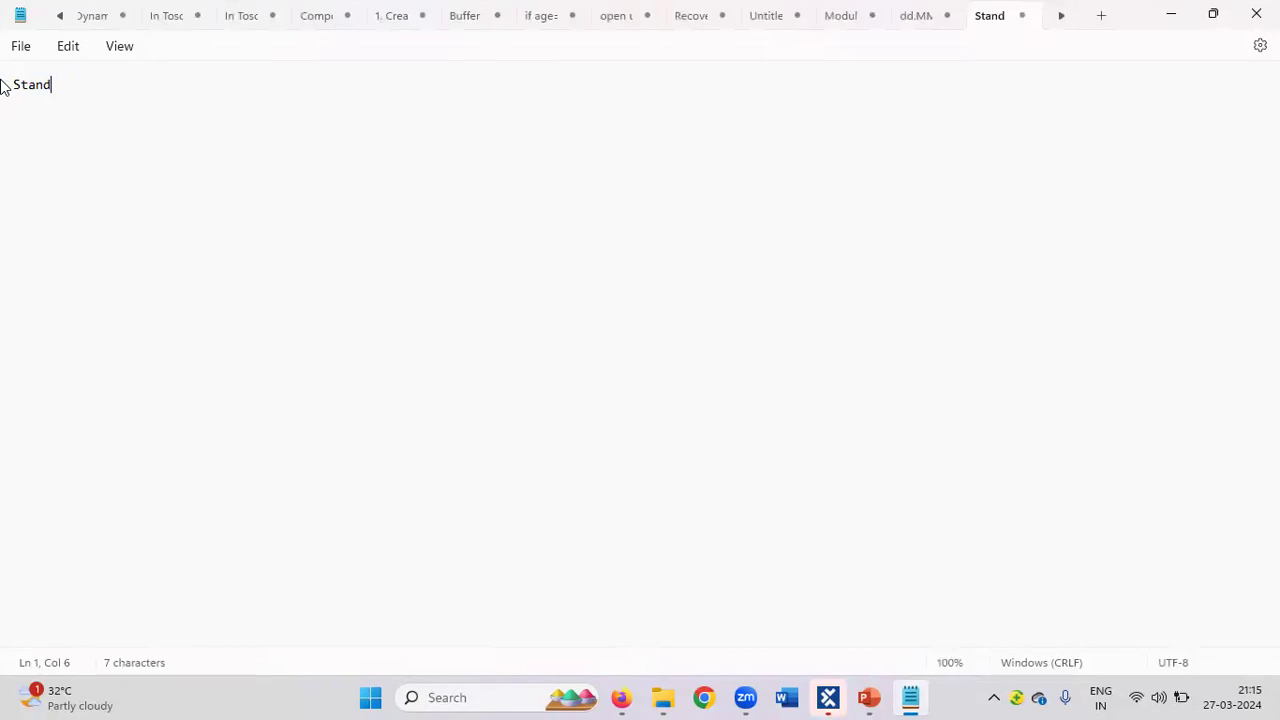
text(ard Modules)
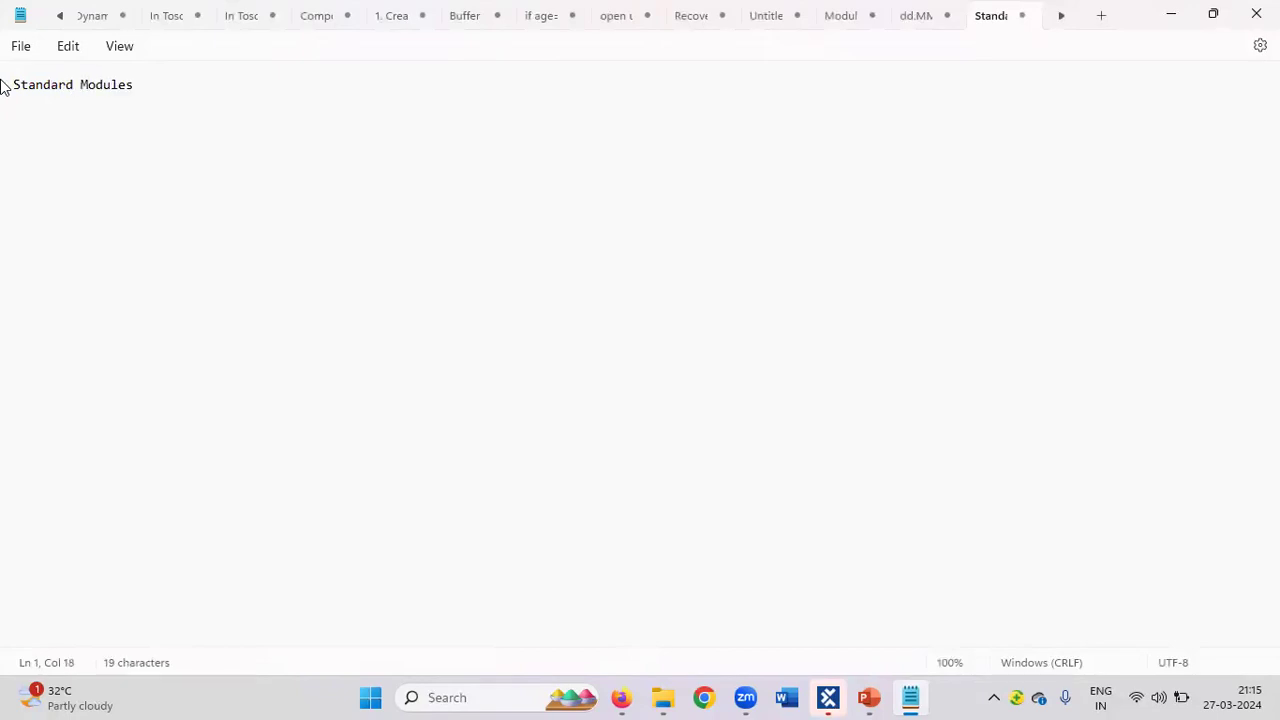
key(Return)
text(User)
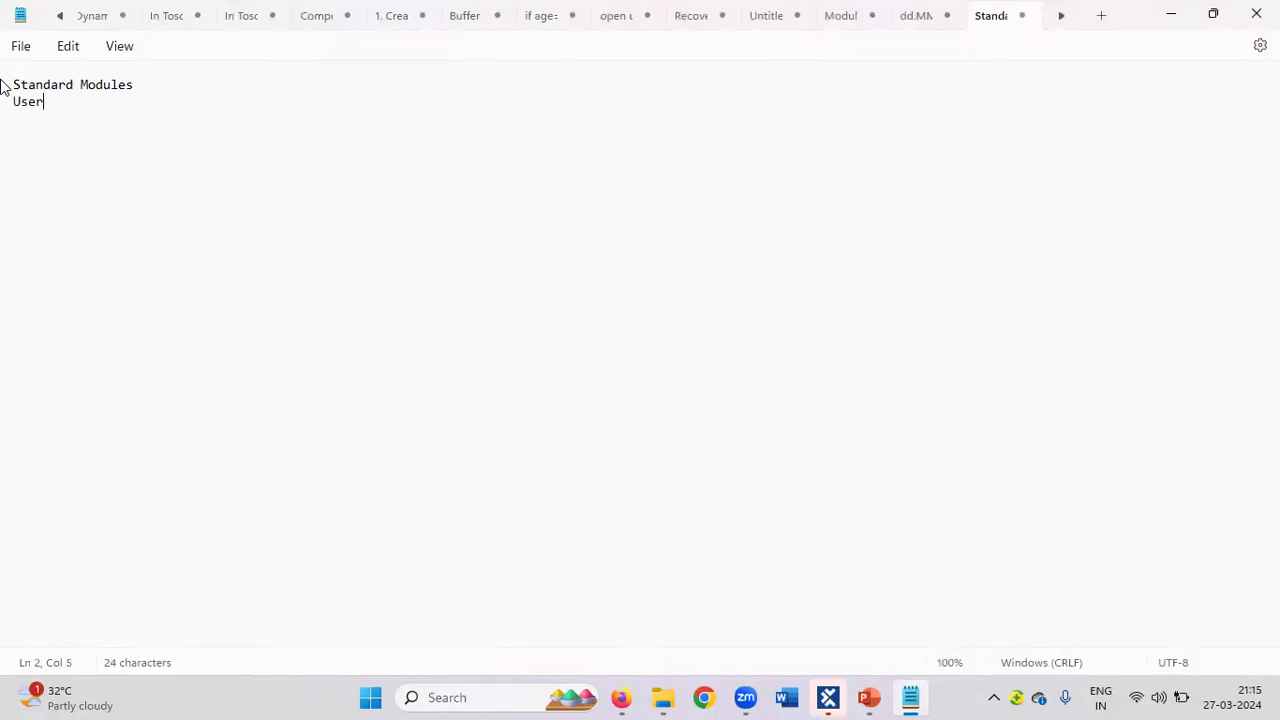
text( Defined Modules)
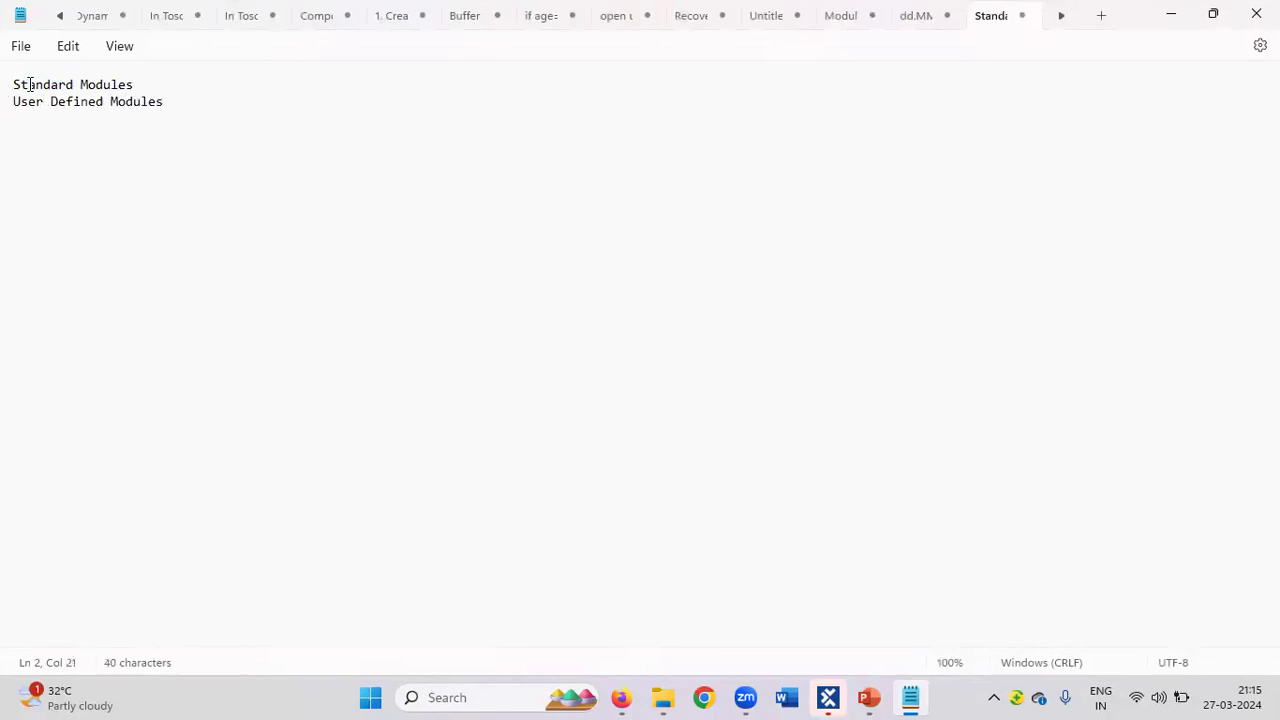
click(144, 88)
text(-)
click(624, 697)
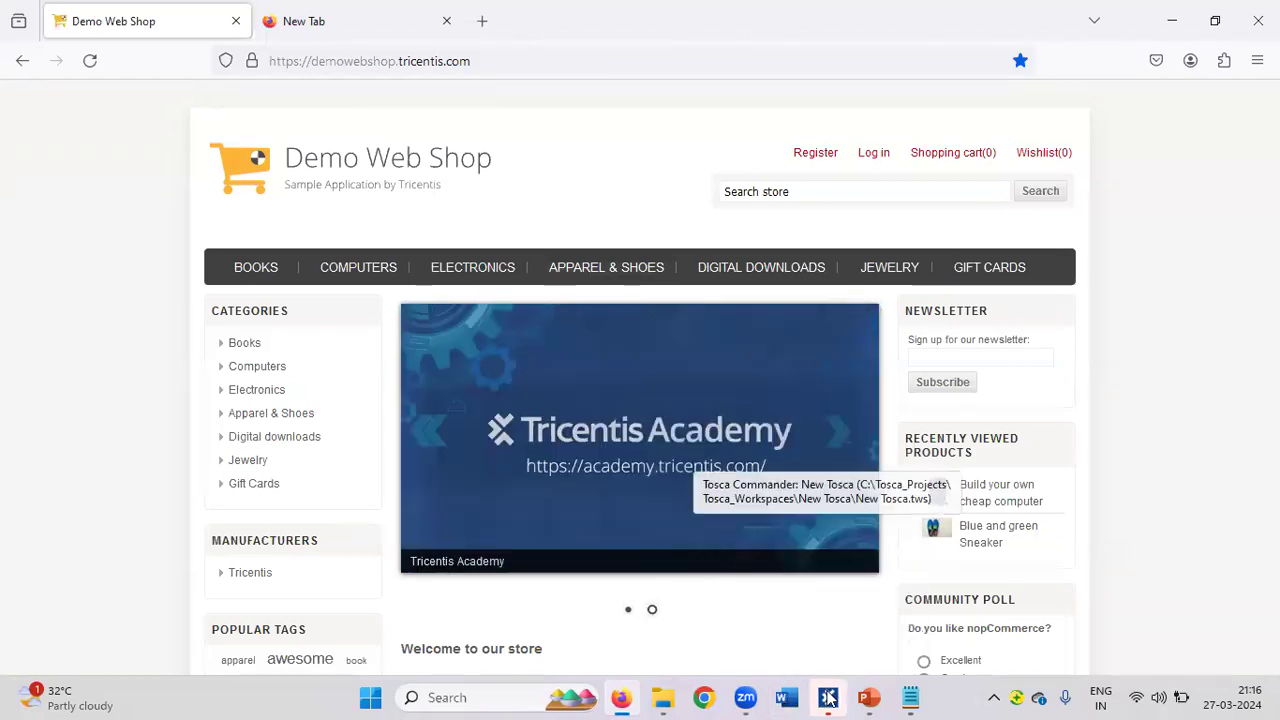
Browse Standard modules' TBox Automation Tools and Basic Windows Operations, then collapse Standard modules again.
click(820, 590)
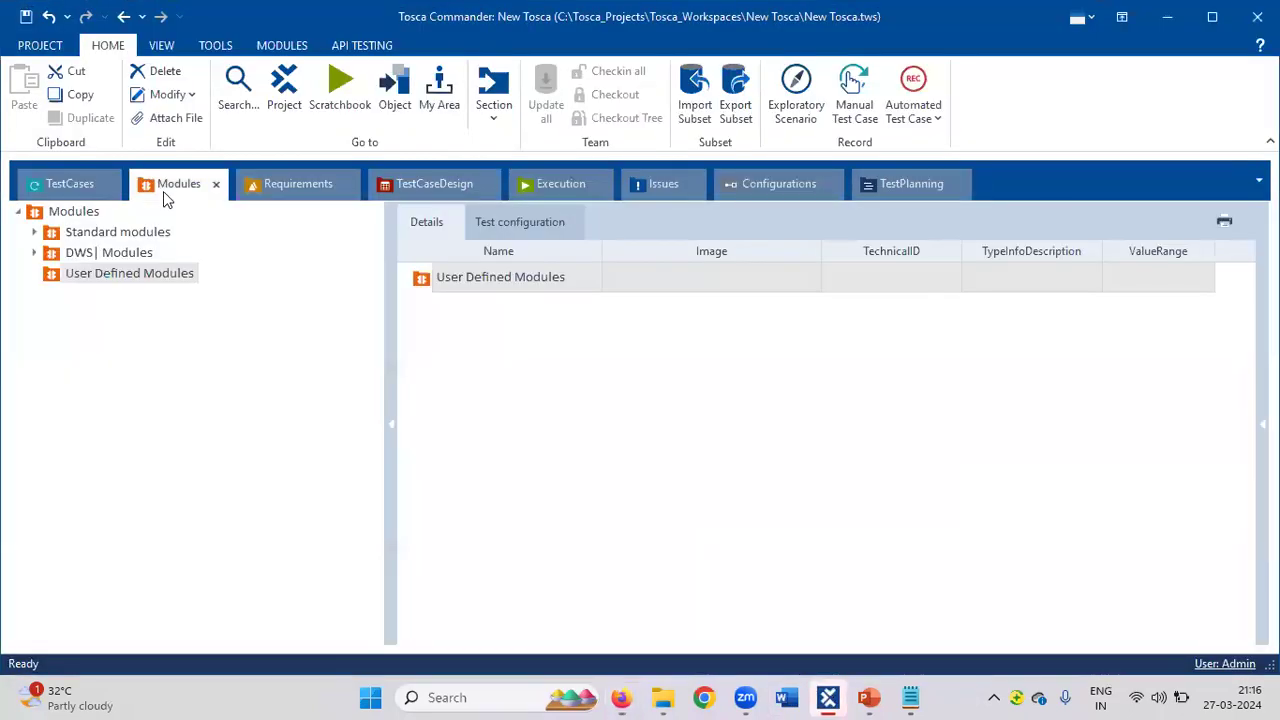
click(34, 233)
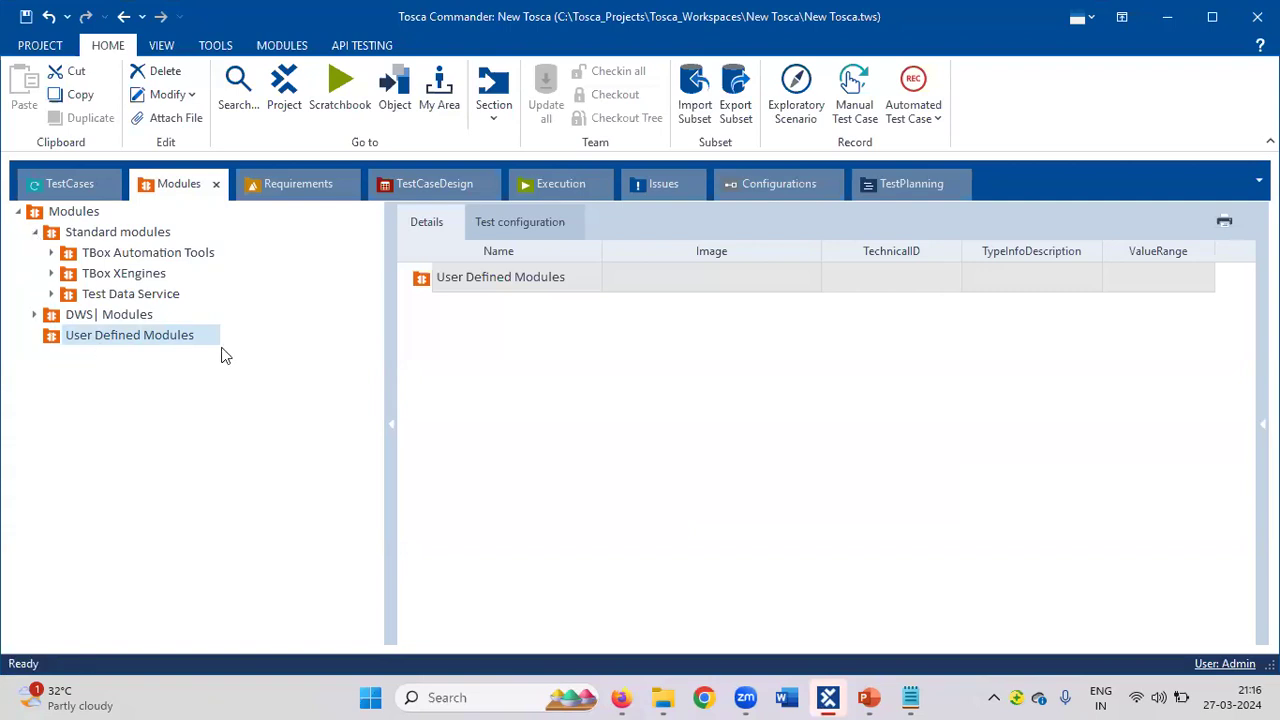
click(622, 697)
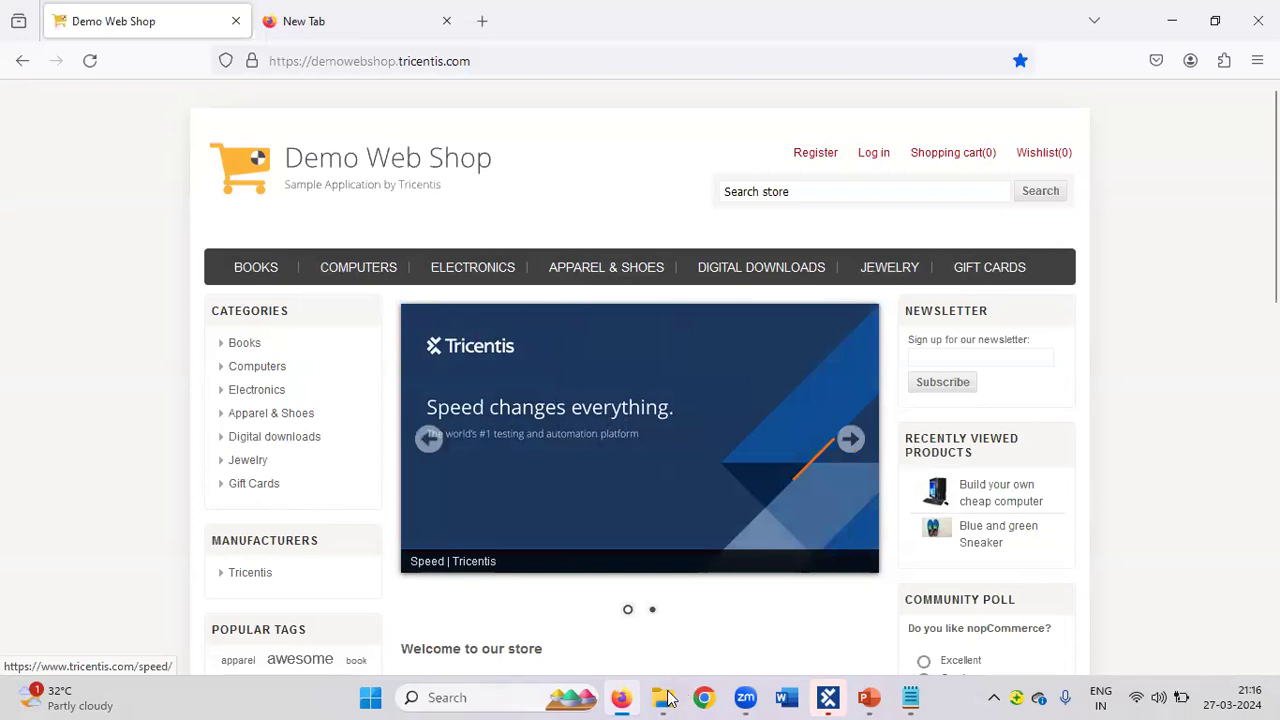
click(833, 697)
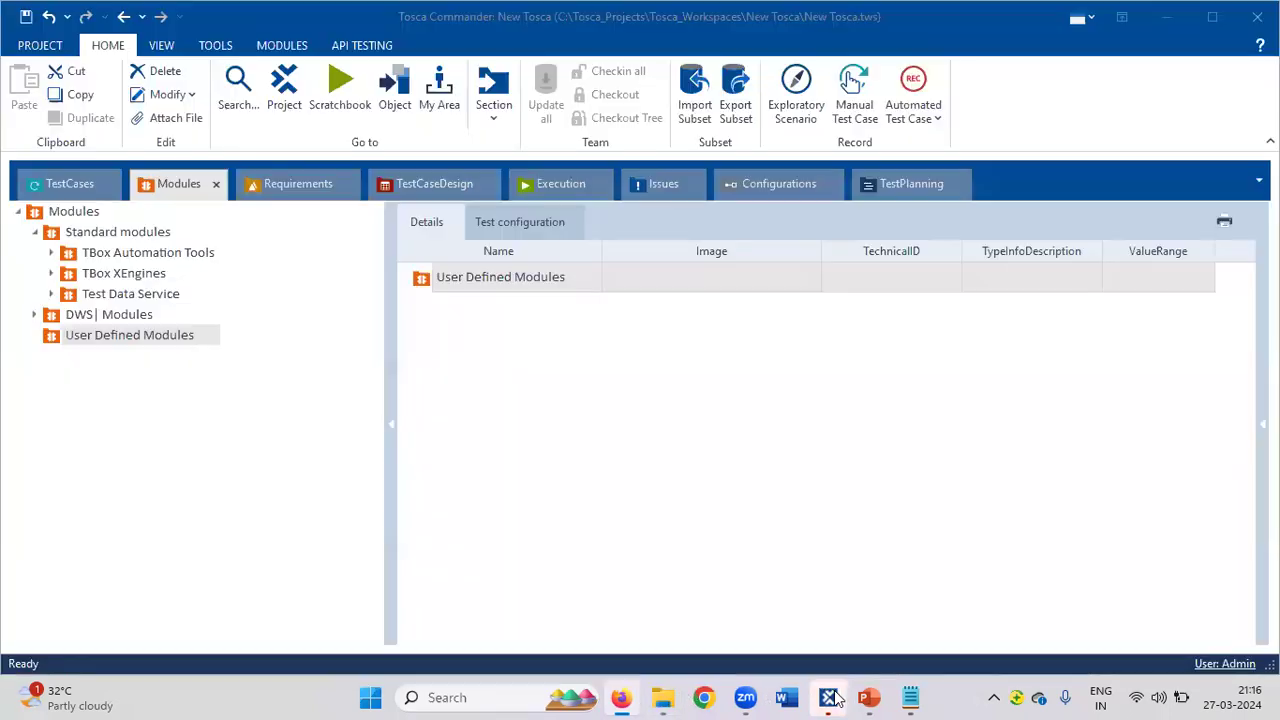
click(52, 253)
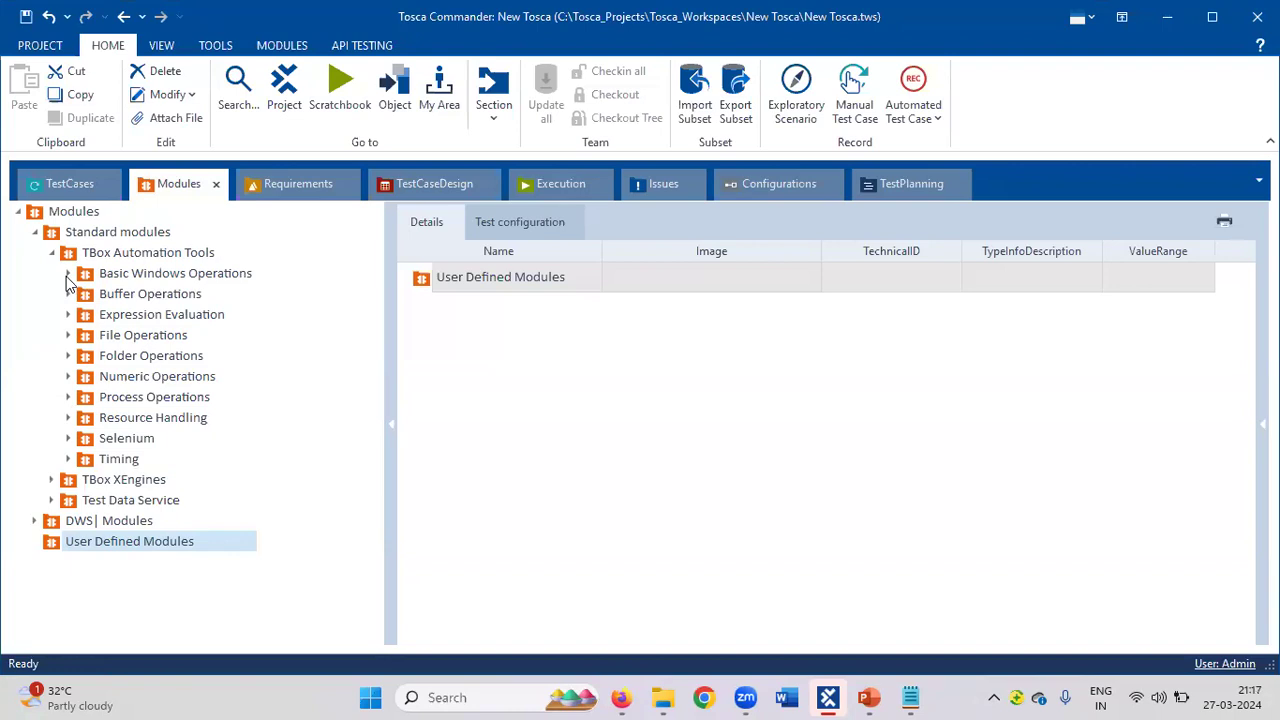
click(68, 276)
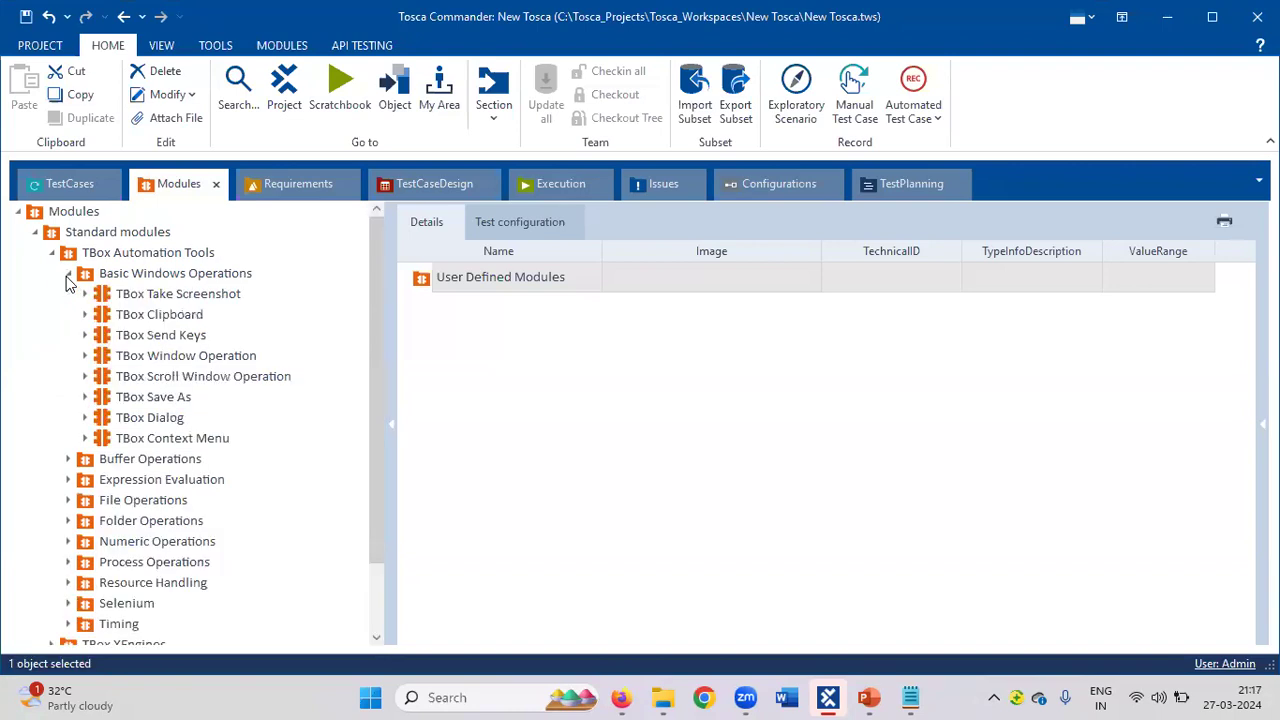
click(67, 277)
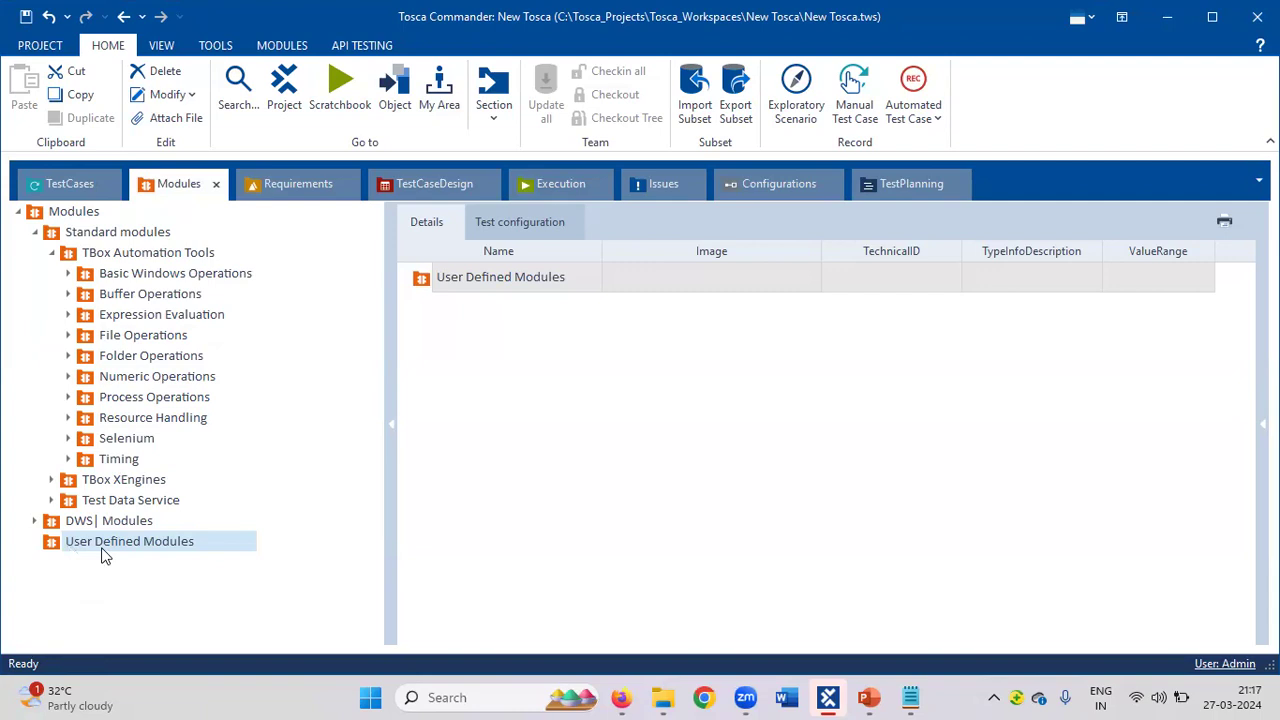
click(35, 233)
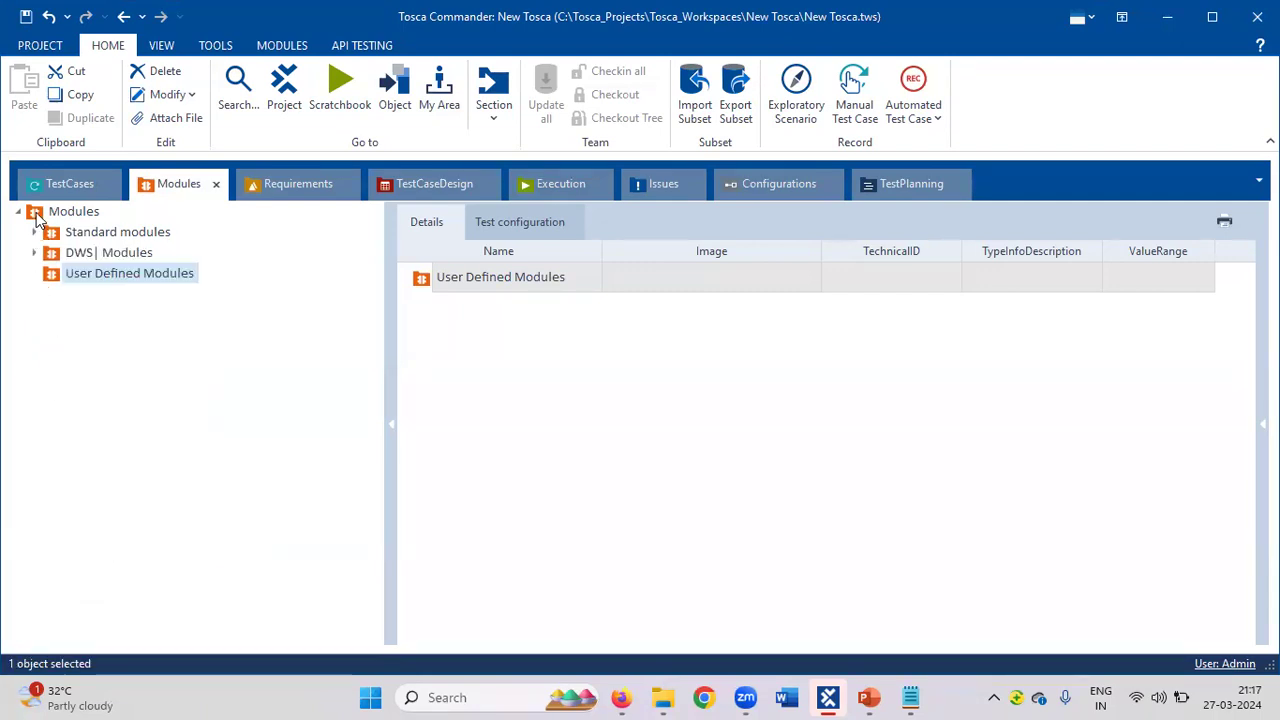
Create a folder named 'Register' inside the User Defined Modules folder.
right_click(36, 220)
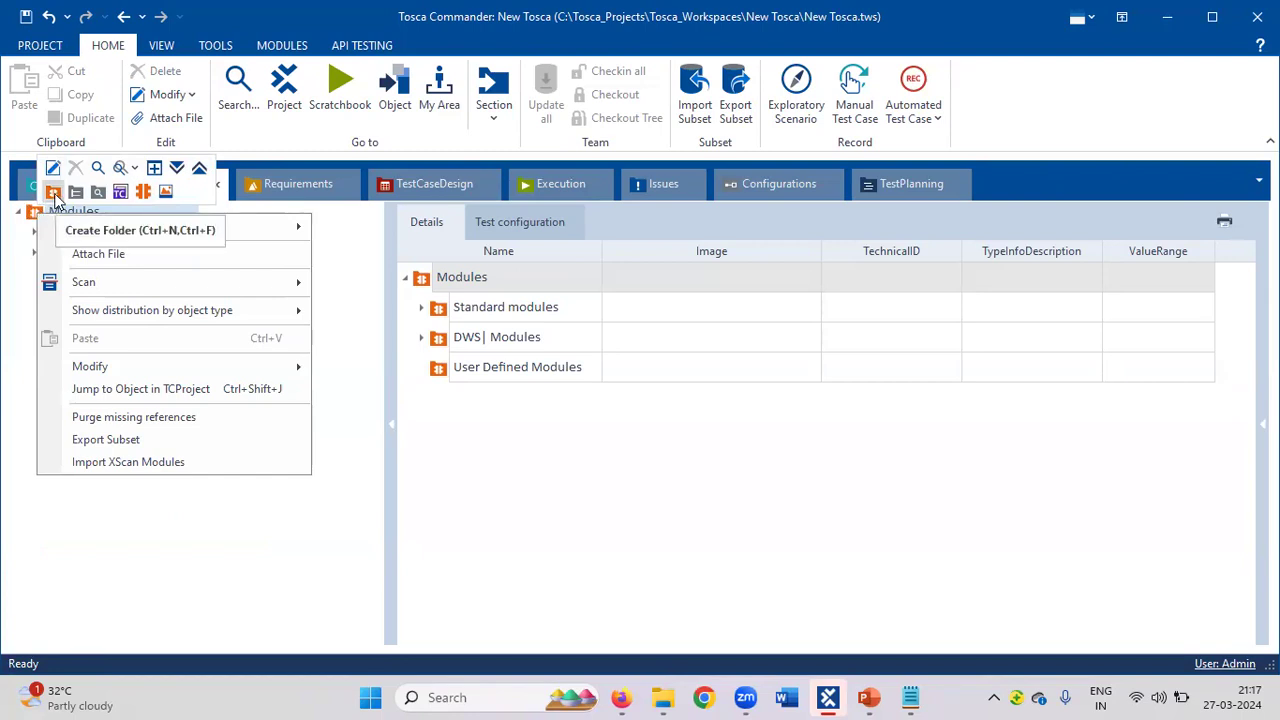
click(30, 278)
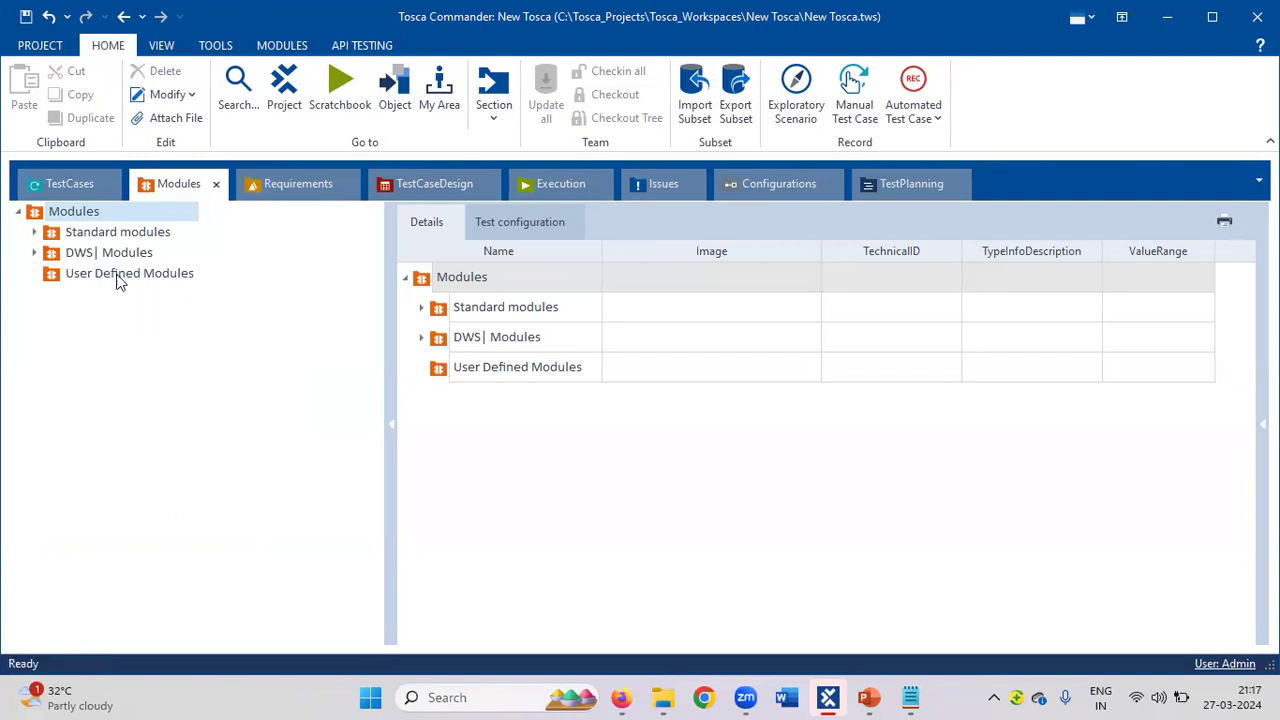
right_click(118, 279)
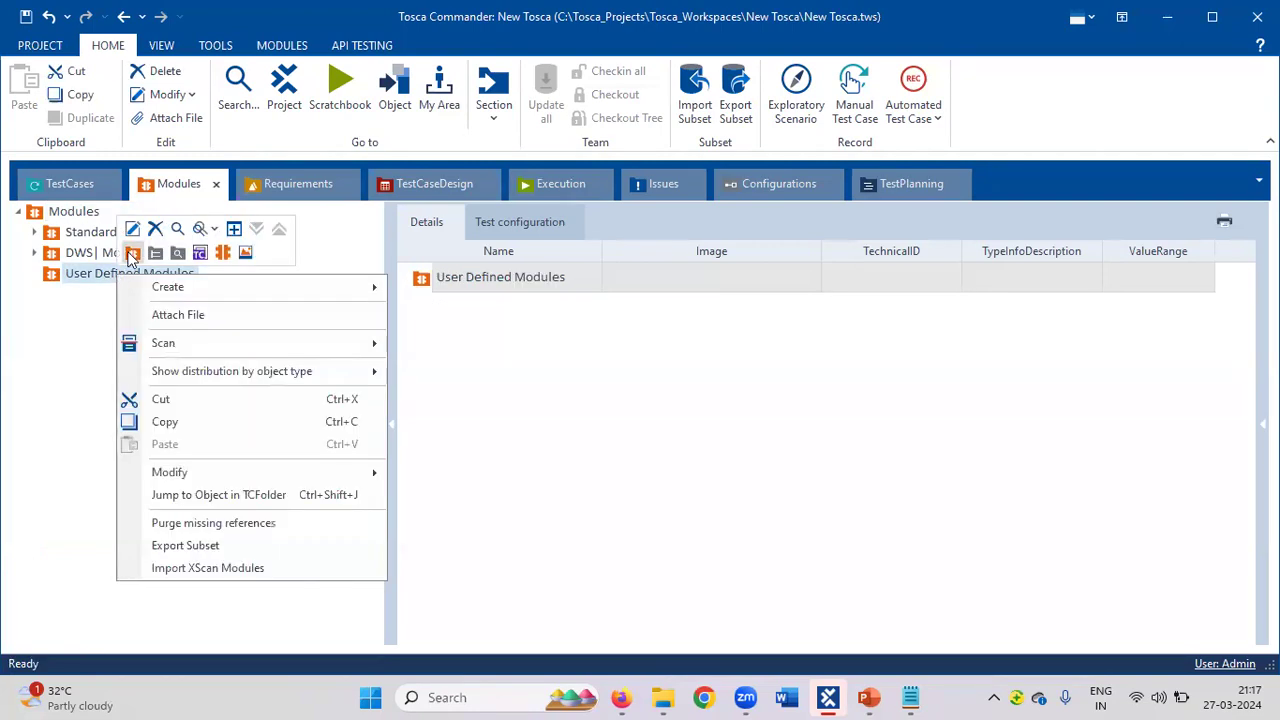
click(150, 287)
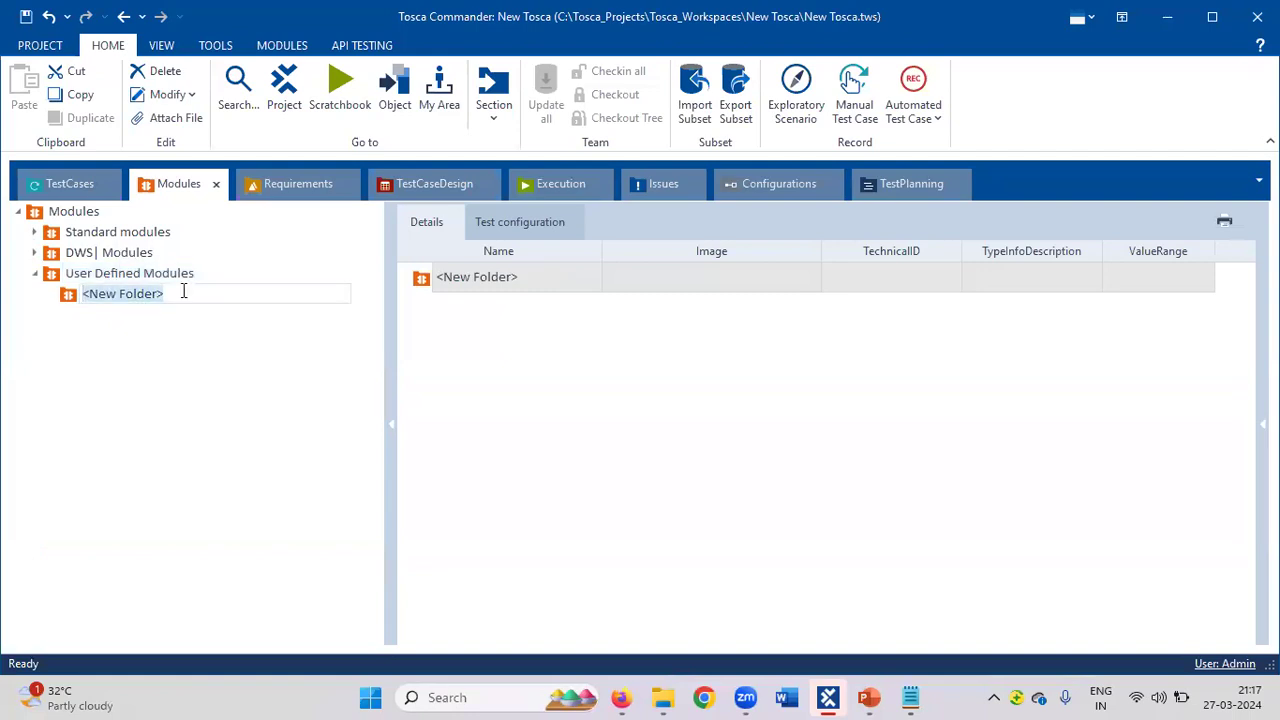
text(Login)
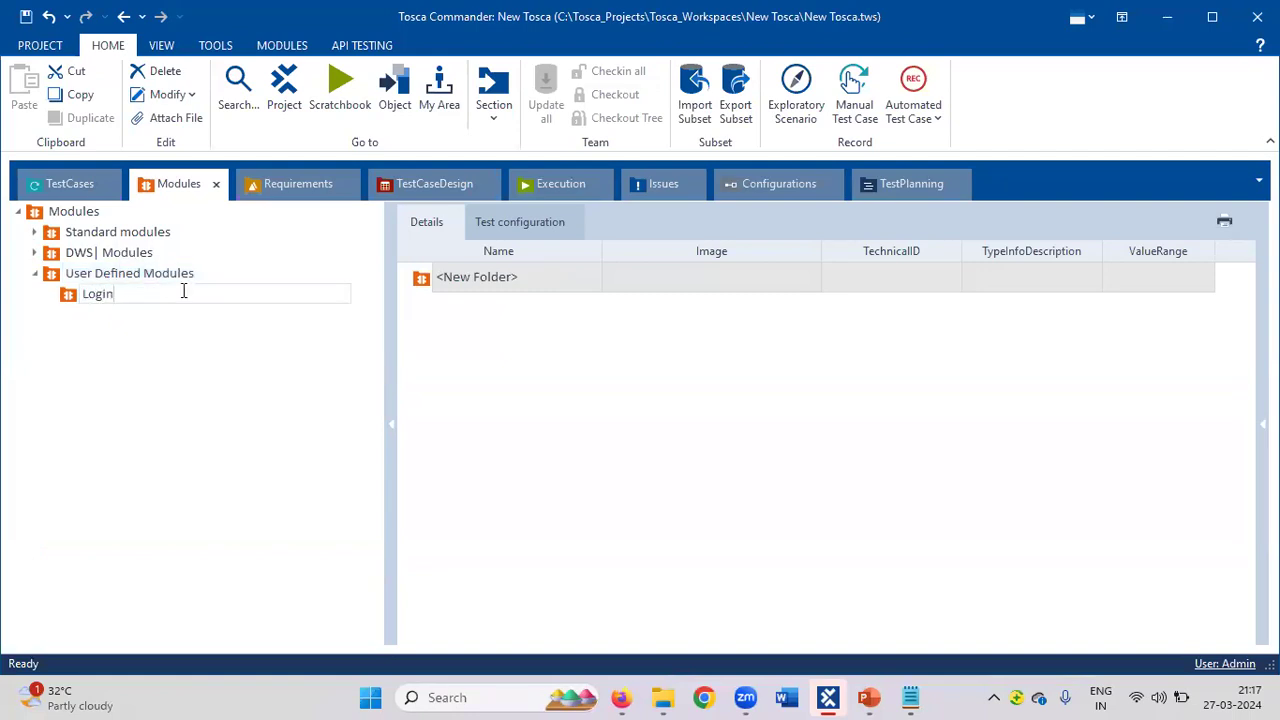
key(BackSpace)
key(BackSpace)
key(BackSpace)
key(BackSpace)
key(BackSpace)
text(Register)
key(Return)
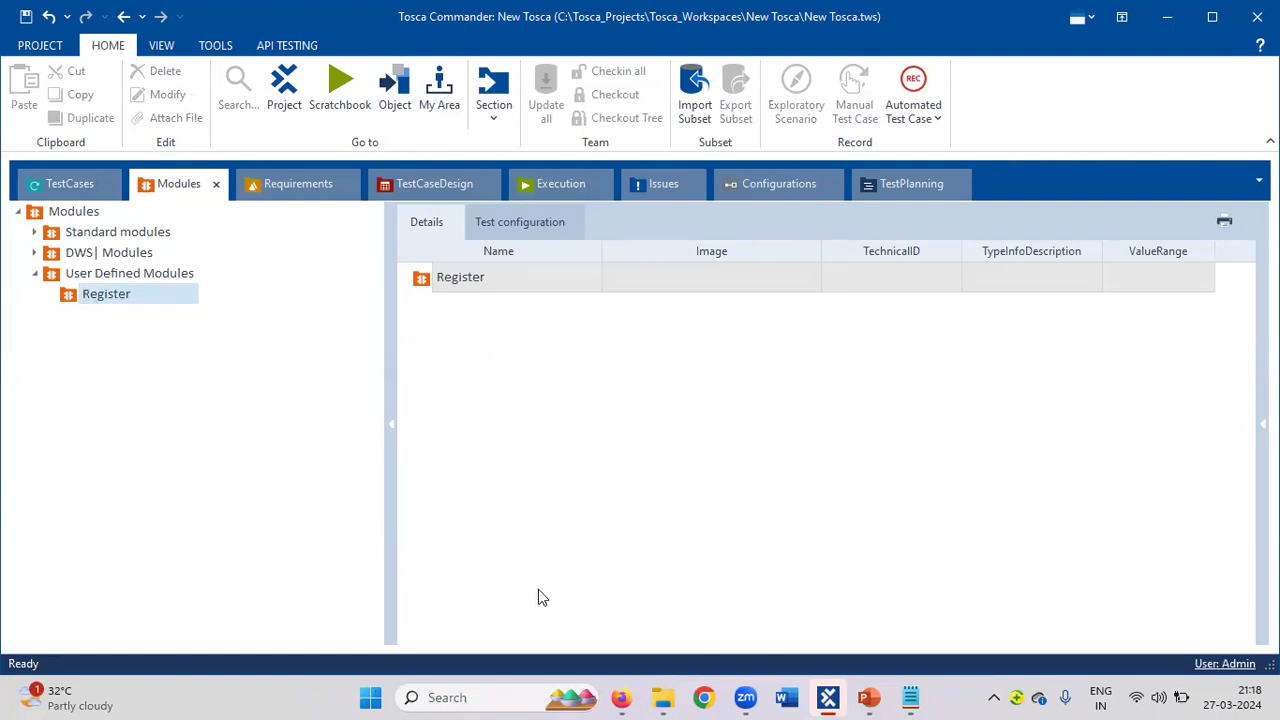
click(622, 697)
click(622, 697)
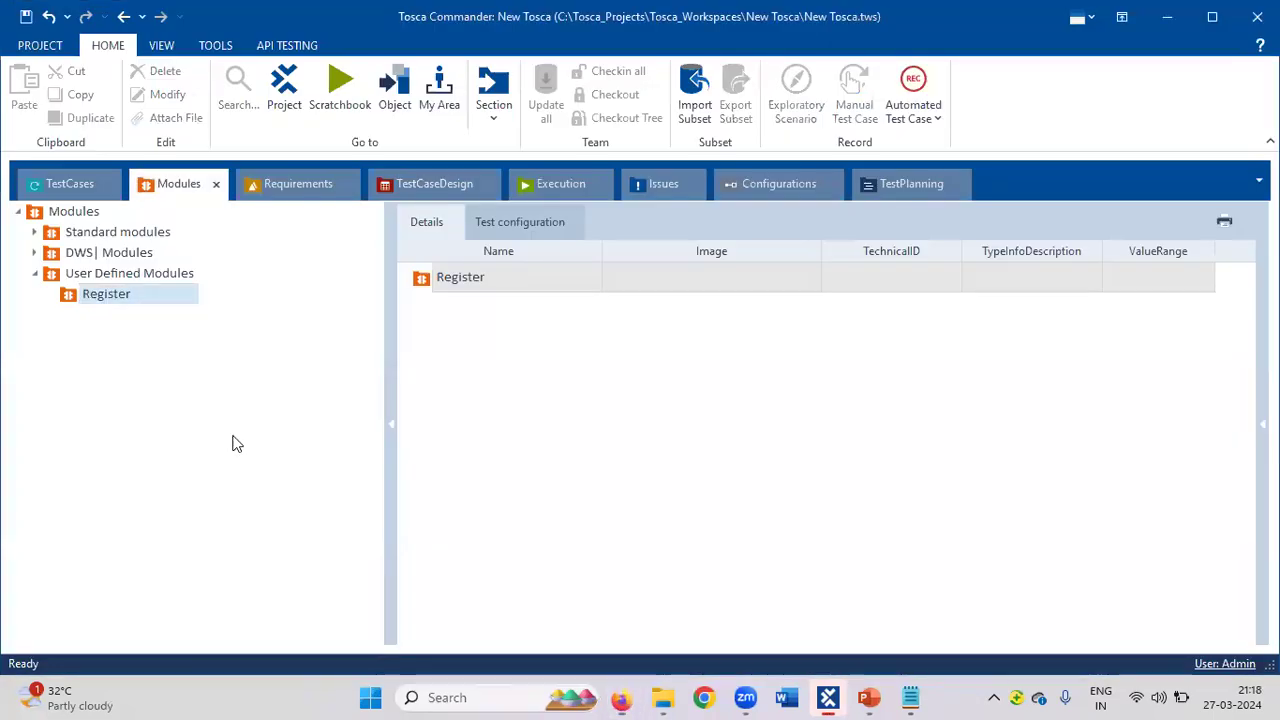
Launch an application scan for the Register folder, targeting the Demo Web Shop window.
right_click(125, 300)
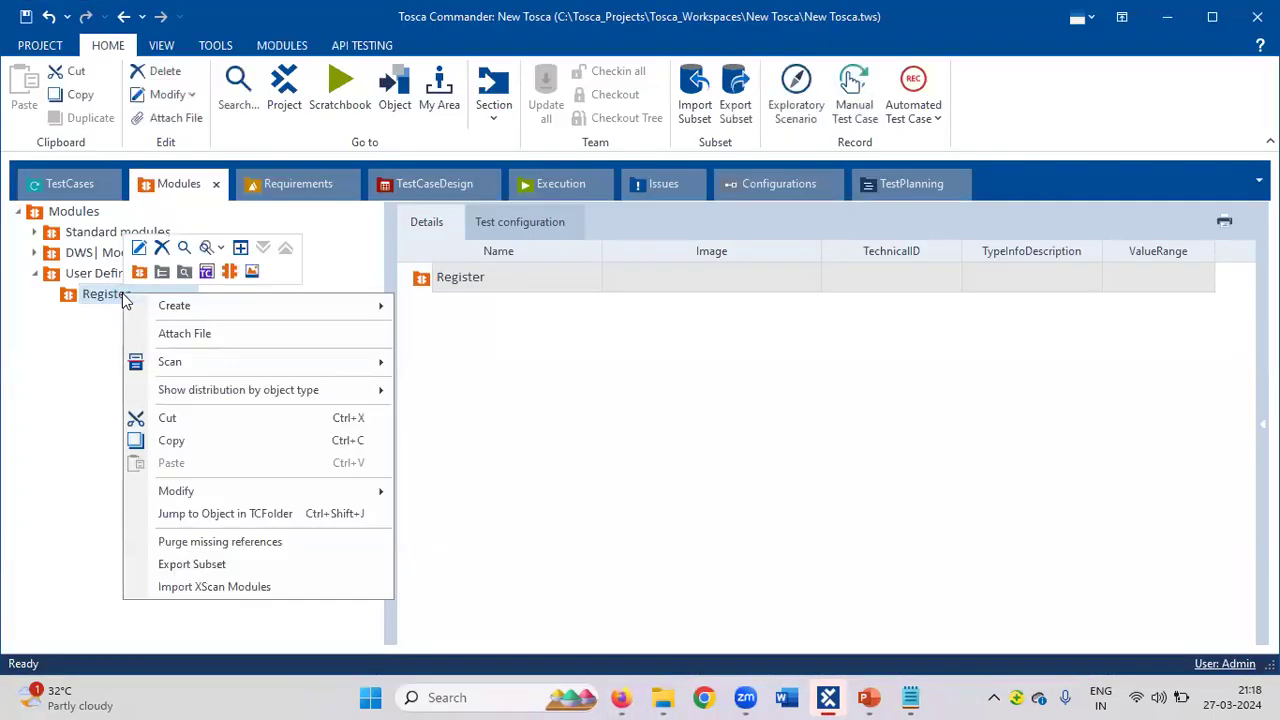
mouse_move(167, 369)
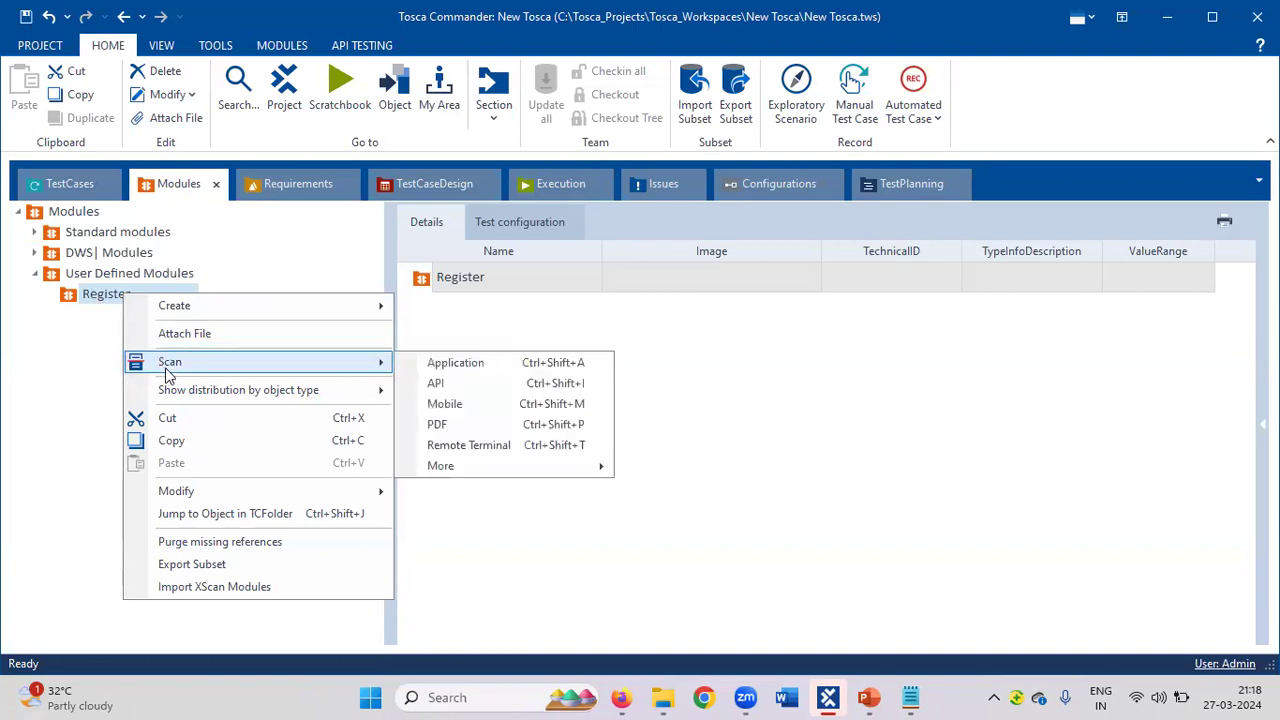
click(470, 367)
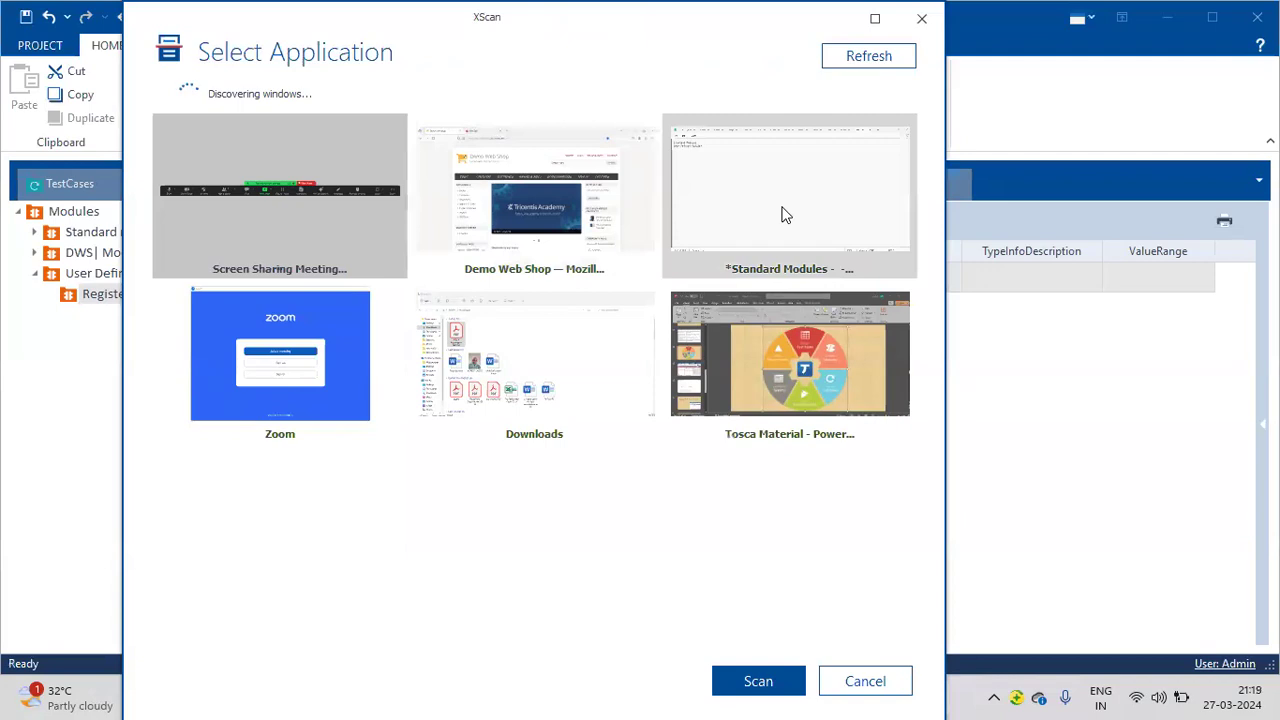
click(603, 240)
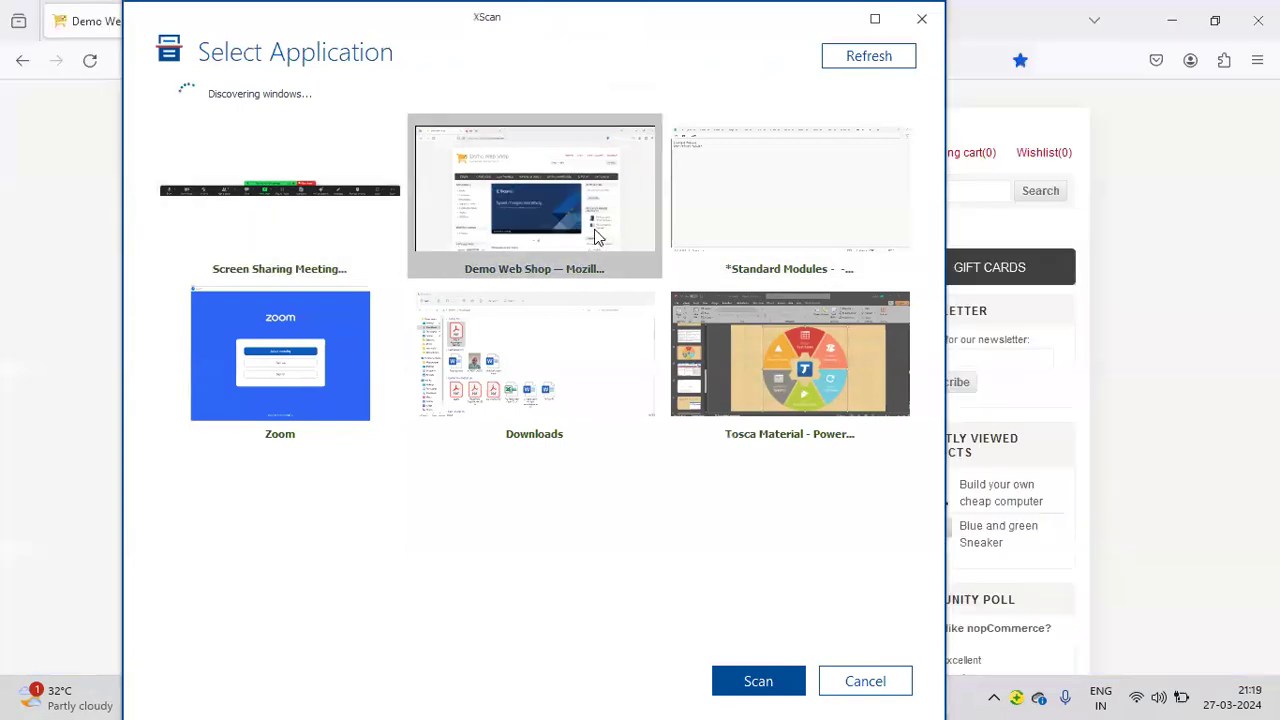
Capture the Register link as module 'Click on the Register Link', save it, and close XScan.
click(760, 684)
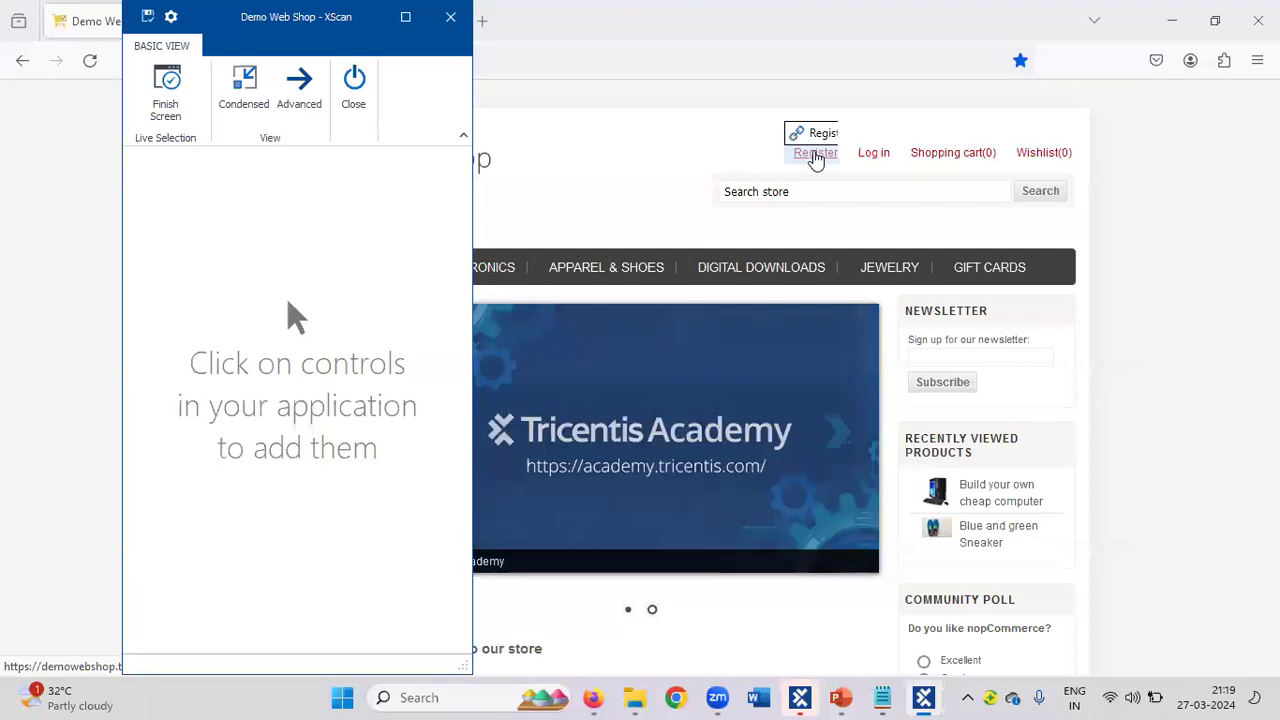
click(815, 154)
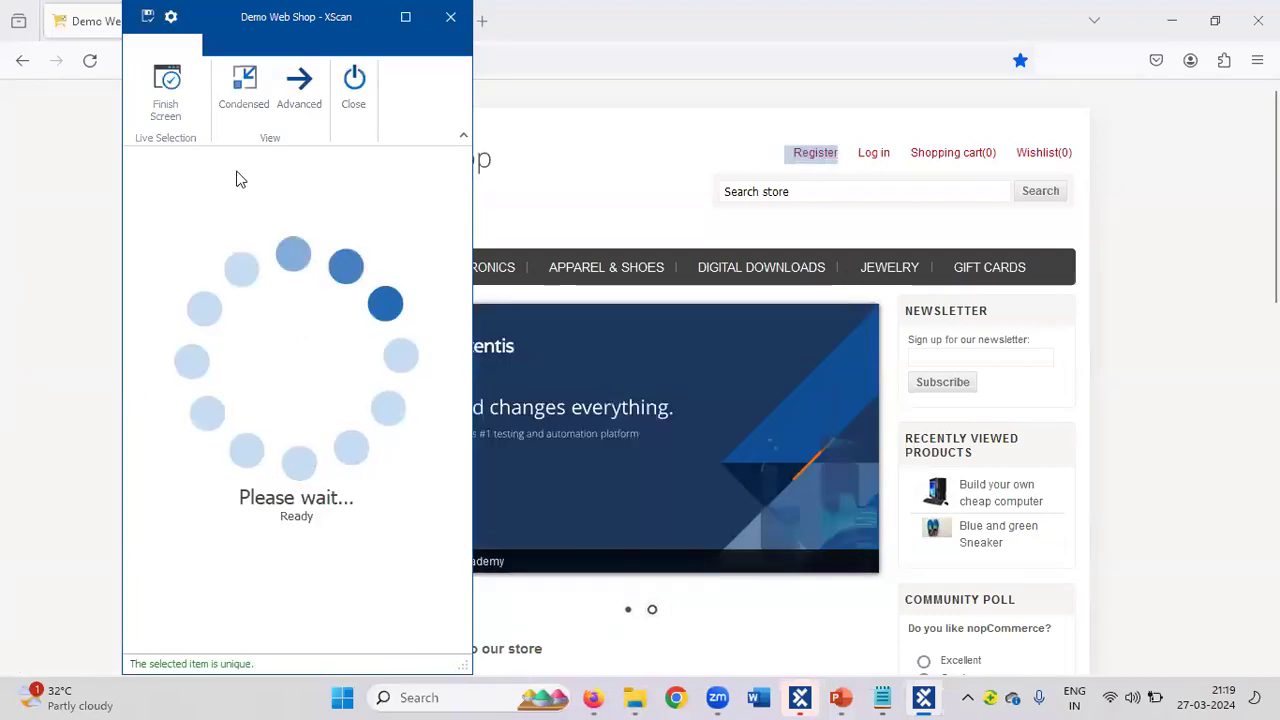
click(279, 155)
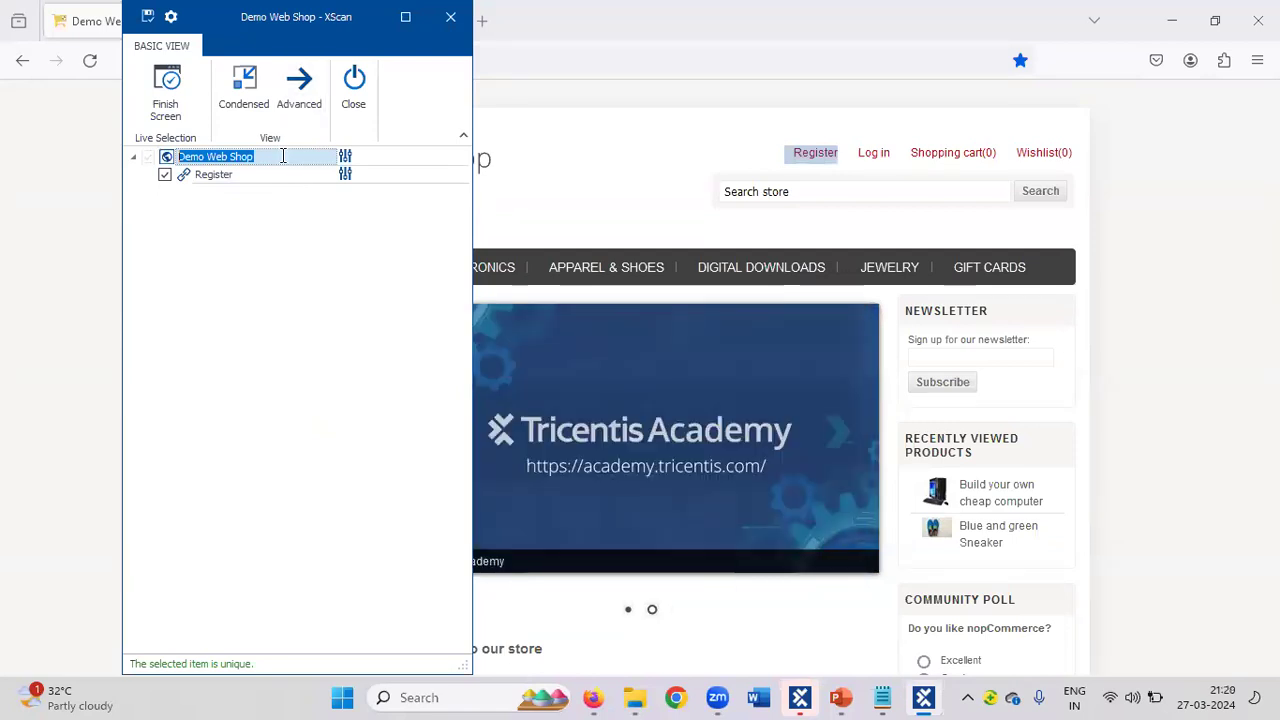
text(Clic)
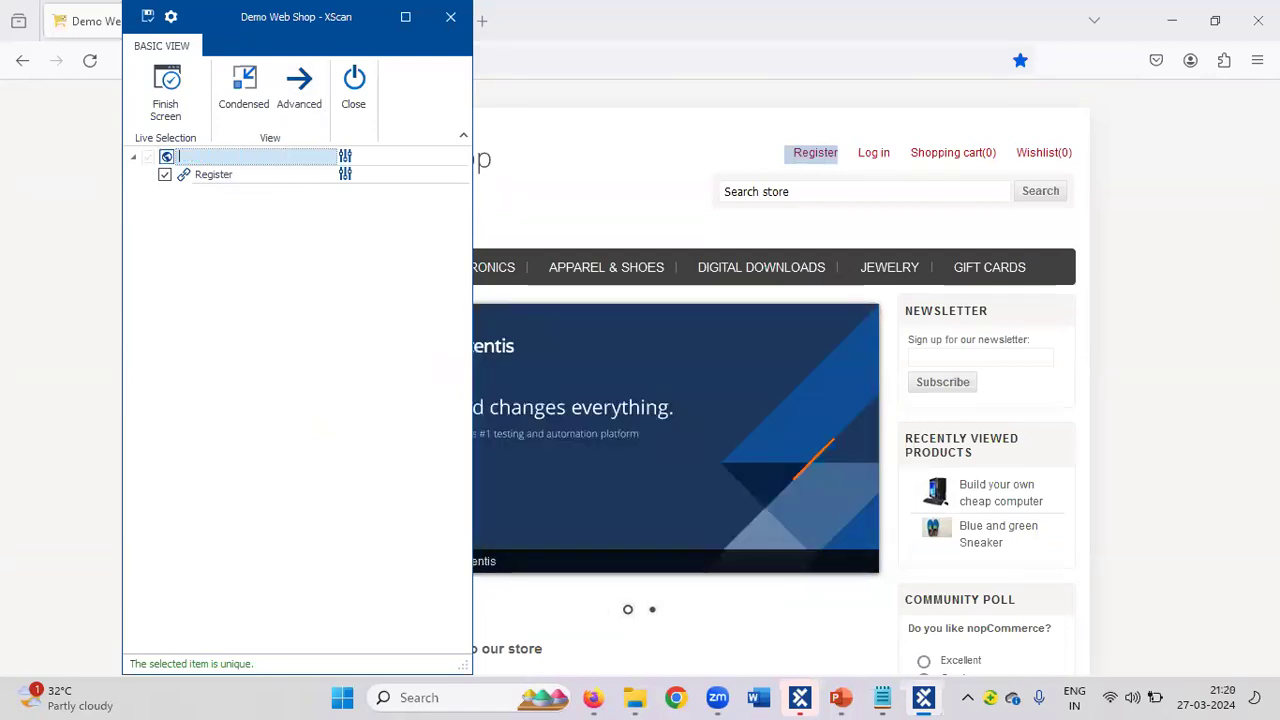
text(k on tghe)
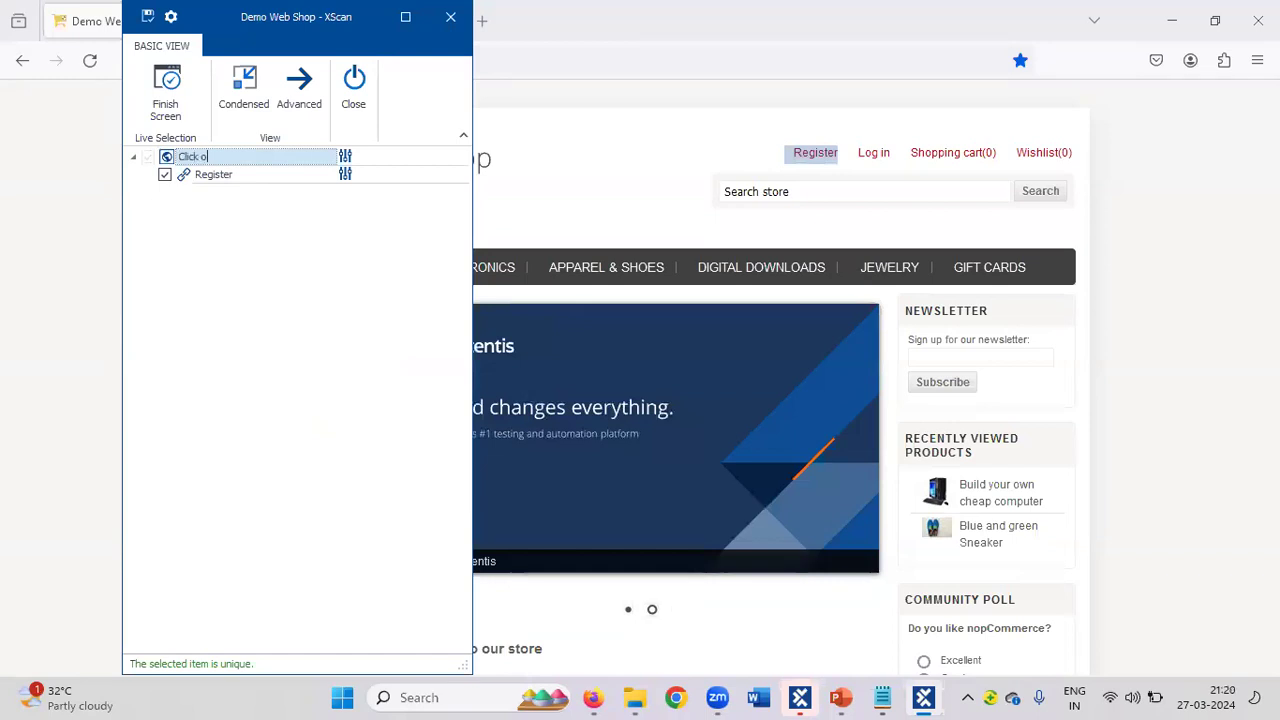
key(BackSpace)
key(BackSpace)
key(BackSpace)
key(BackSpace)
text(he Re)
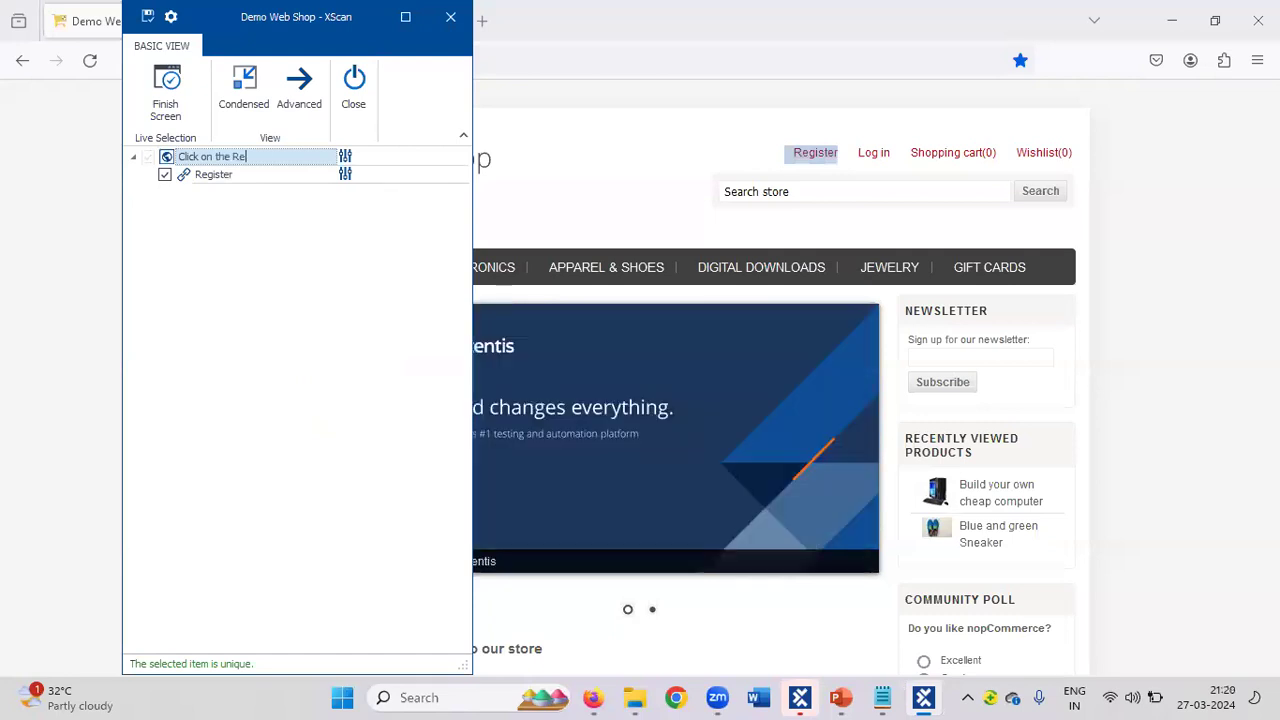
text(gister )
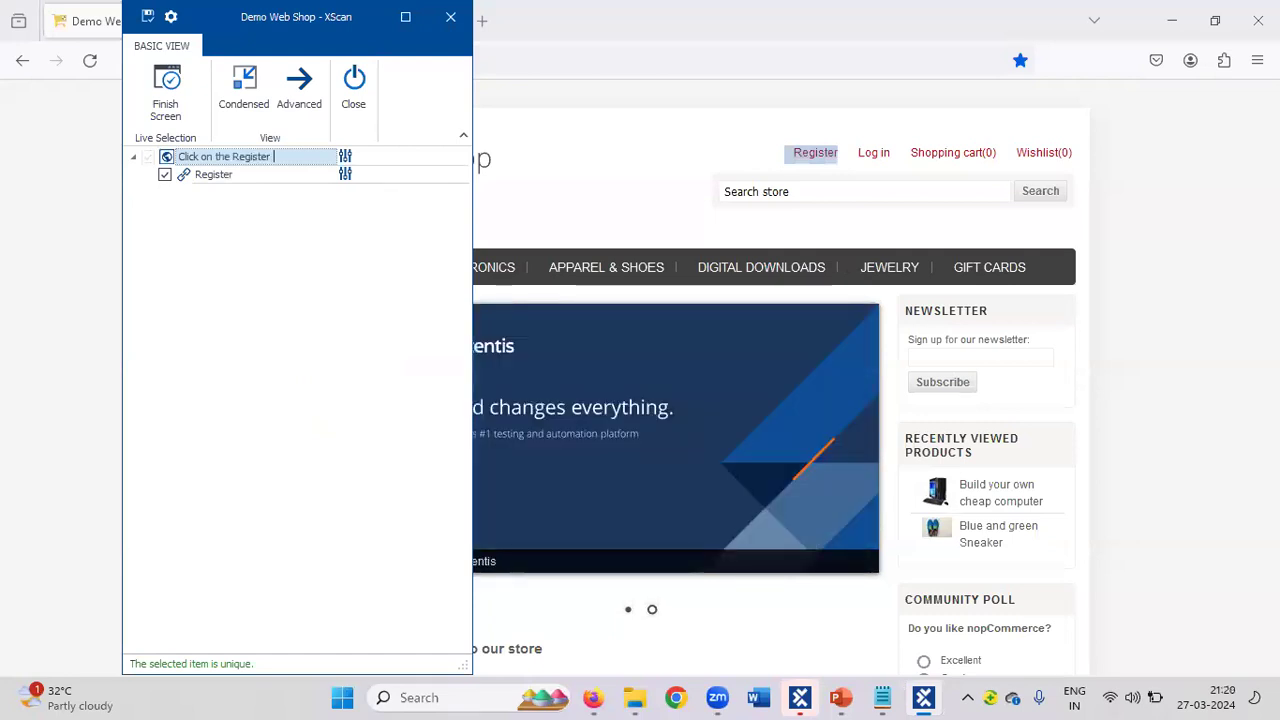
text(Link)
key(Return)
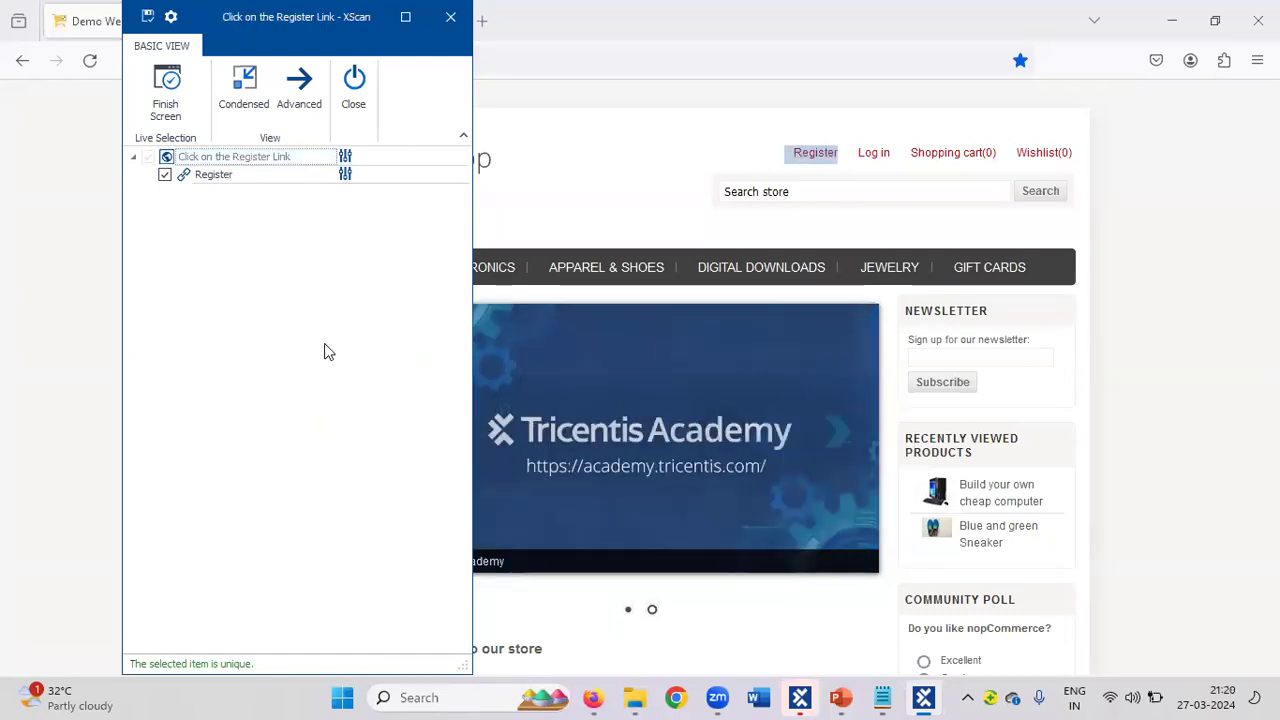
click(147, 19)
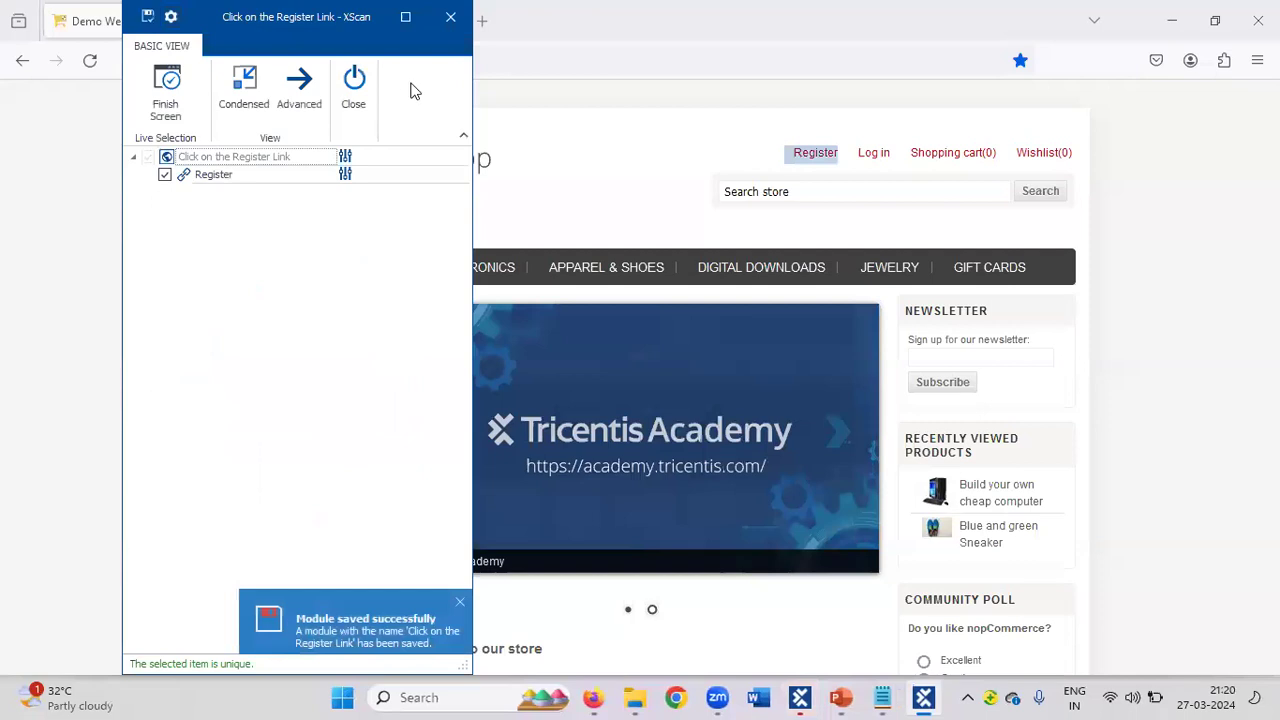
click(358, 84)
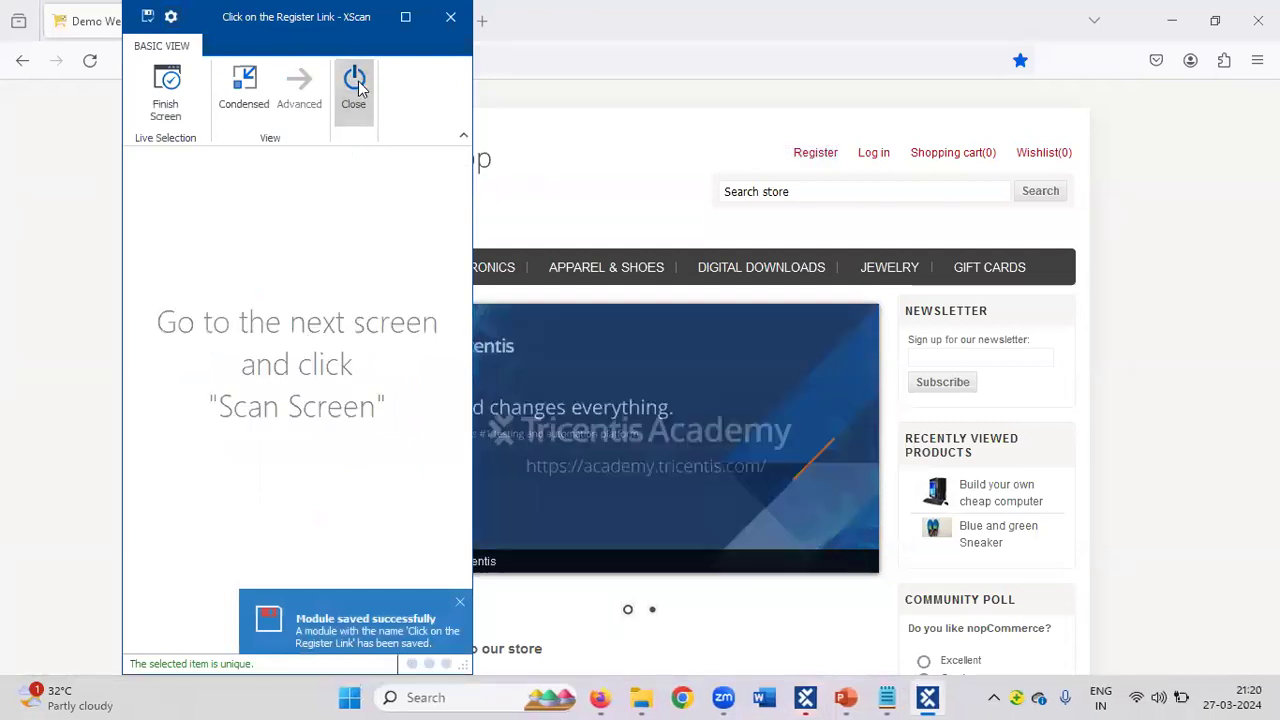
Open the web shop's registration page and rescan the Register folder against the Demo Web Shop. Register window.
click(815, 157)
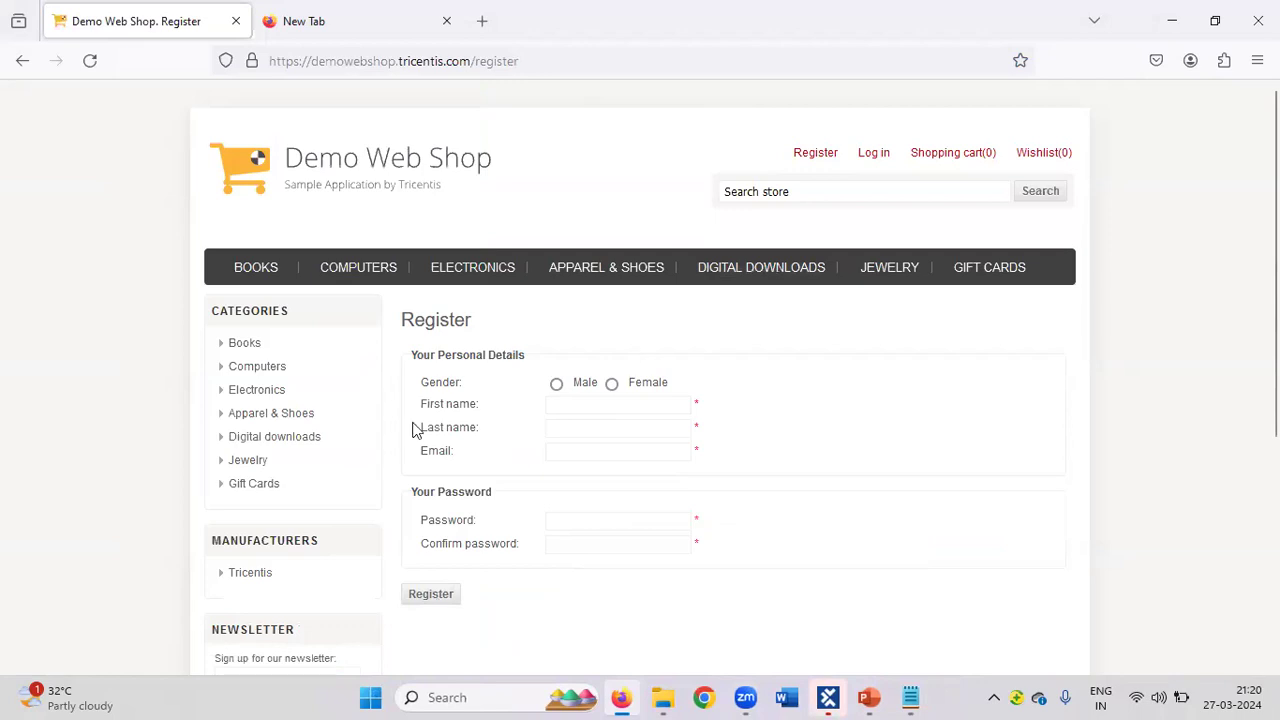
click(828, 698)
right_click(115, 298)
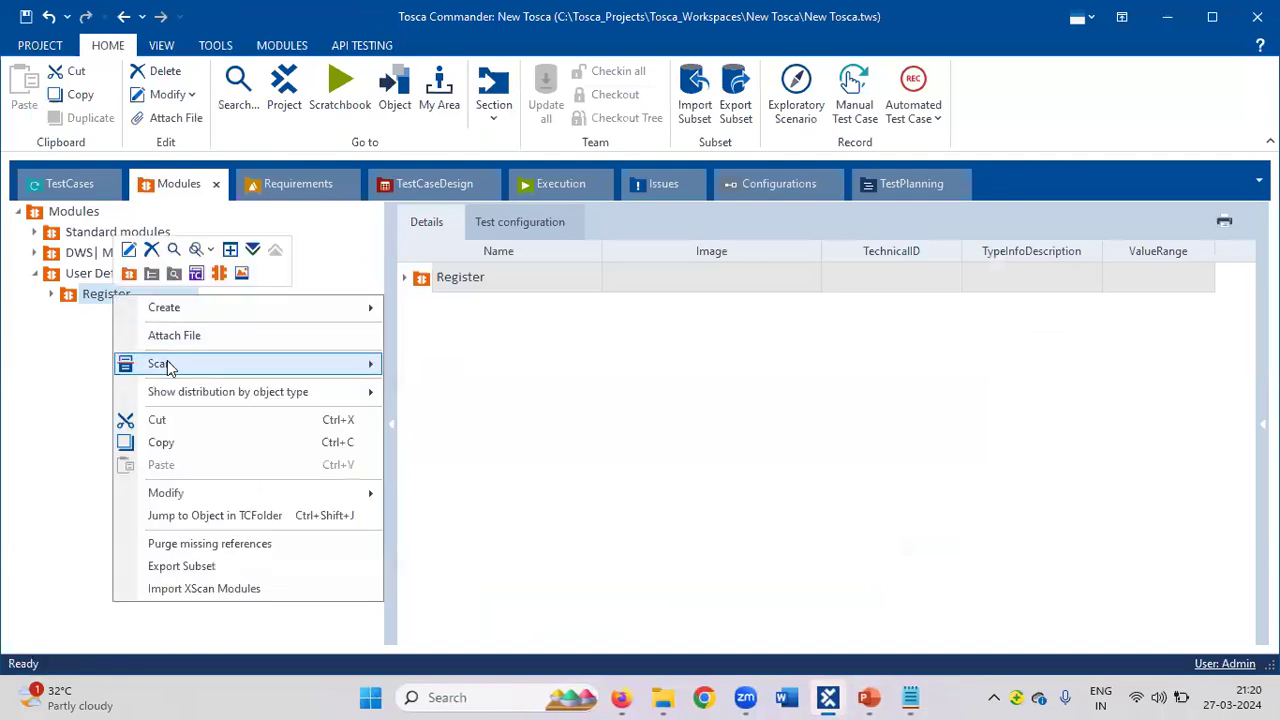
mouse_move(166, 365)
click(458, 366)
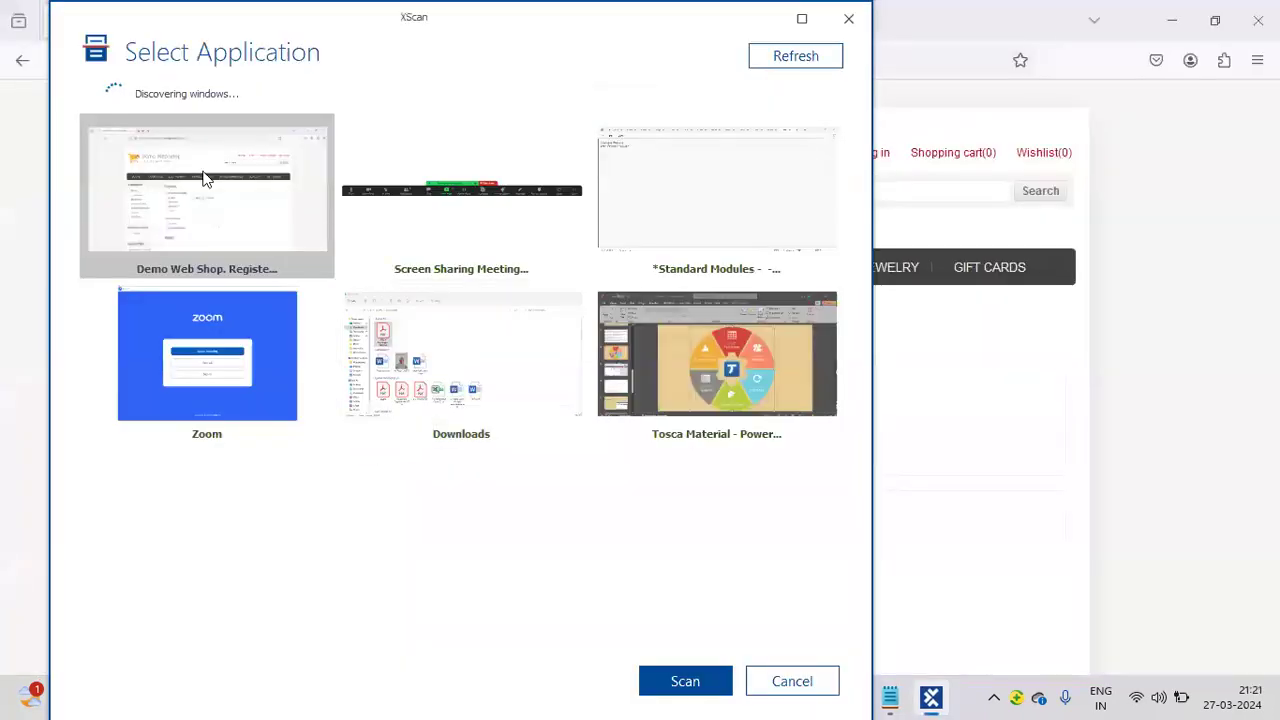
click(690, 680)
Capture the M and F options, First/Last name, Email, Password, Confirm password fields and Register button.
click(687, 674)
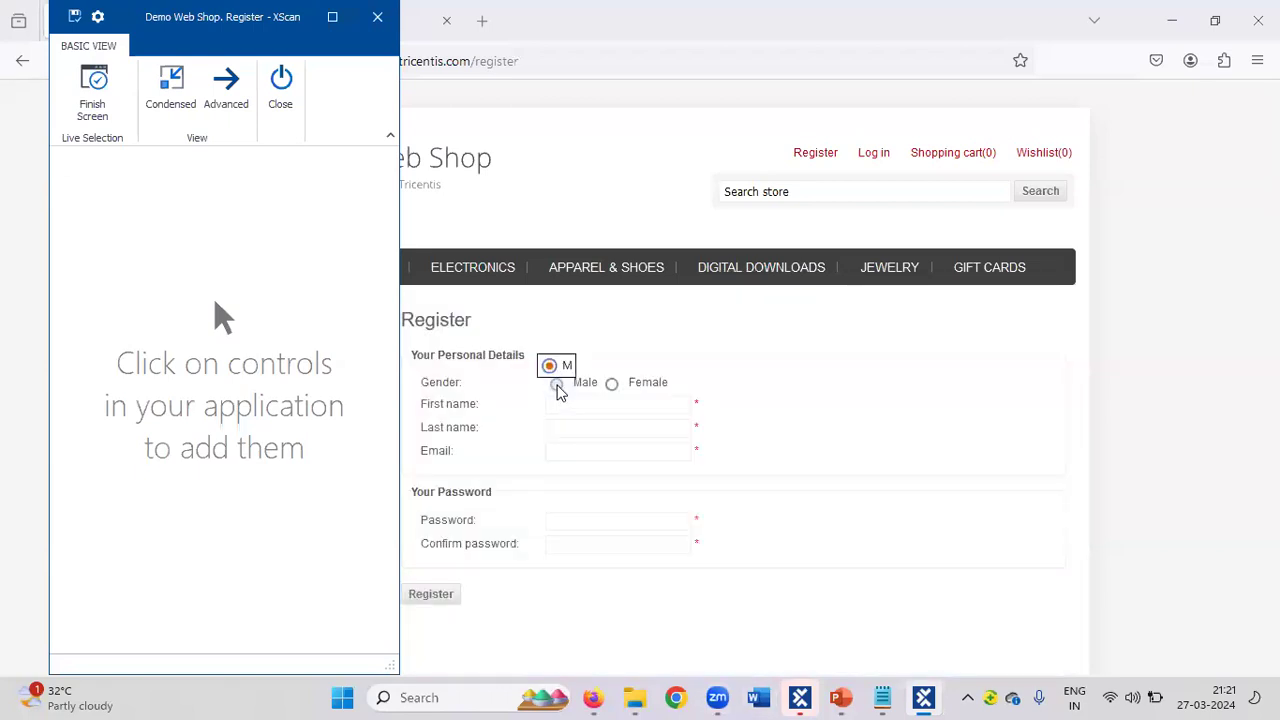
click(558, 389)
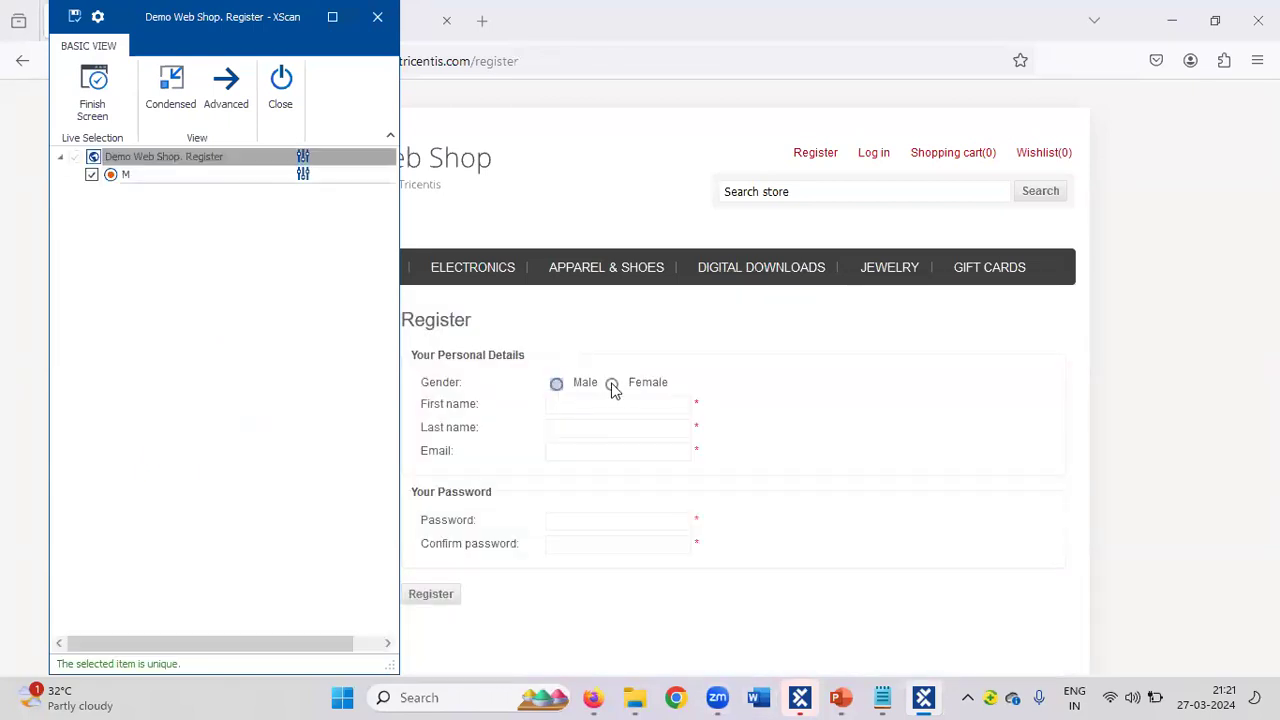
click(614, 386)
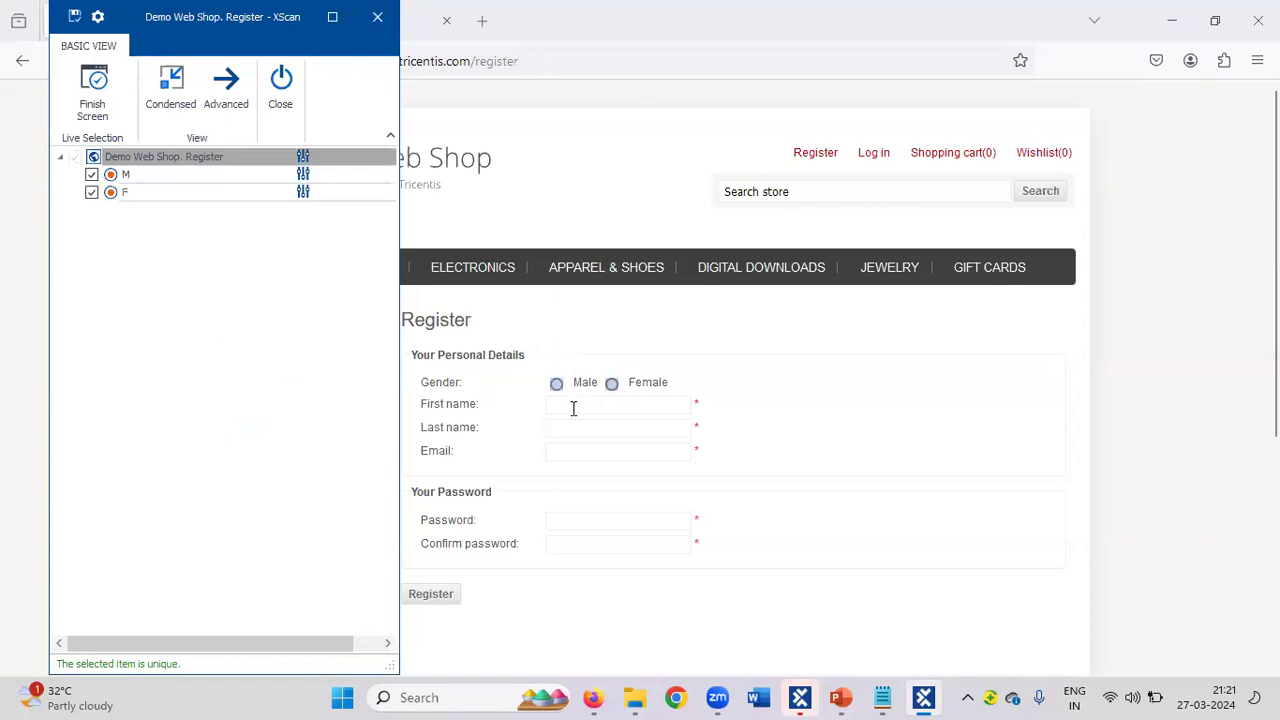
click(573, 408)
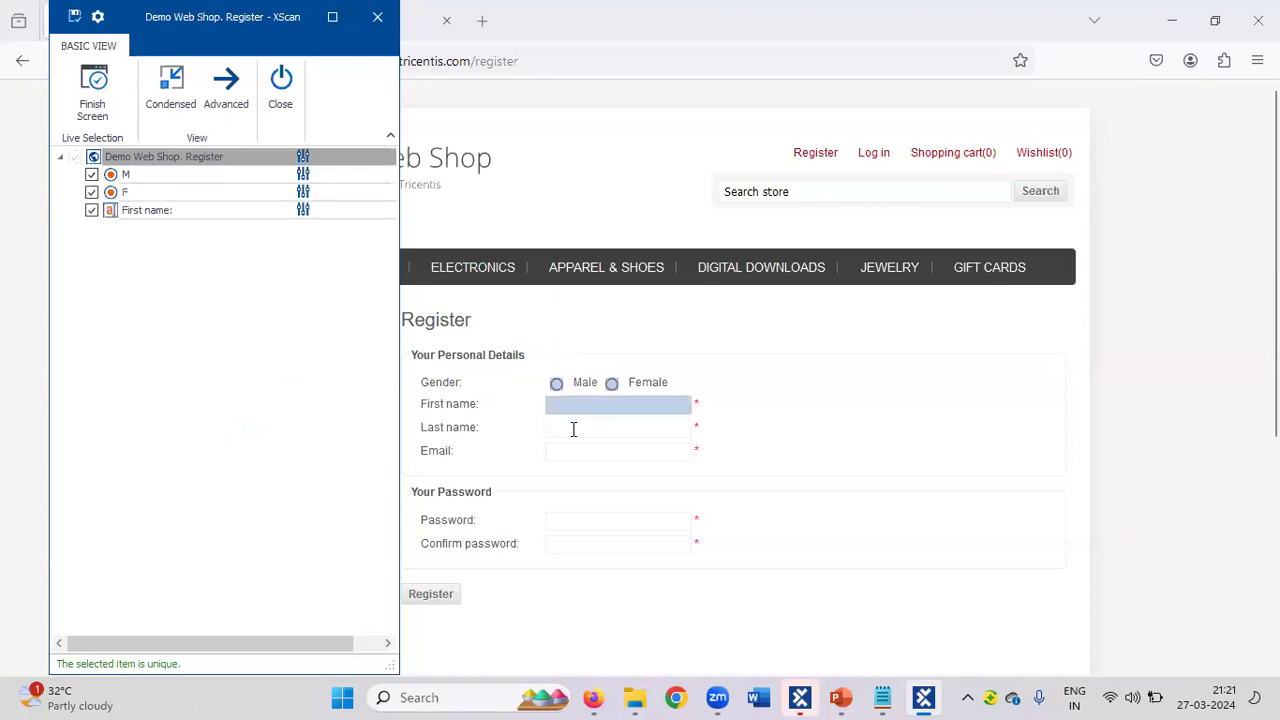
click(575, 437)
click(575, 449)
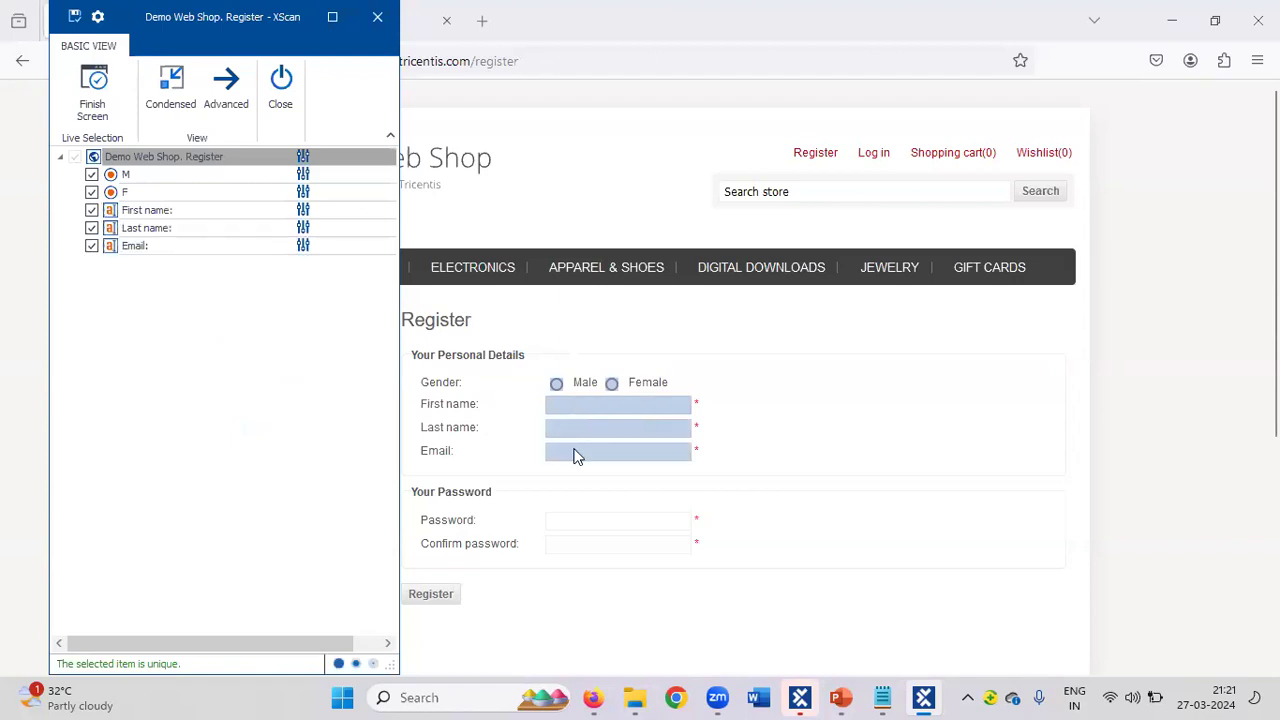
click(579, 518)
click(583, 549)
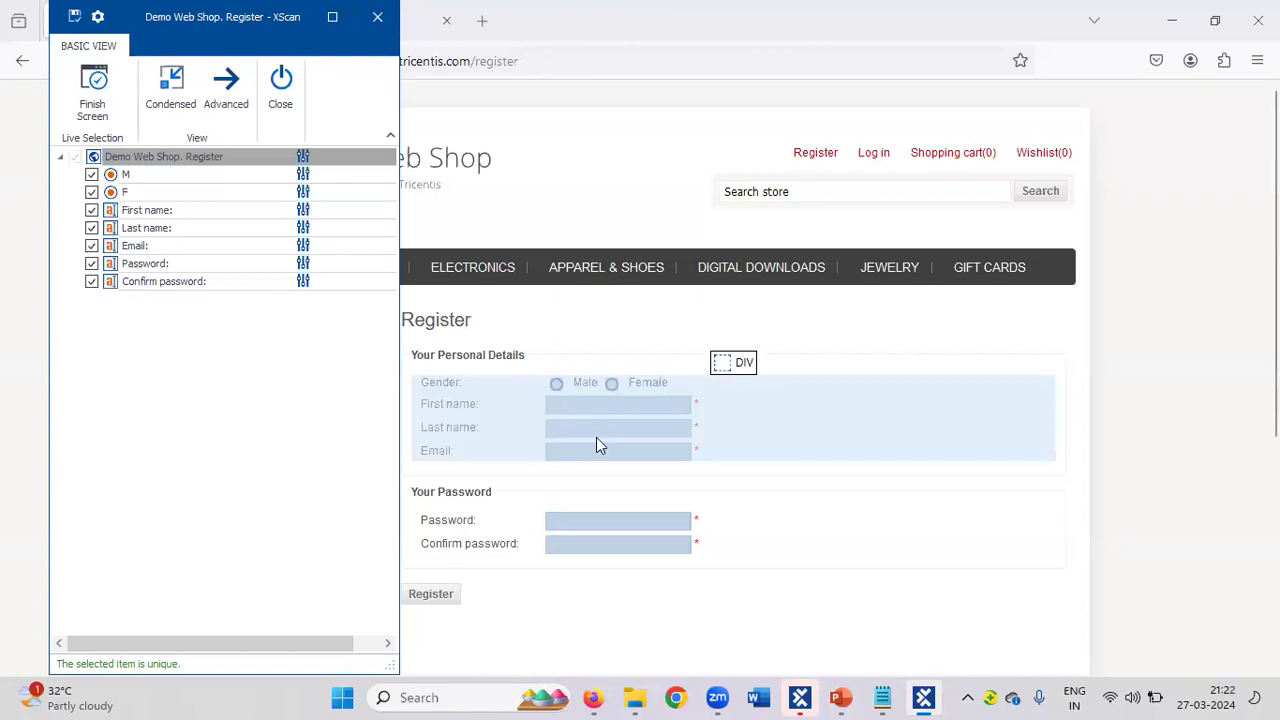
click(438, 596)
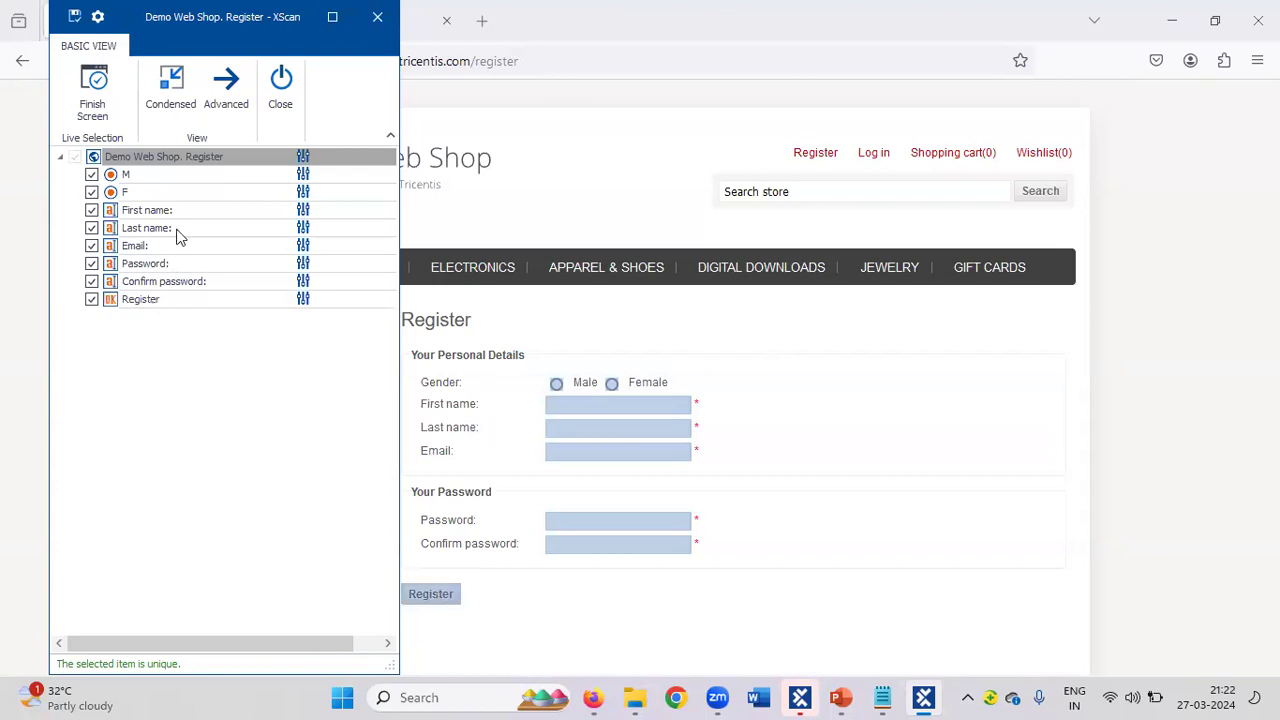
Name the scanned registration module 'User Creation for the DWS' in XScan and save it.
click(236, 152)
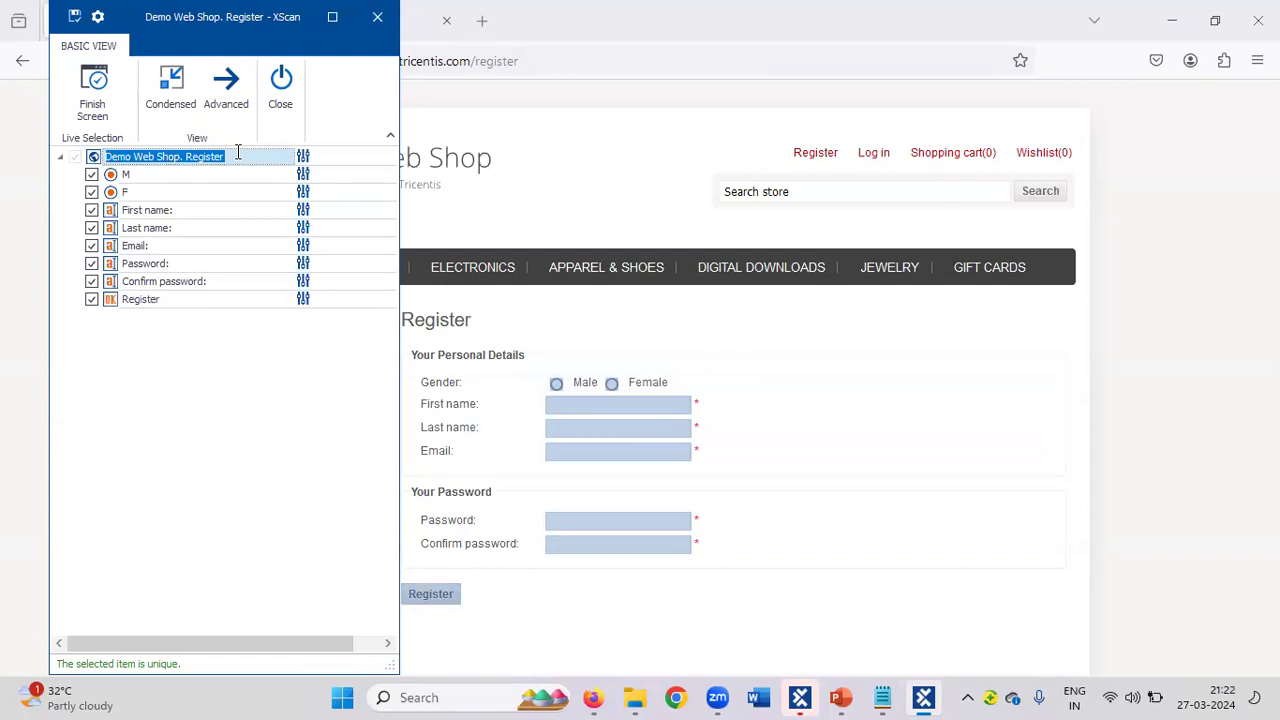
text(U)
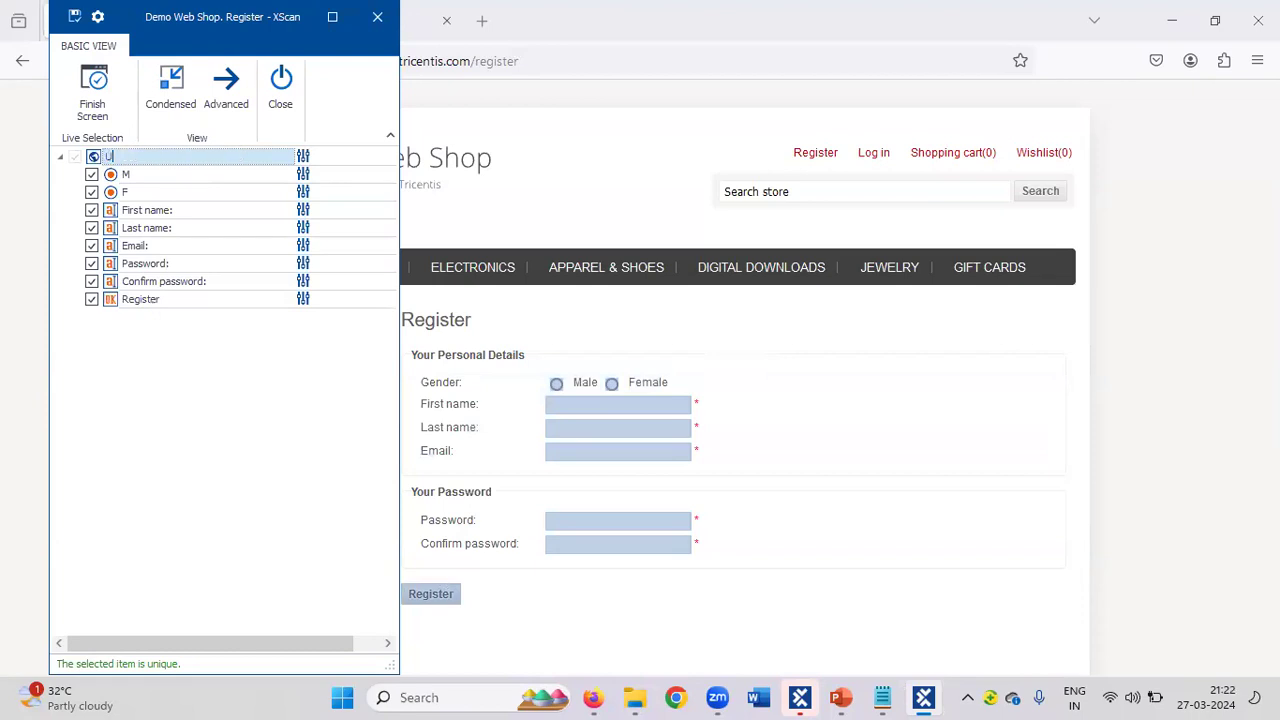
text(ser Details for the D)
text(WS)
double_click(146, 157)
text(Creation)
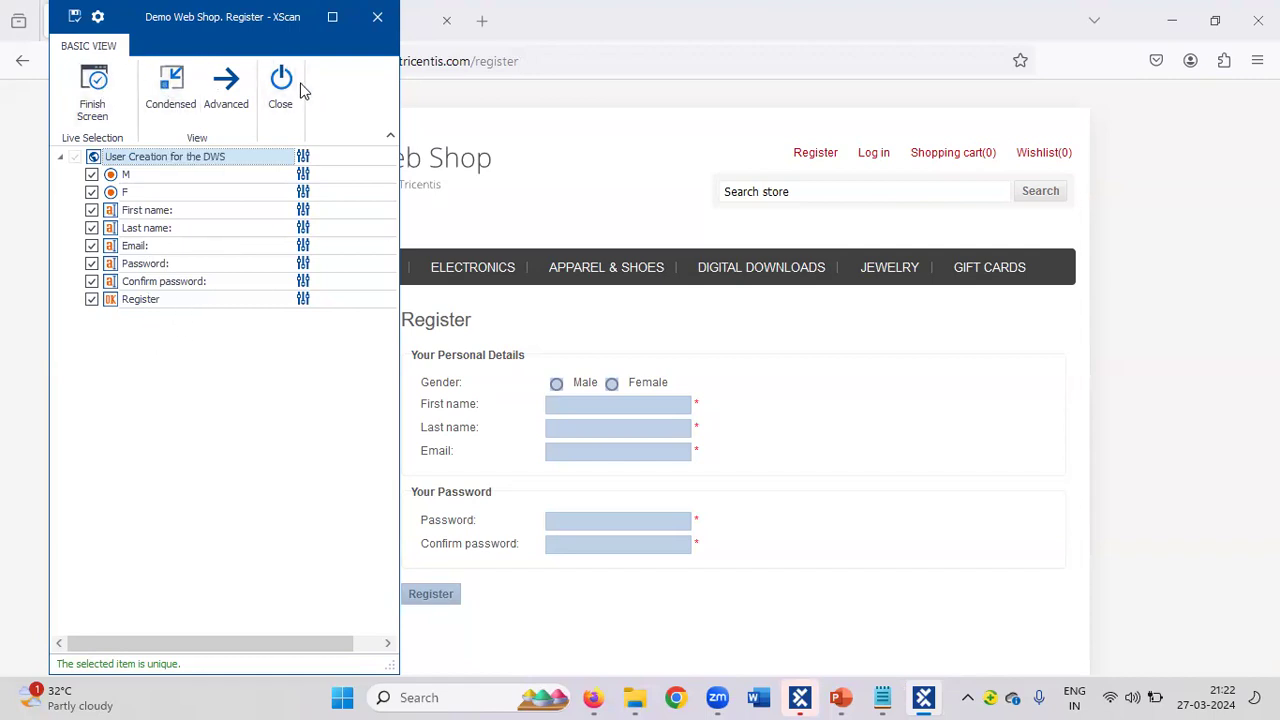
click(74, 16)
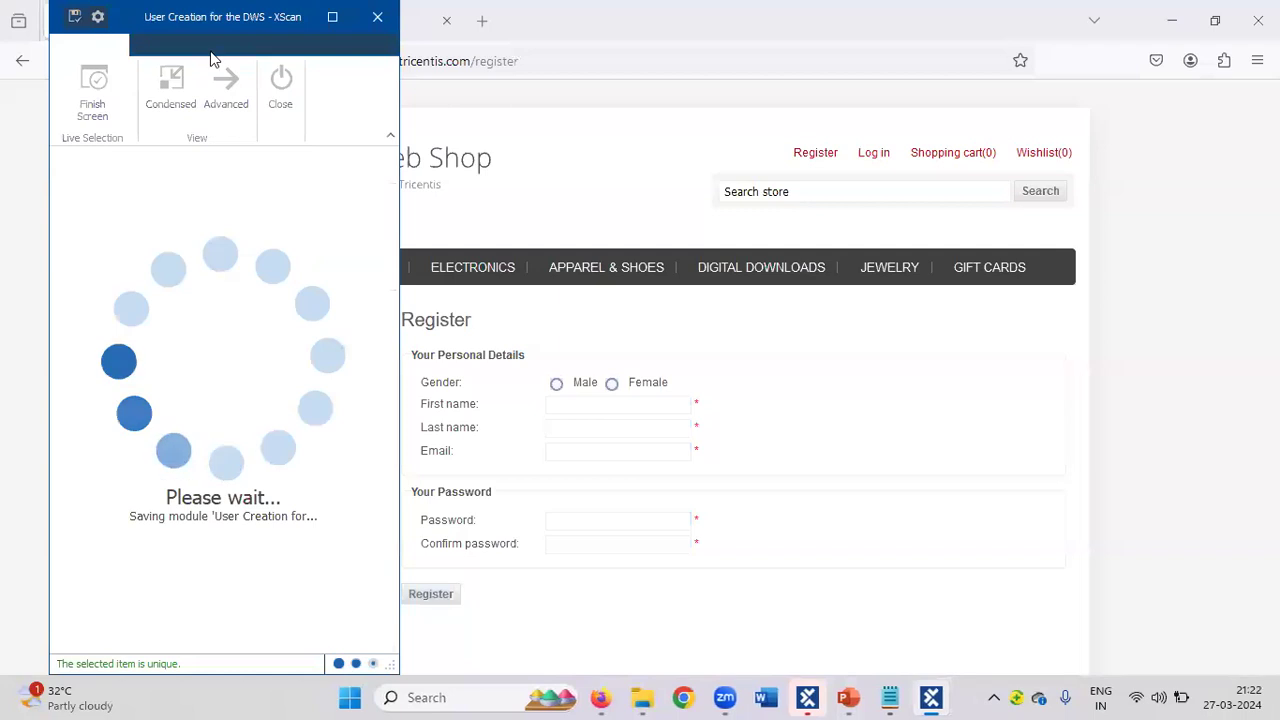
Close XScan and expand Register > User Creation for the DWS in Tosca Commander.
click(279, 86)
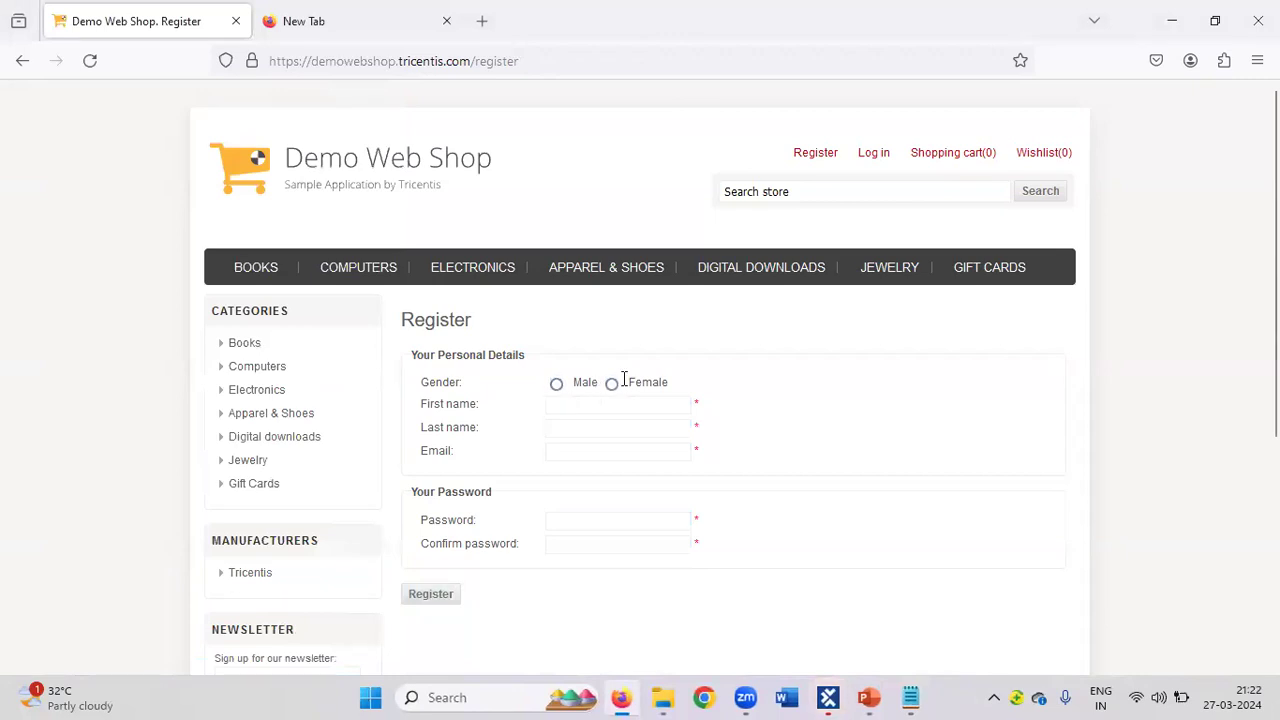
click(826, 697)
click(52, 293)
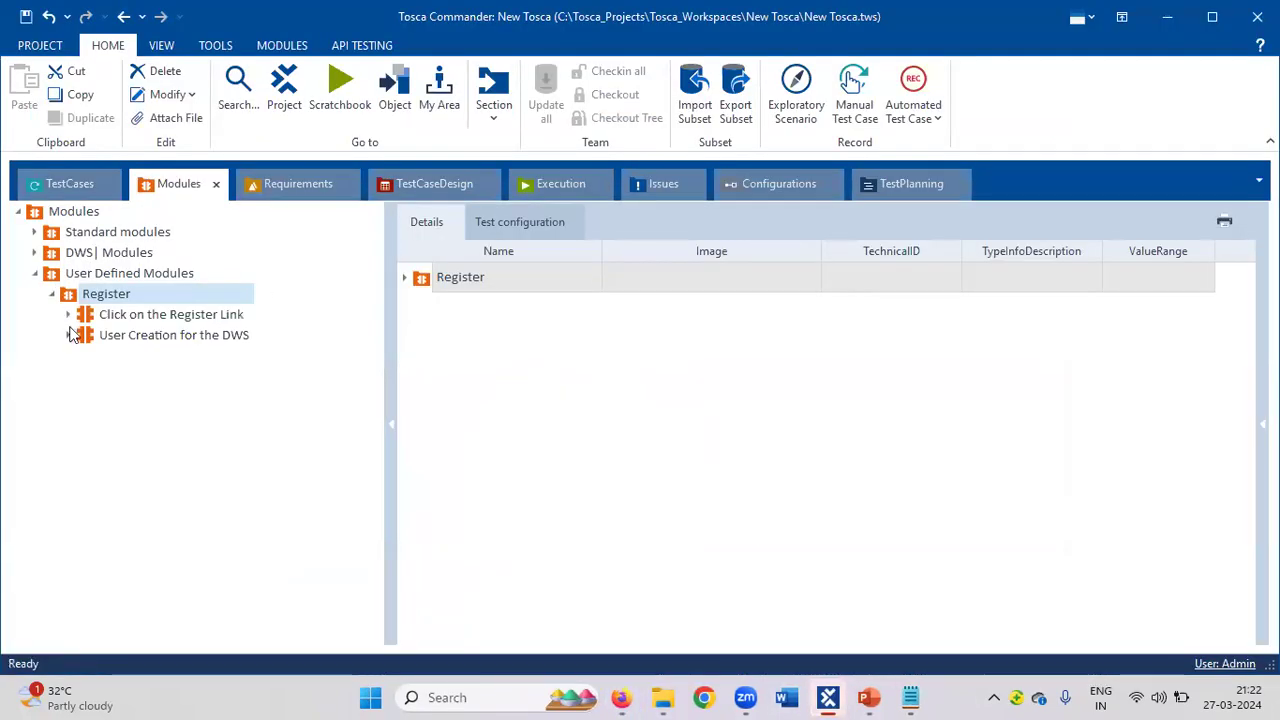
click(68, 336)
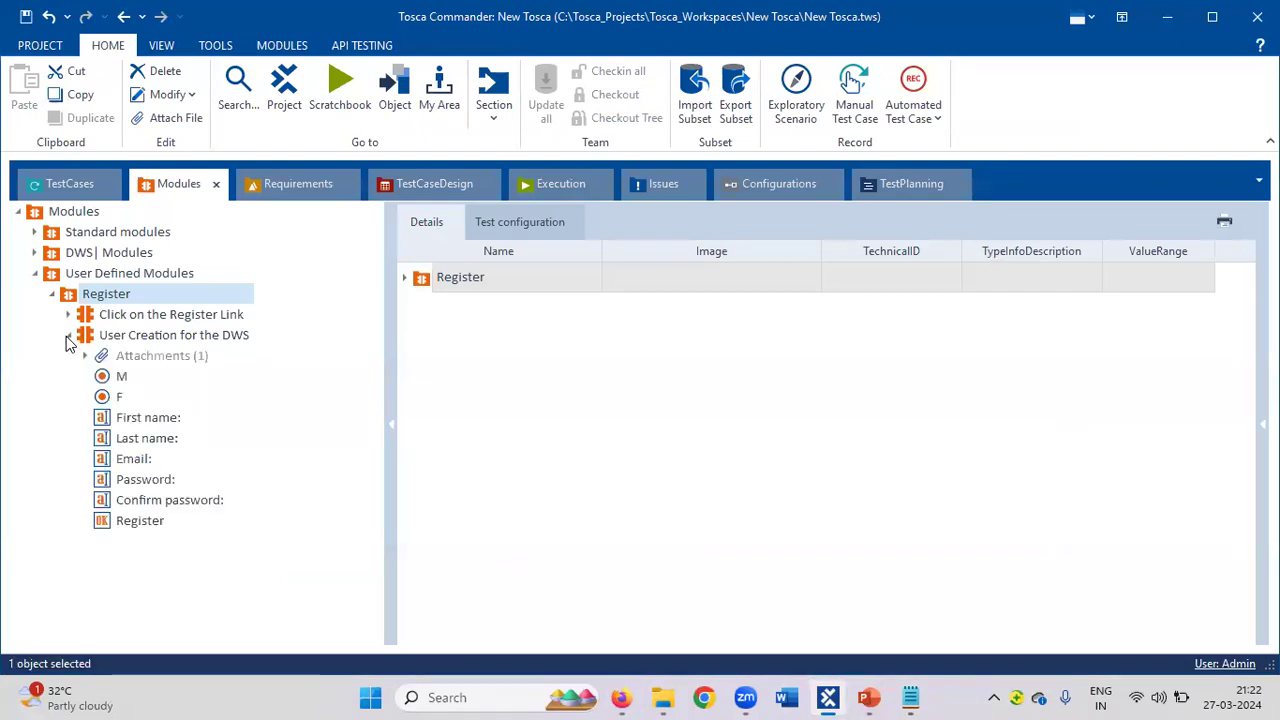
Select the M and F radio attributes together and bring up their context menu.
click(120, 380)
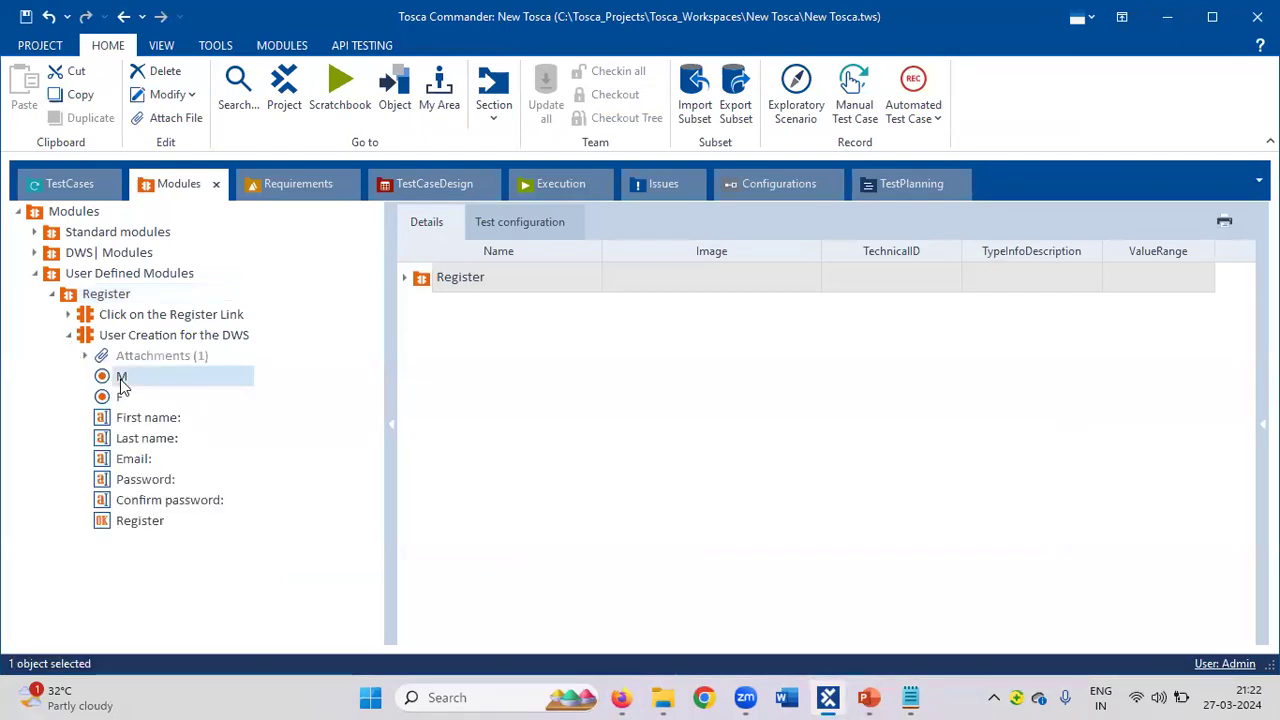
click(621, 697)
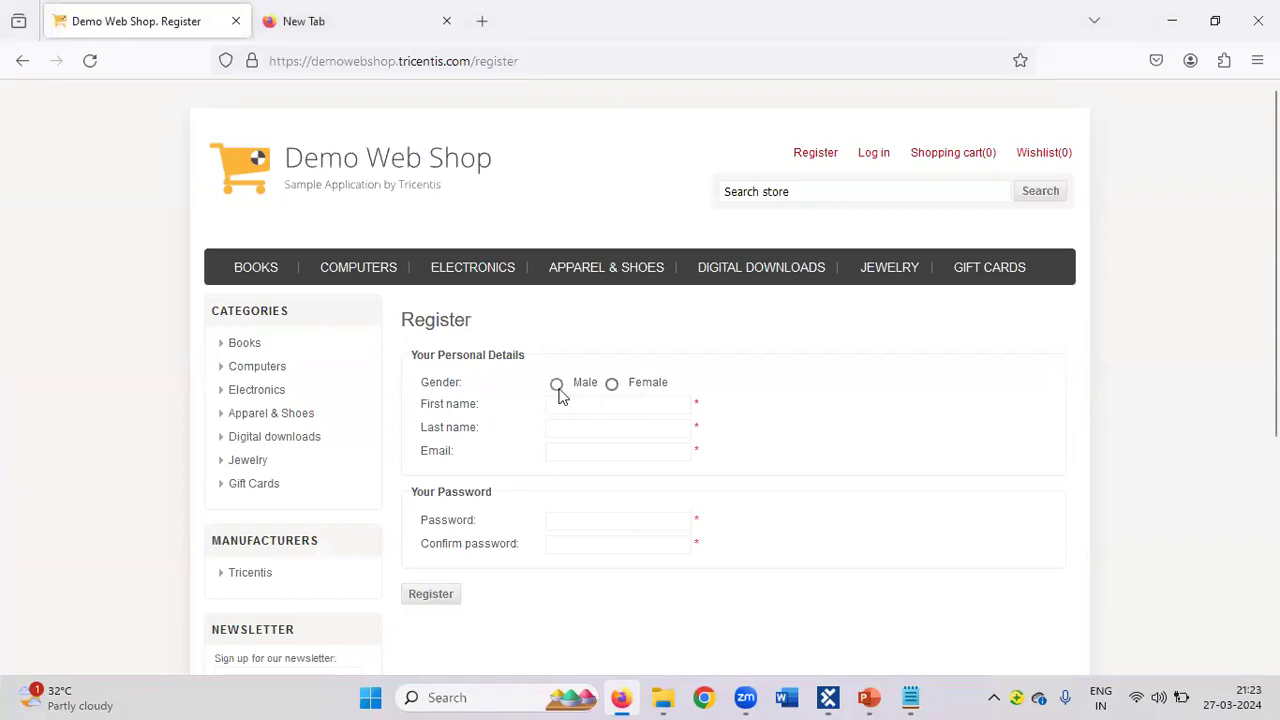
click(828, 697)
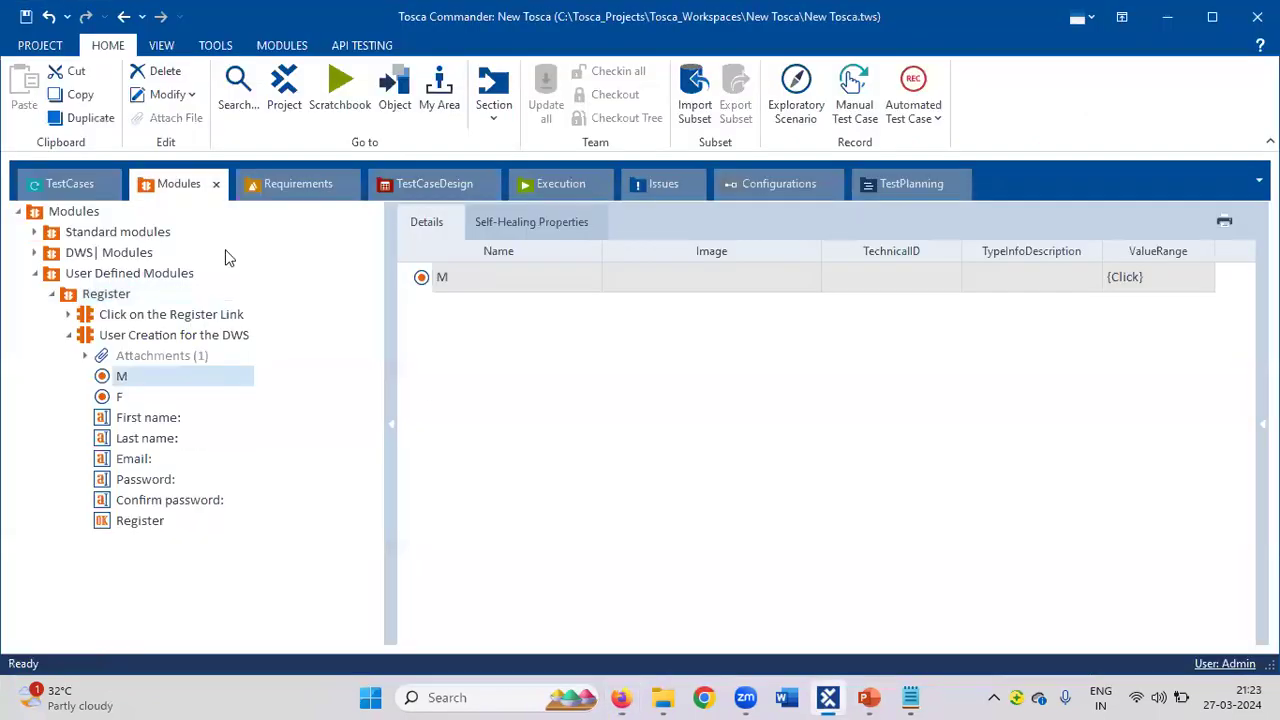
ctrl+click(137, 396)
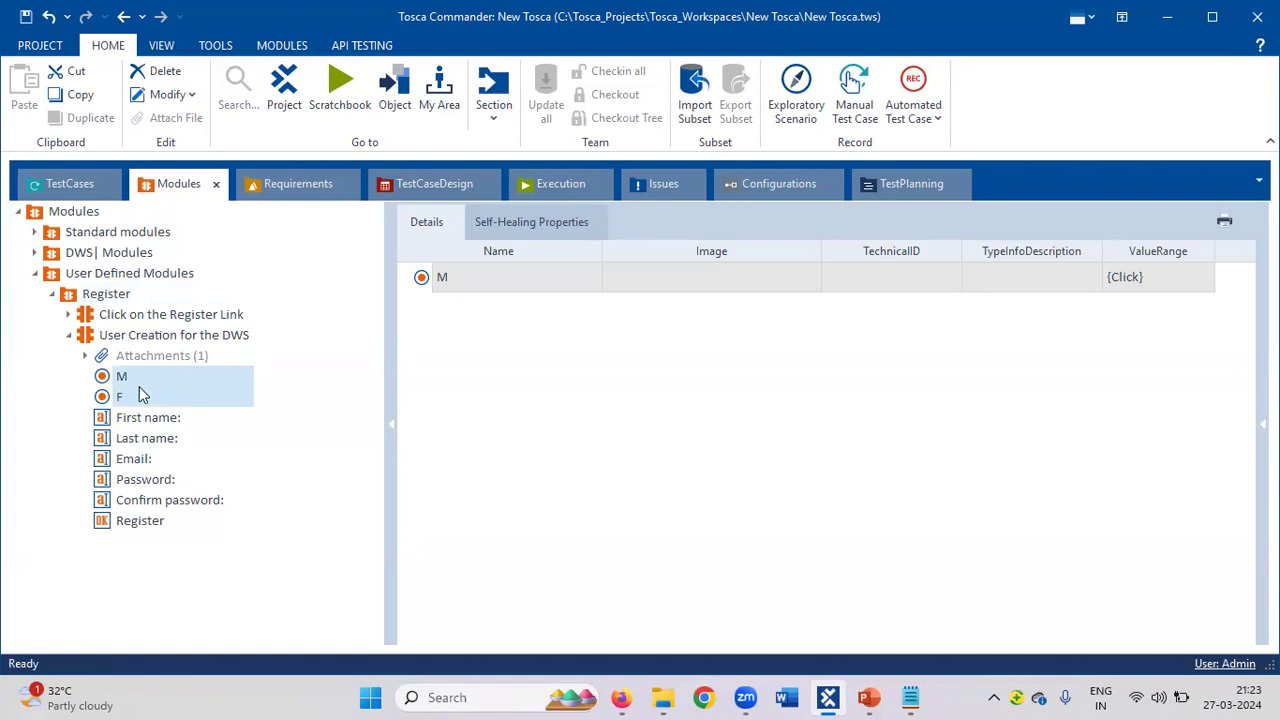
right_click(139, 379)
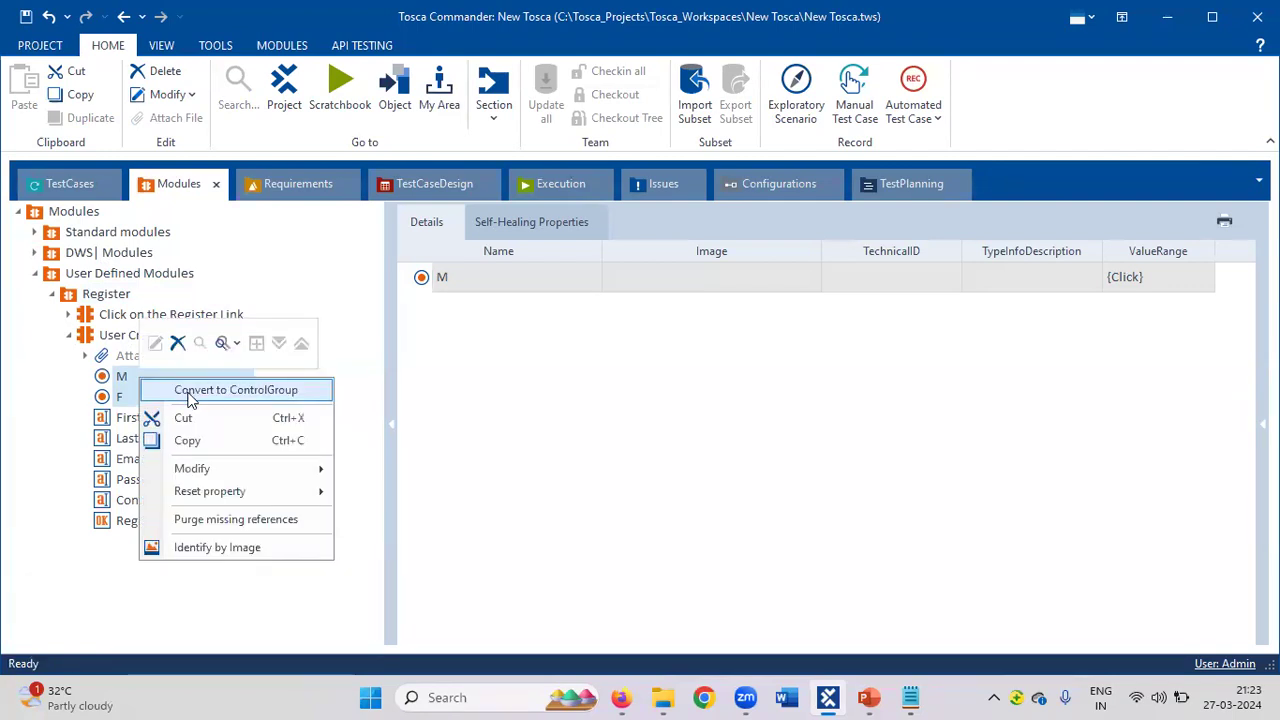
Convert the selected M and F attributes into a control group renamed 'Gender'.
click(189, 392)
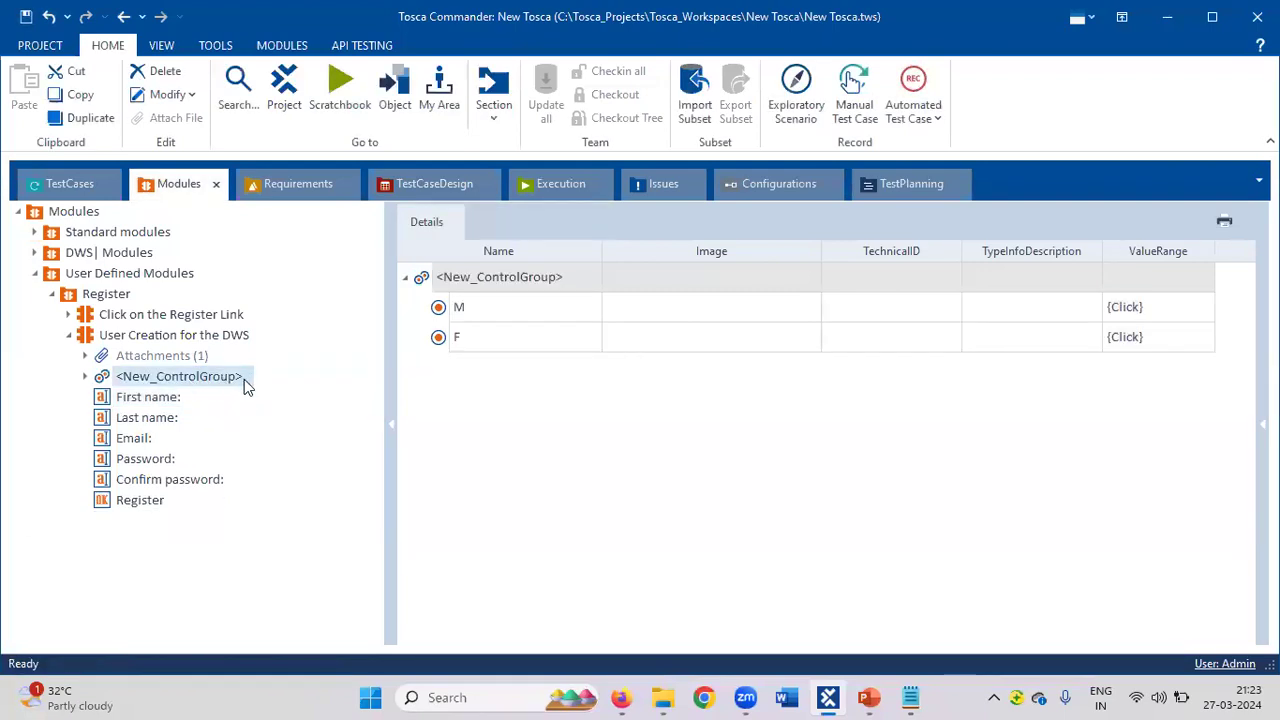
right_click(212, 379)
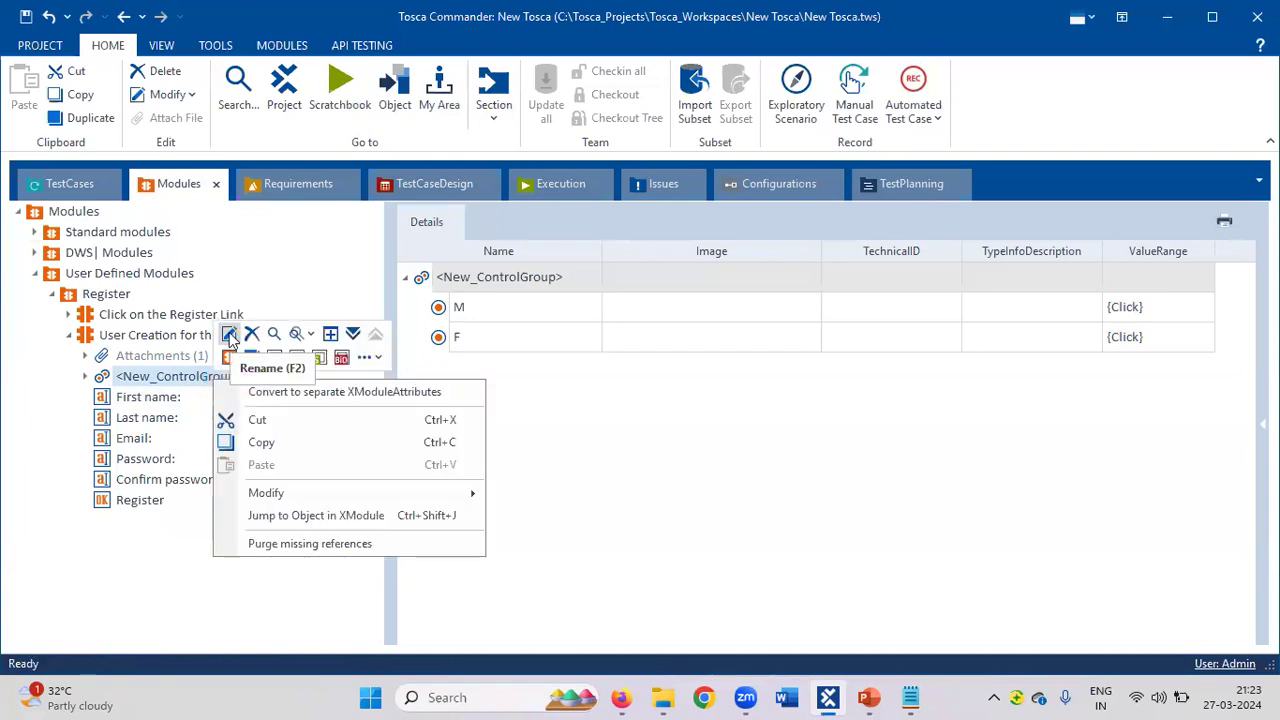
click(229, 338)
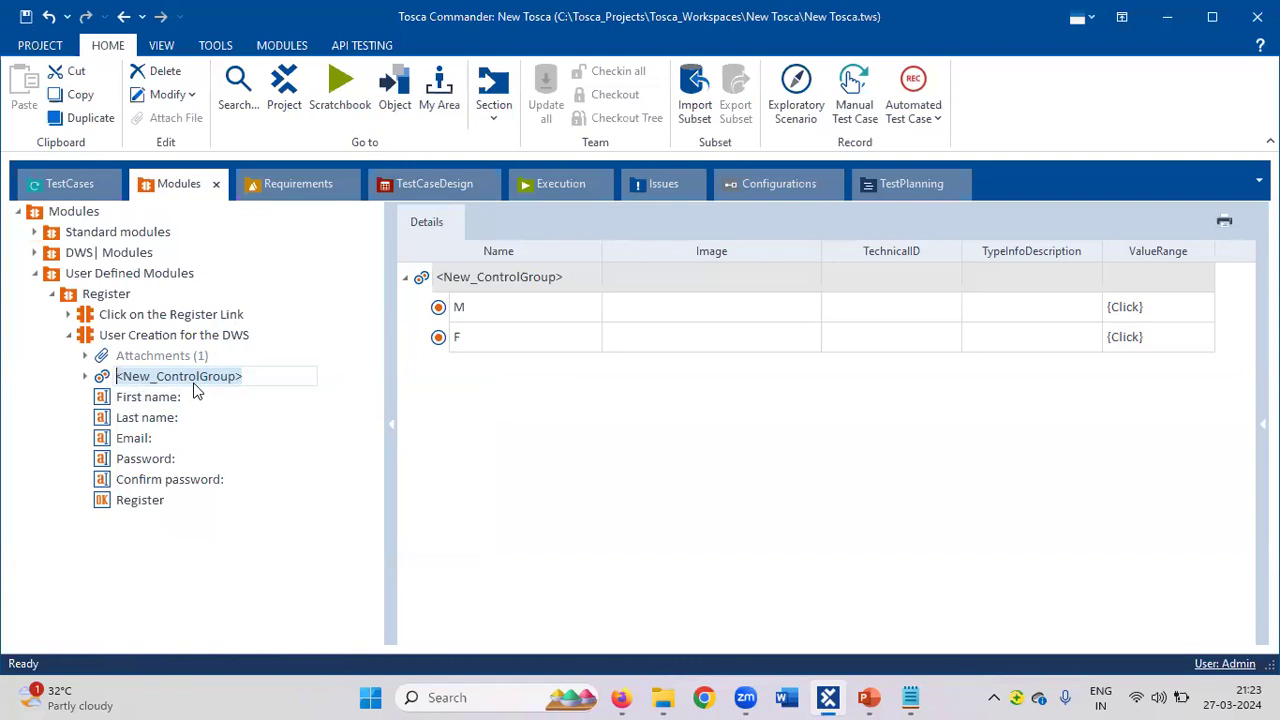
text(Gender)
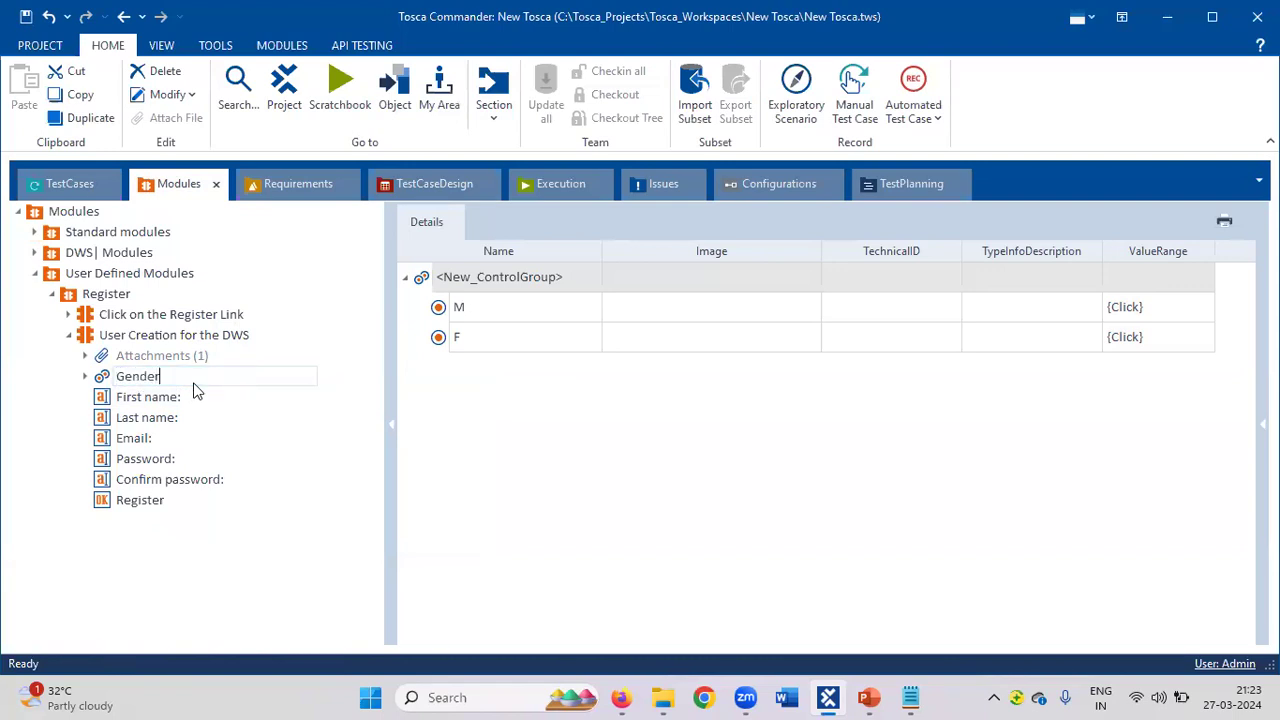
key(Return)
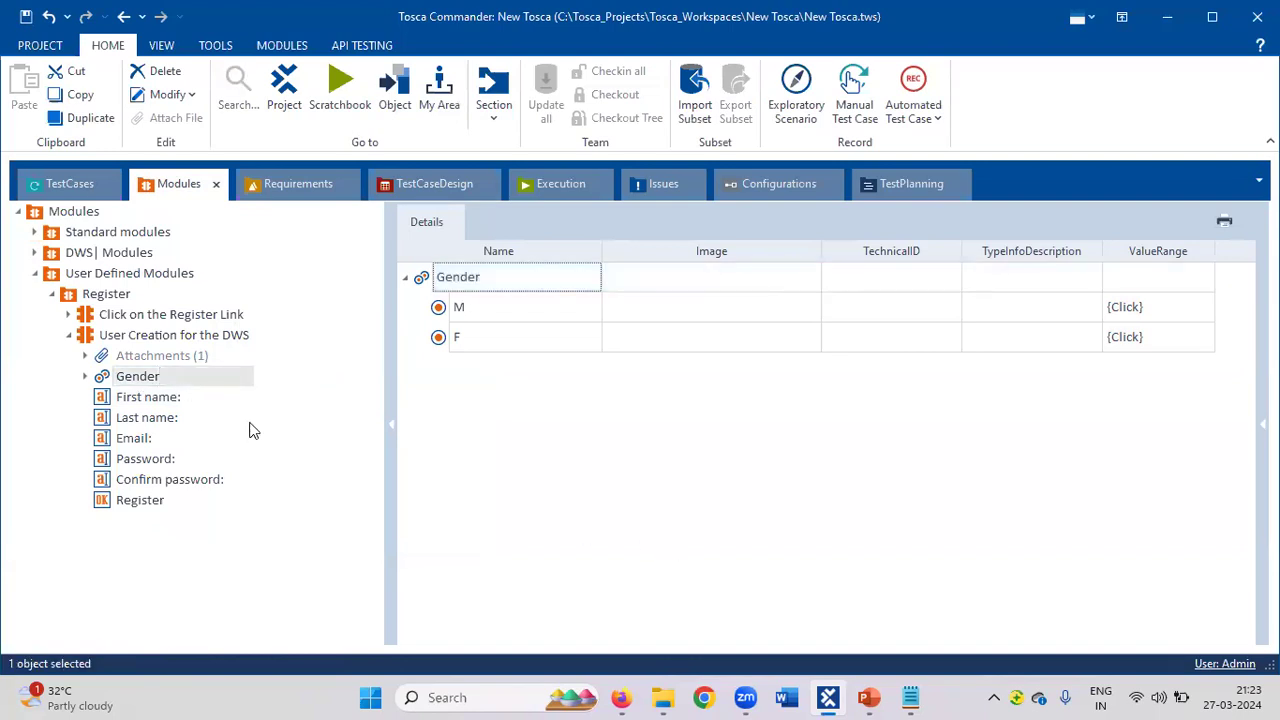
mouse_move(625, 697)
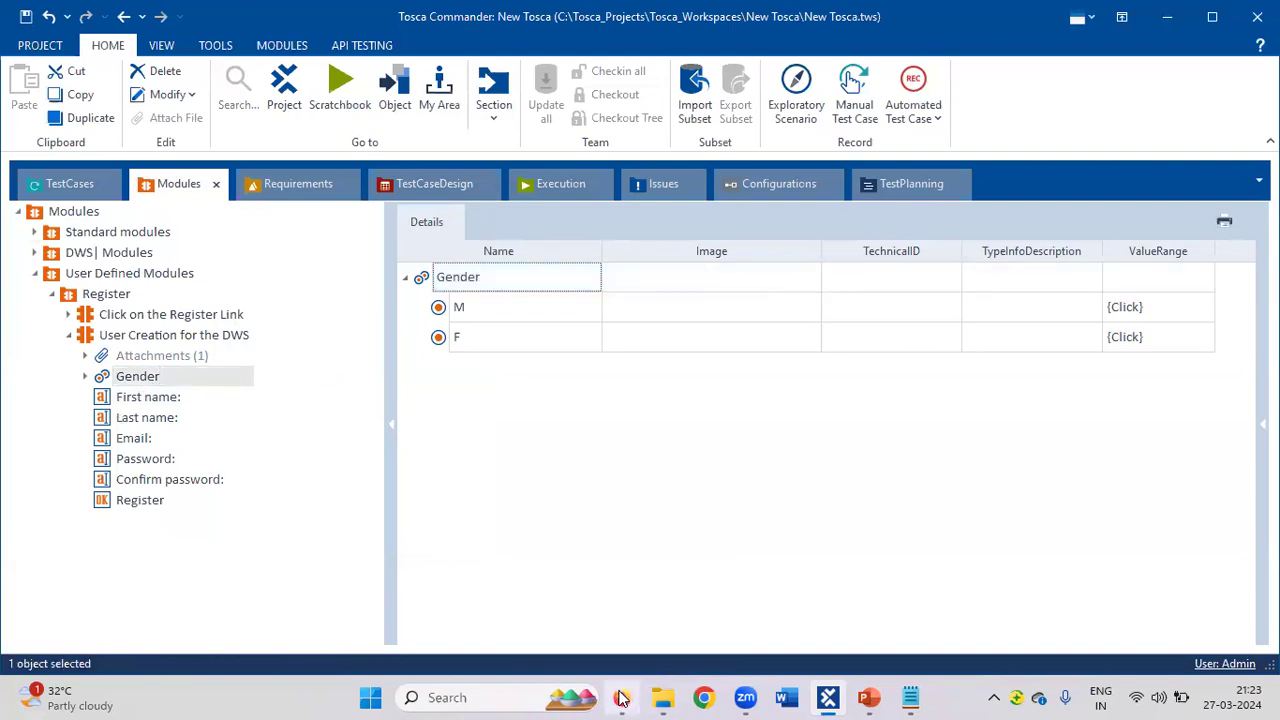
click(600, 612)
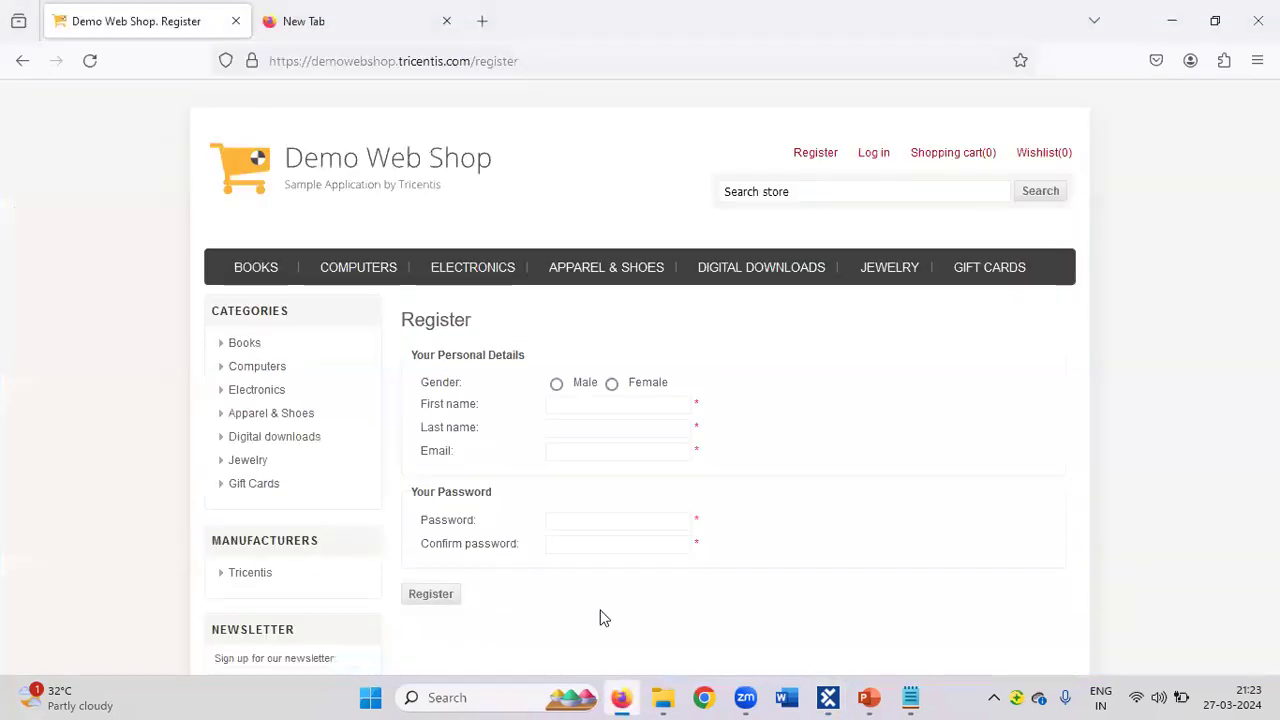
Choose Male and fill in the first name, last name and e-mail address.
click(556, 386)
click(589, 407)
text(Ne)
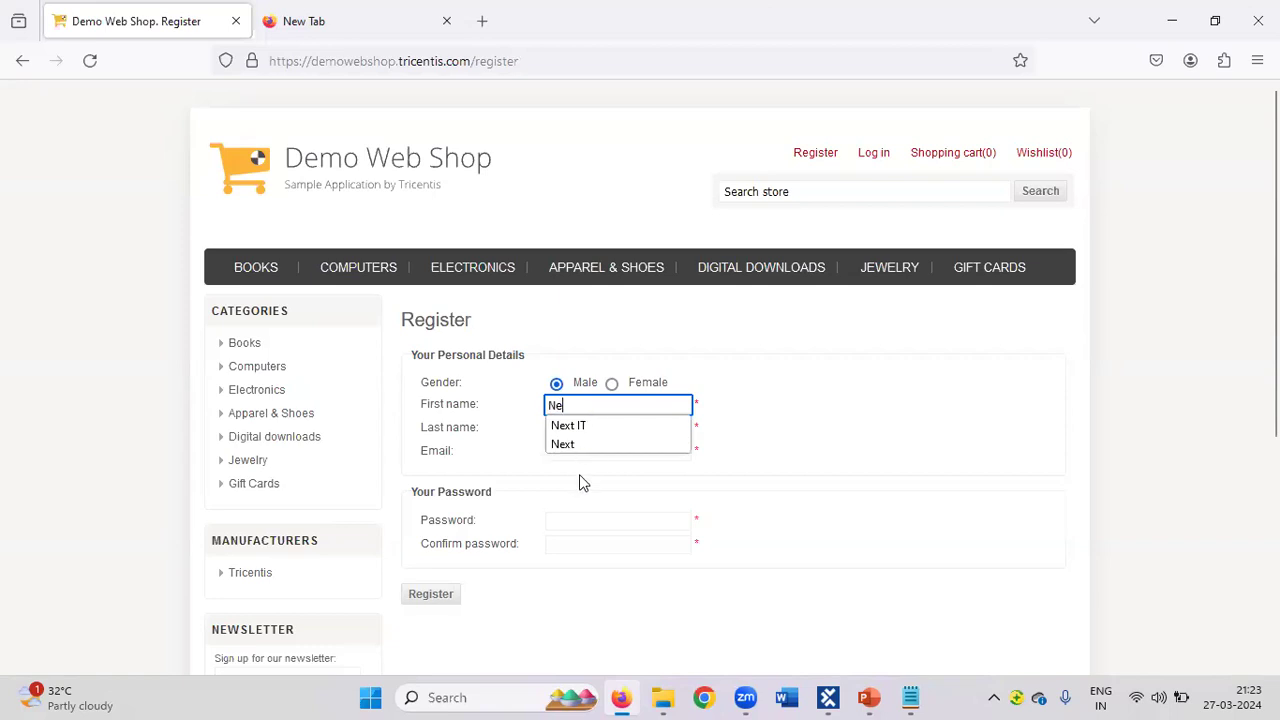
click(579, 474)
click(592, 429)
text(R)
click(588, 453)
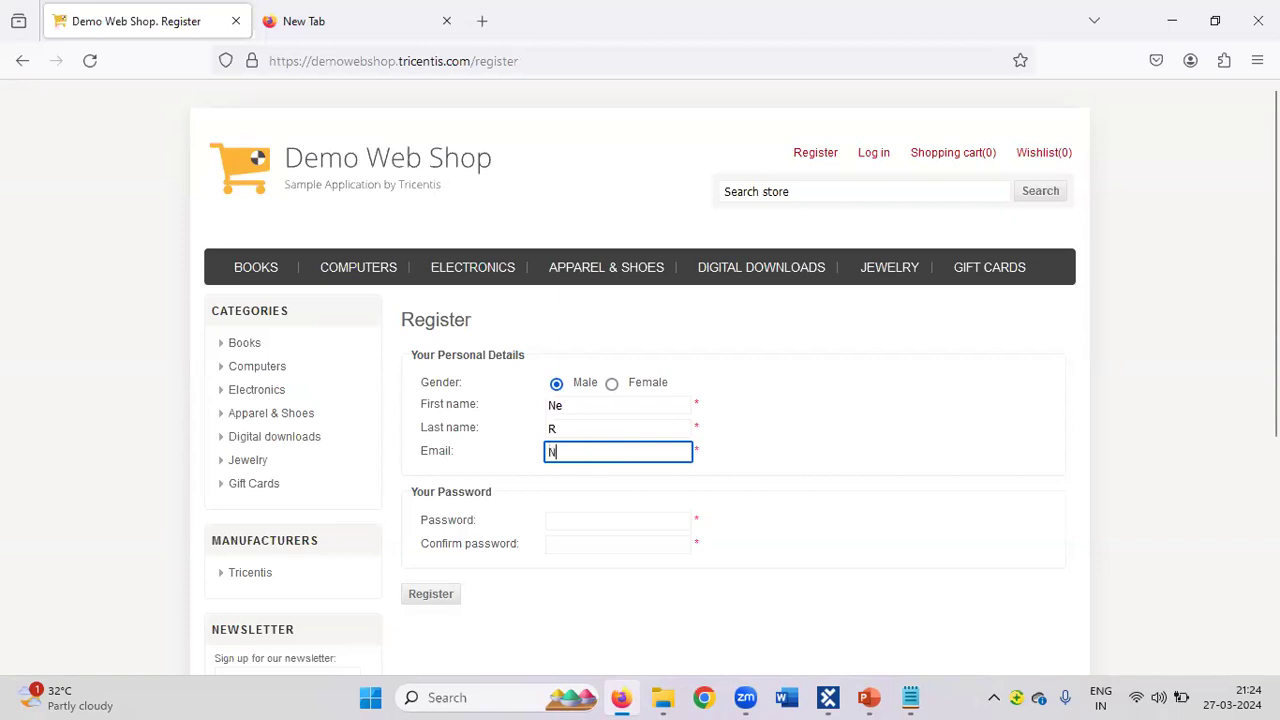
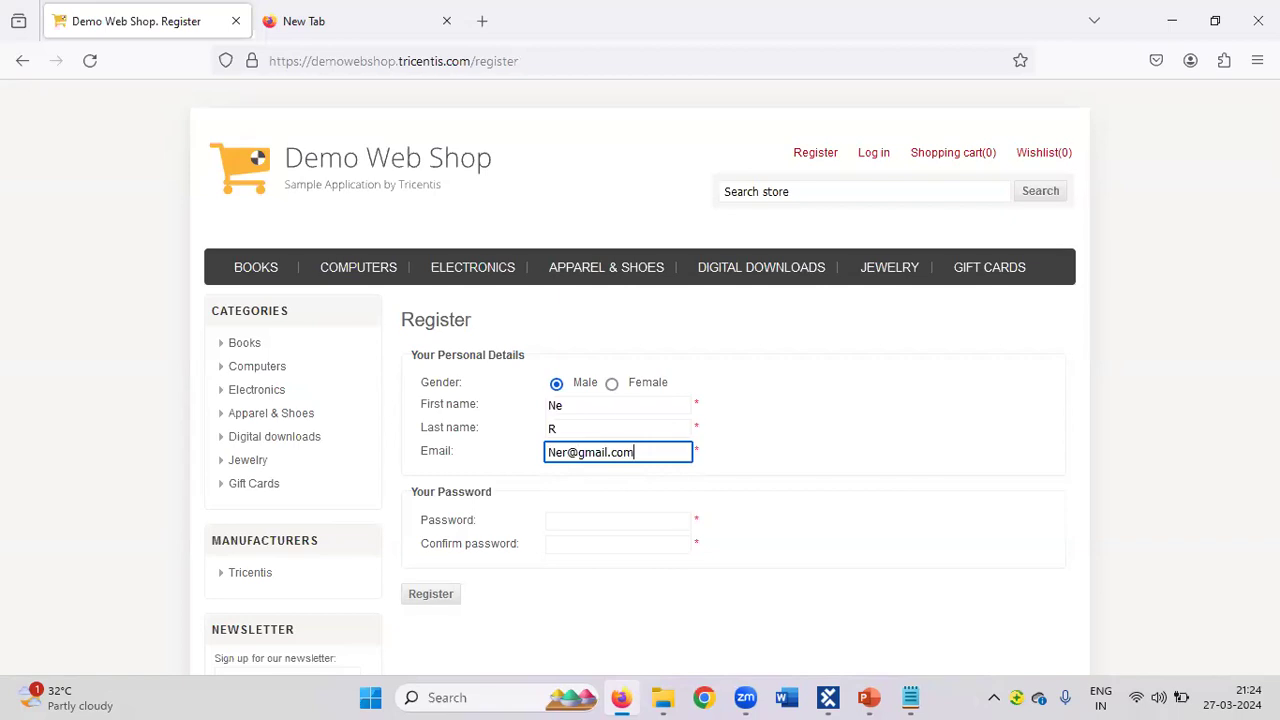
Enter and confirm the account password, then submit the registration form.
click(580, 524)
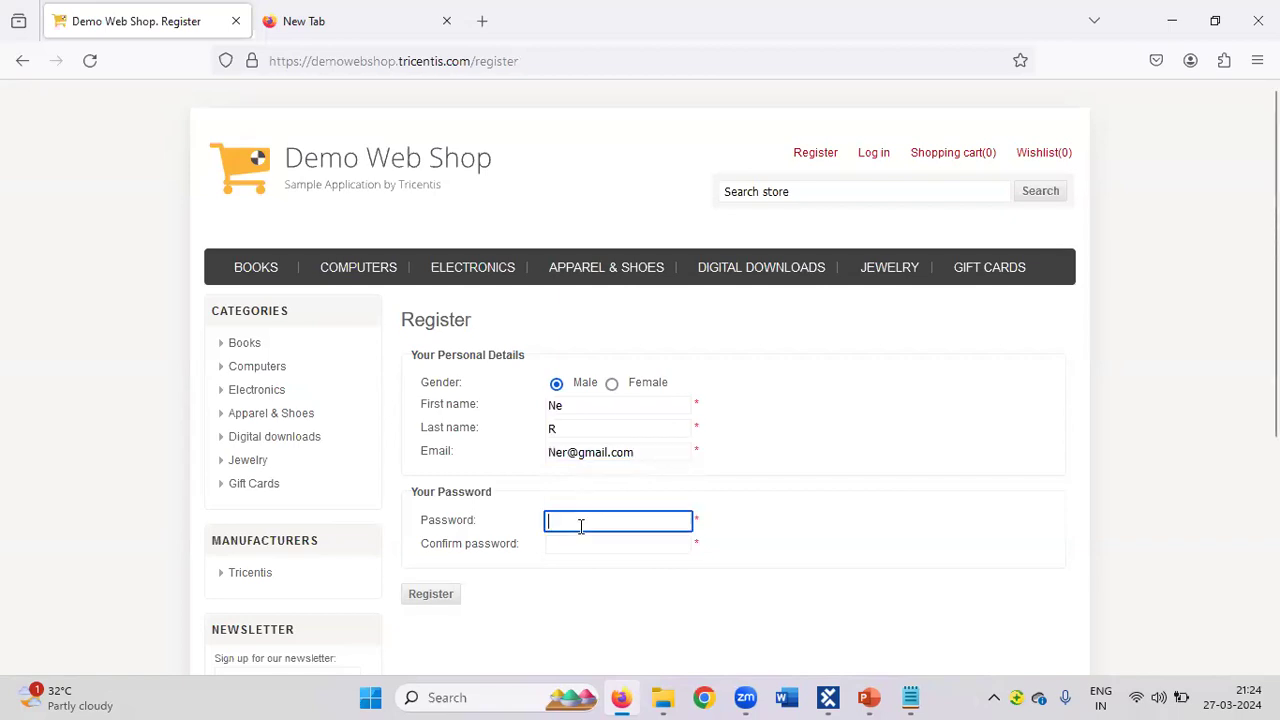
text(•••••)
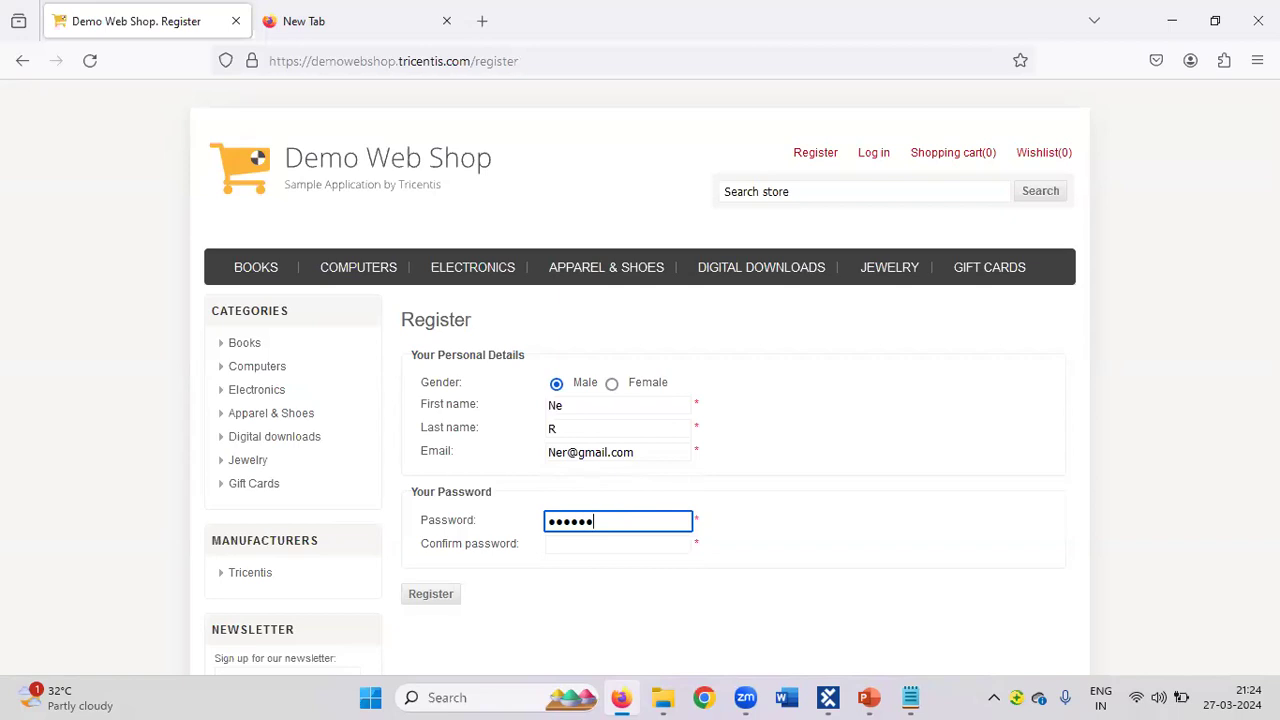
click(570, 548)
text(••)
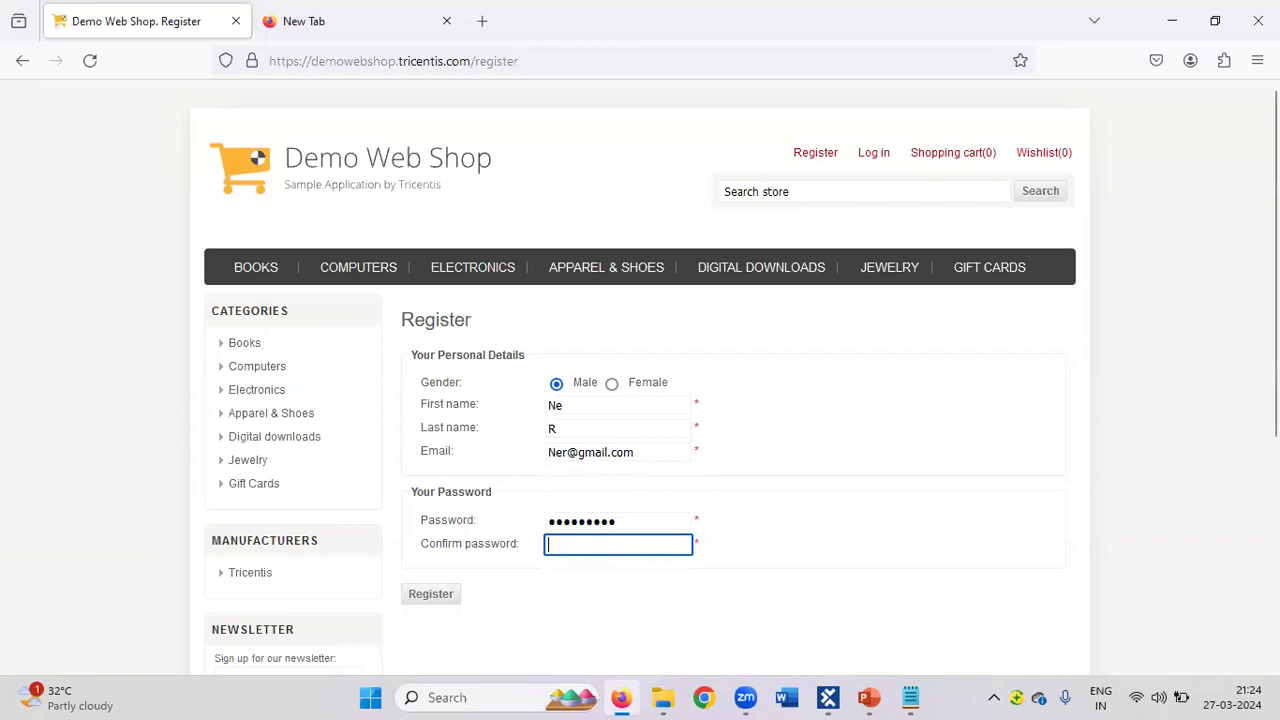
text(•••)
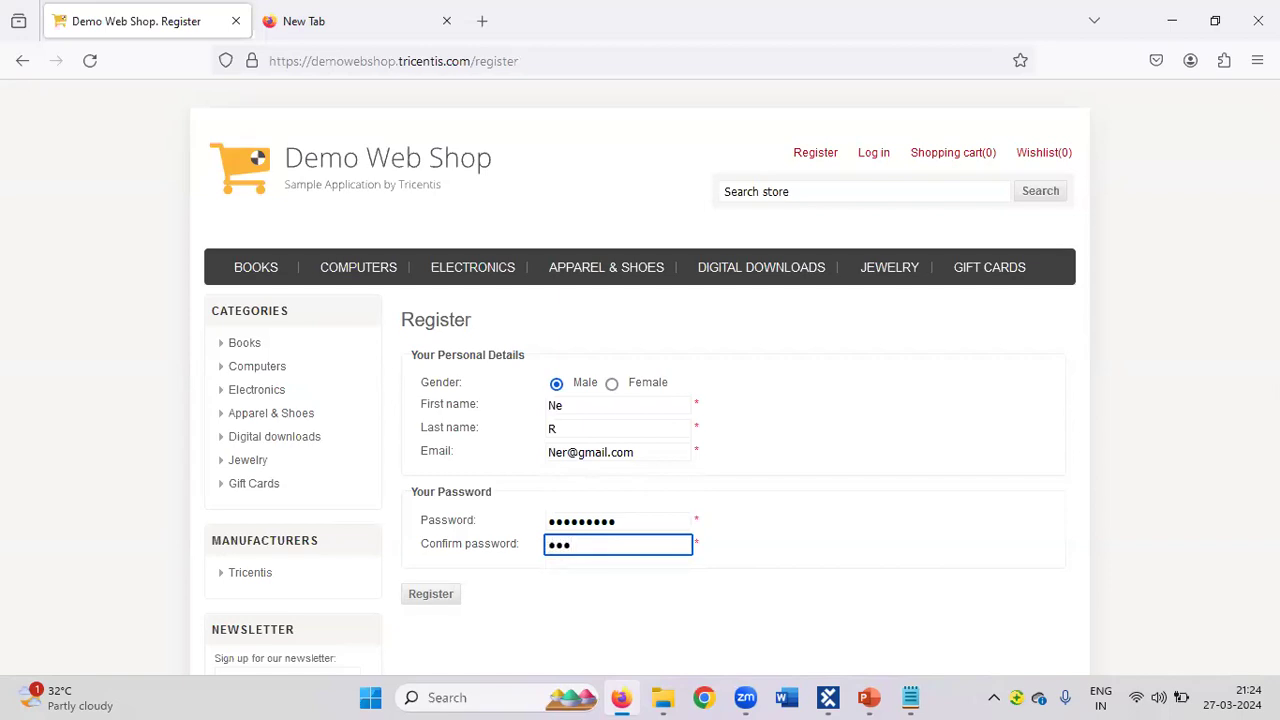
text(••)
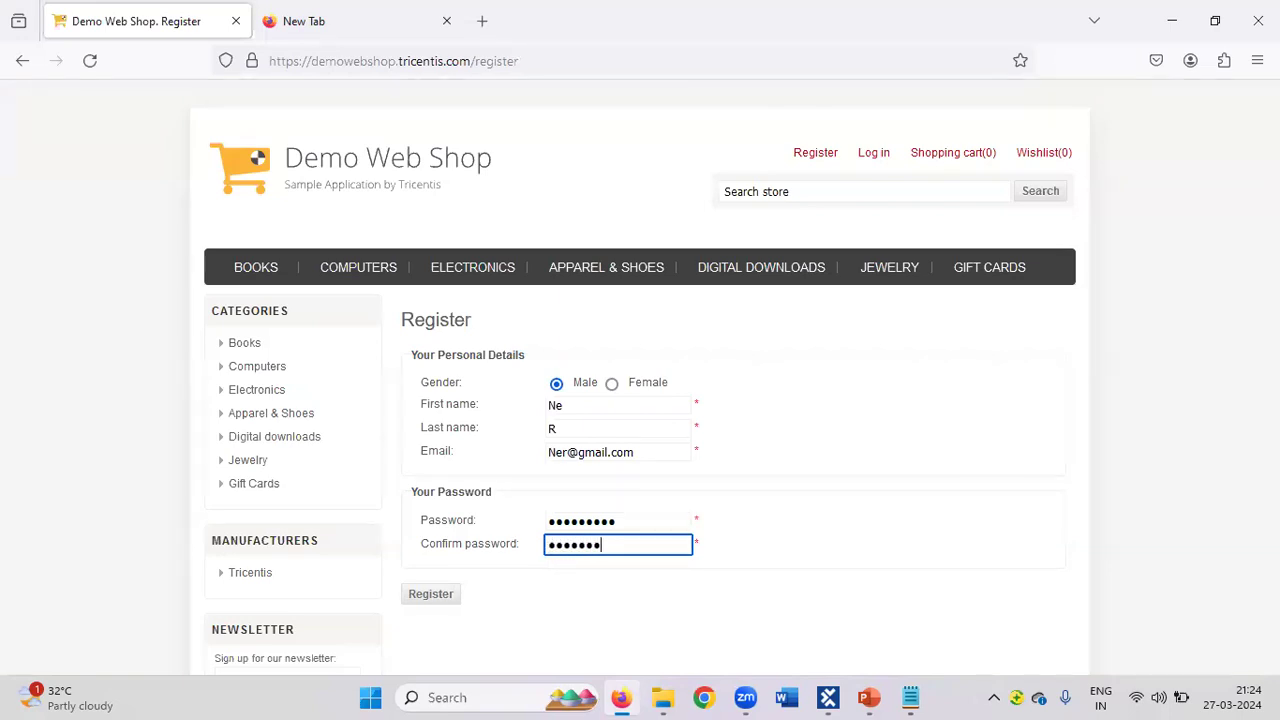
click(431, 595)
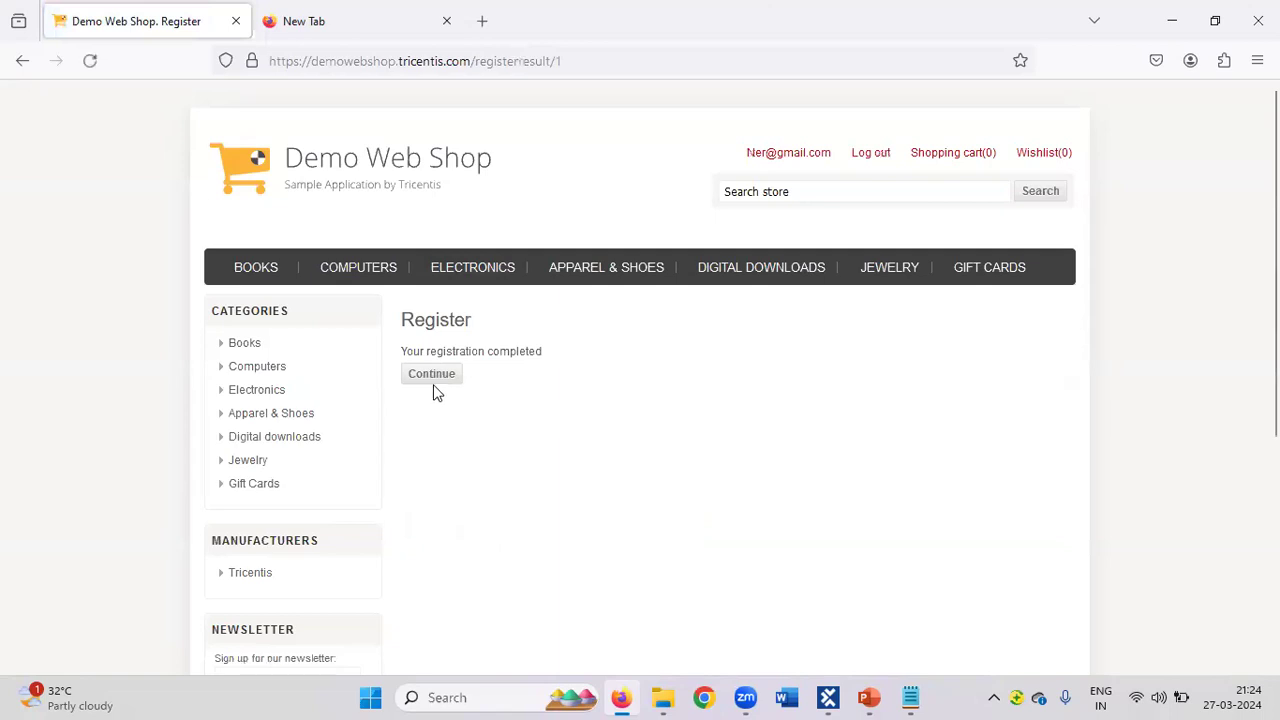
Launch a new XScan session from the Register module folder in Tosca Commander.
click(830, 698)
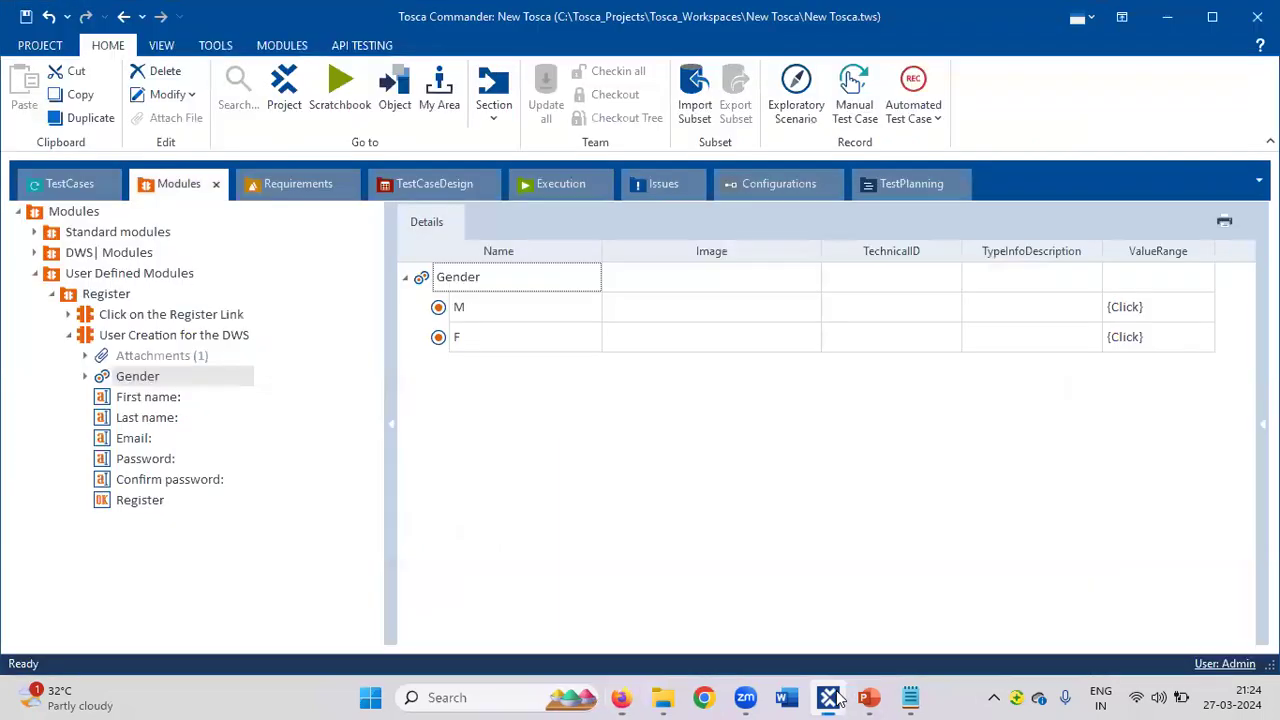
click(68, 336)
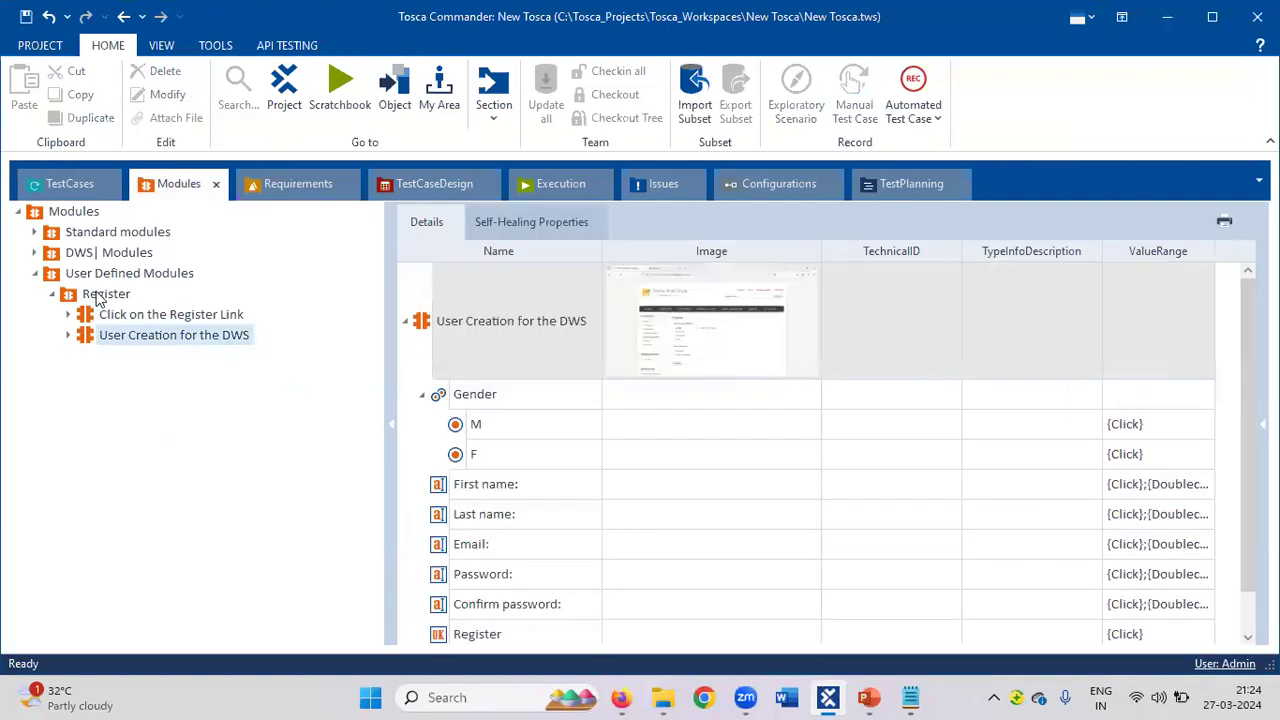
right_click(99, 296)
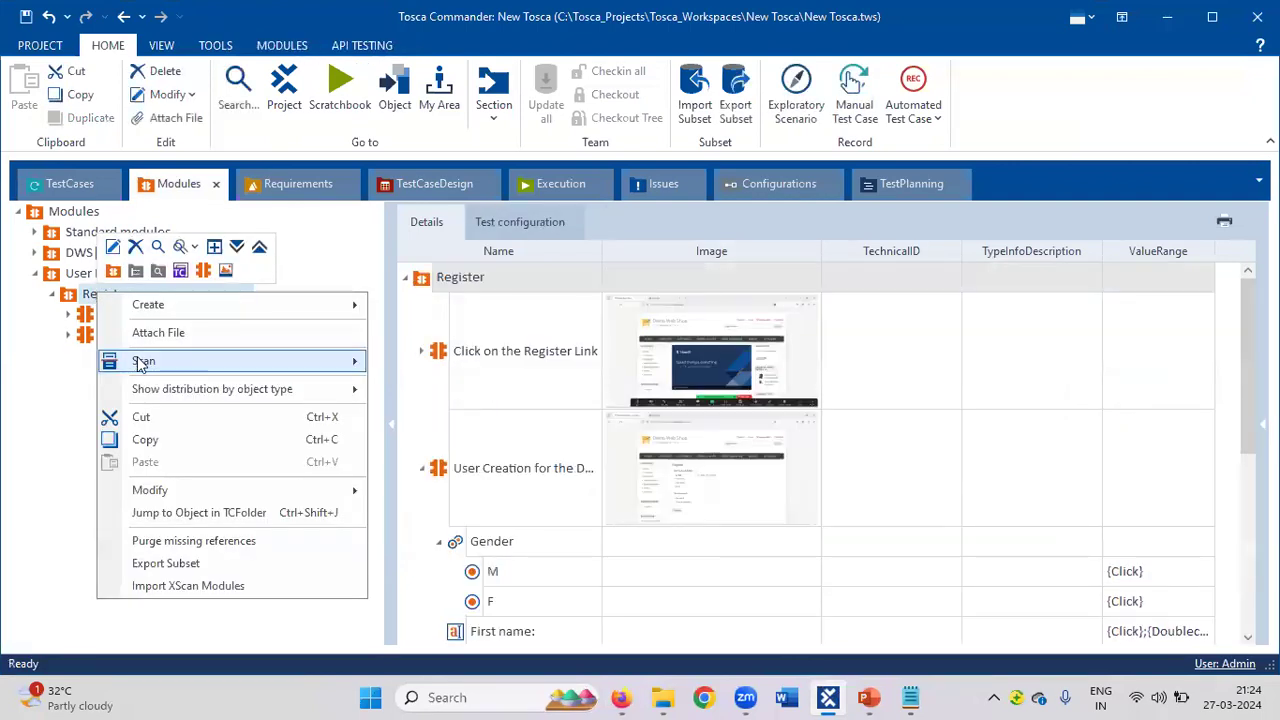
mouse_move(349, 360)
click(411, 363)
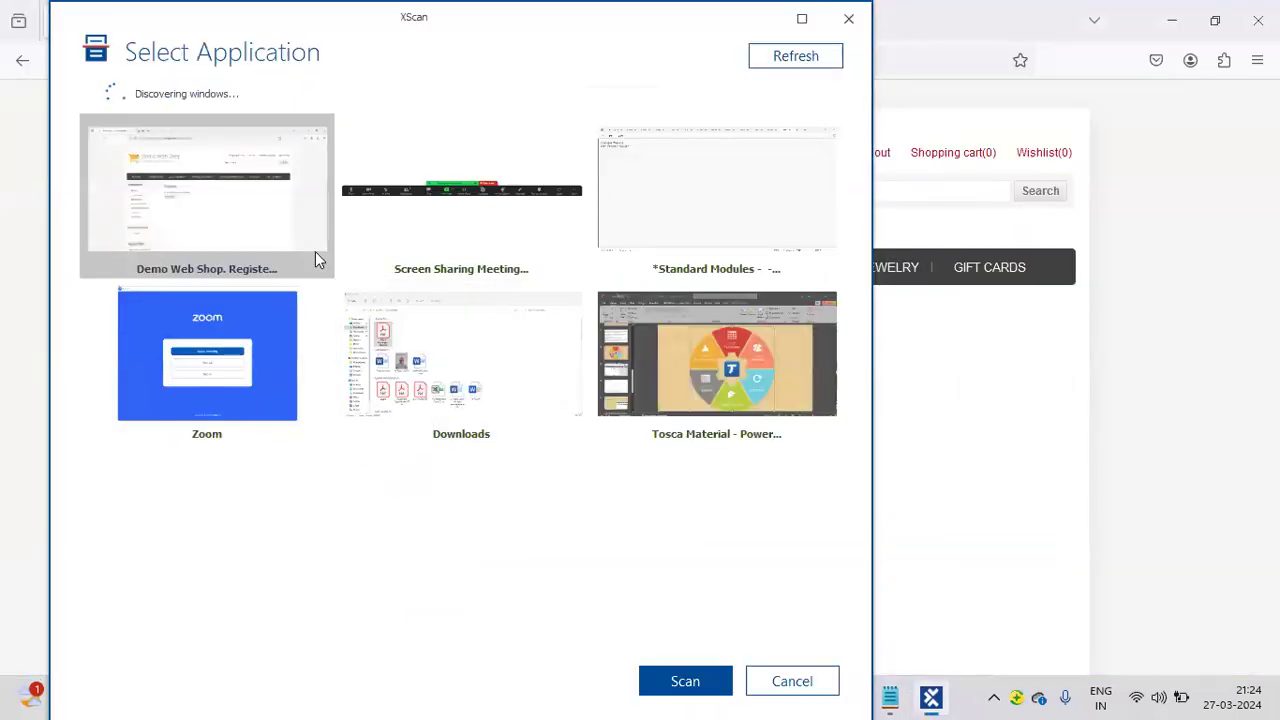
Capture the Continue button, save the module as 'Click on the continue', and close XScan.
click(706, 686)
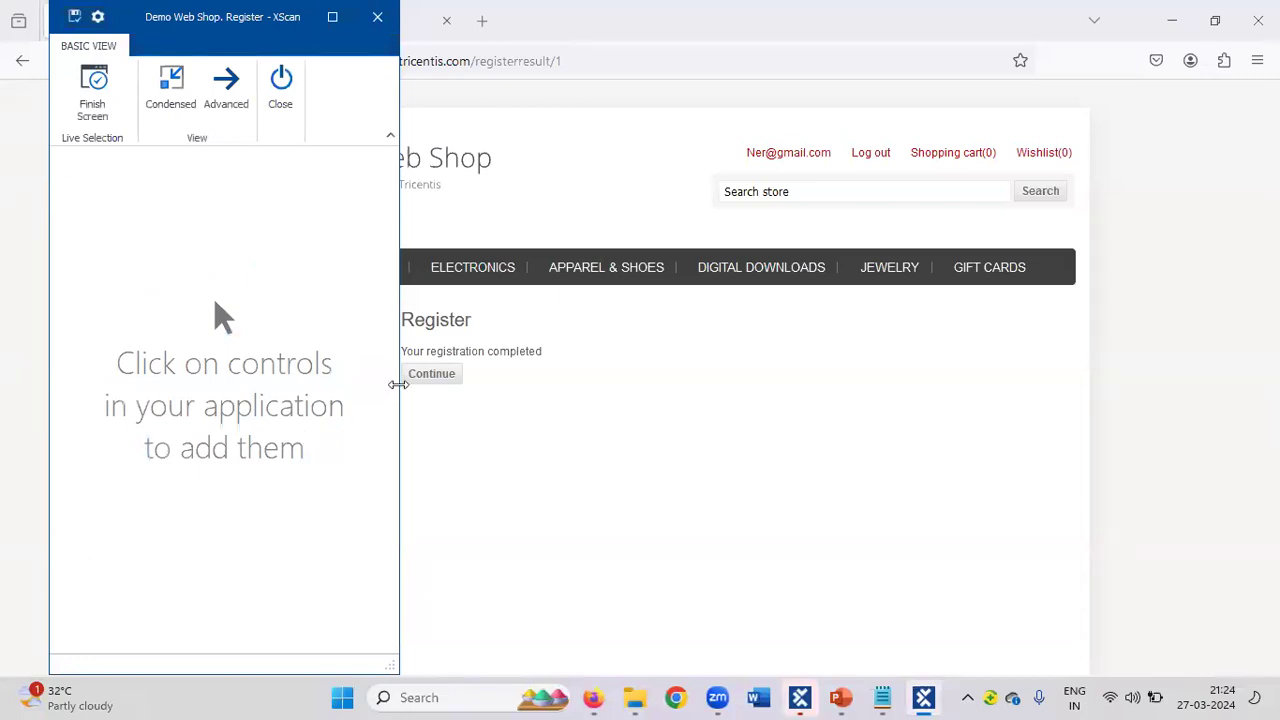
click(431, 373)
click(232, 158)
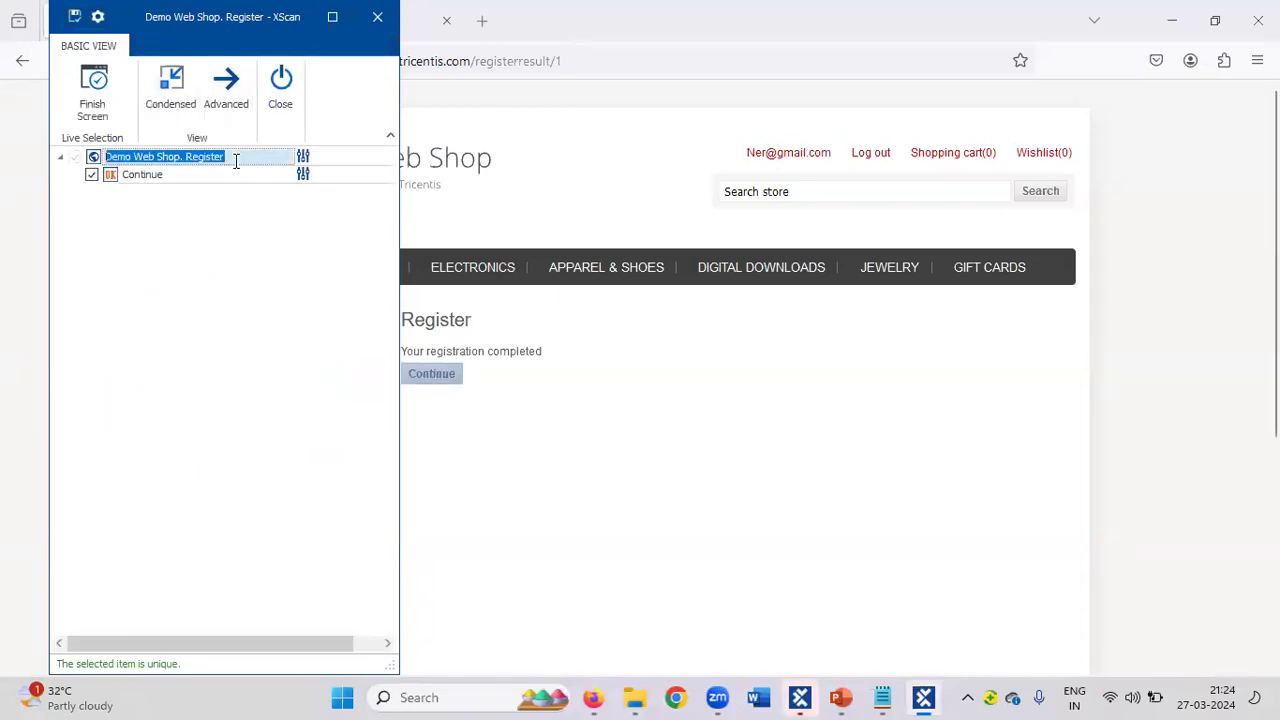
key(BackSpace)
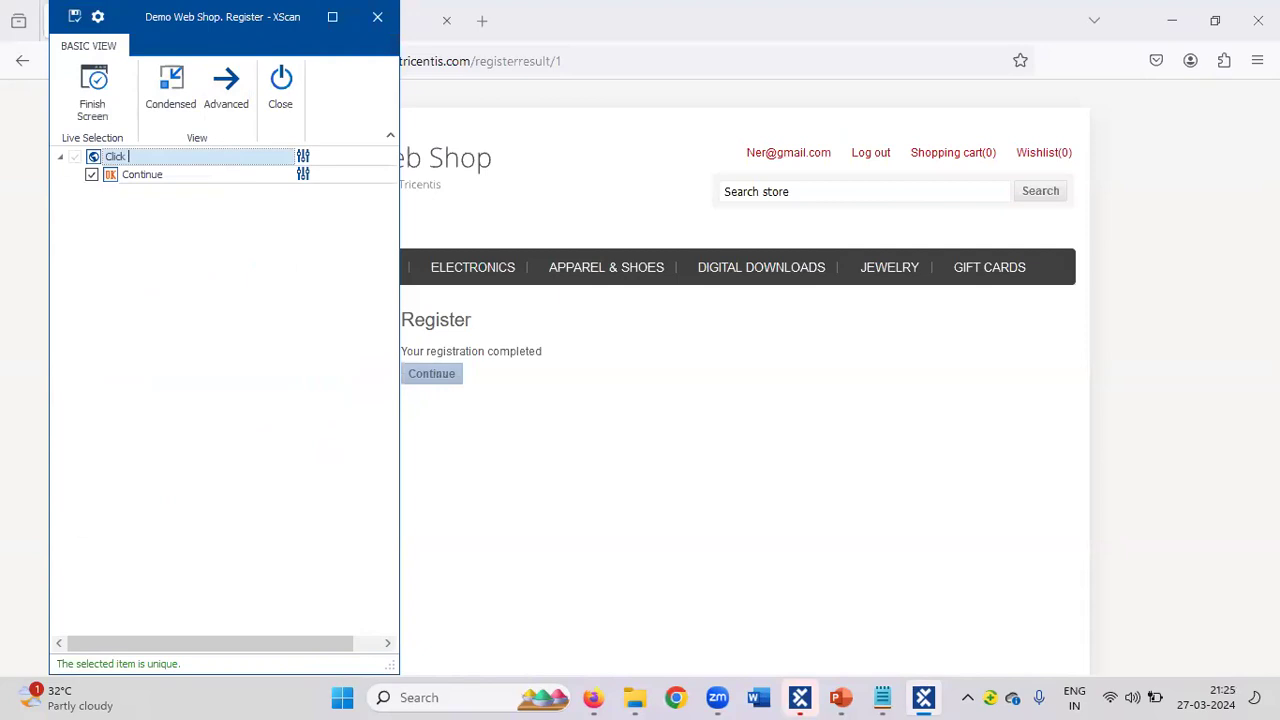
text(Click on the continue)
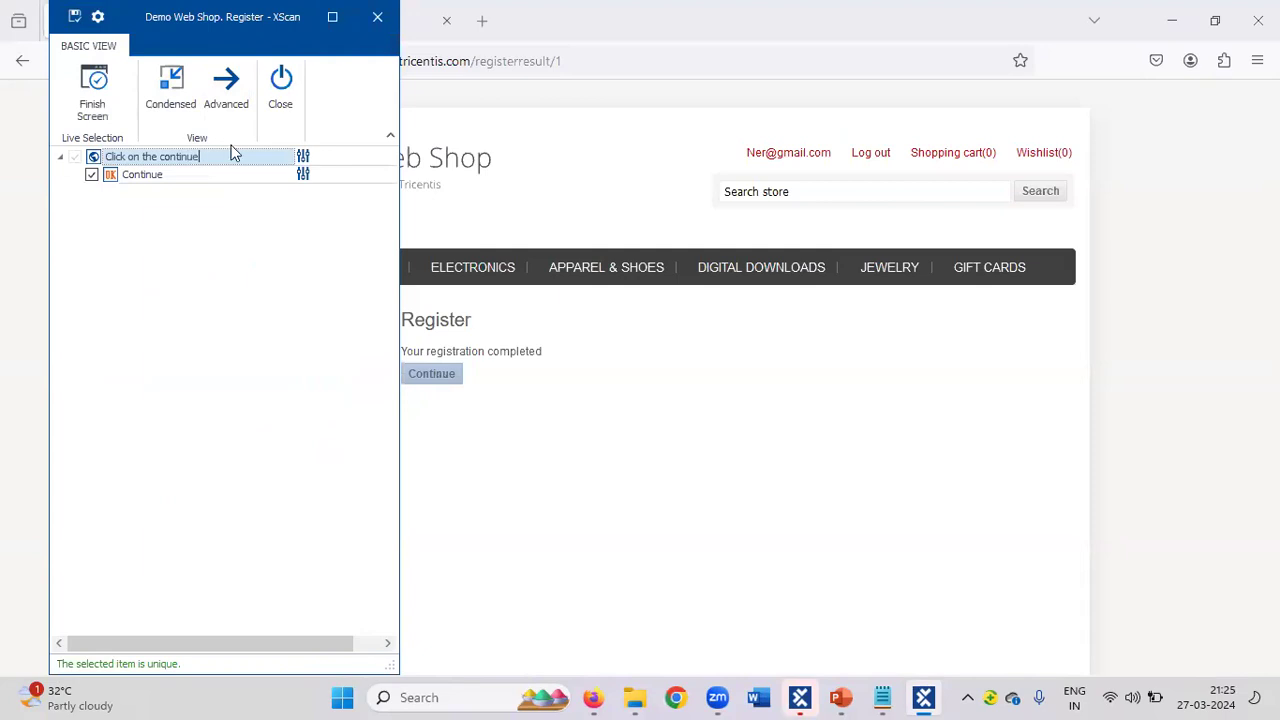
click(73, 20)
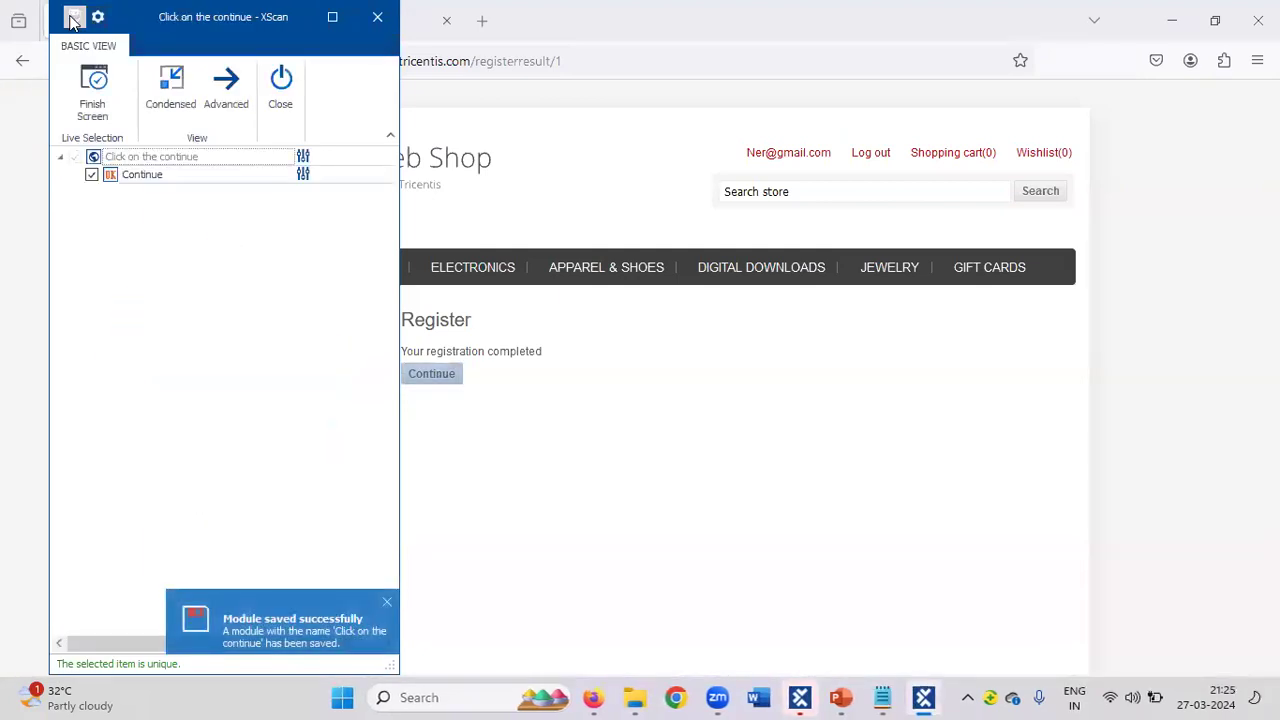
click(283, 95)
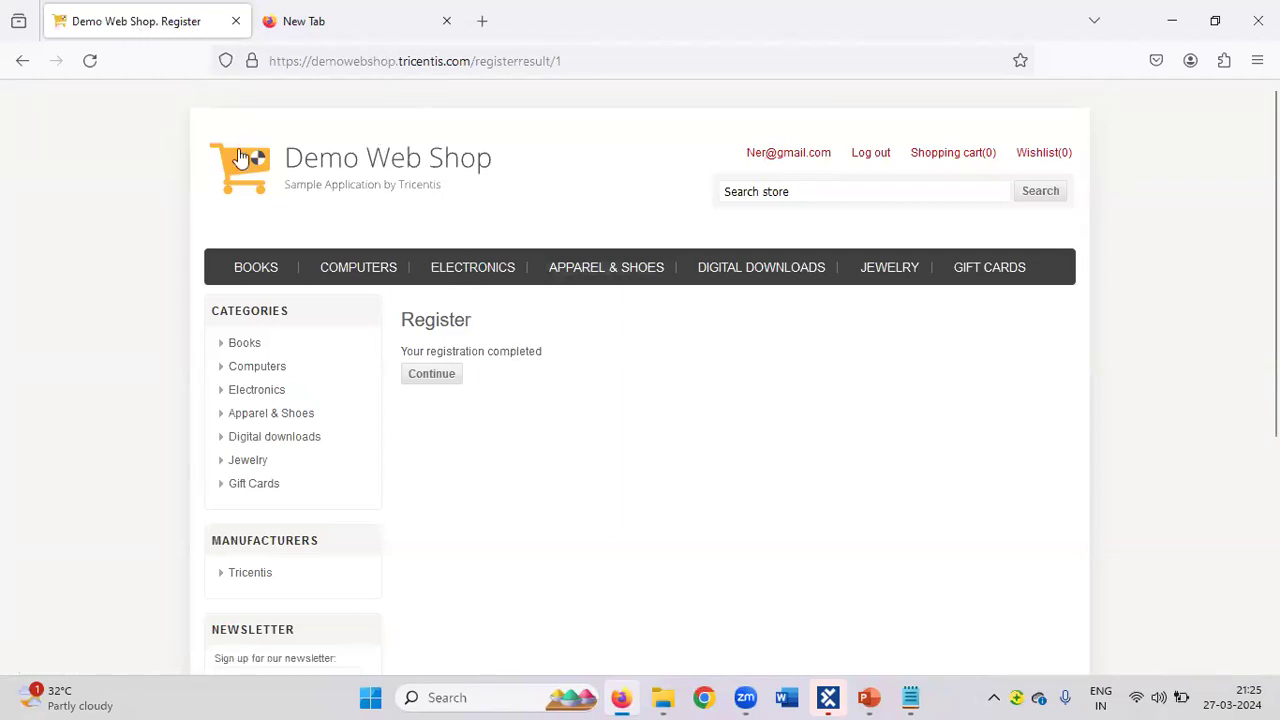
Continue past 'Your registration completed' to the Demo Web Shop home page.
mouse_move(395, 270)
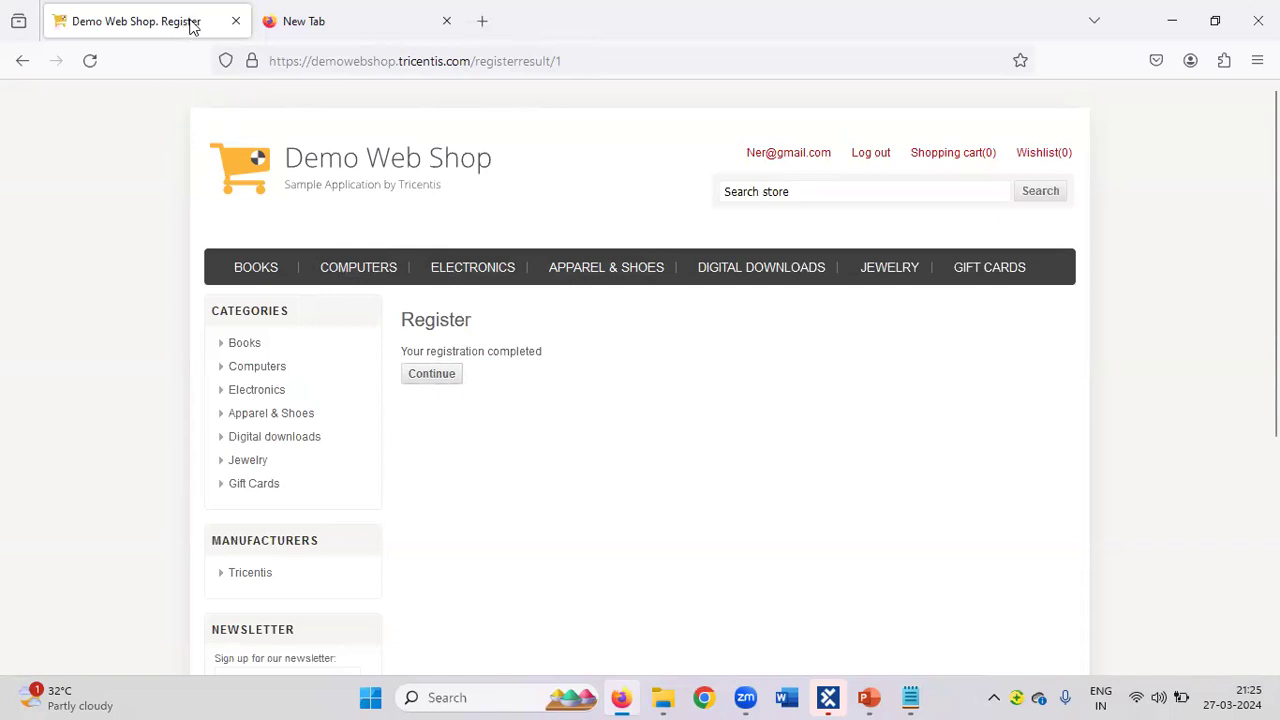
click(432, 374)
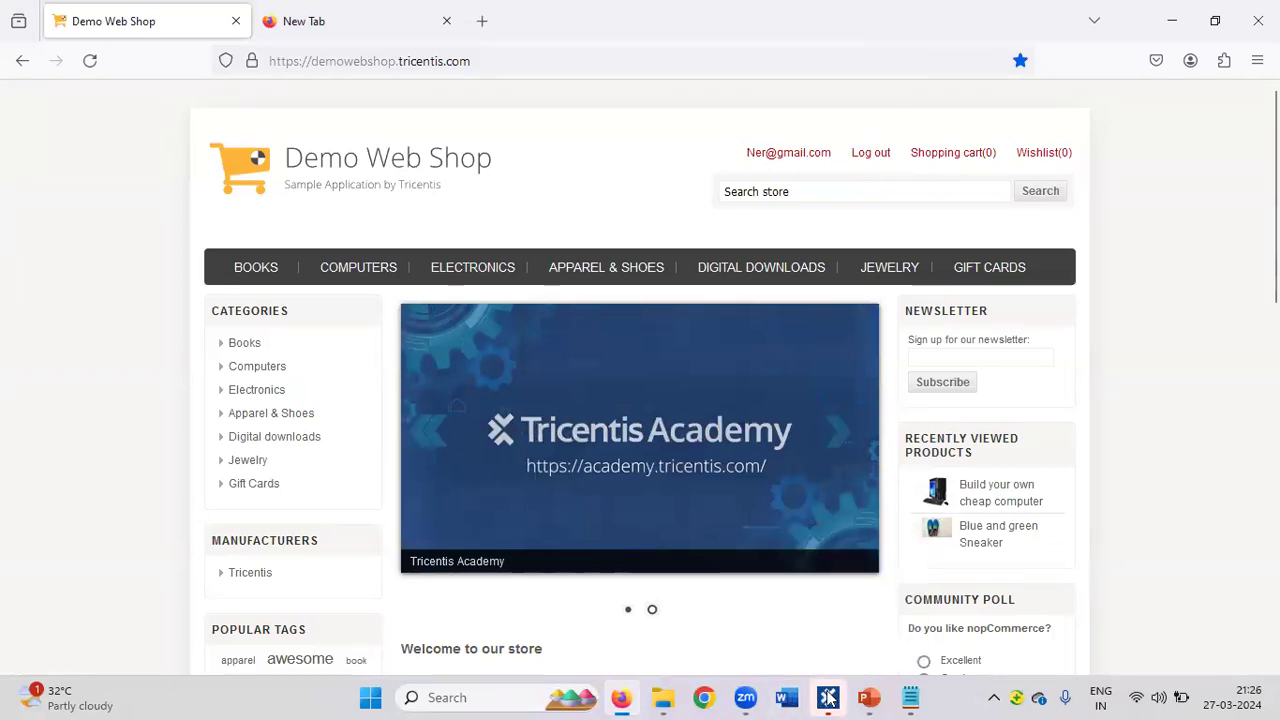
Expand DWS| Modules and its Login folder, briefly checking the Click on the logout module.
click(828, 698)
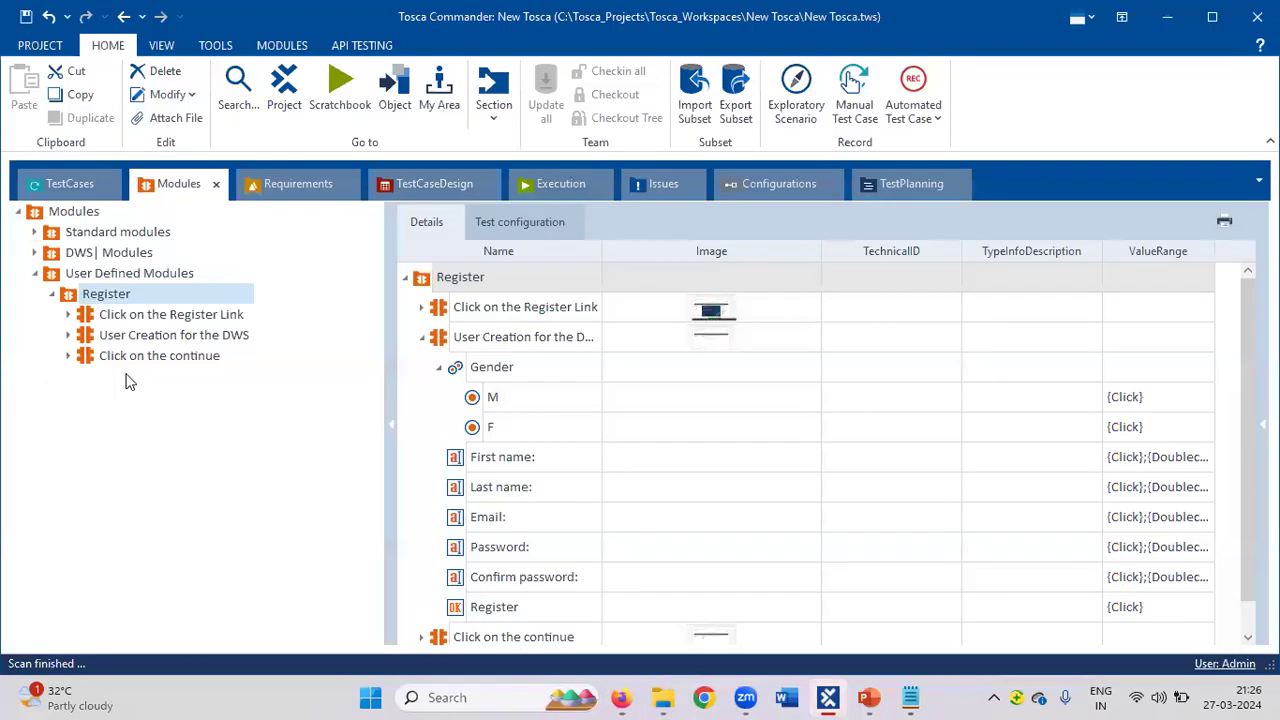
click(36, 254)
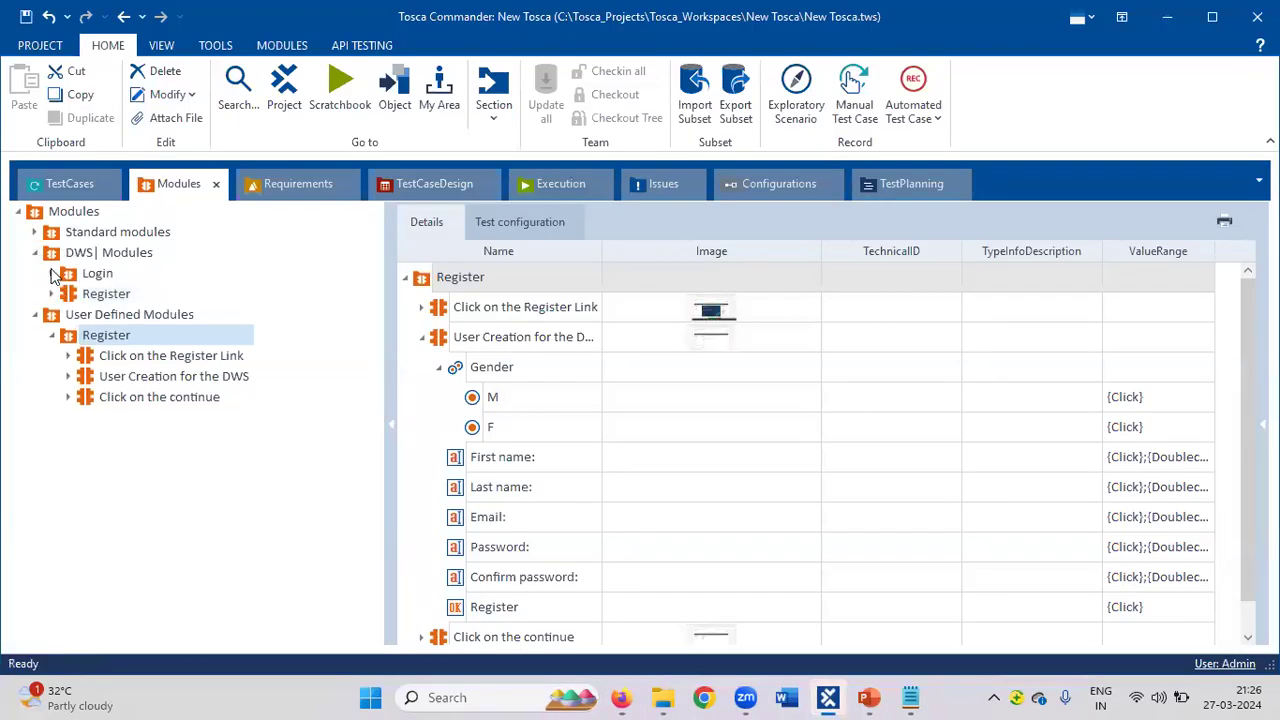
click(52, 273)
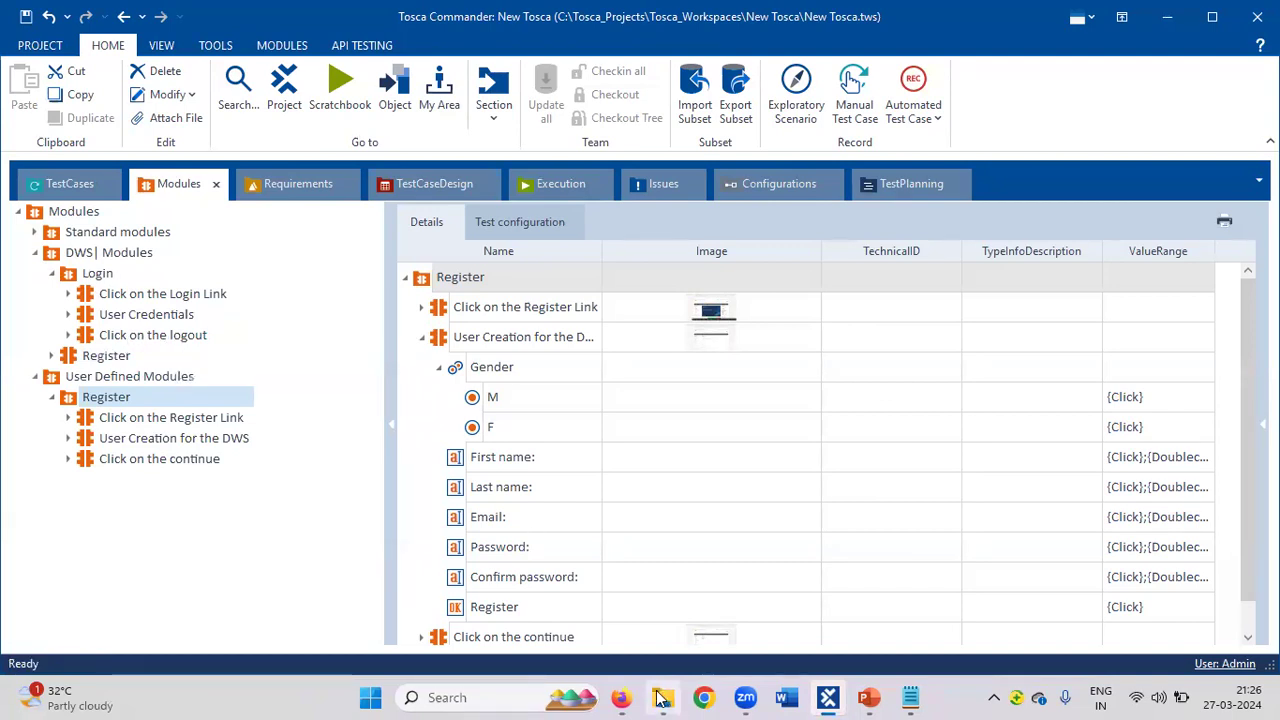
click(624, 698)
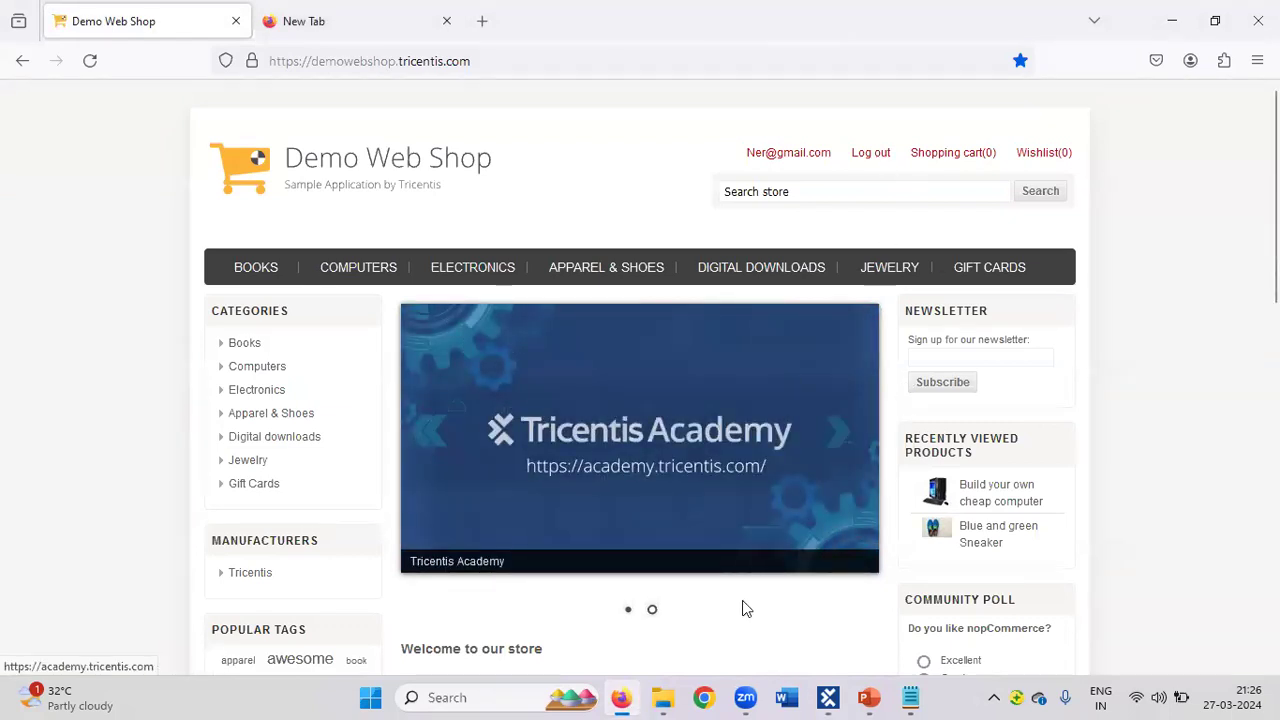
click(843, 697)
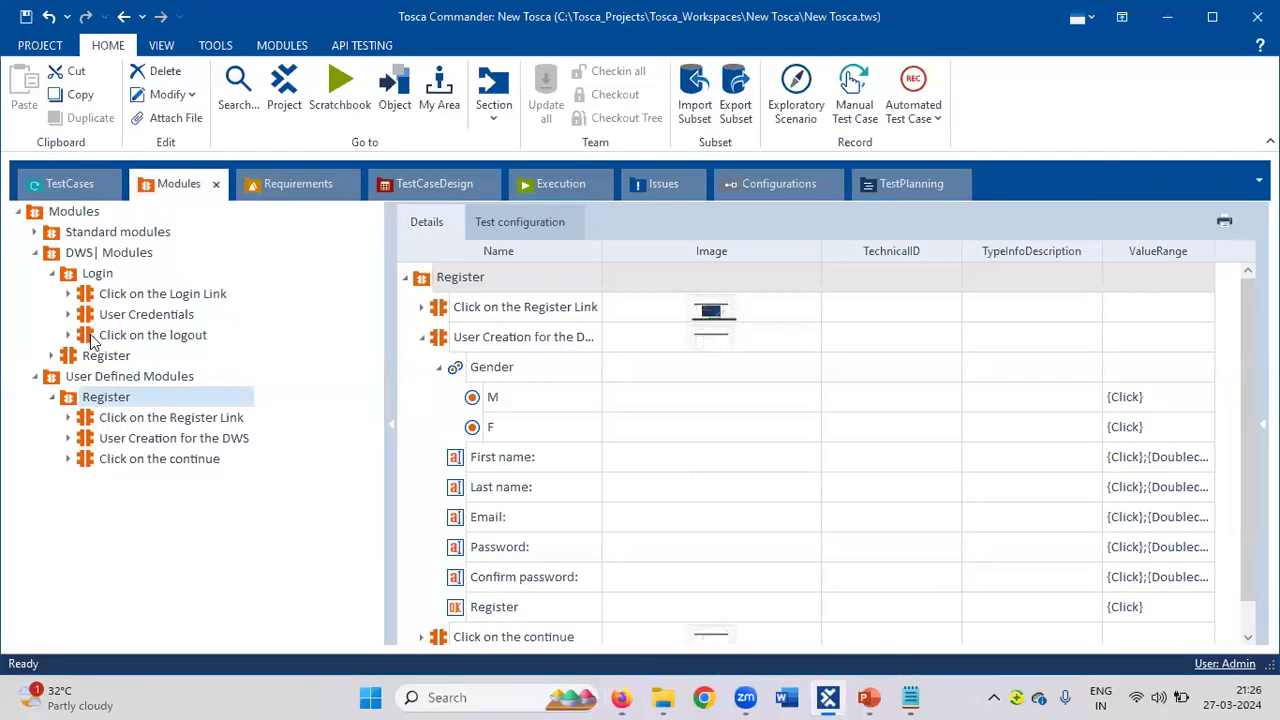
click(69, 335)
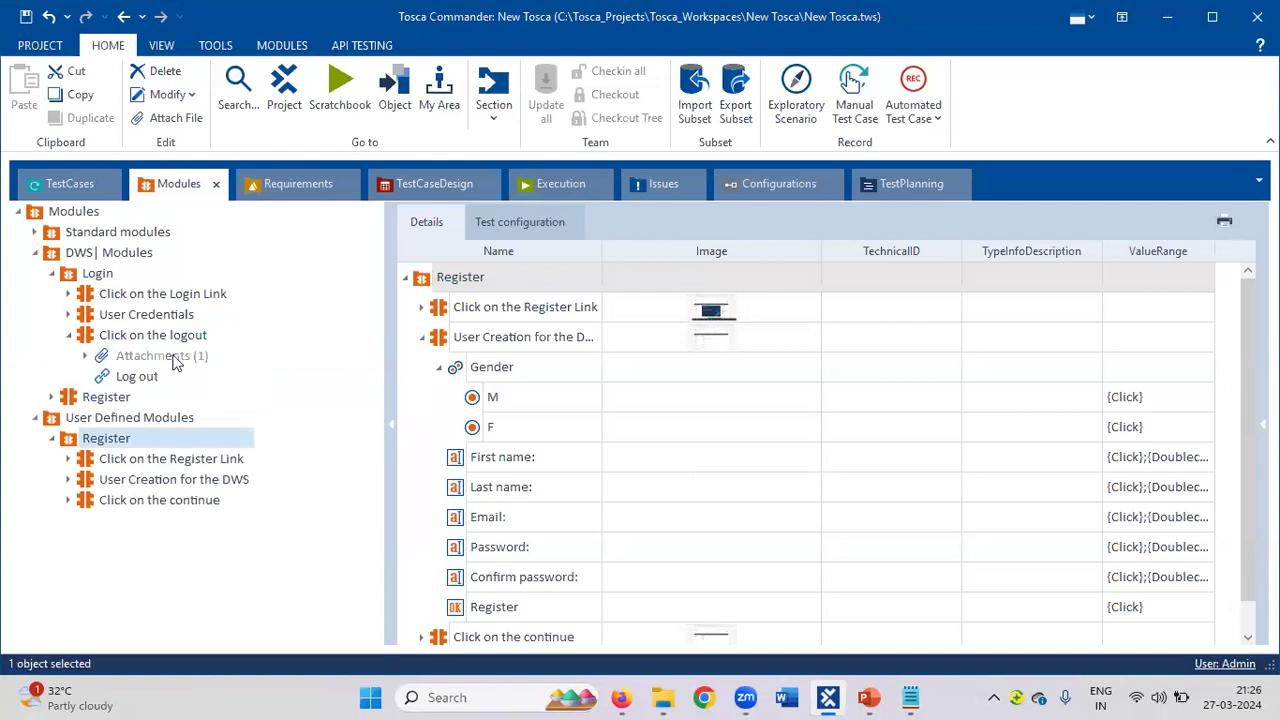
click(69, 335)
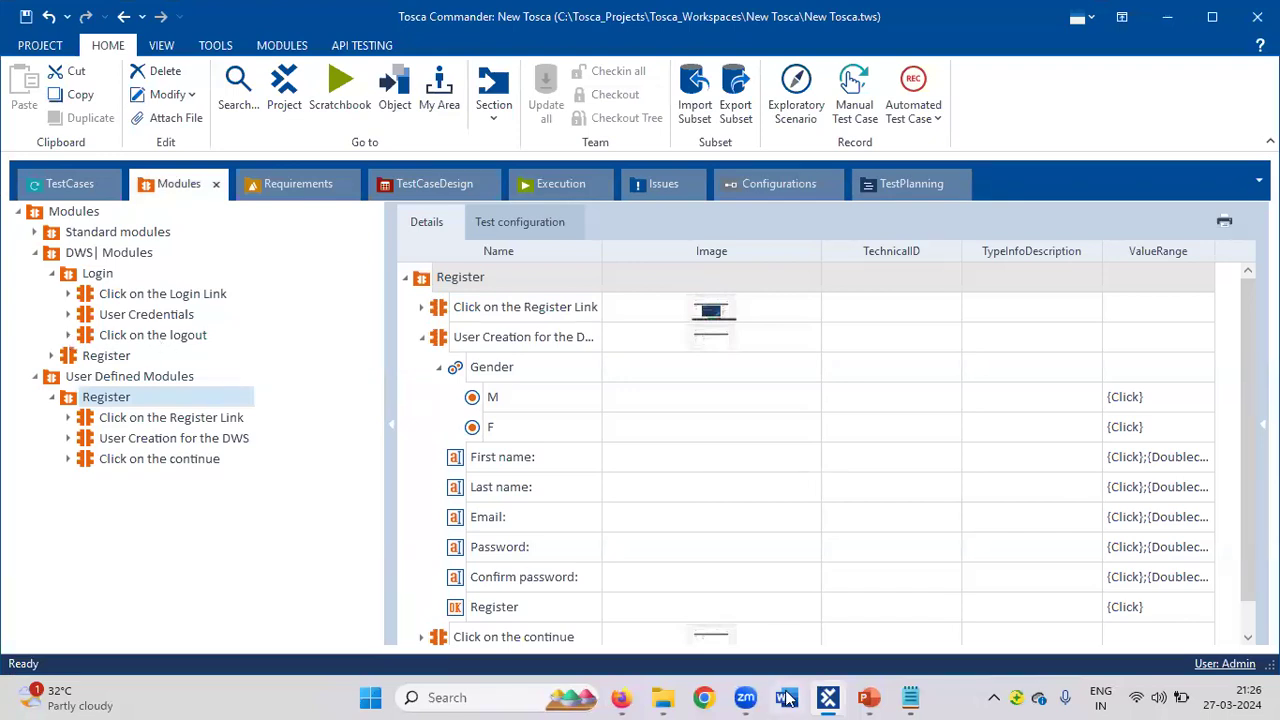
Capture a screenshot for the Click on the logout module, then return to Firefox.
right_click(169, 336)
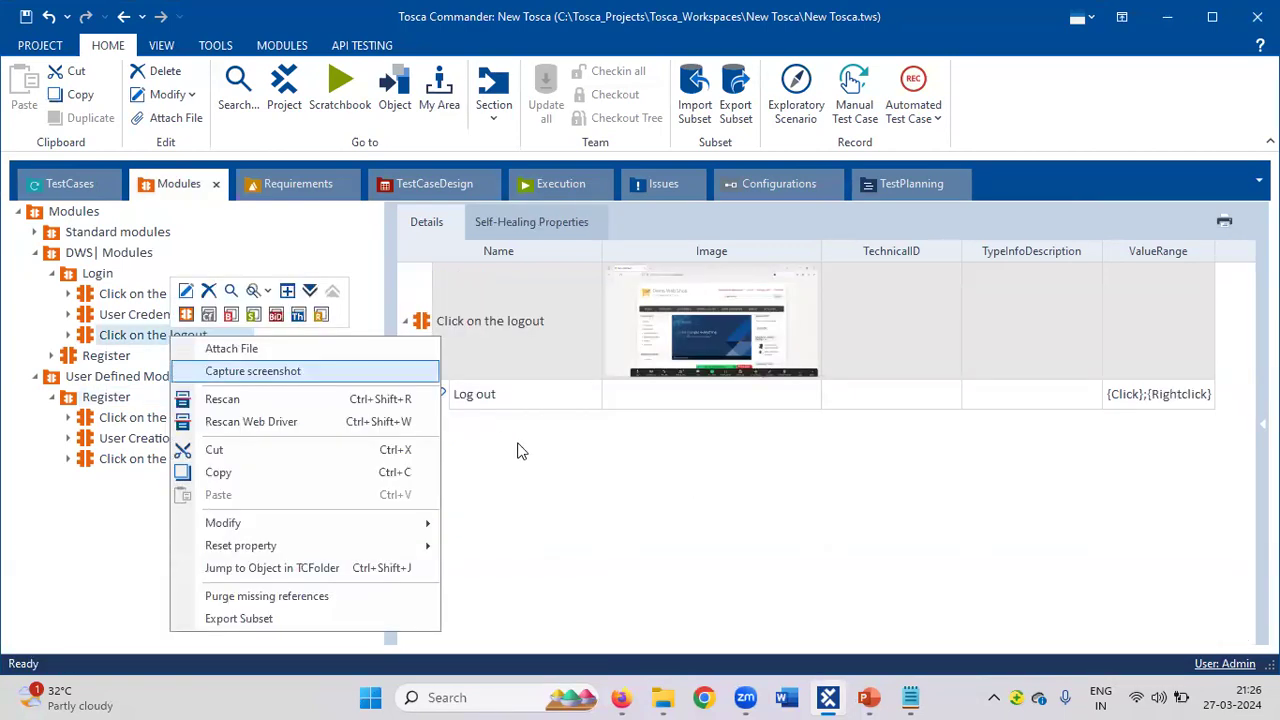
click(551, 469)
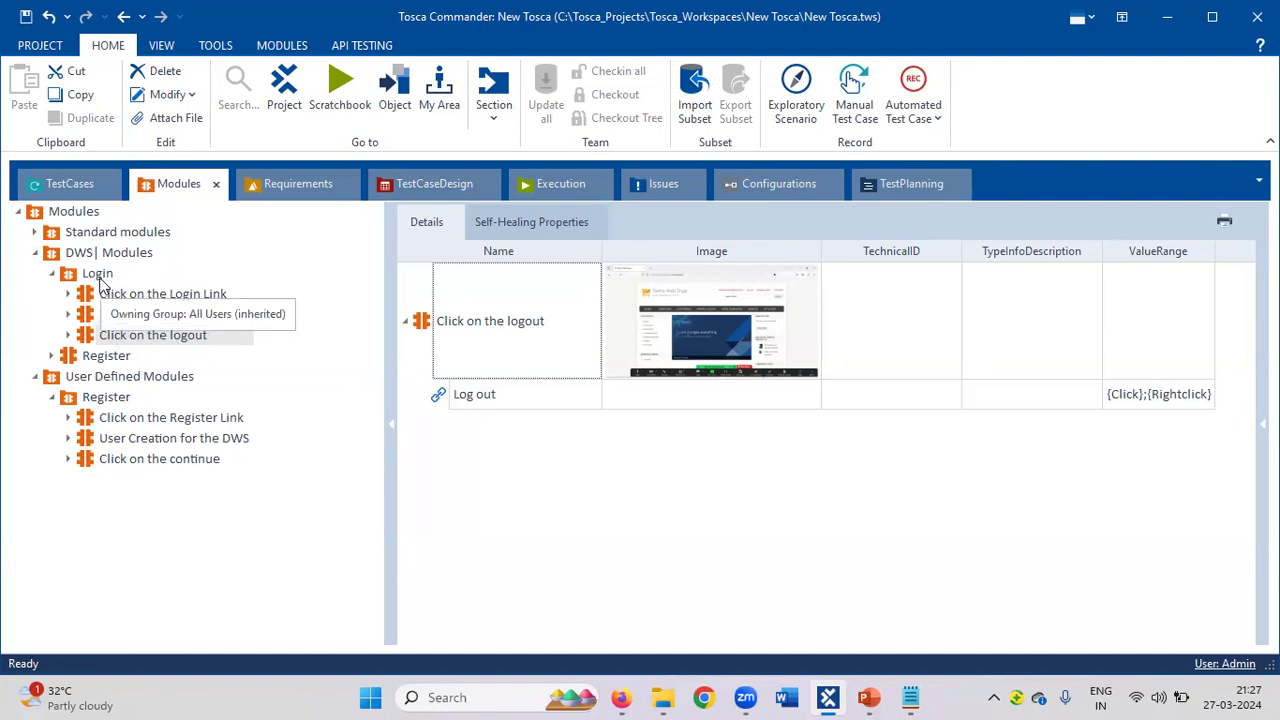
click(622, 697)
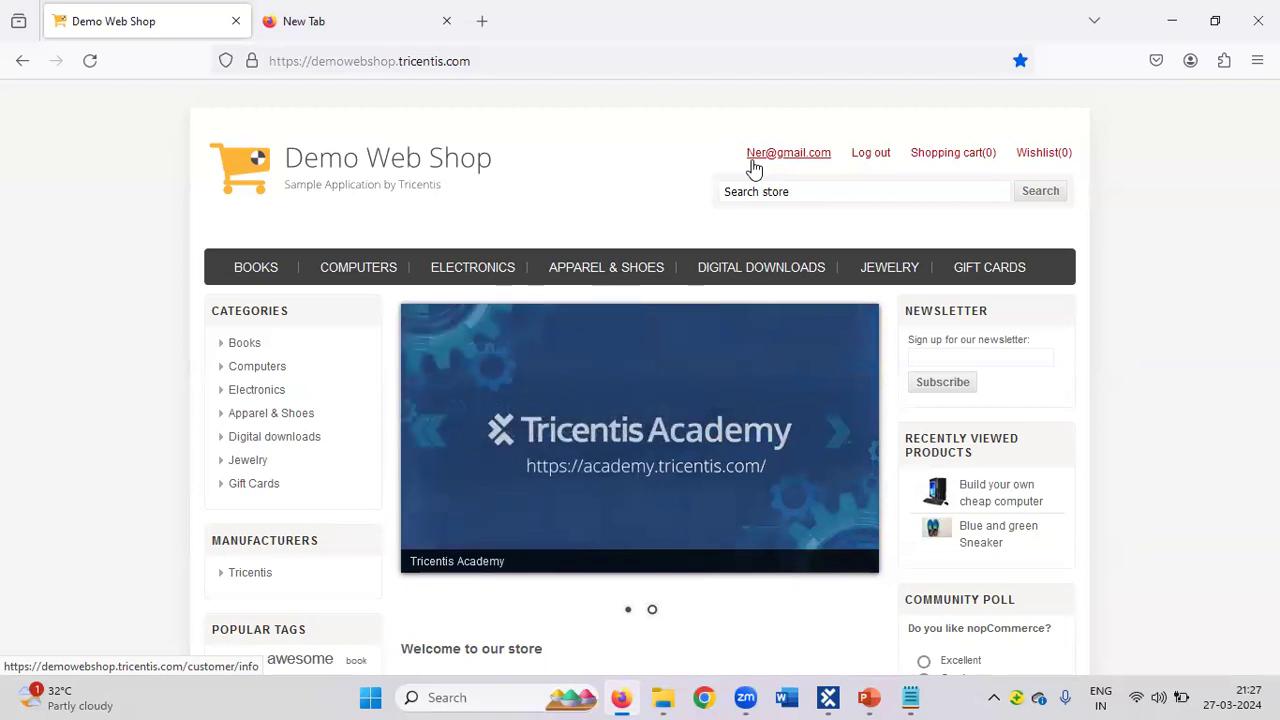
Log out of the Demo Web Shop account and switch back to Tosca Commander.
click(866, 163)
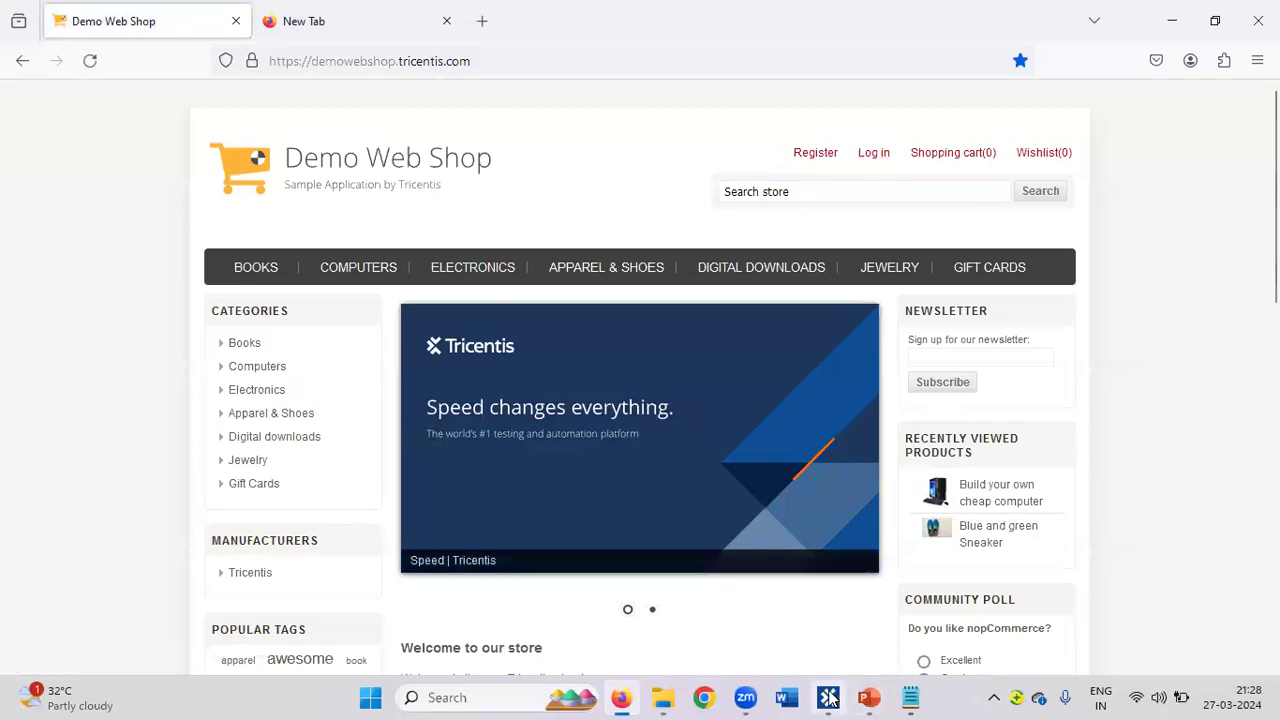
mouse_move(830, 700)
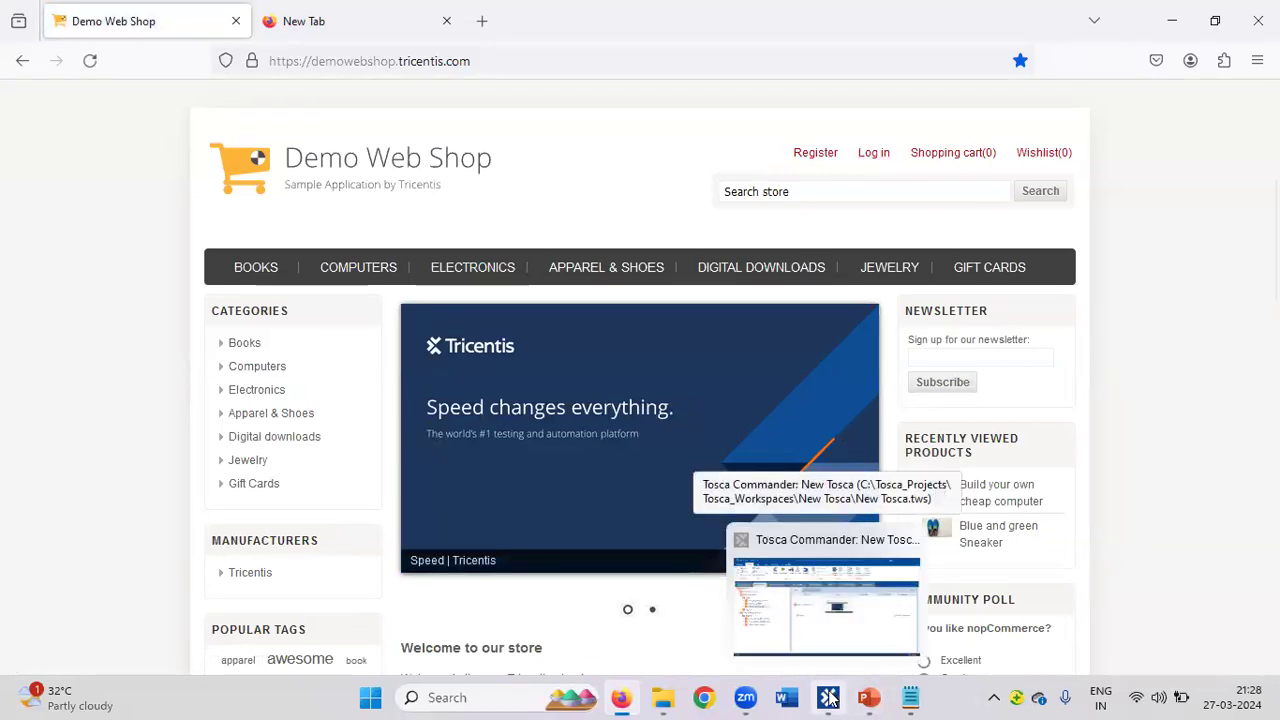
click(829, 699)
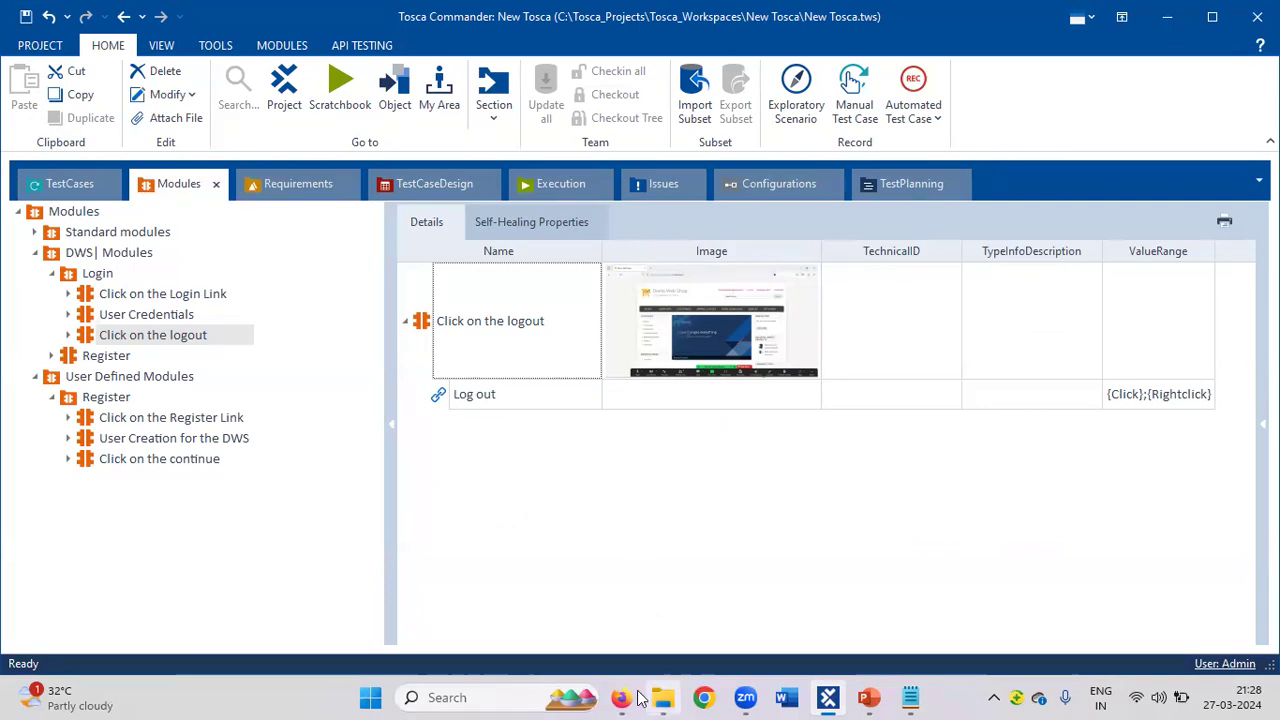
Show TestCases and expand DWS|Project to list the login test case's steps.
click(57, 190)
click(34, 252)
click(34, 252)
click(34, 273)
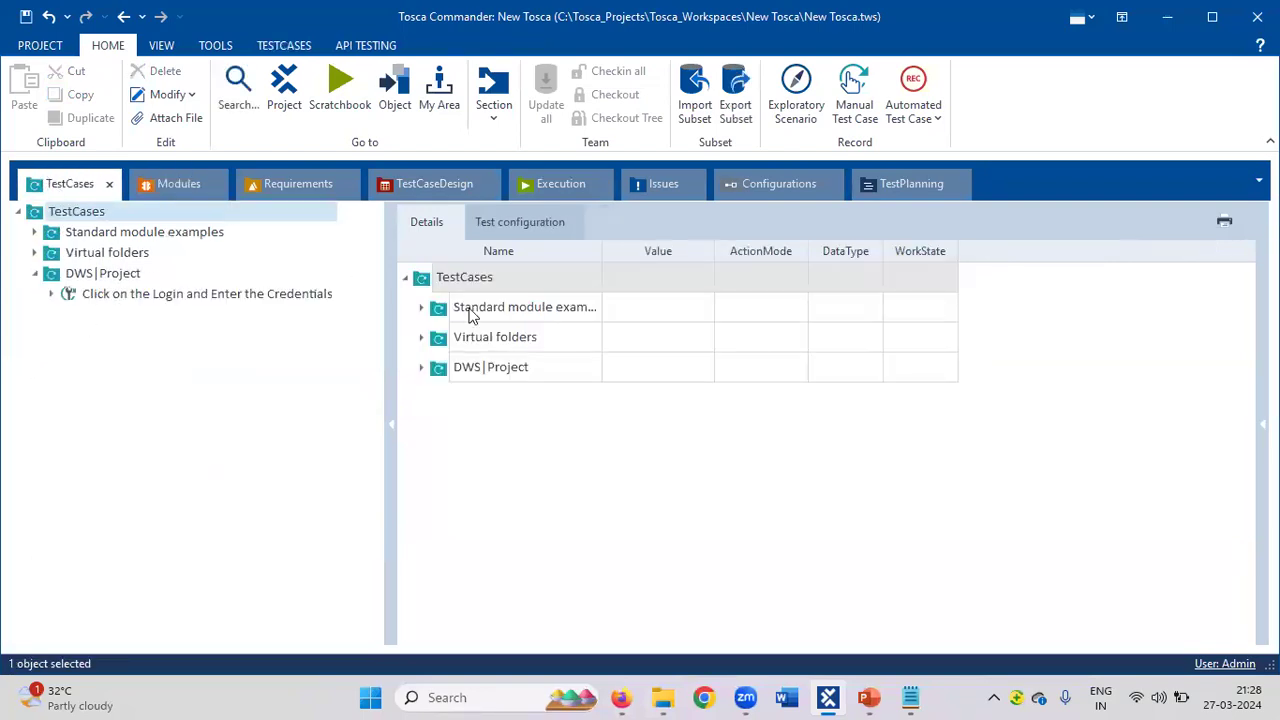
click(51, 294)
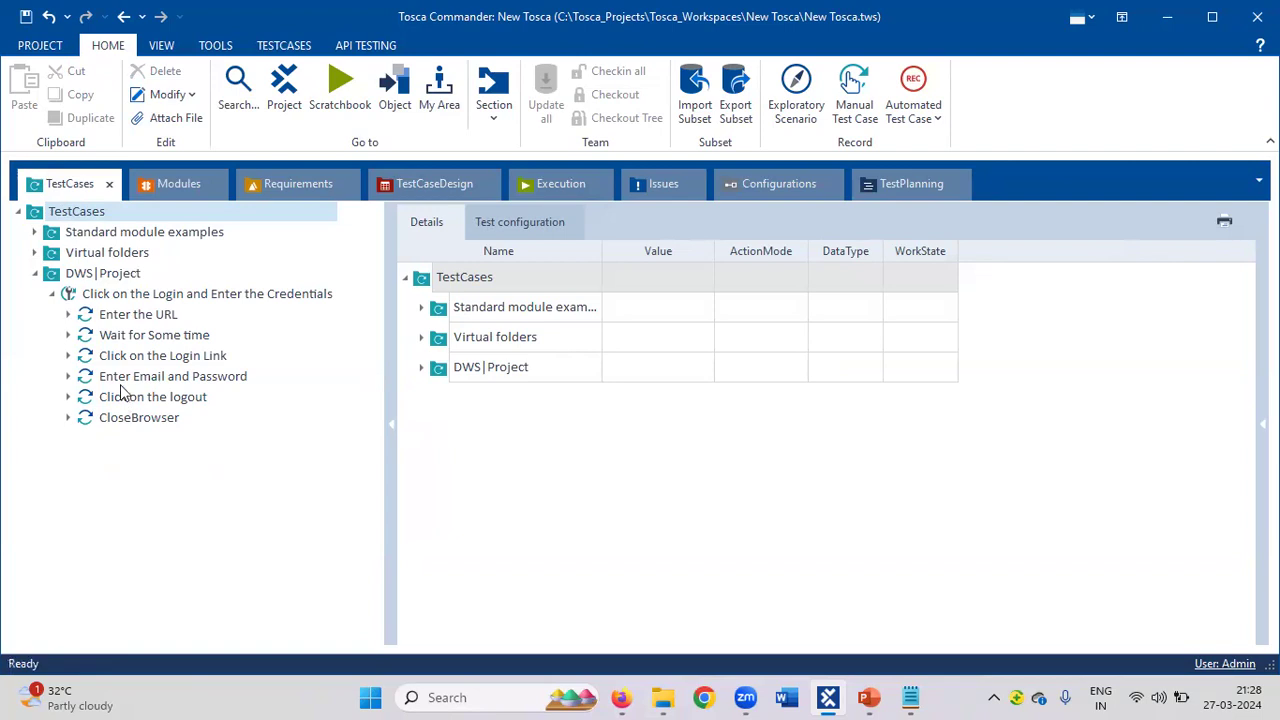
Inspect the Enter the URL, Wait for Some time and Click on the Login Link steps.
click(136, 320)
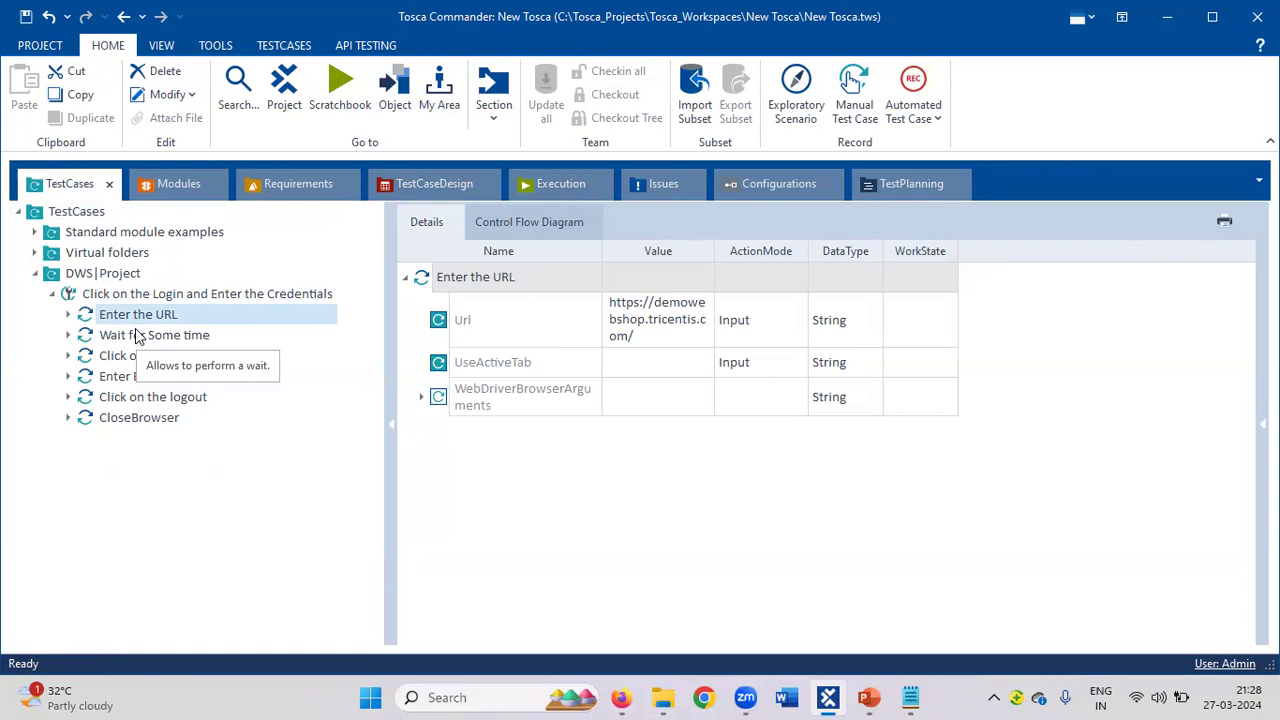
click(138, 337)
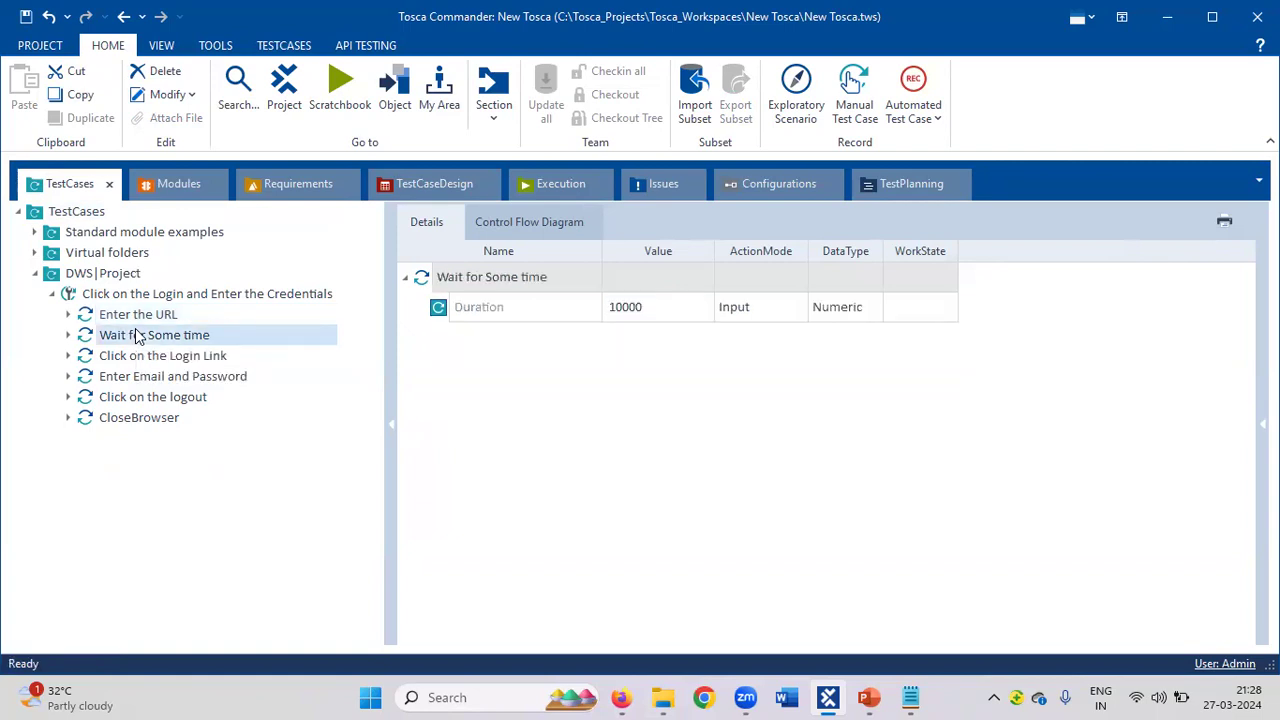
click(142, 360)
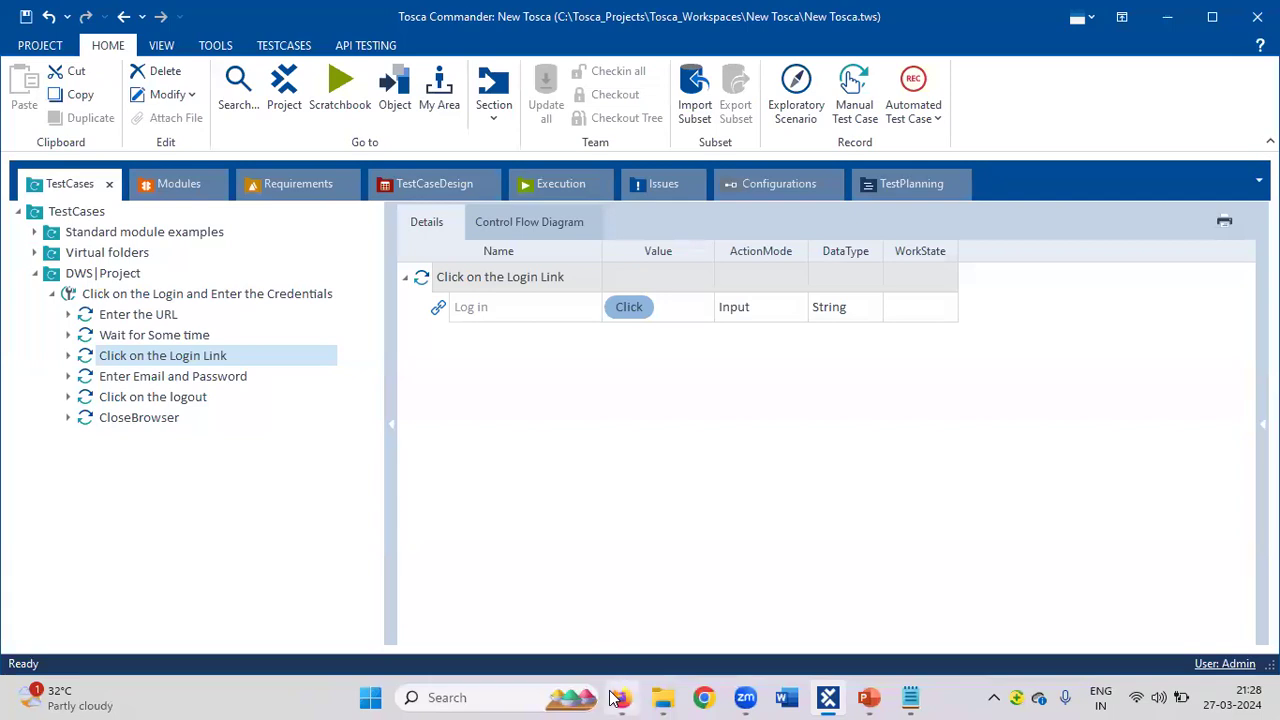
mouse_move(617, 697)
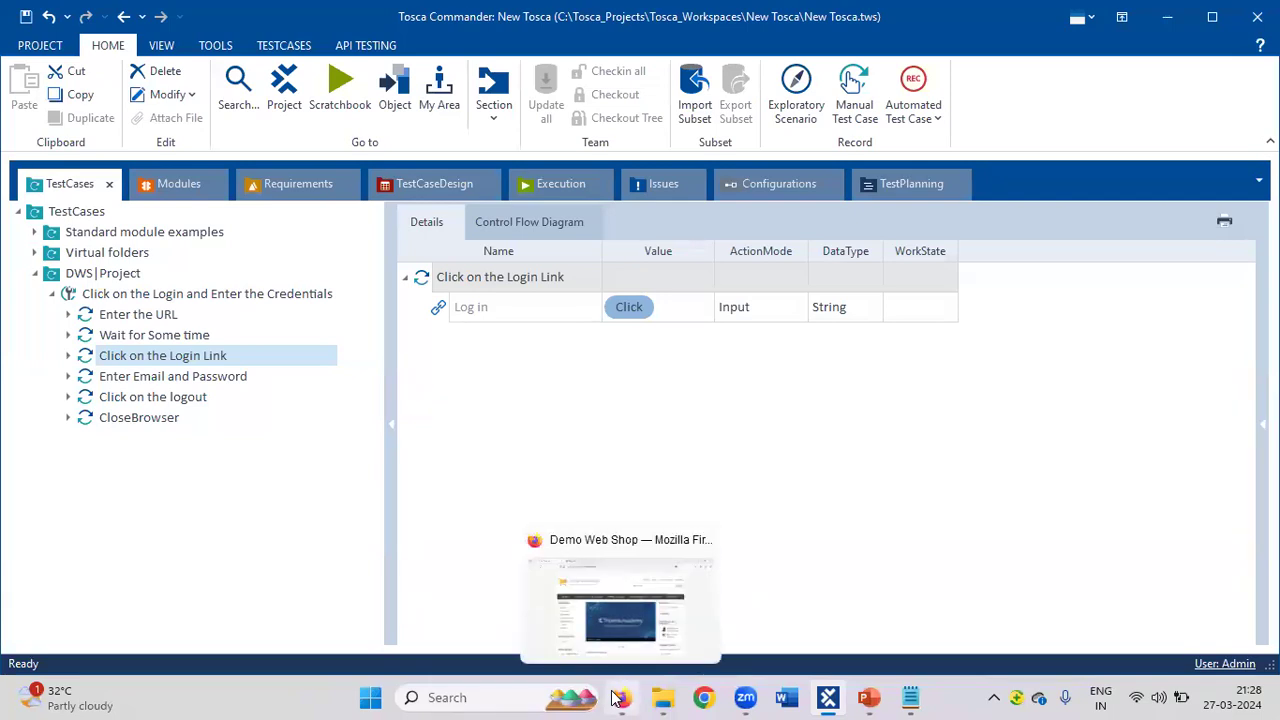
click(617, 697)
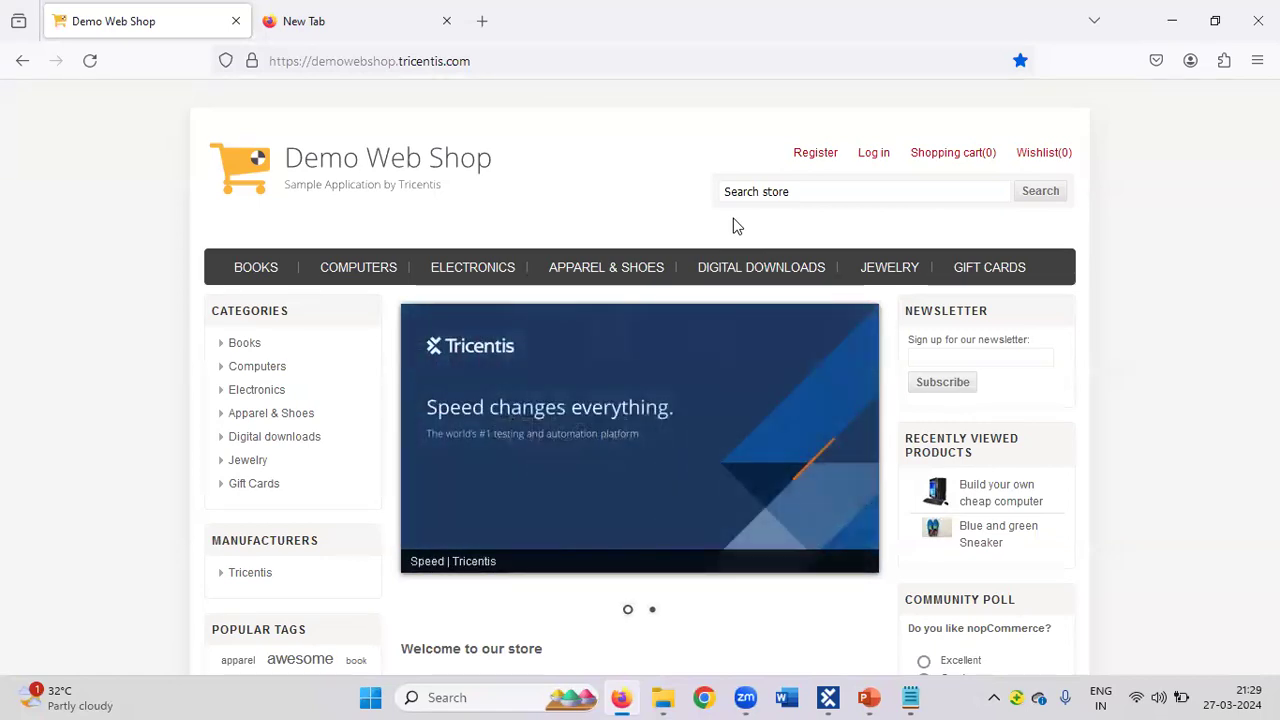
click(826, 698)
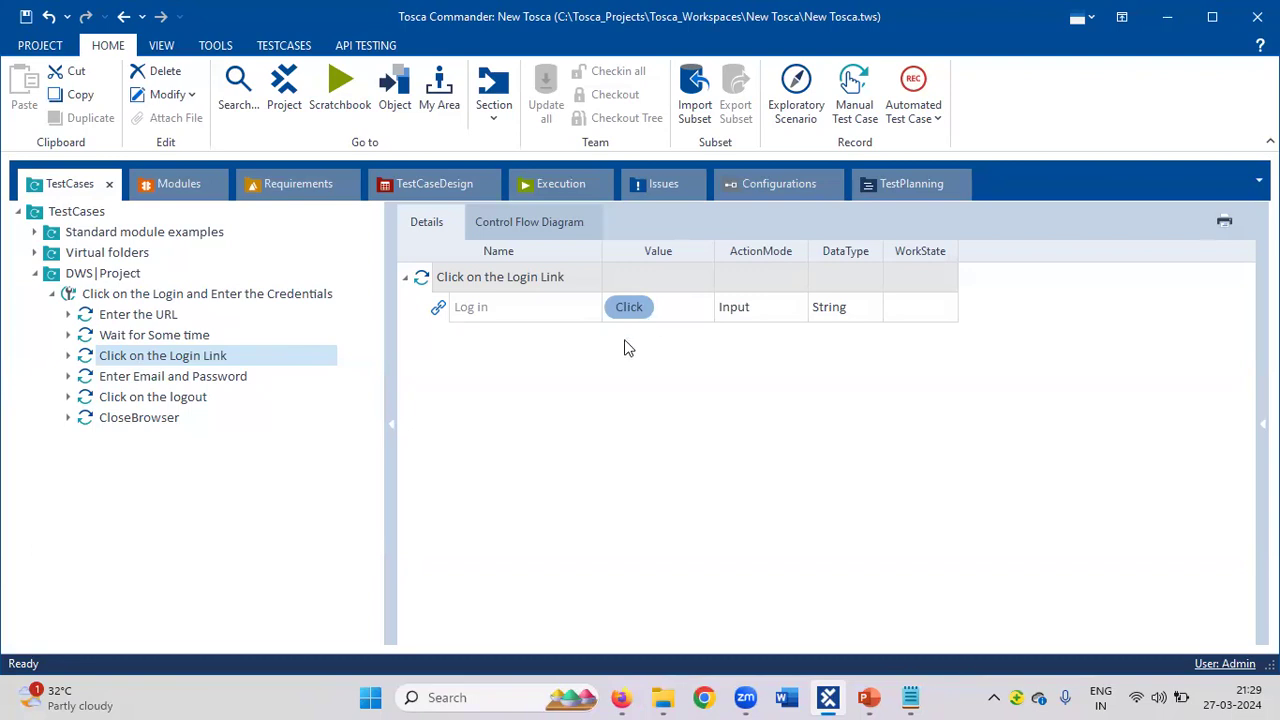
click(622, 697)
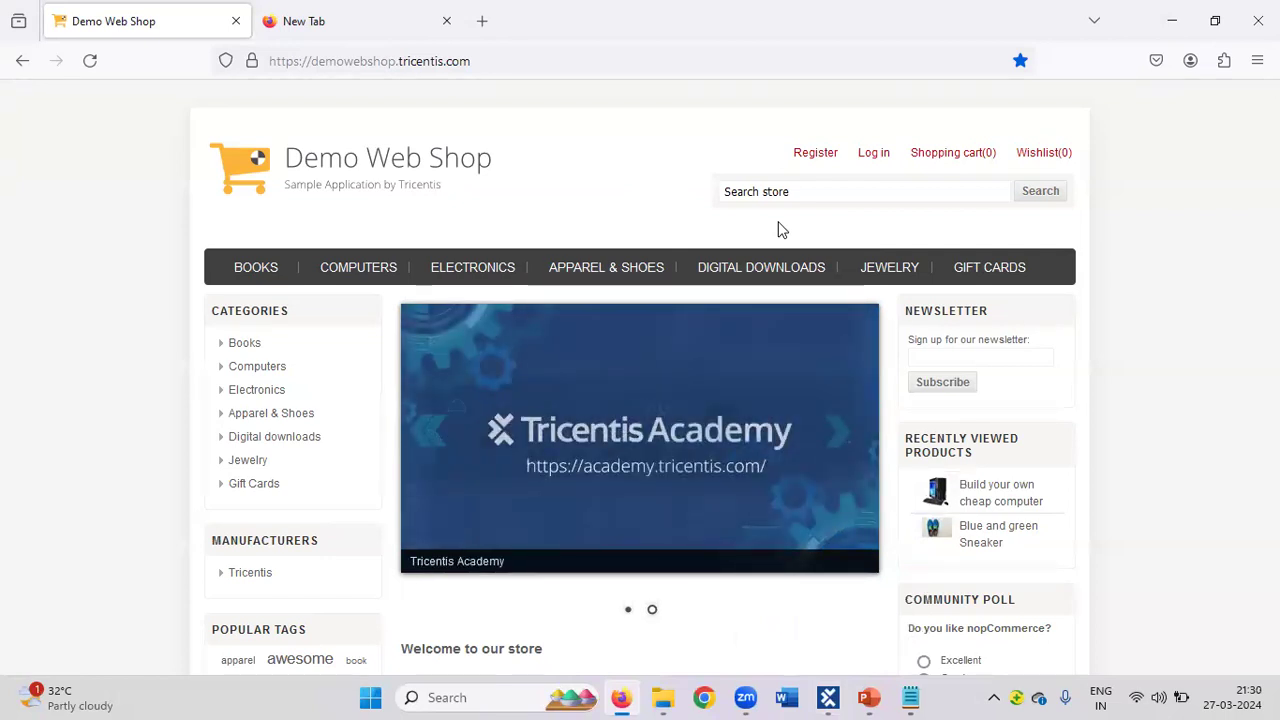
click(828, 697)
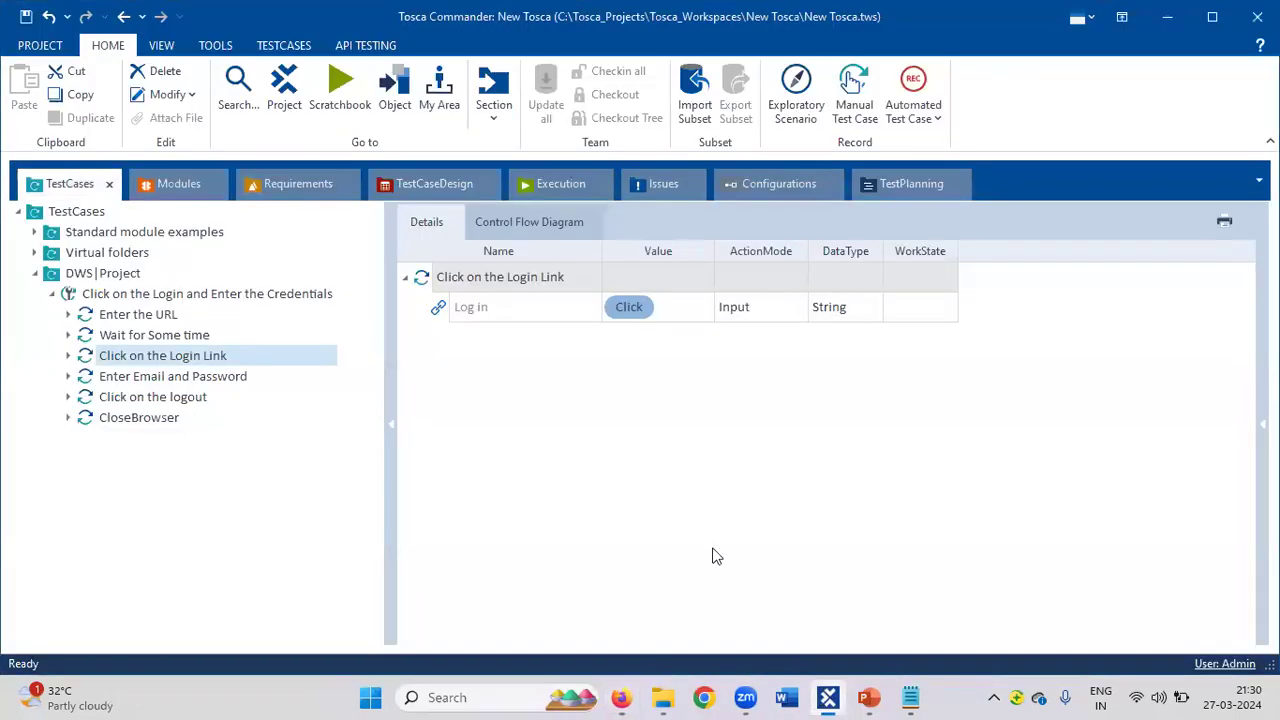
click(54, 295)
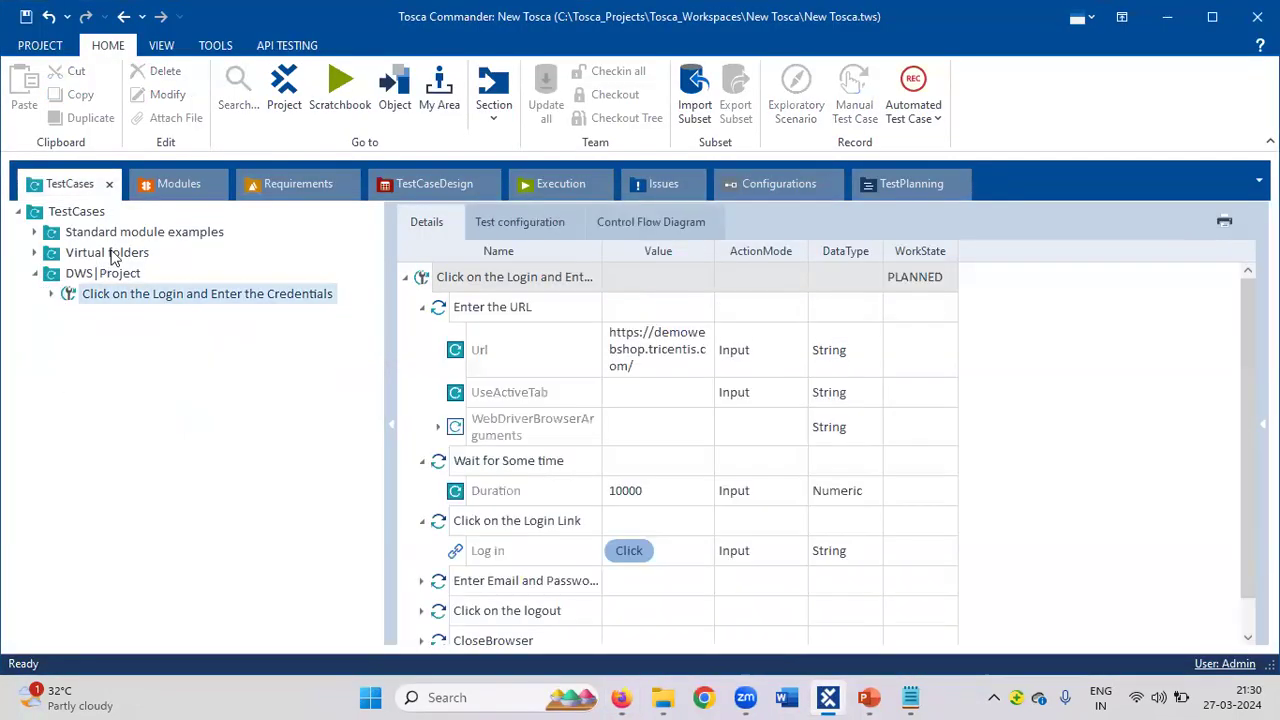
click(167, 187)
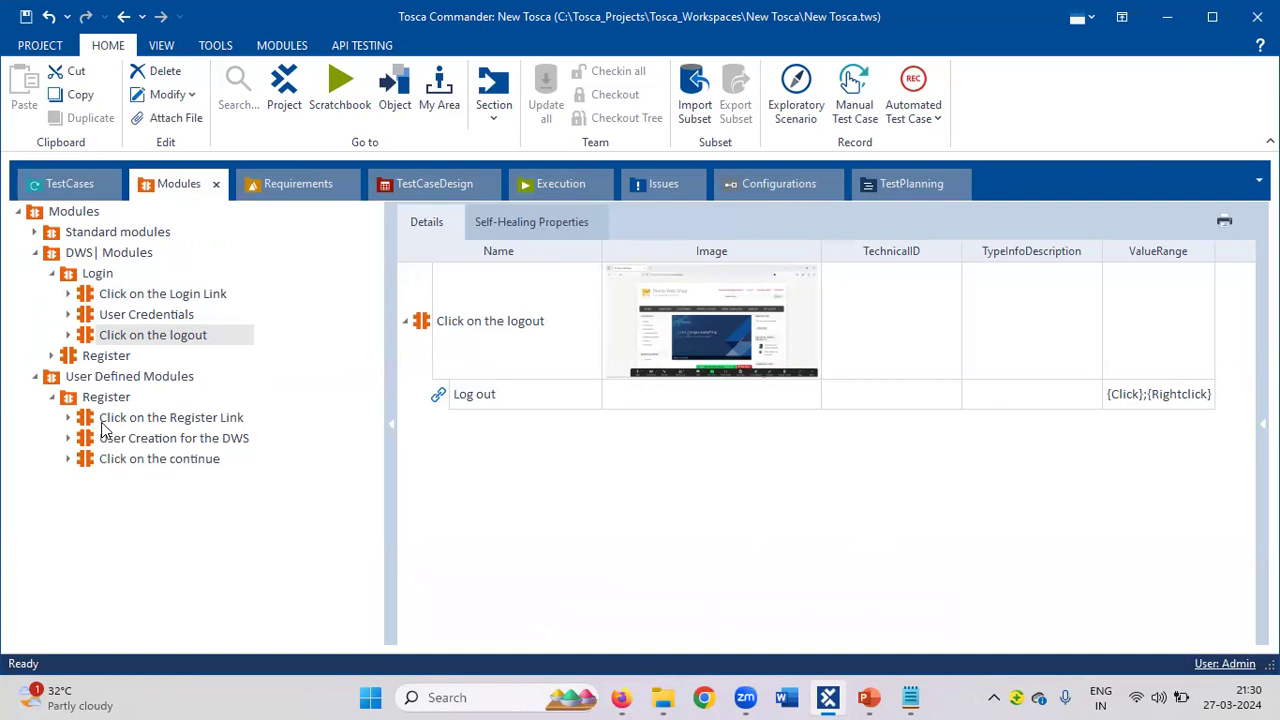
click(77, 186)
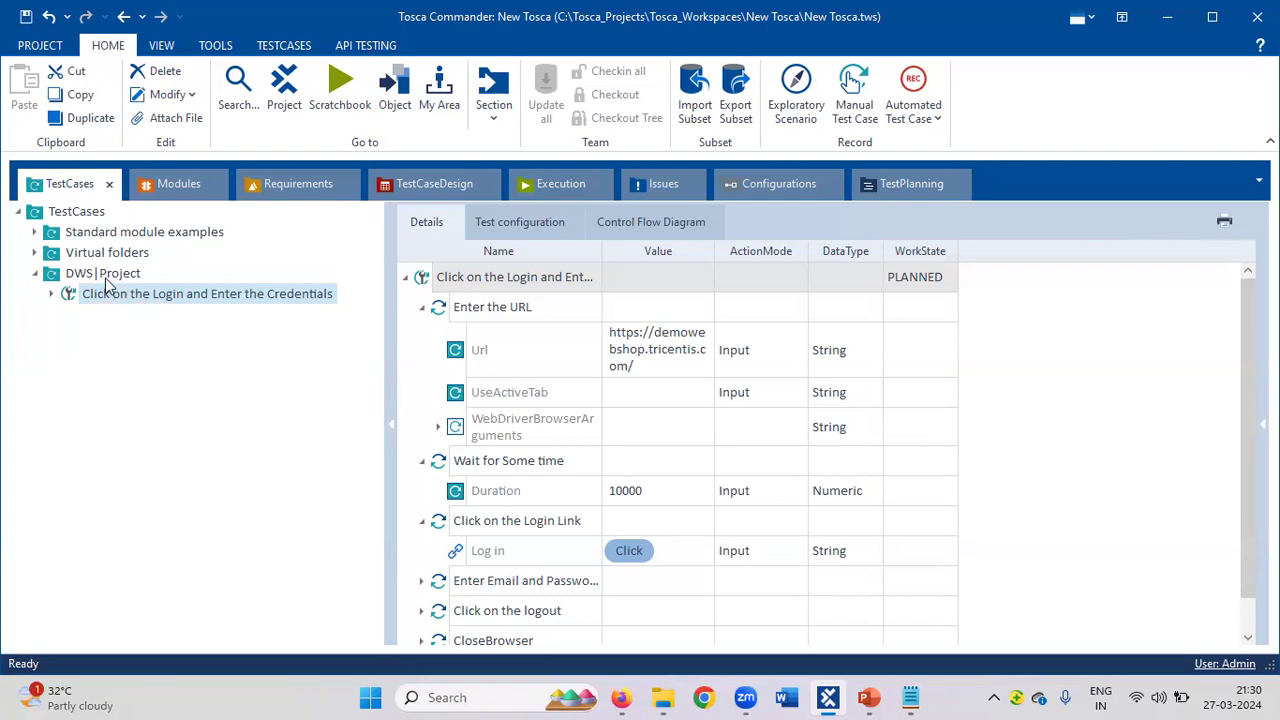
Create a folder named 'Demo Web Shop' directly under TestCases, beside DWS|Project.
click(35, 273)
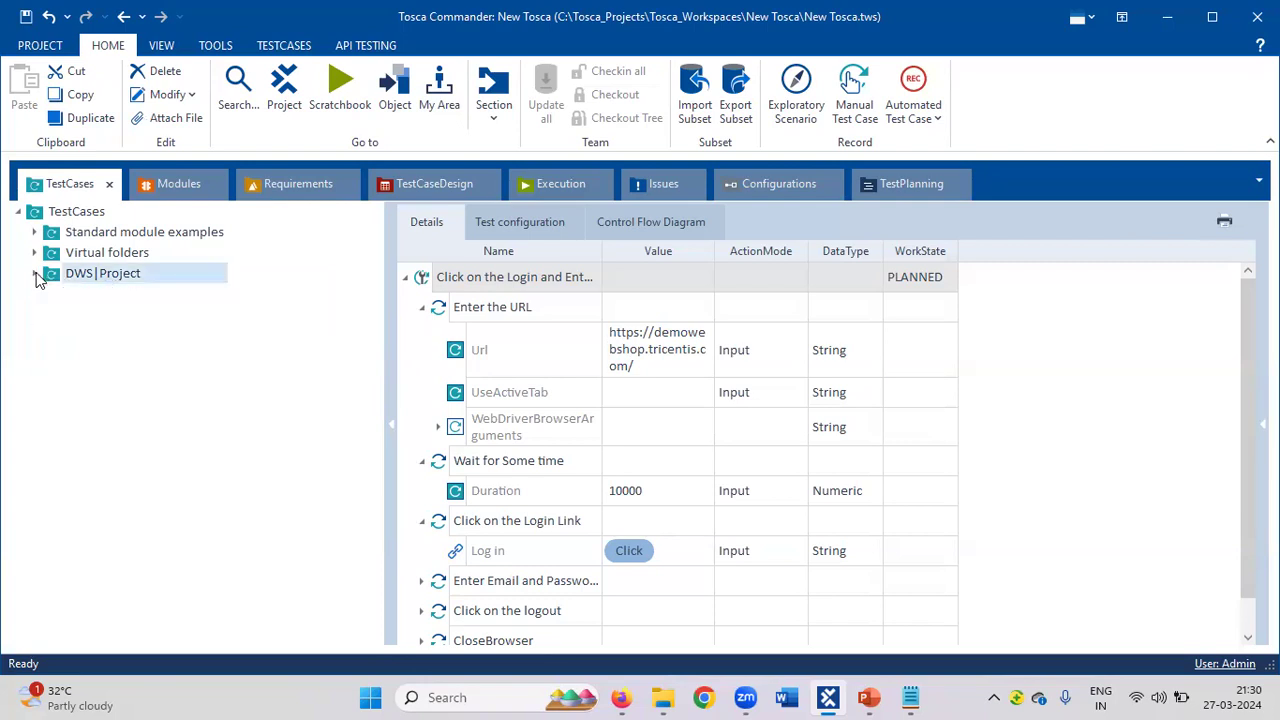
right_click(67, 213)
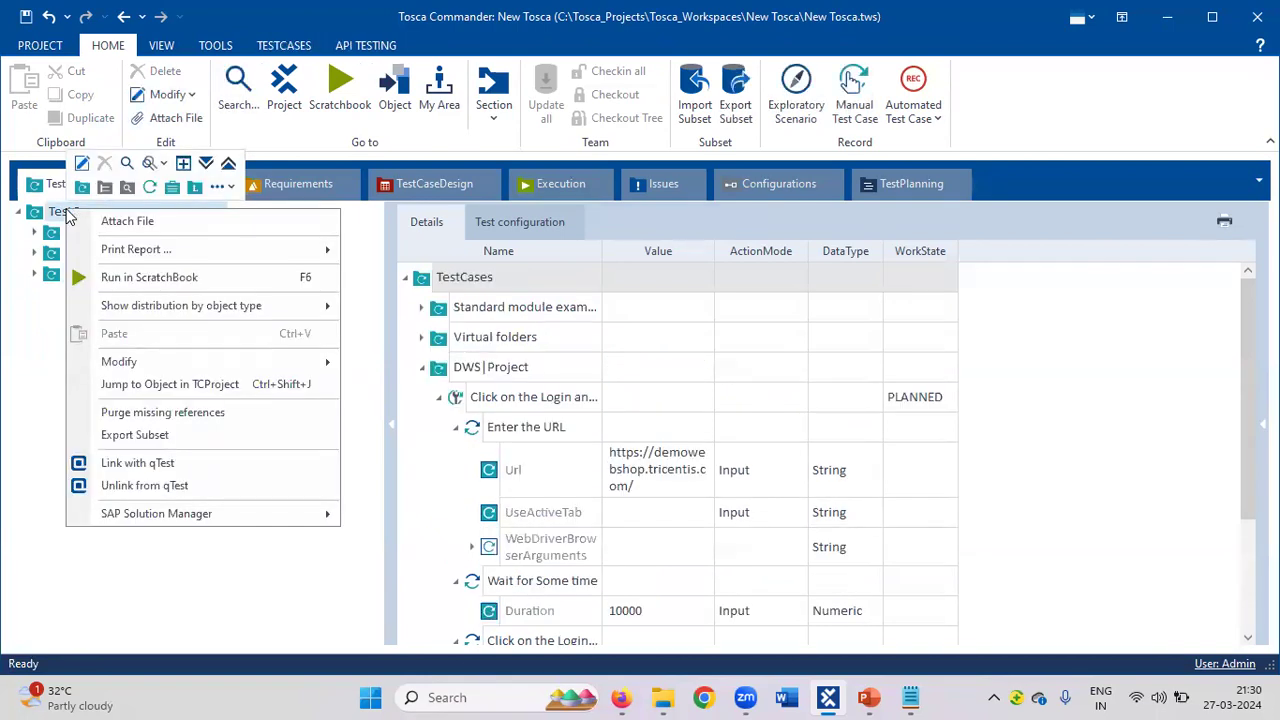
click(82, 188)
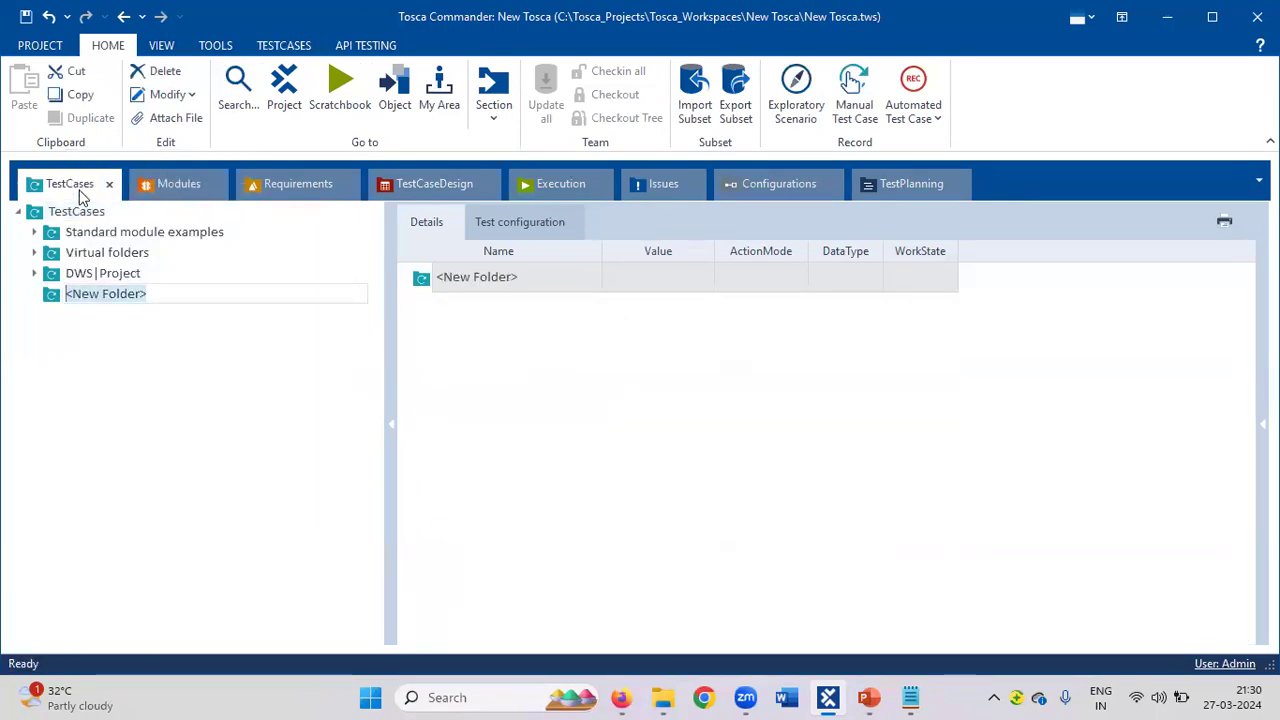
text(Pr)
key(BackSpace)
key(BackSpace)
text(Demo Shop)
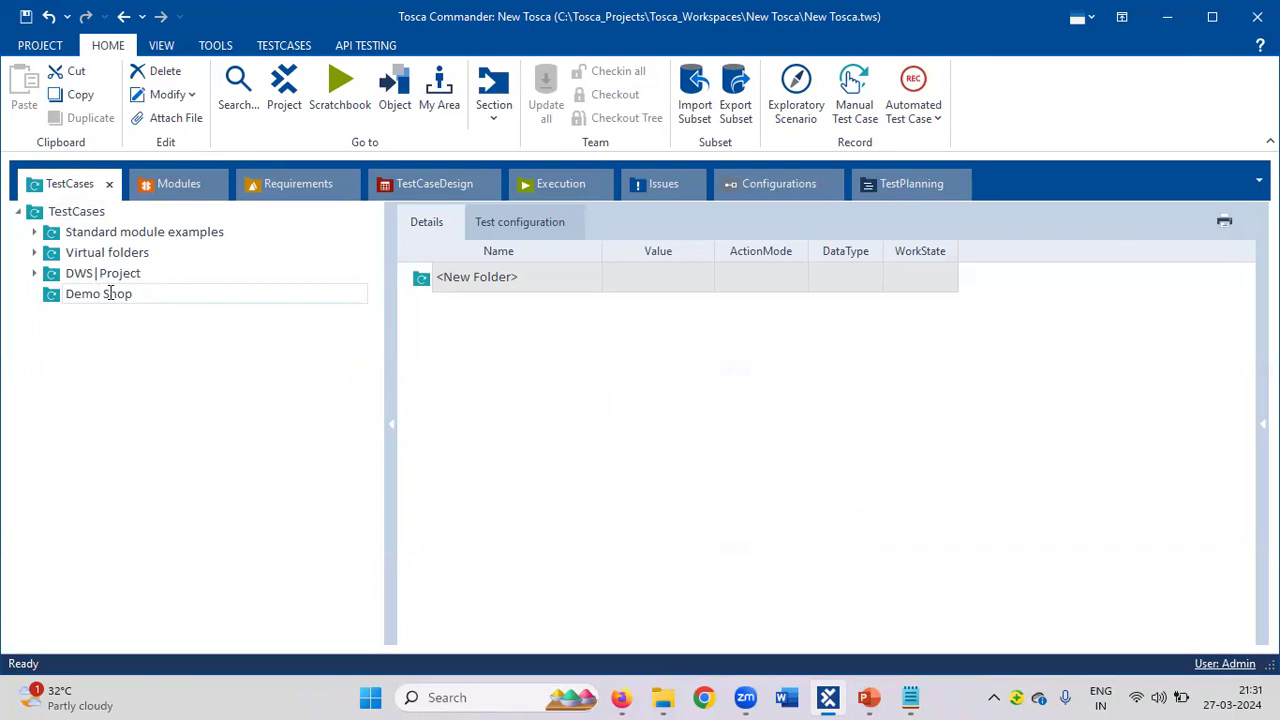
text(Web)
click(494, 448)
click(176, 184)
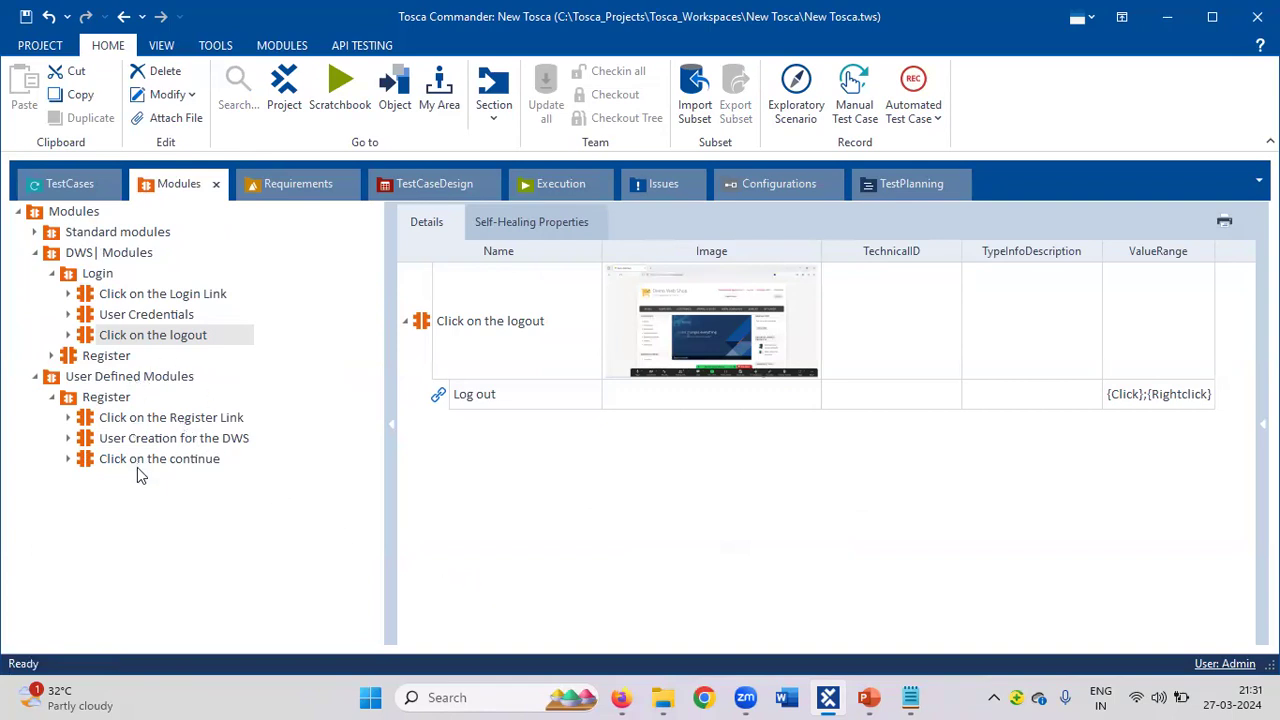
click(64, 186)
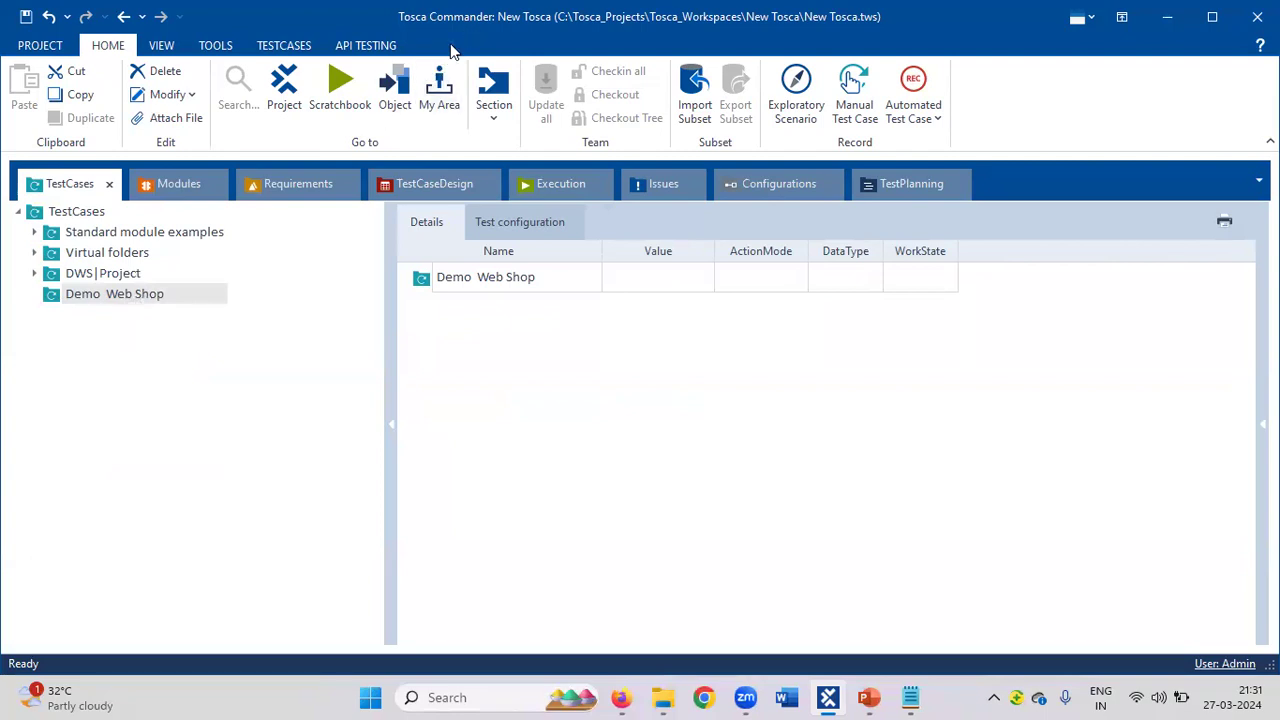
Add a new PLANNED test case named 'Register' inside the Demo Web Shop folder.
click(621, 697)
click(621, 697)
click(55, 300)
right_click(55, 300)
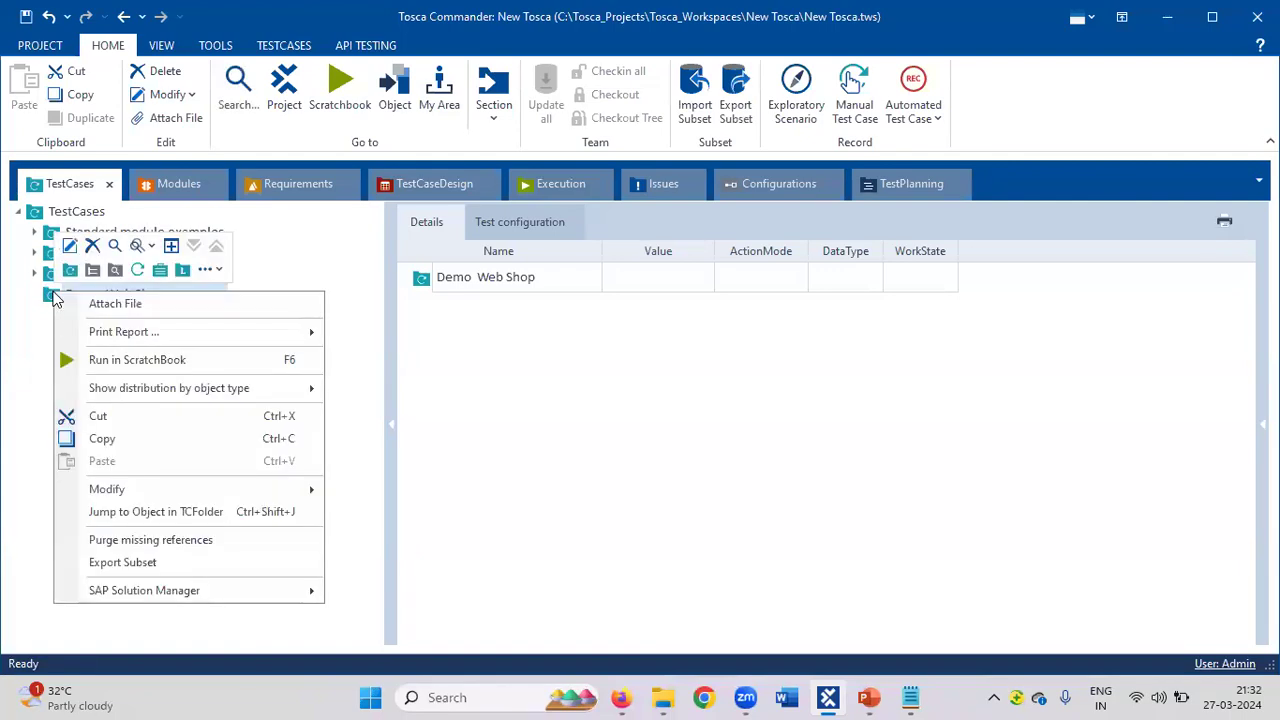
click(138, 272)
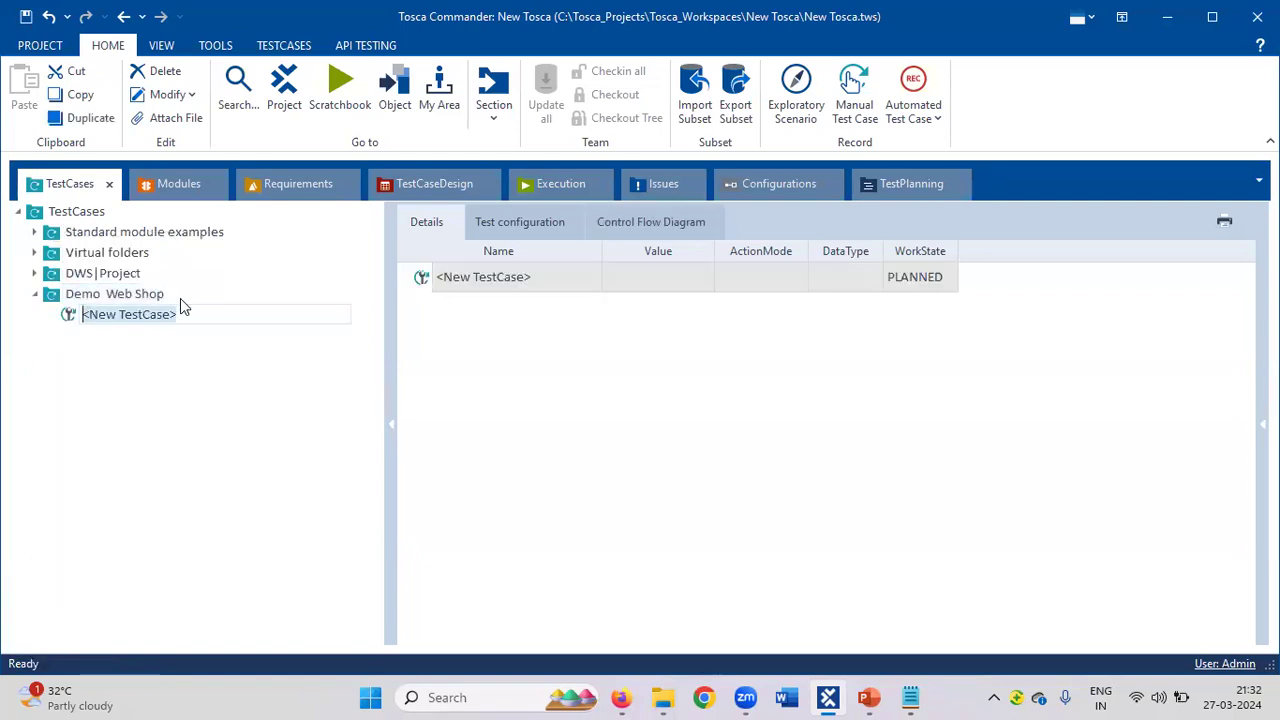
text(Logi)
key(BackSpace)
key(BackSpace)
key(BackSpace)
key(BackSpace)
text(Register)
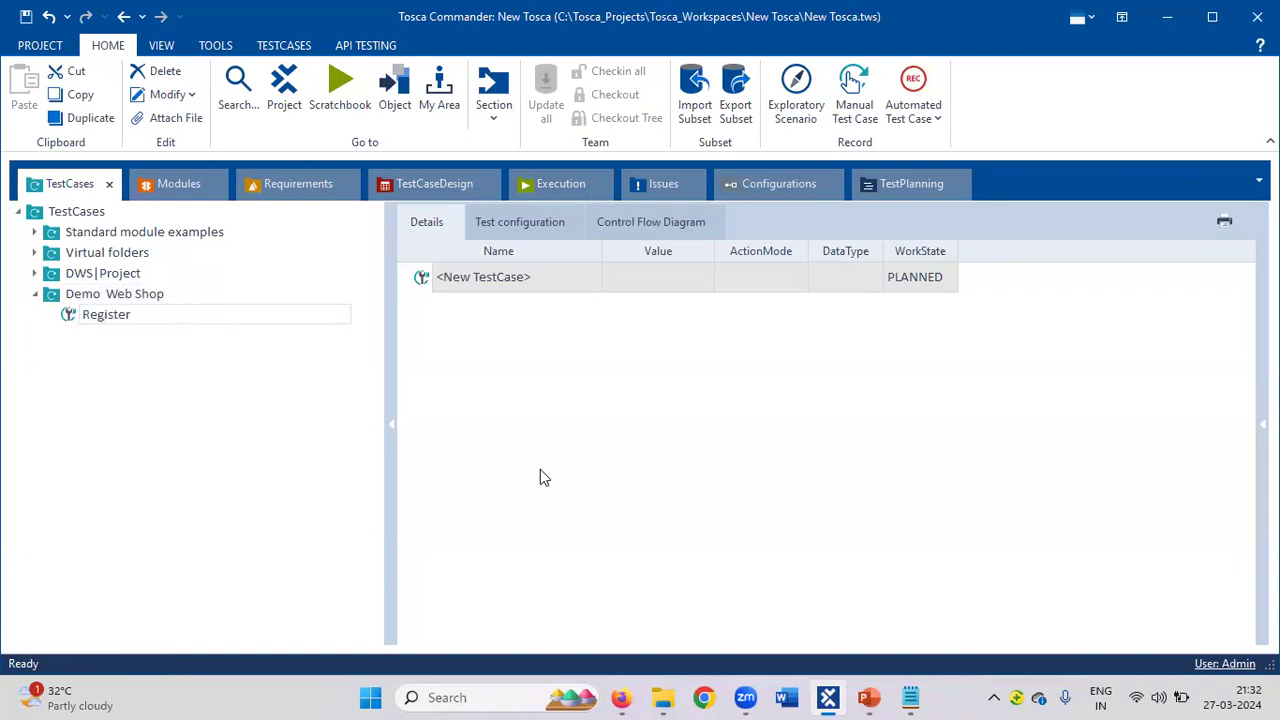
key(Return)
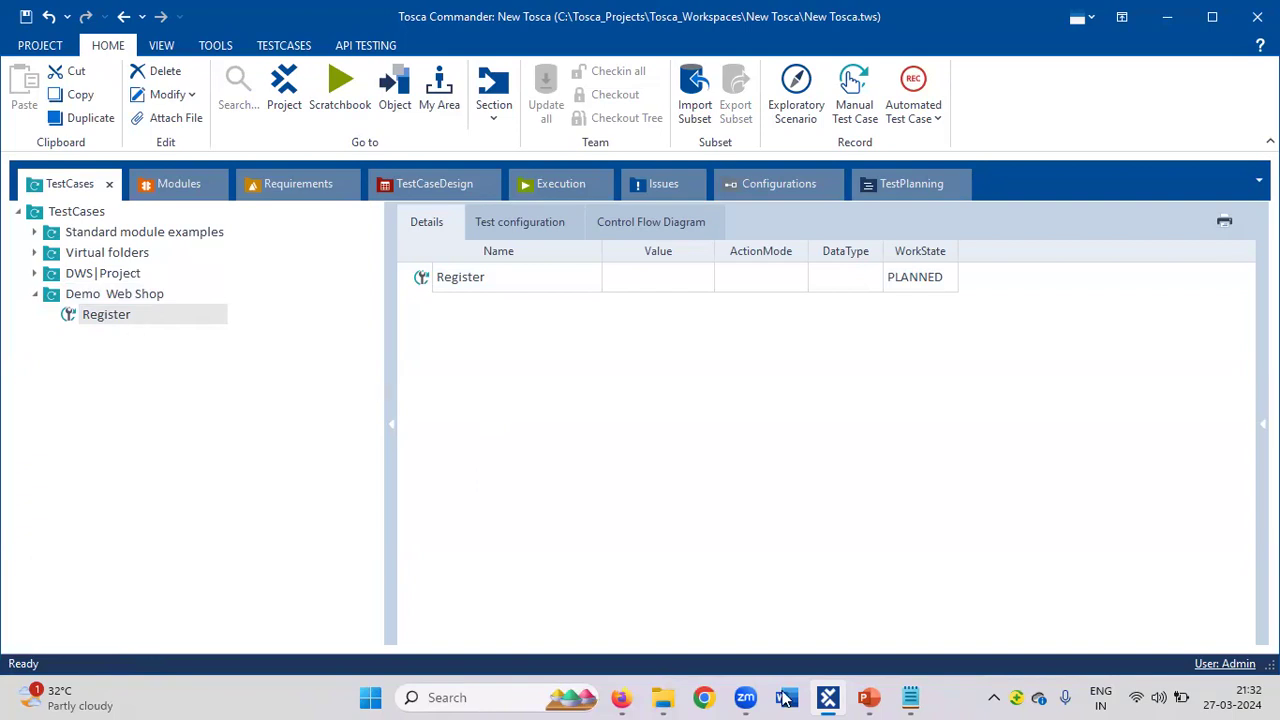
Replace the old Notepad notes with 'In a test case' and '1. Pre condition'.
click(908, 697)
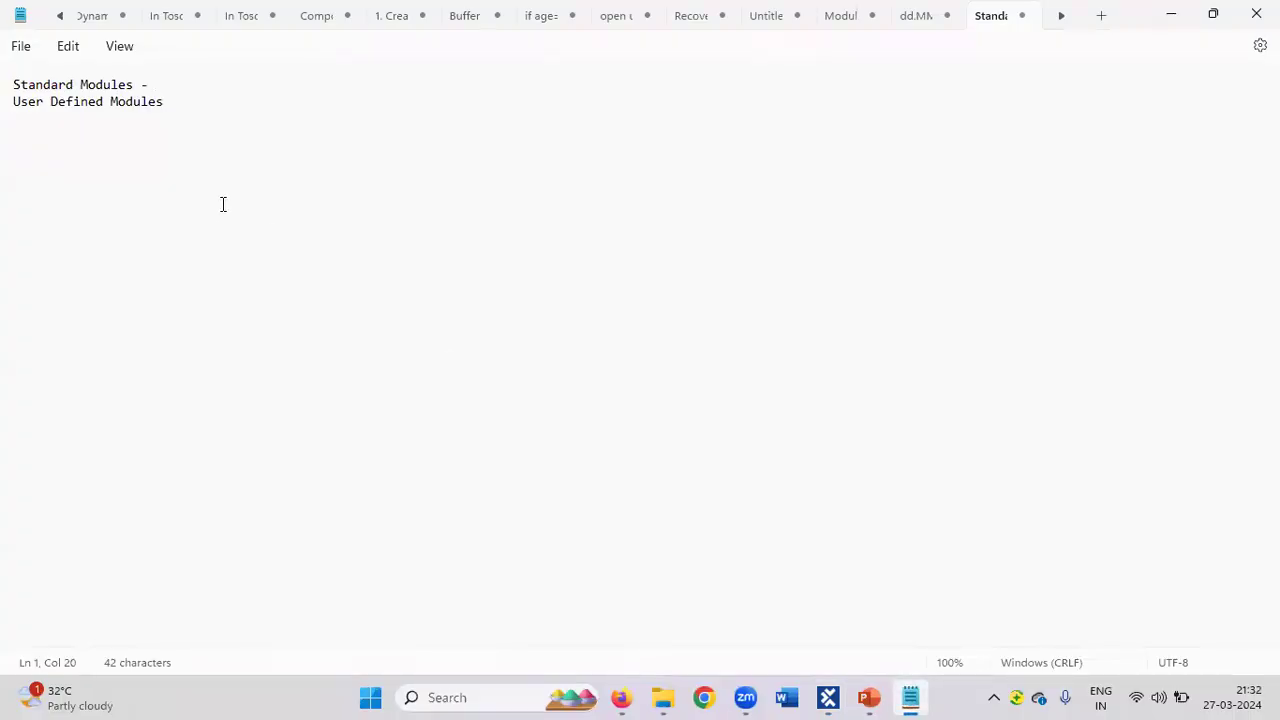
drag(208, 117, 2, 63)
key(Delete)
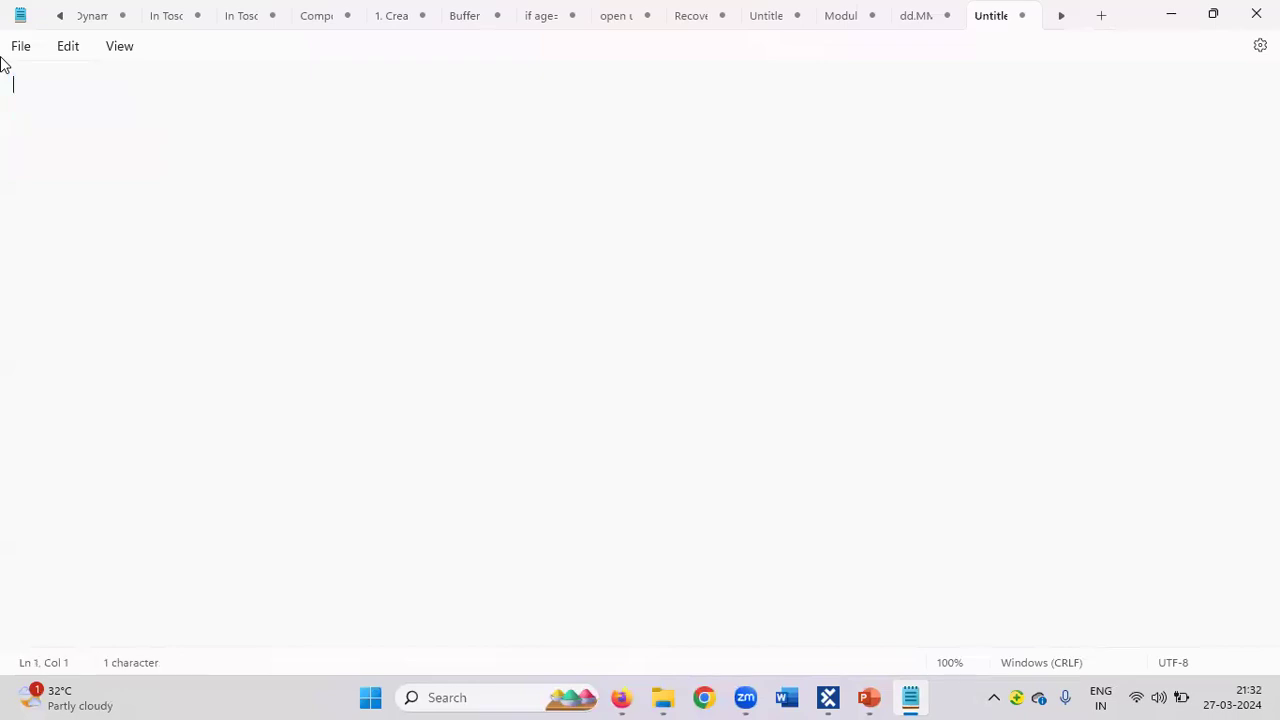
text(In a test case)
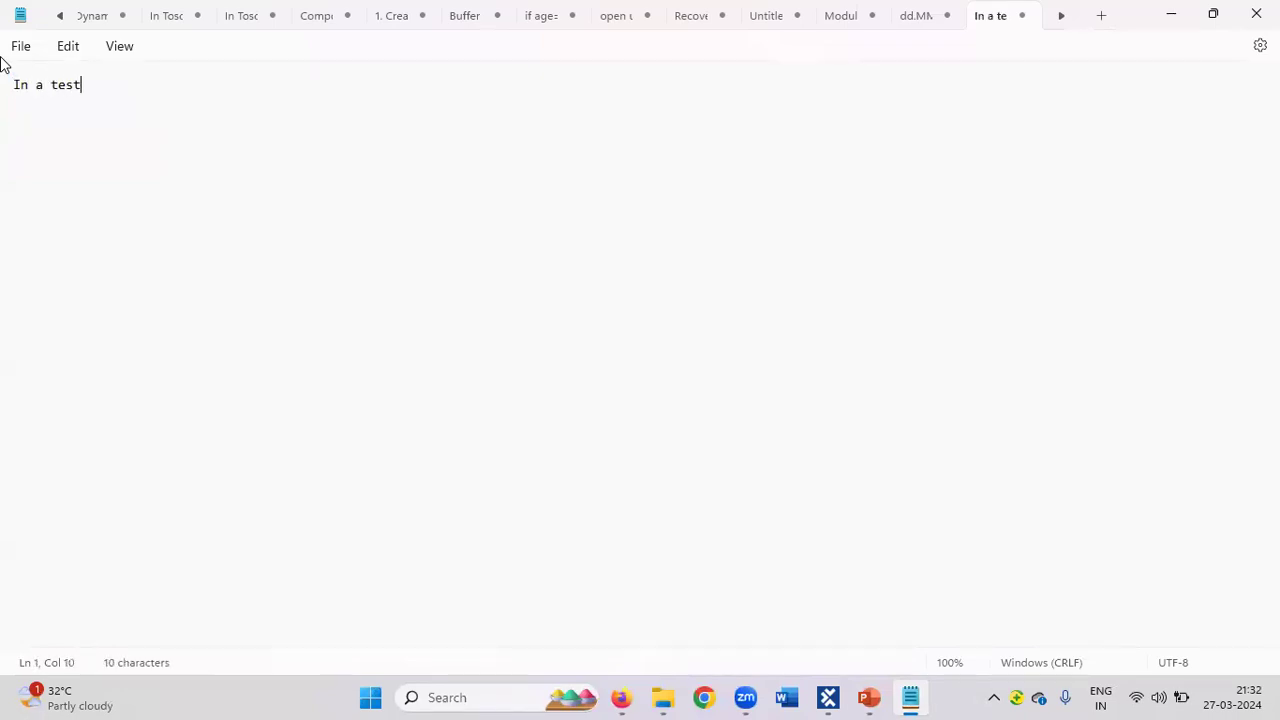
key(Return)
key(Return)
text(1. Pre)
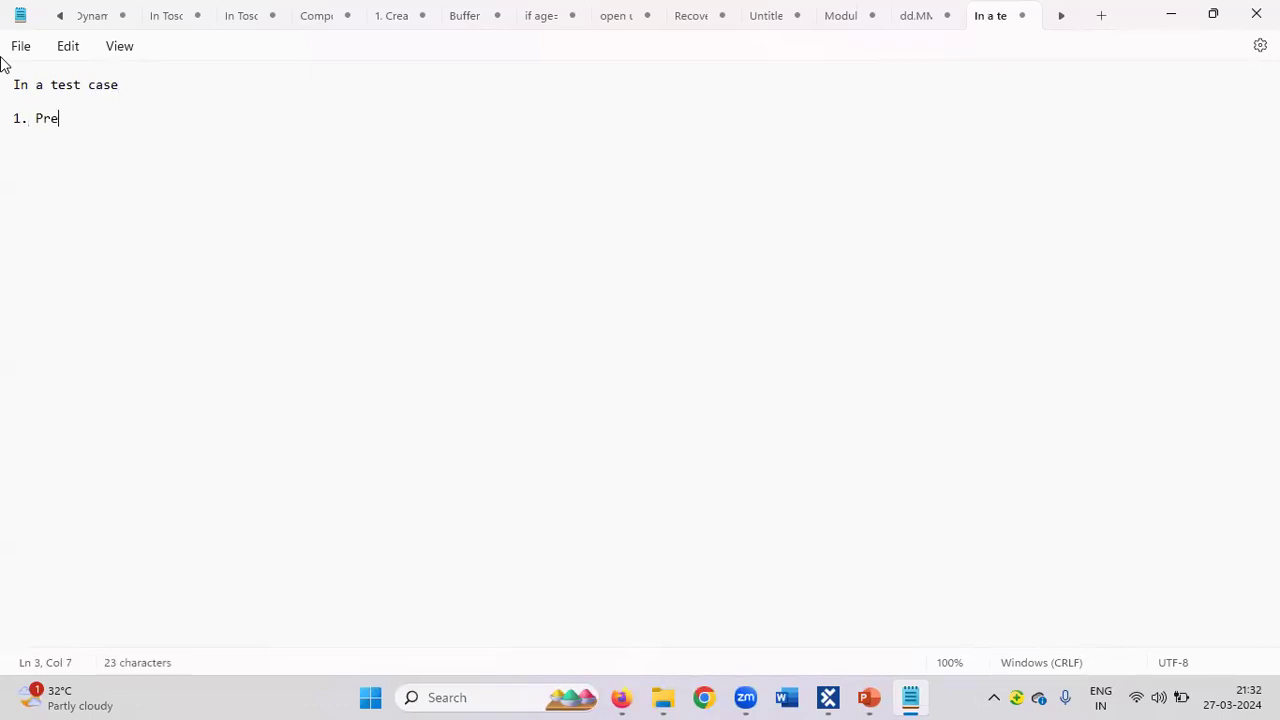
text( condition)
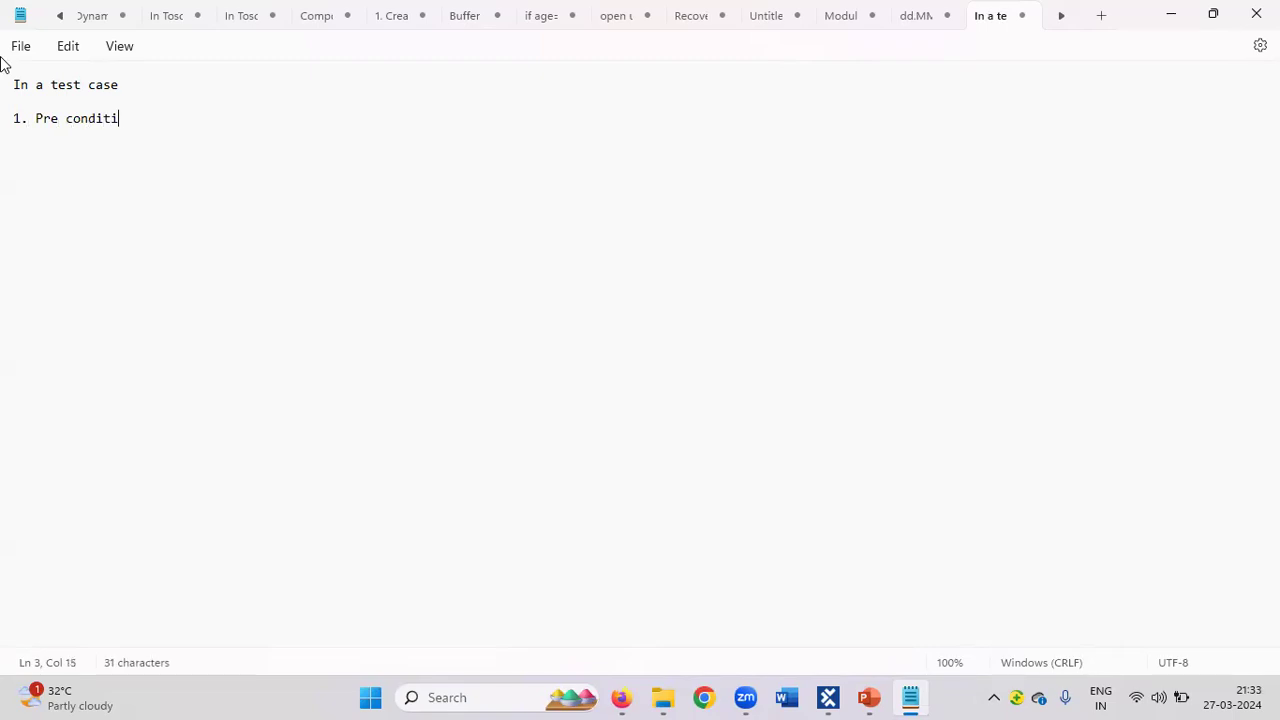
key(Return)
key(Return)
Add '2. Work in Progress or In work' and '3. Post Condition' to the outline.
text(2. Work in Pro)
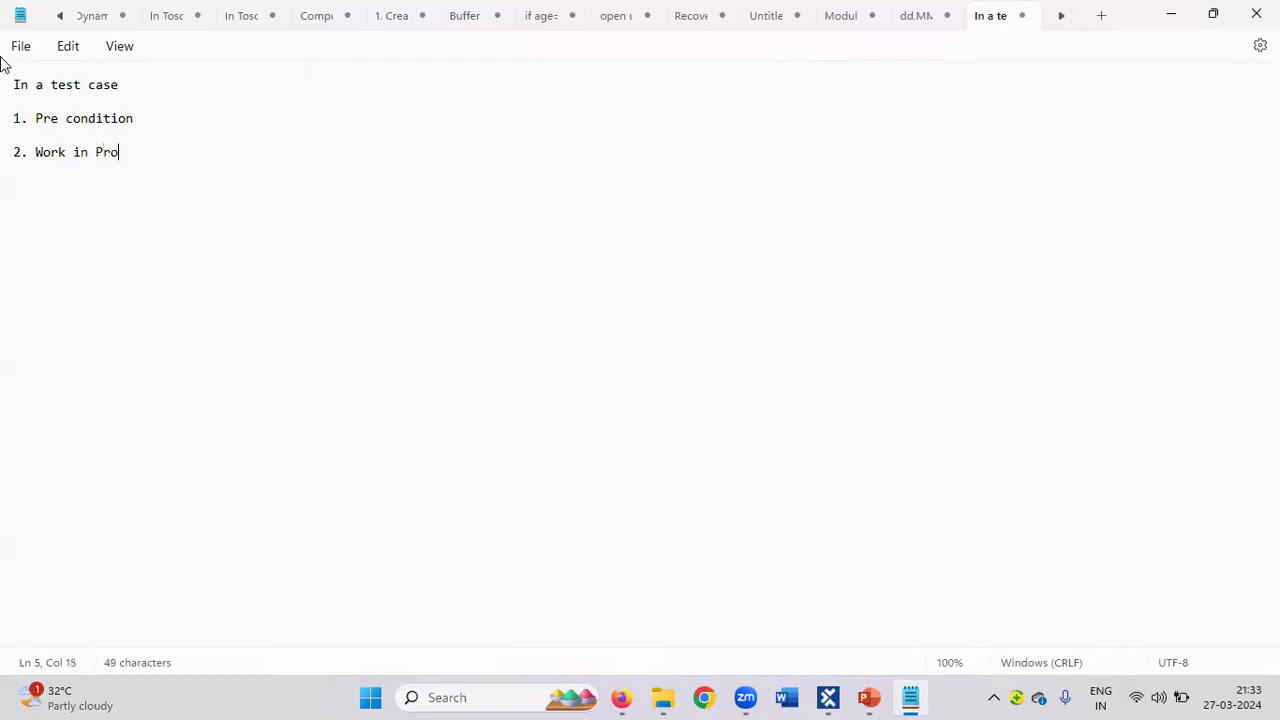
text(gress or In work)
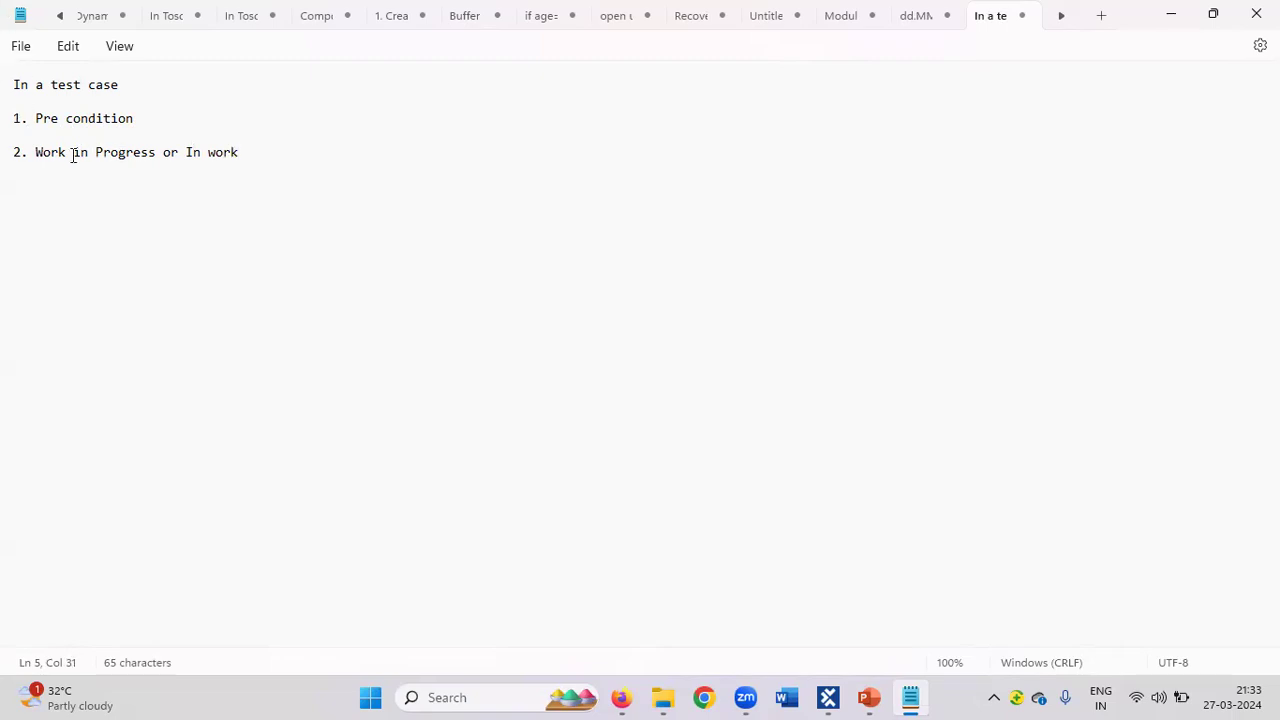
key(Return)
key(Return)
text(3. Post Condition)
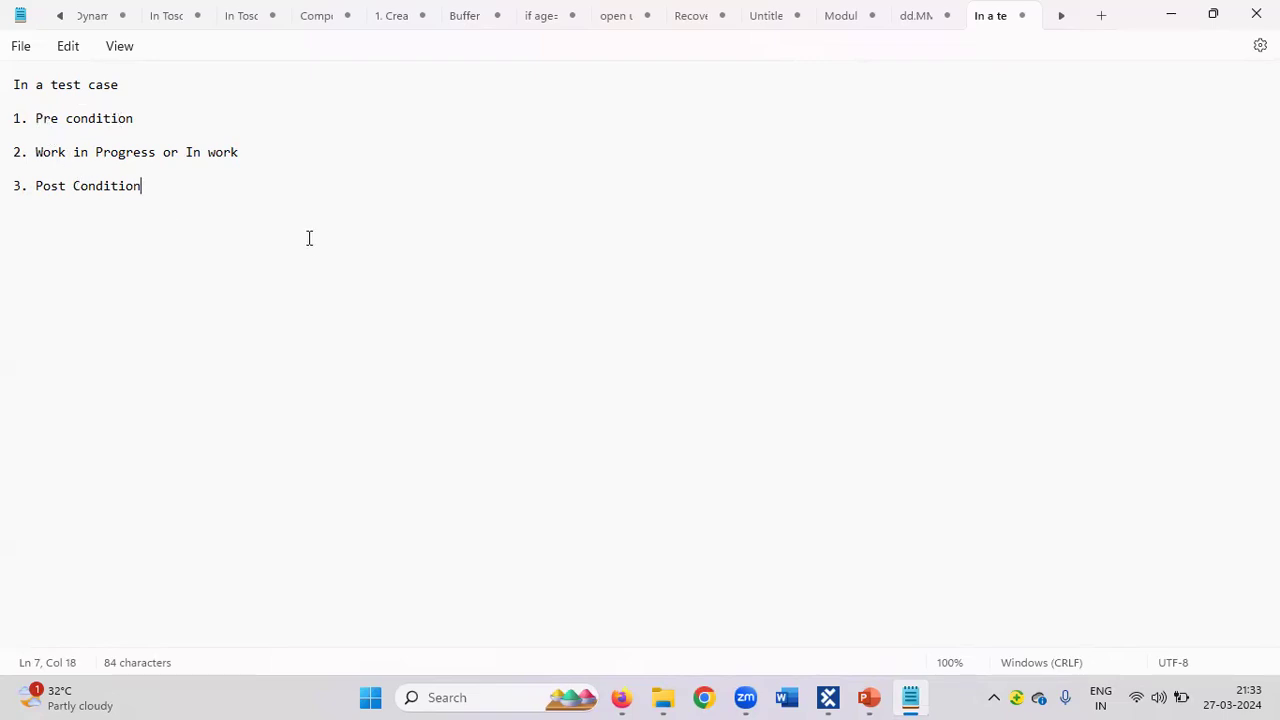
Look over the Demo Web Shop home page in Firefox, then return to Tosca Commander.
click(621, 697)
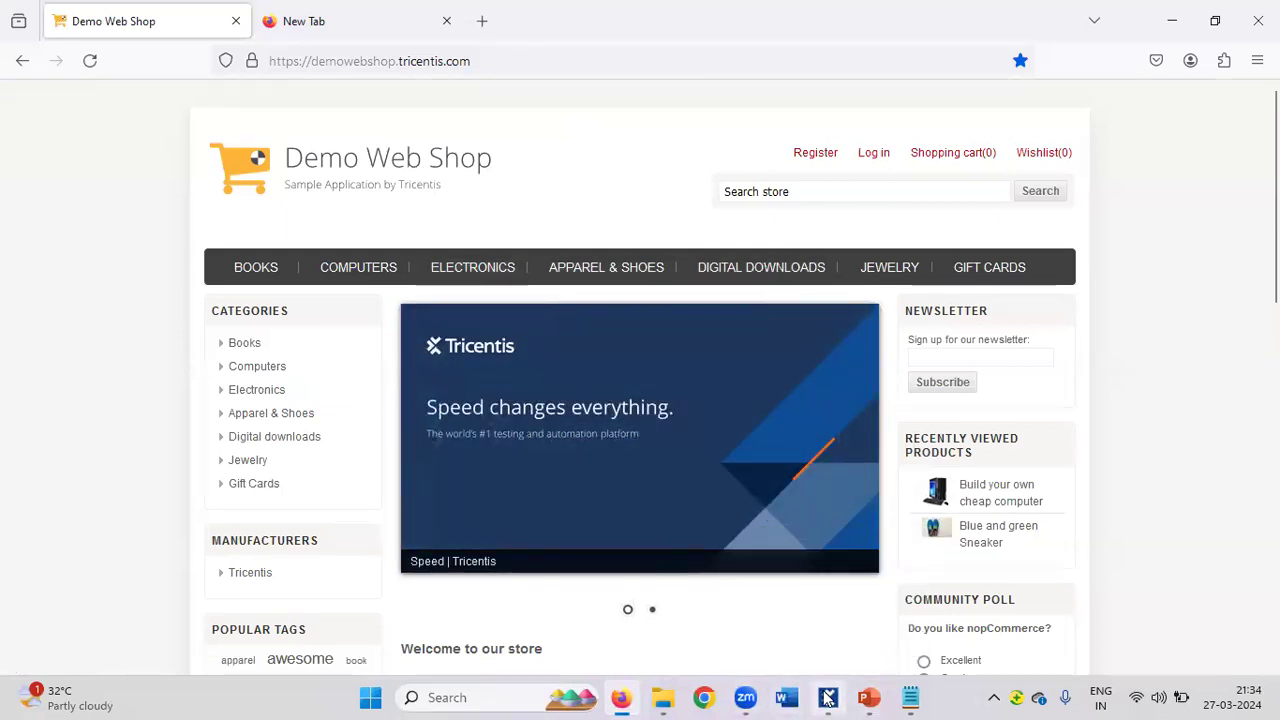
click(828, 697)
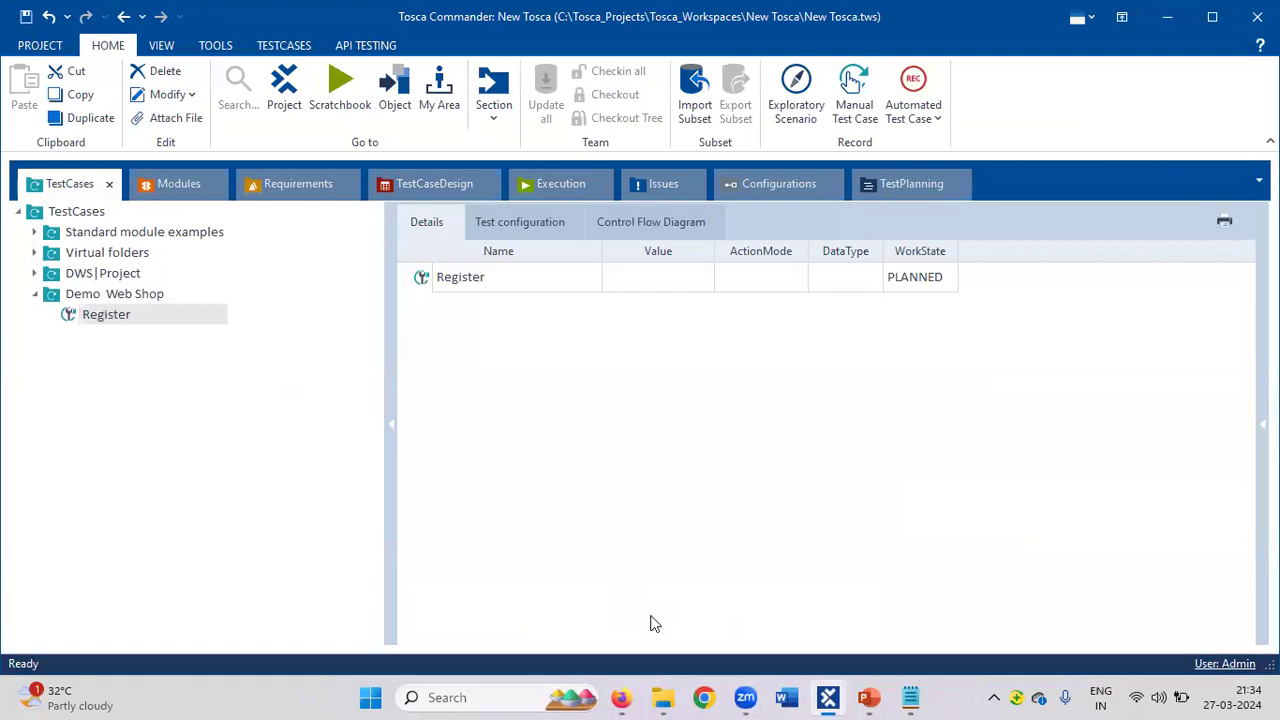
click(912, 697)
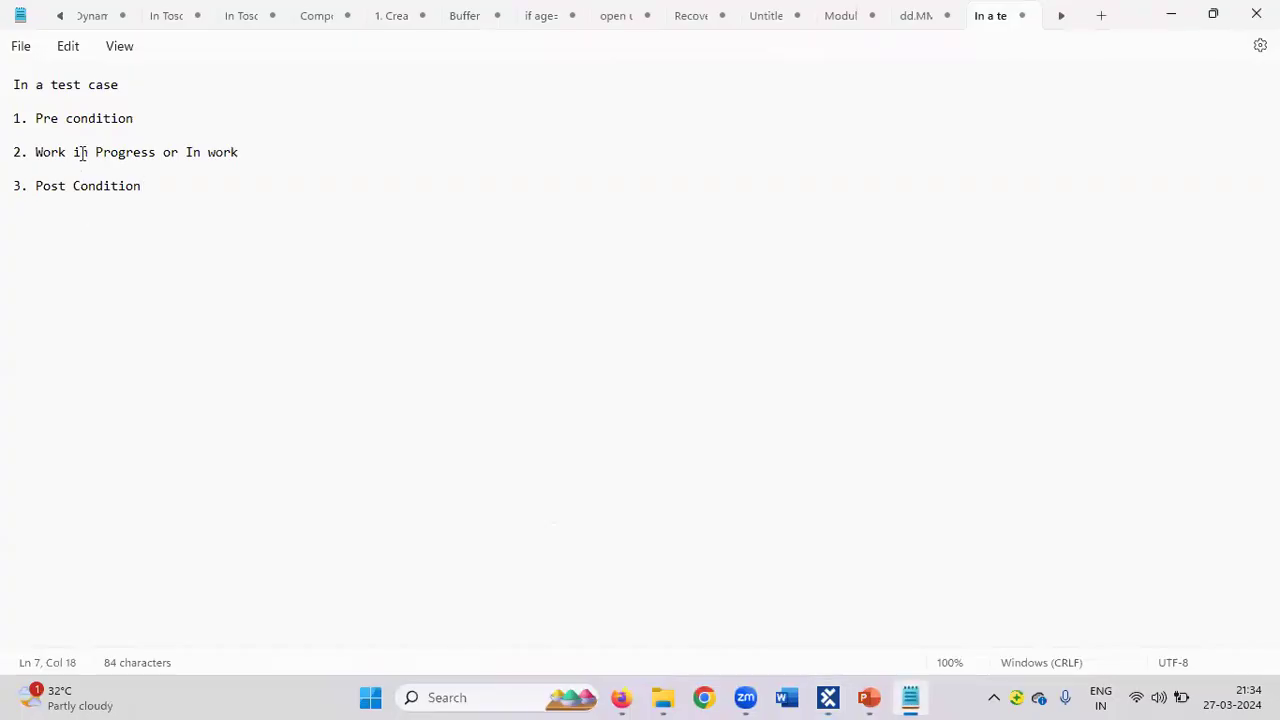
click(176, 113)
key(Return)
text(Open URl)
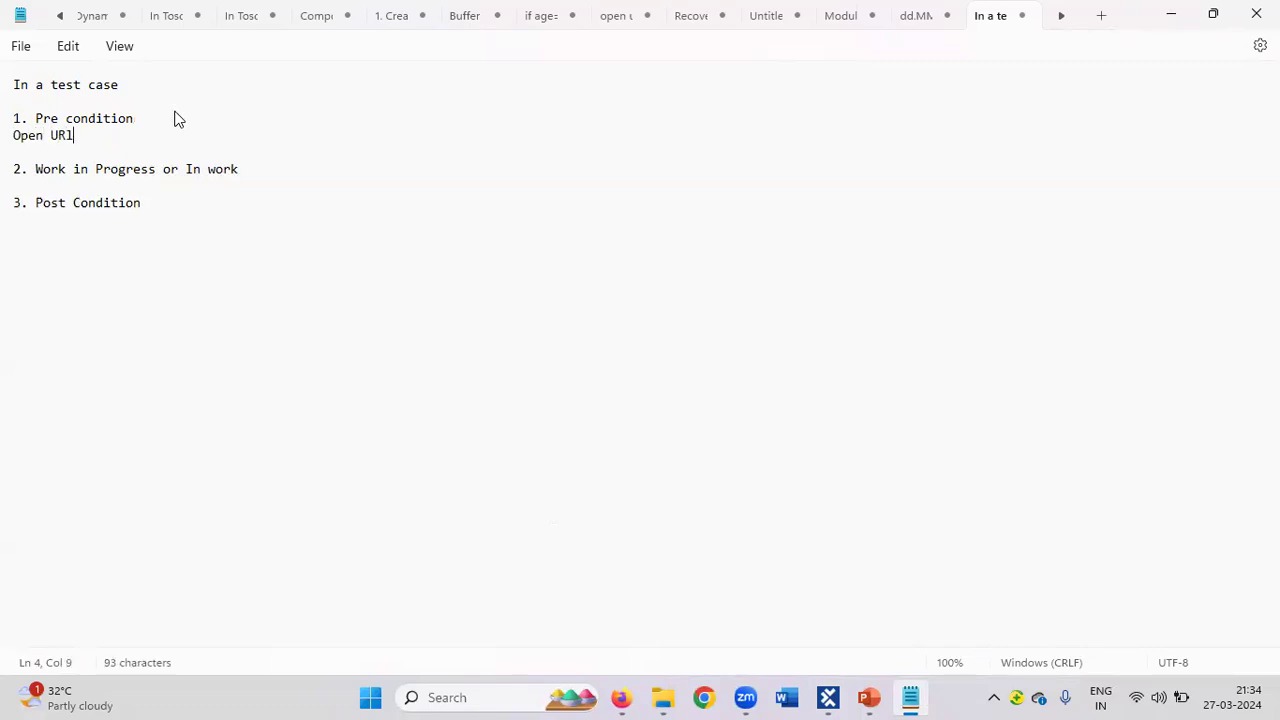
key(Return)
text(T)
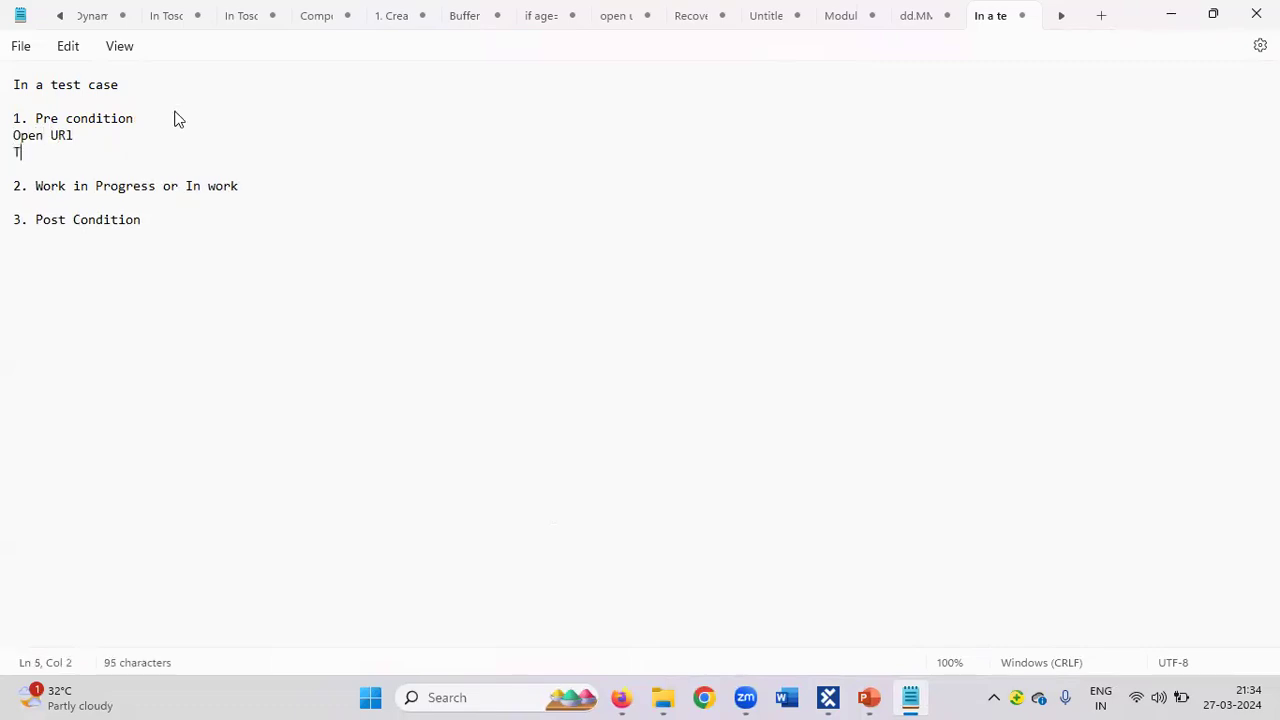
text(box Wait)
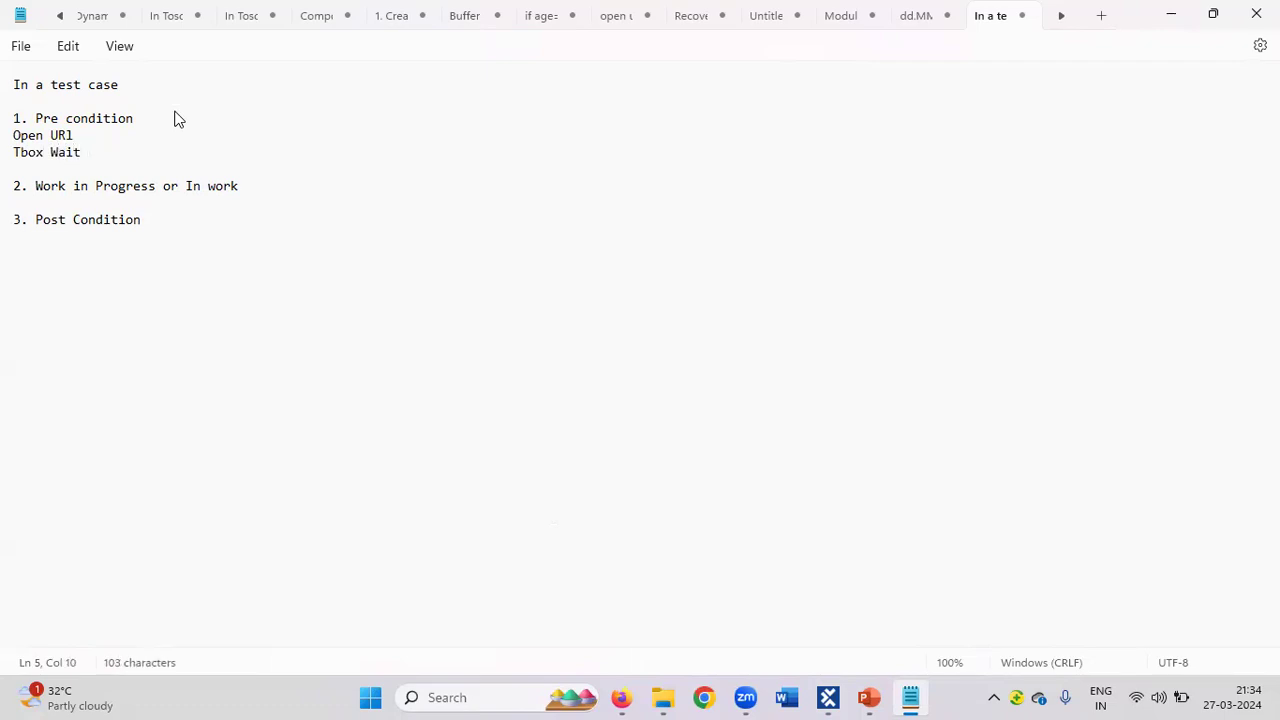
text( =)
text( "www)
text(.)
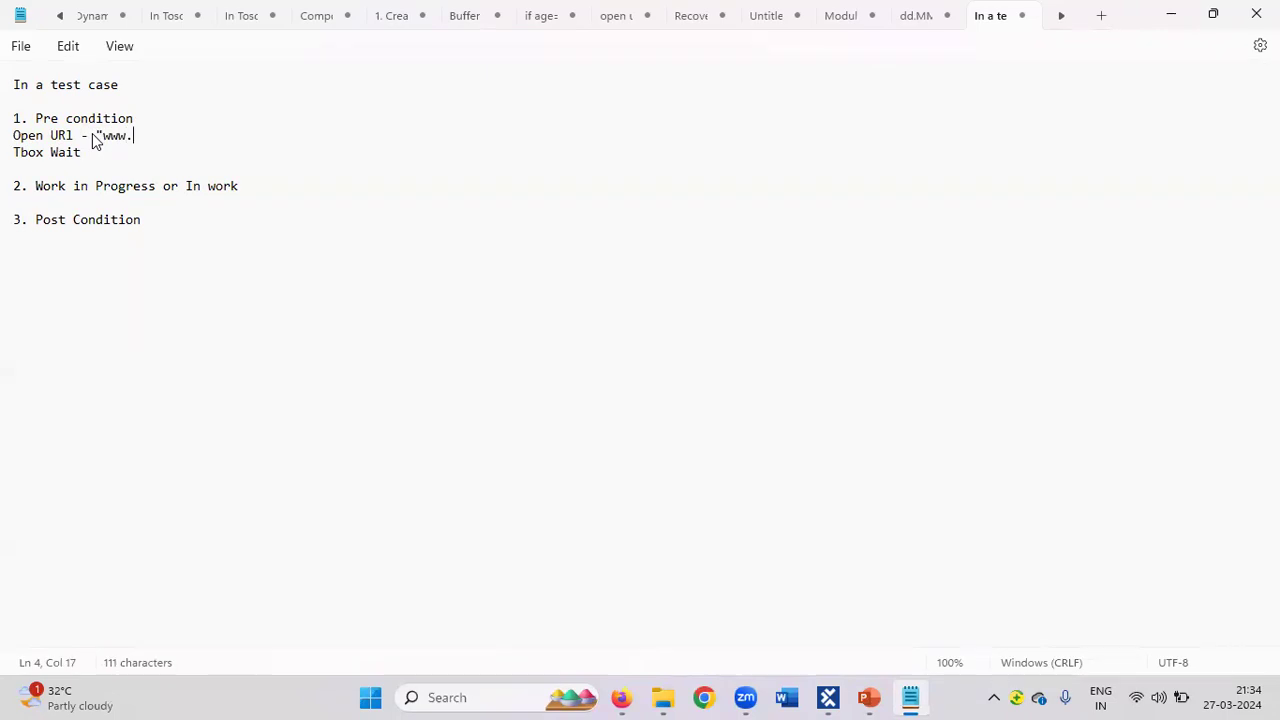
text(Demowebshop.com")
click(91, 155)
text(-)
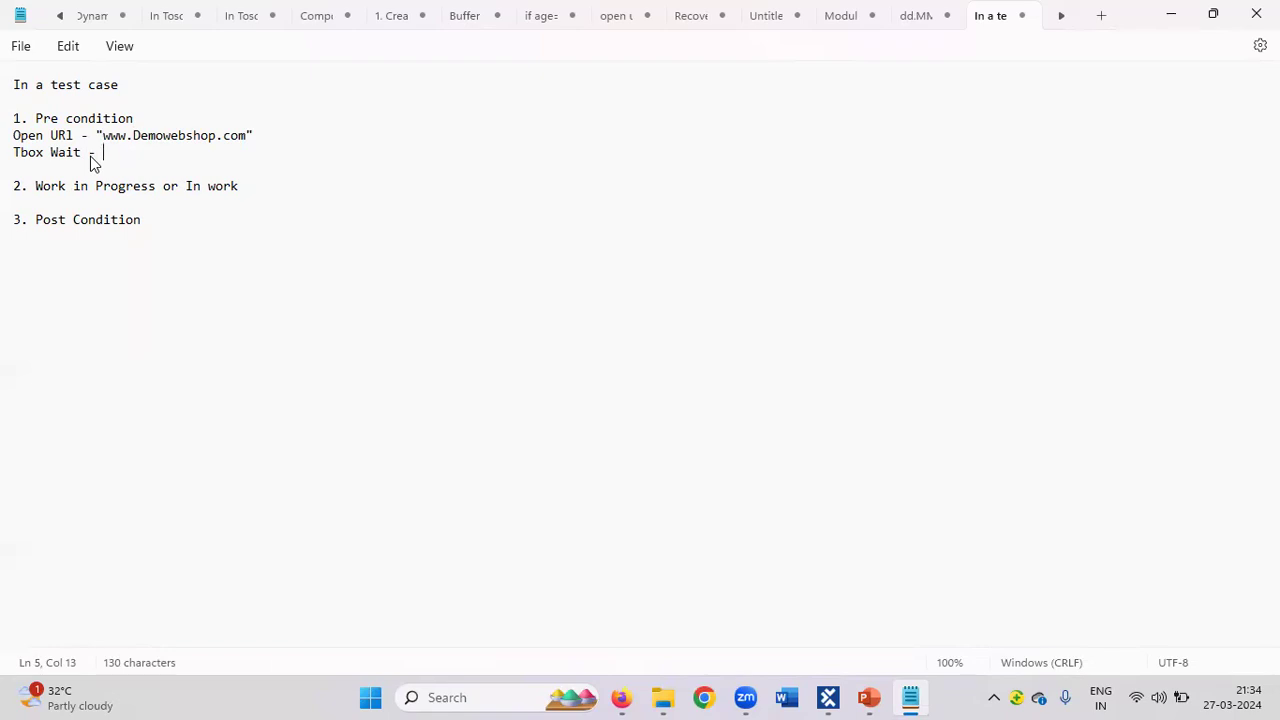
text(1)
key(BackSpace)
text(5000)
key(Return)
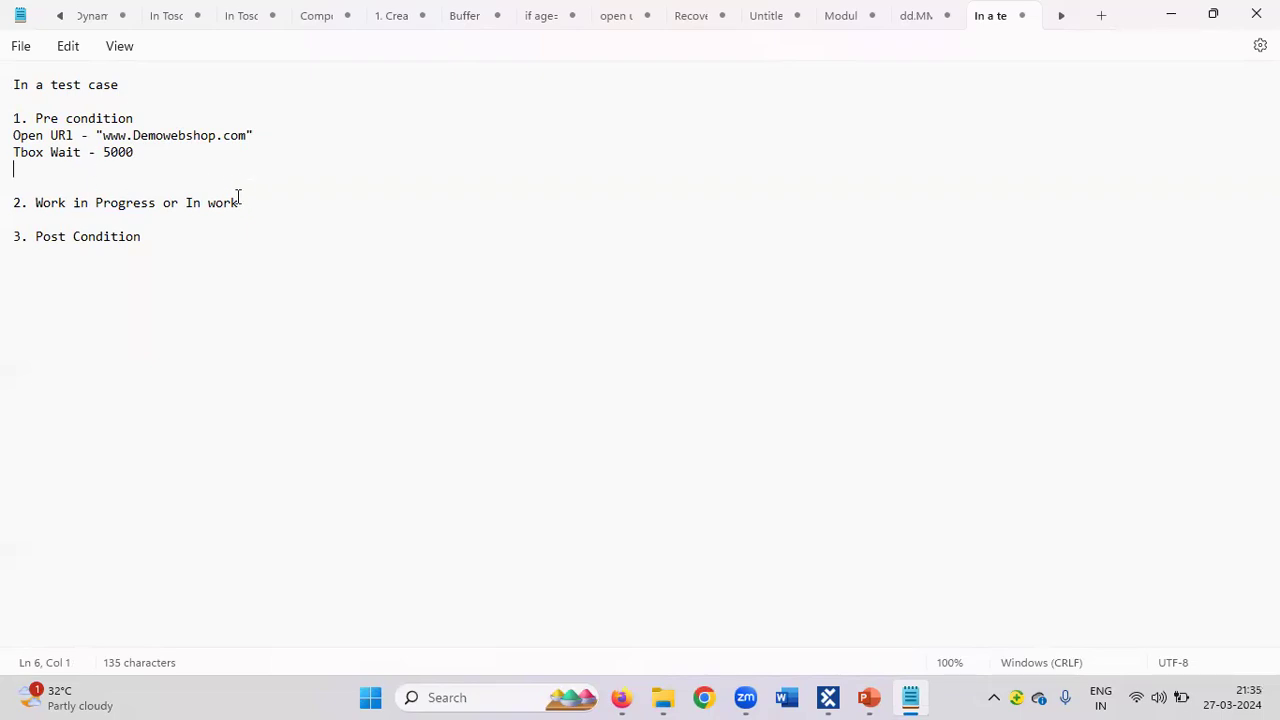
Add 'Register' under the title and tidy the blank lines around Work in Progress.
click(22, 101)
text(Register)
click(76, 178)
key(Delete)
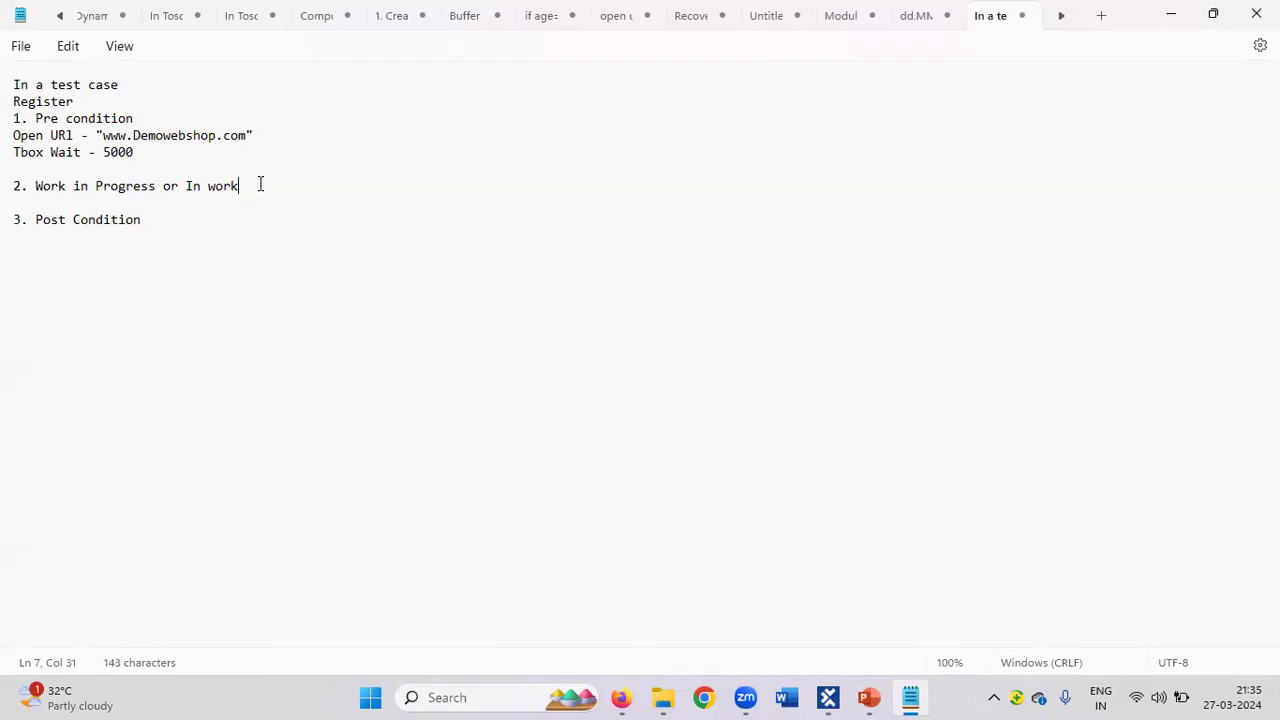
key(Return)
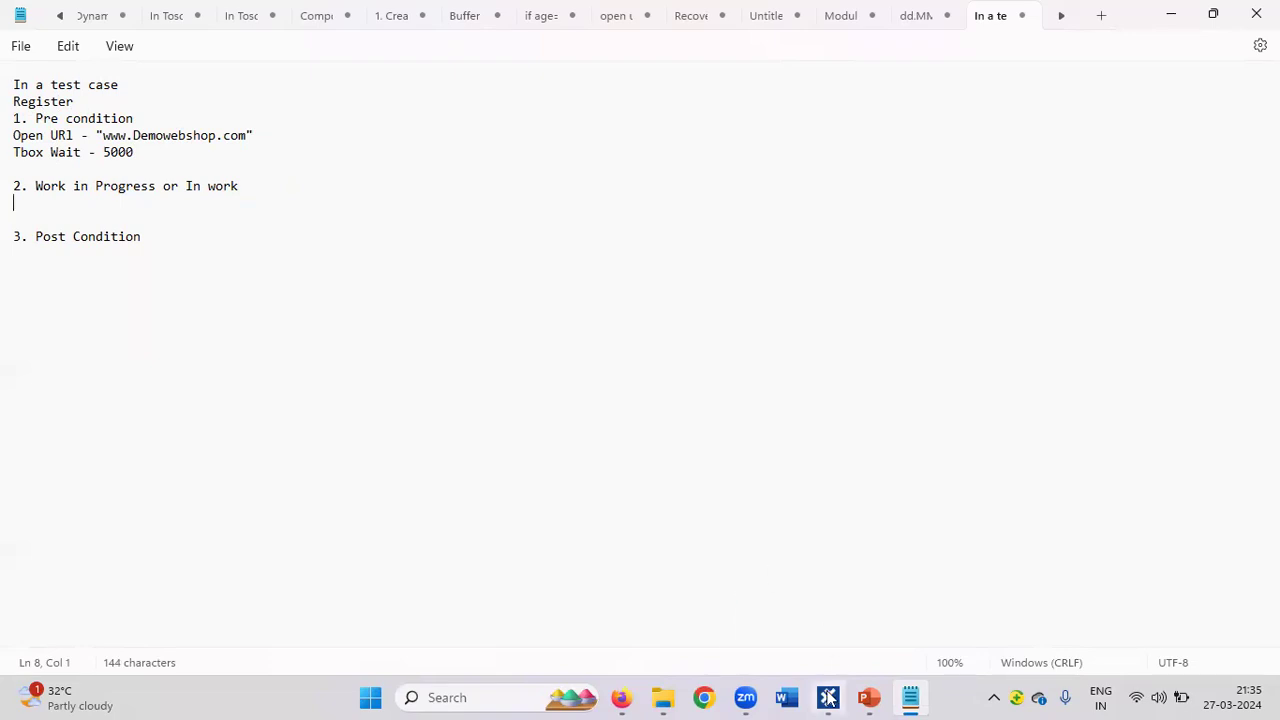
click(828, 698)
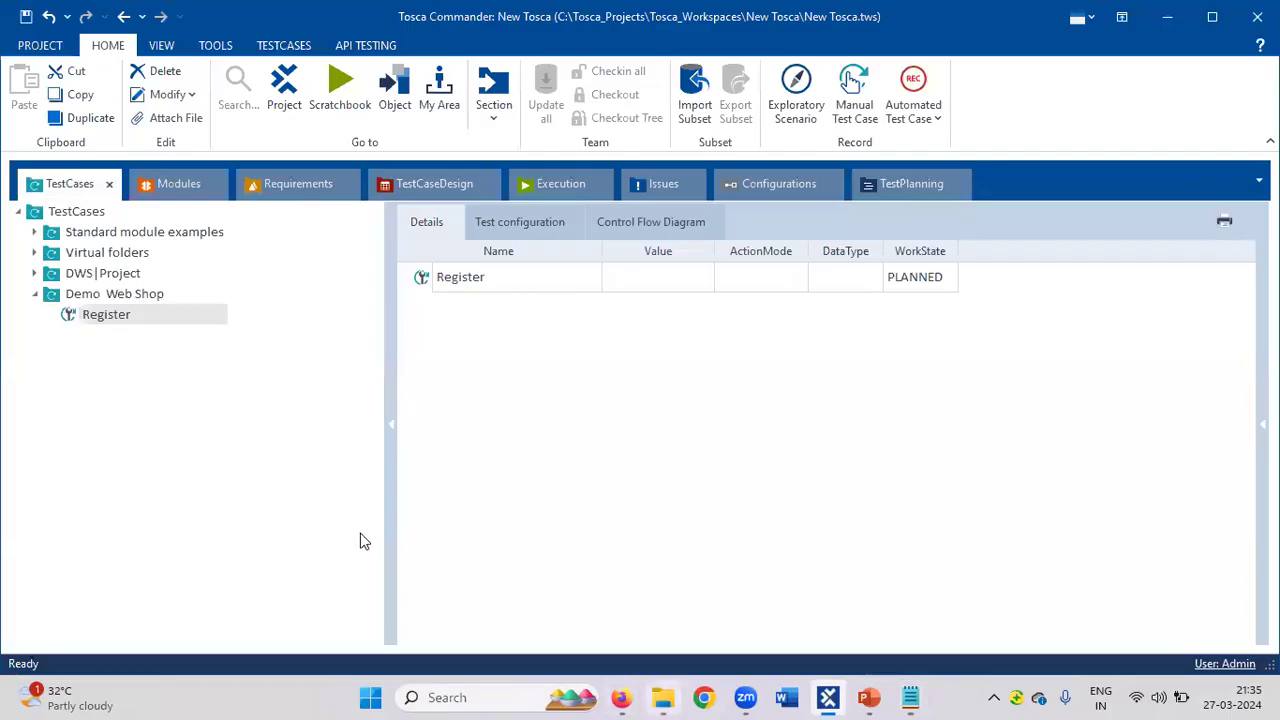
Review the login and register modules in the Modules tree, then return to the Notepad notes.
click(152, 190)
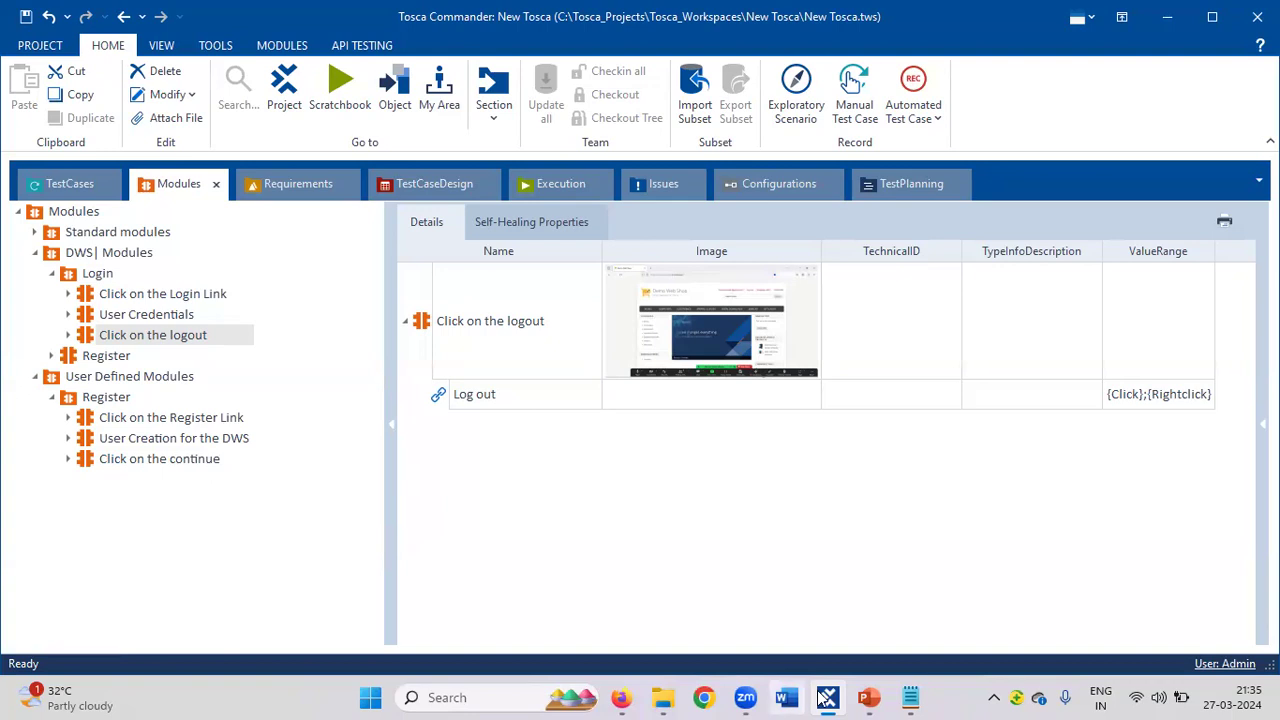
mouse_move(828, 698)
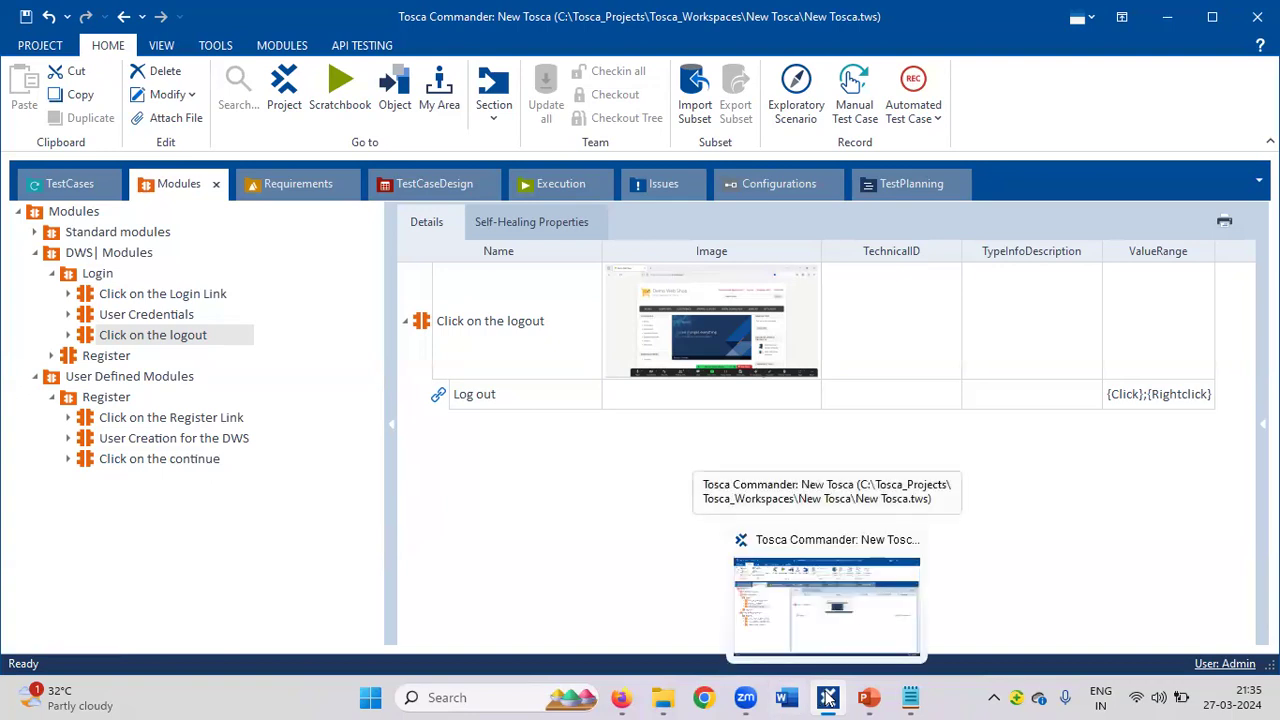
click(910, 698)
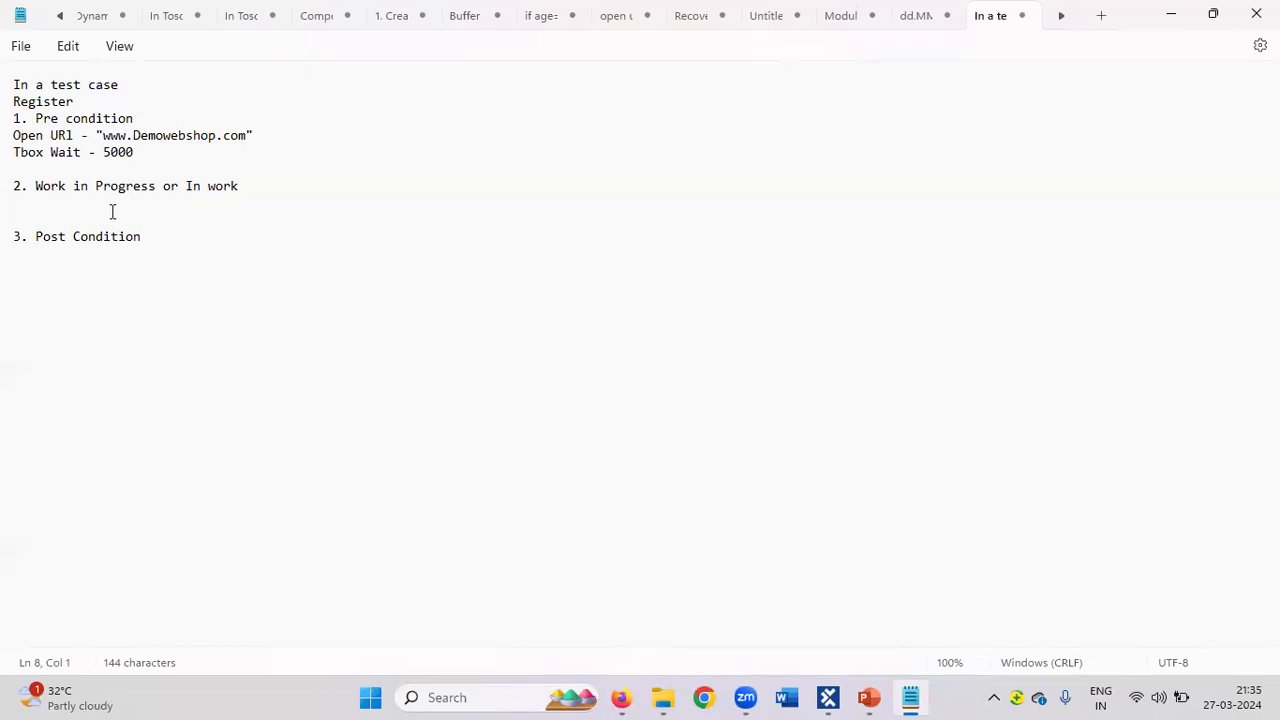
List 'Click on the Register Link', 'User Creation' and 'Click on Continue' under Work in Progress.
text(Click on the Register Link)
key(Return)
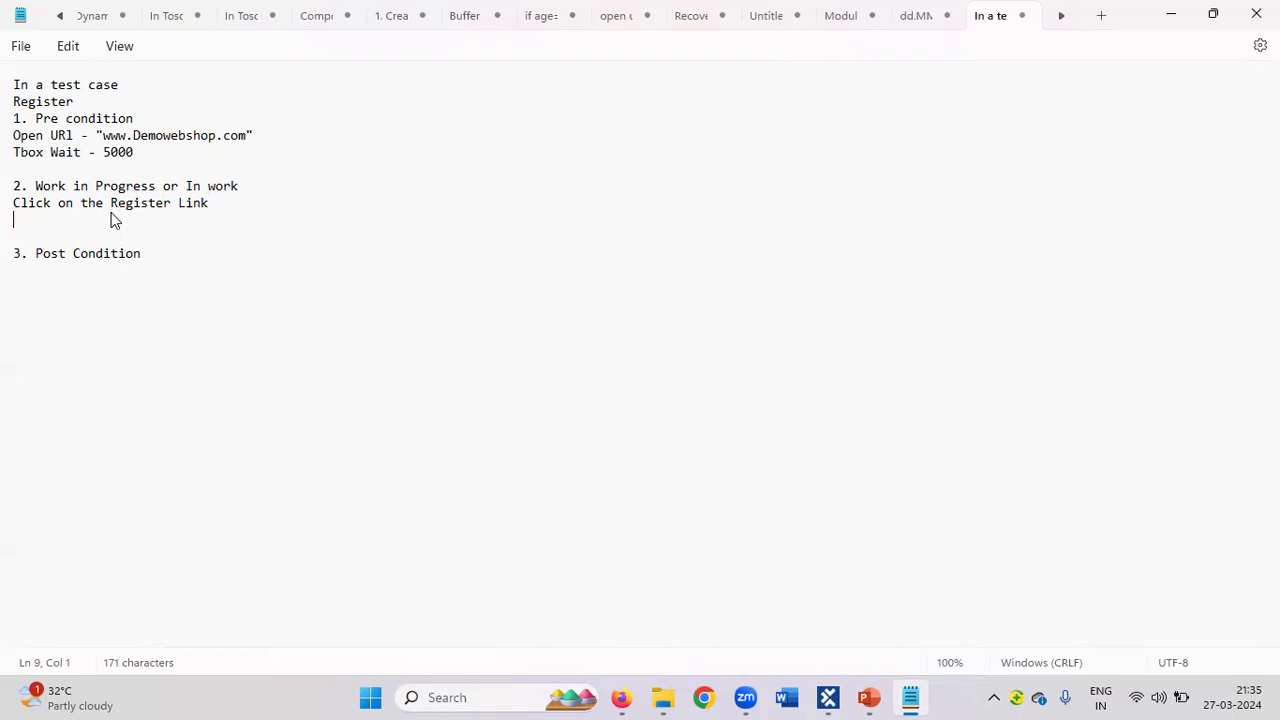
text(r)
text(Creation)
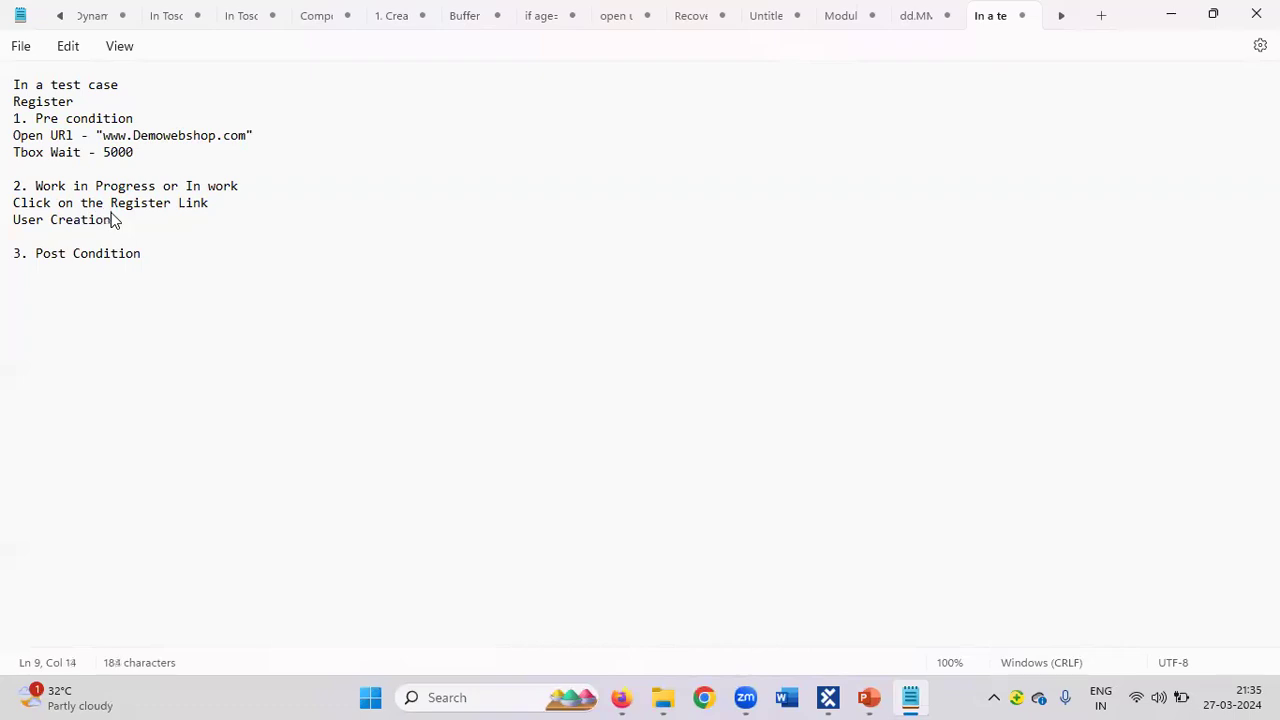
key(Return)
text(C)
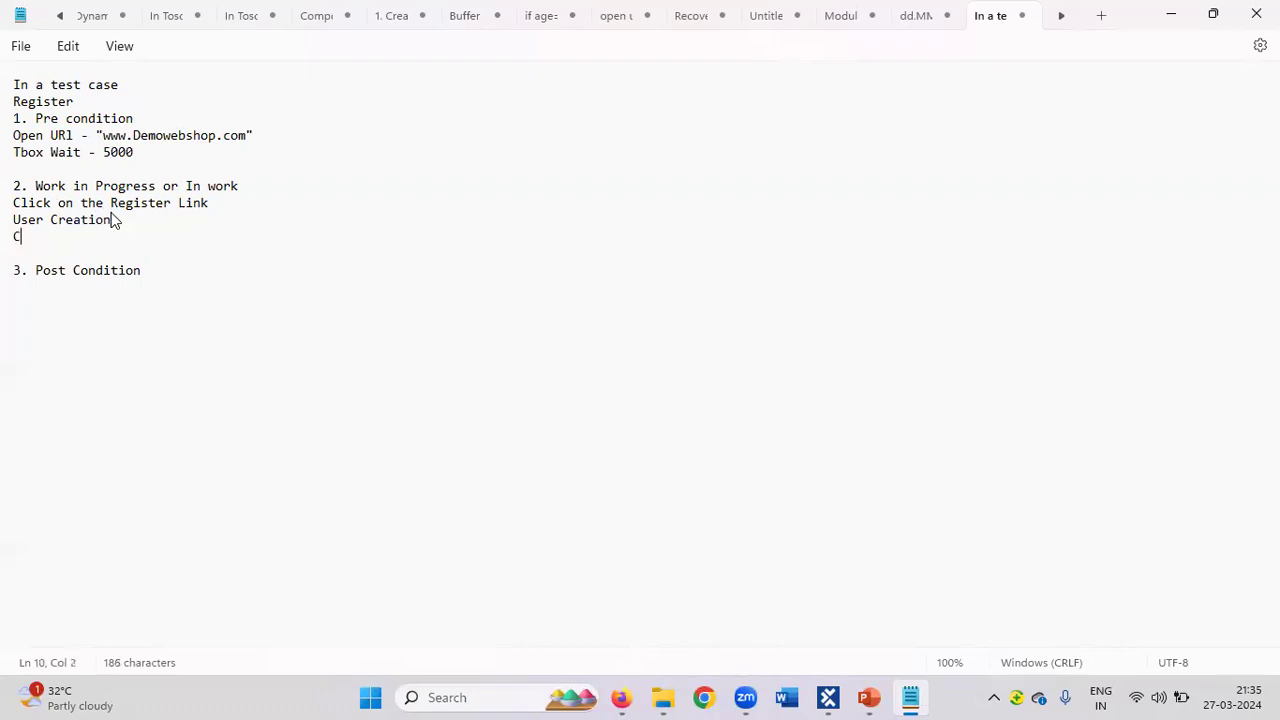
text(lick on)
text(Continue)
Add 'Click on Logout' and 'Close Browser' under '3. Post Condition'.
click(160, 272)
key(Return)
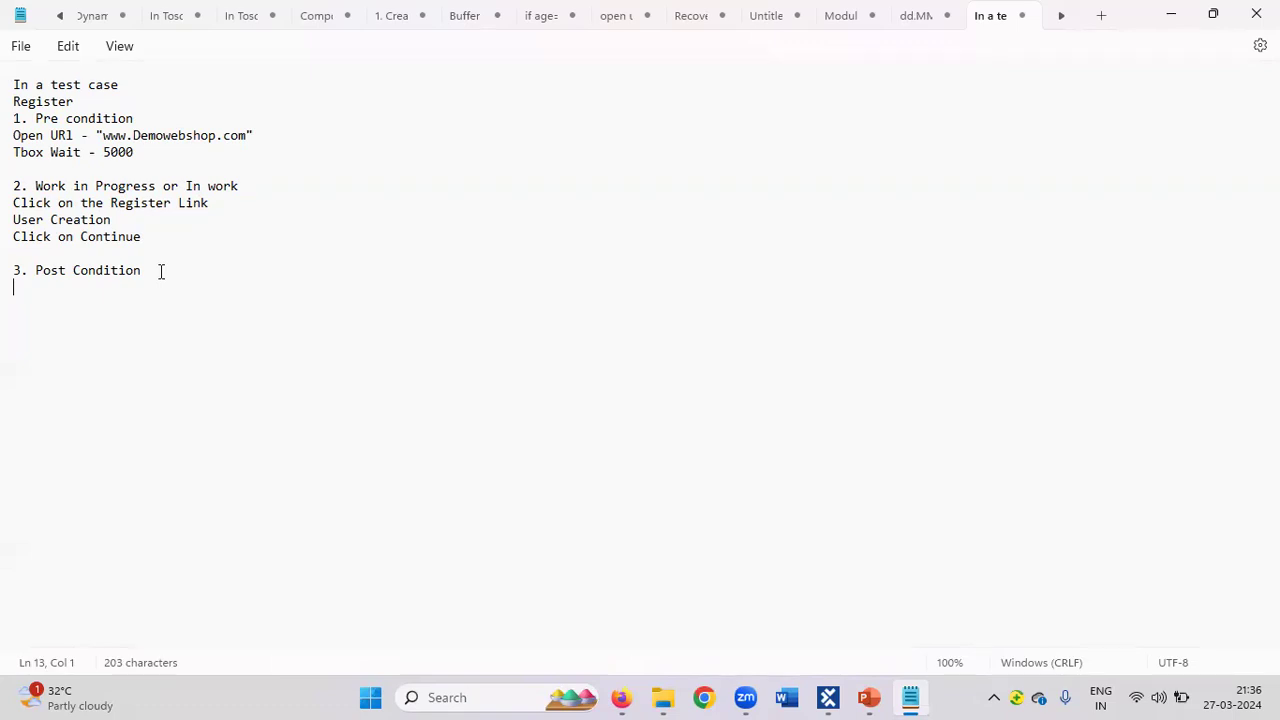
text(Click)
text(on Log)
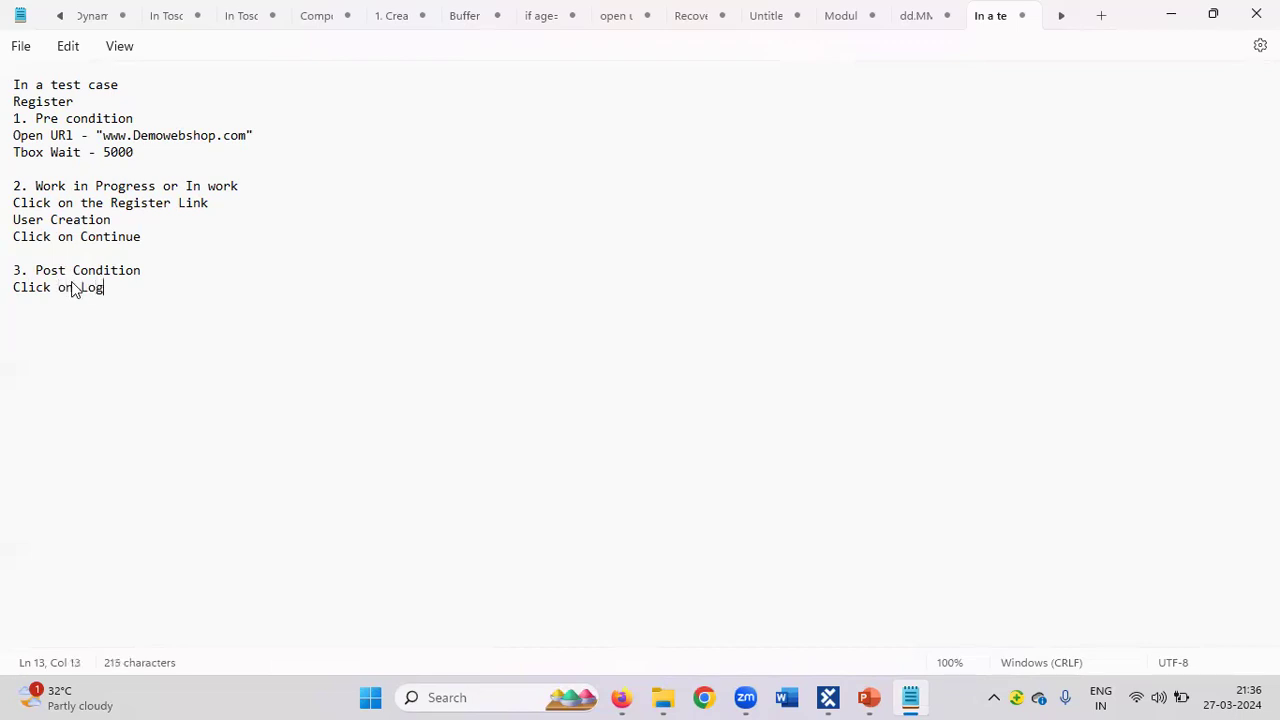
text(out)
key(Return)
text(Click)
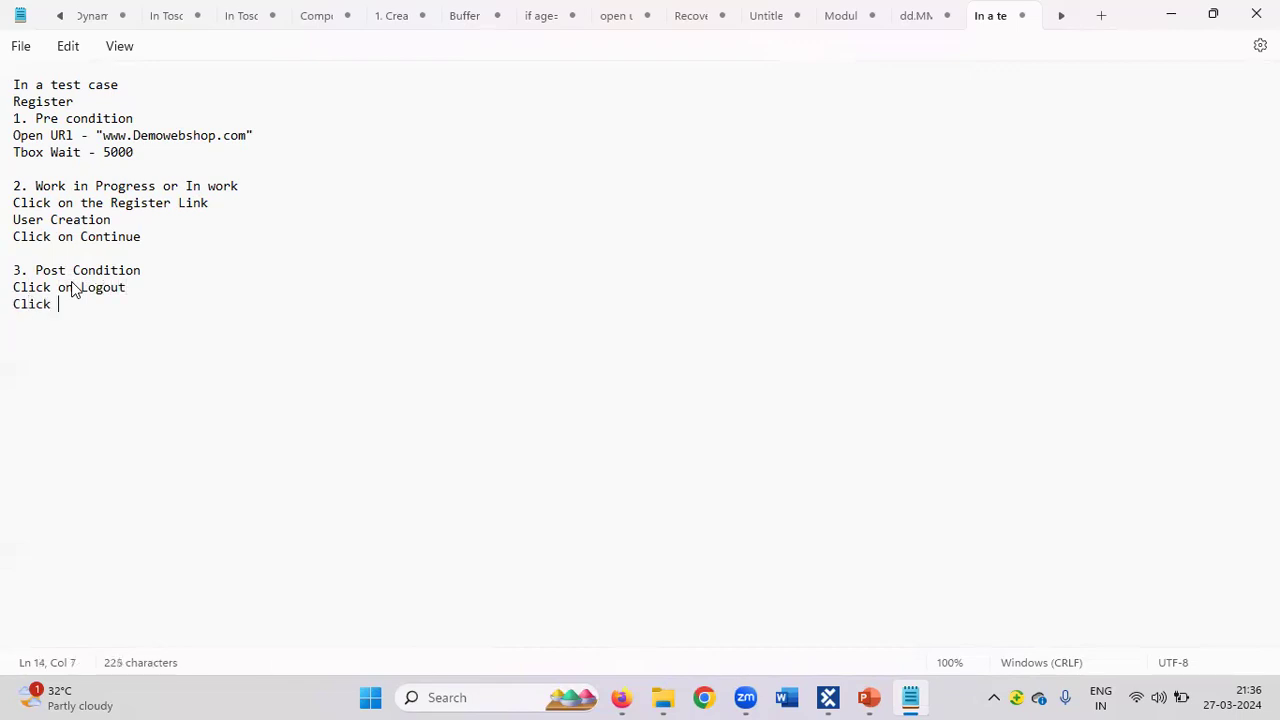
key(BackSpace)
key(BackSpace)
key(BackSpace)
key(BackSpace)
key(BackSpace)
key(BackSpace)
text(Close Broser)
key(BackSpace)
key(BackSpace)
key(BackSpace)
text(wser)
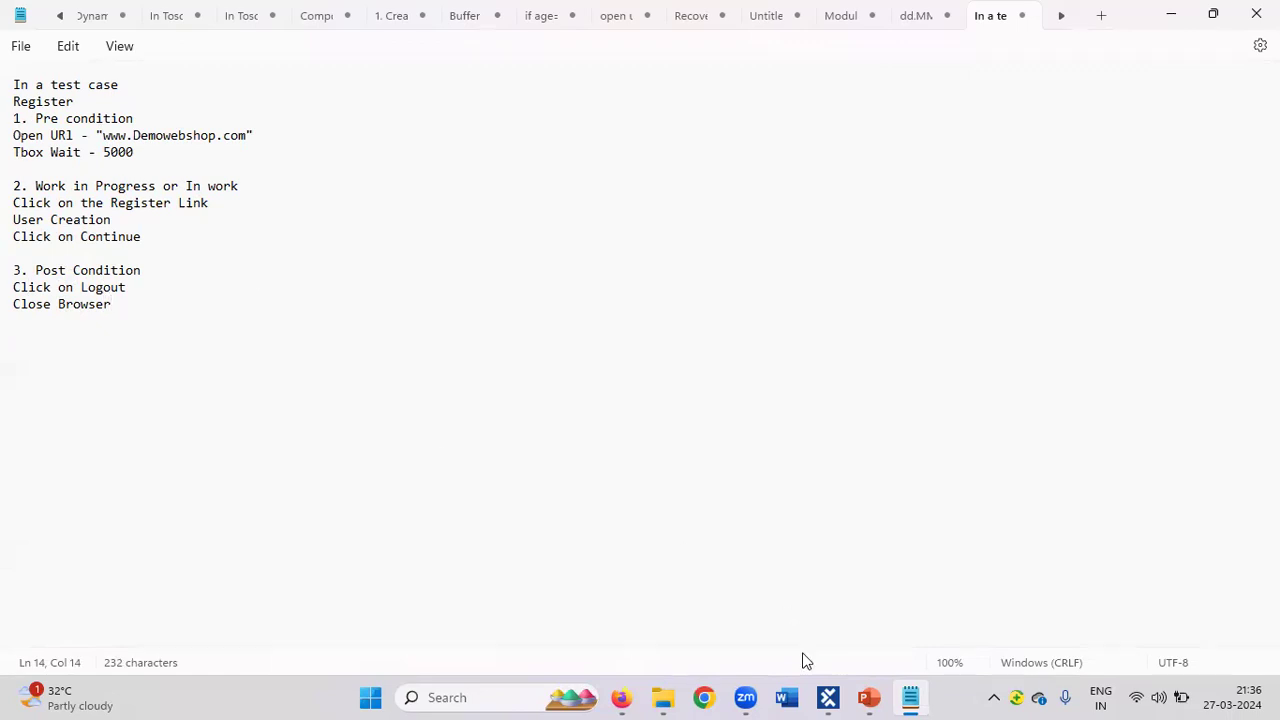
click(828, 697)
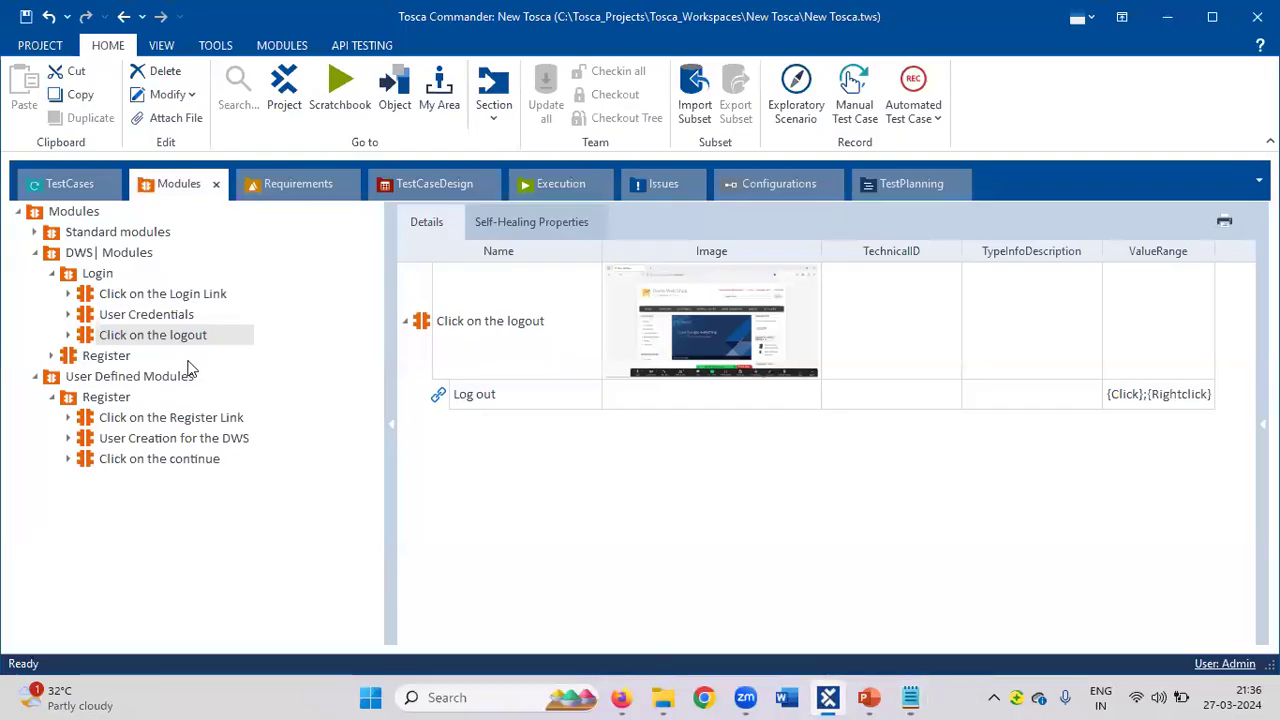
Create a 'Pre Condition' folder under the Register test case.
click(60, 186)
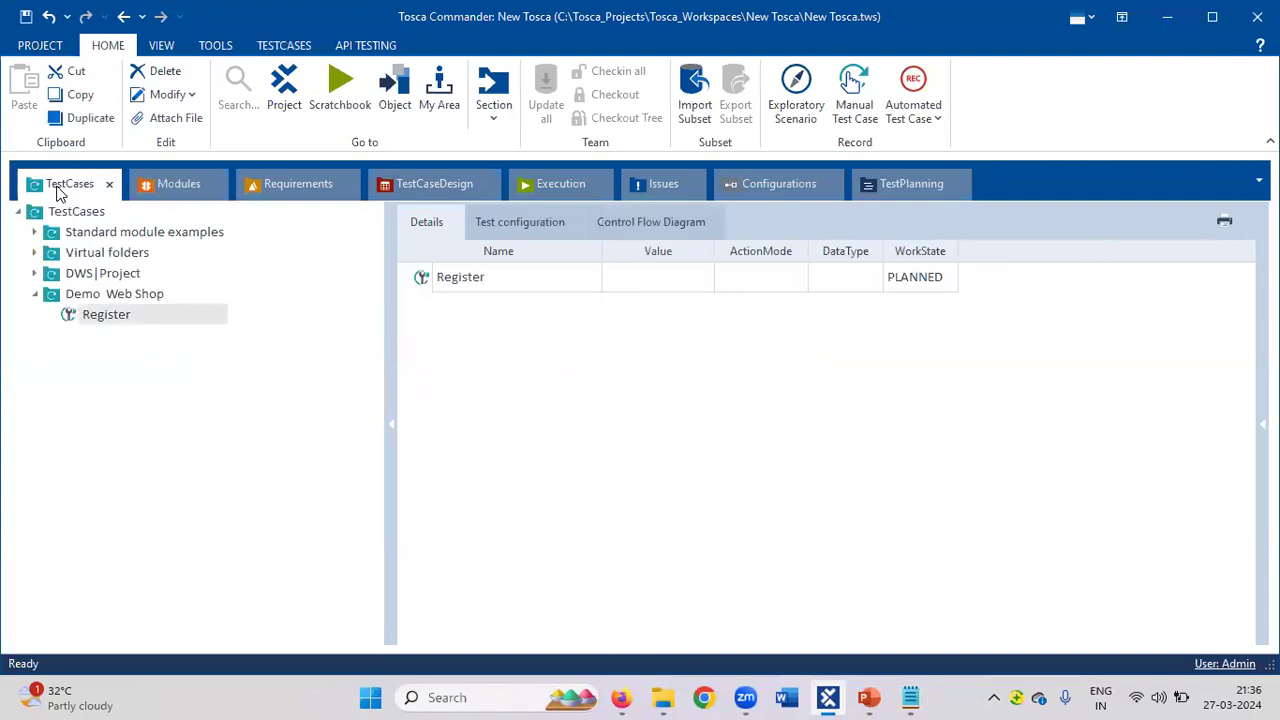
right_click(110, 322)
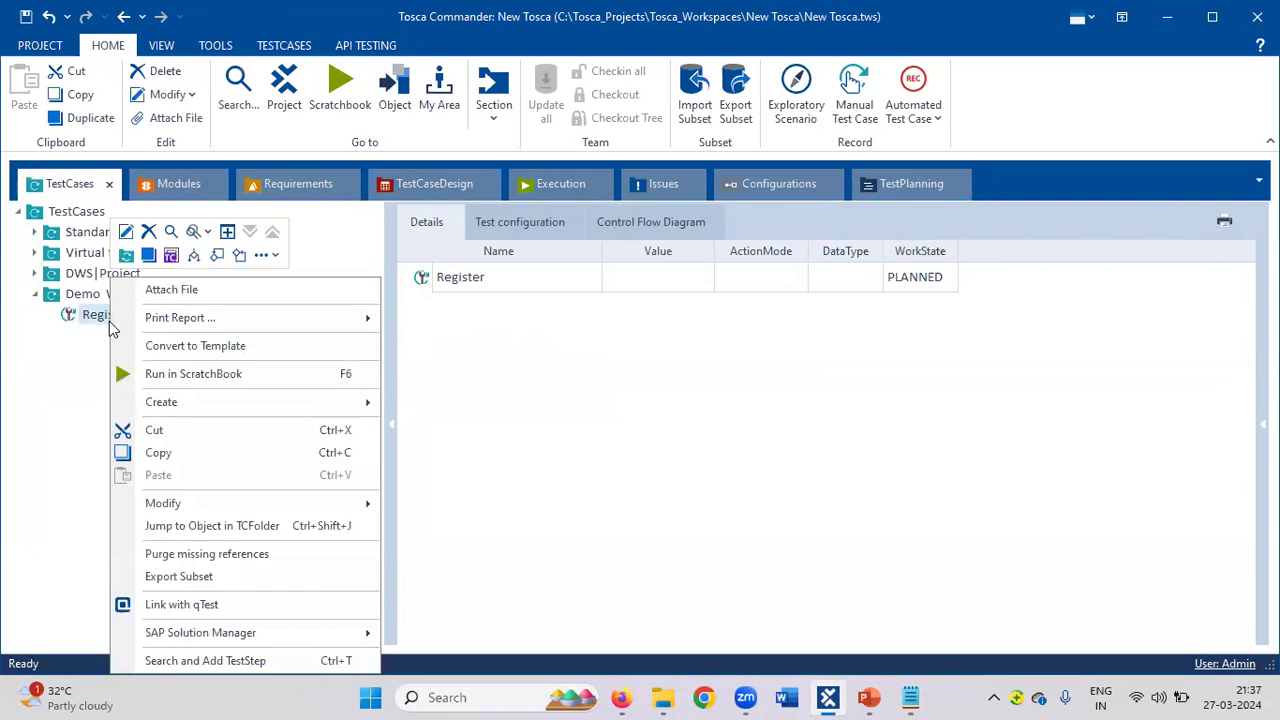
click(126, 255)
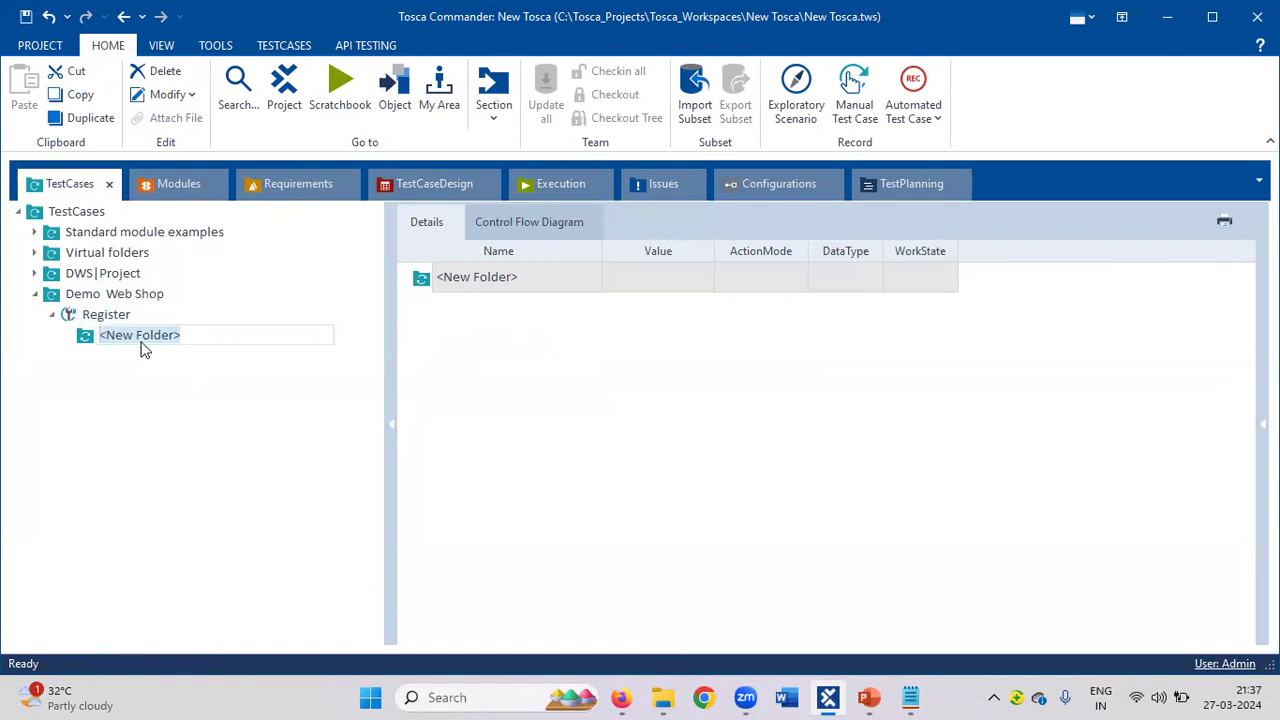
text(Pre Condition)
key(Return)
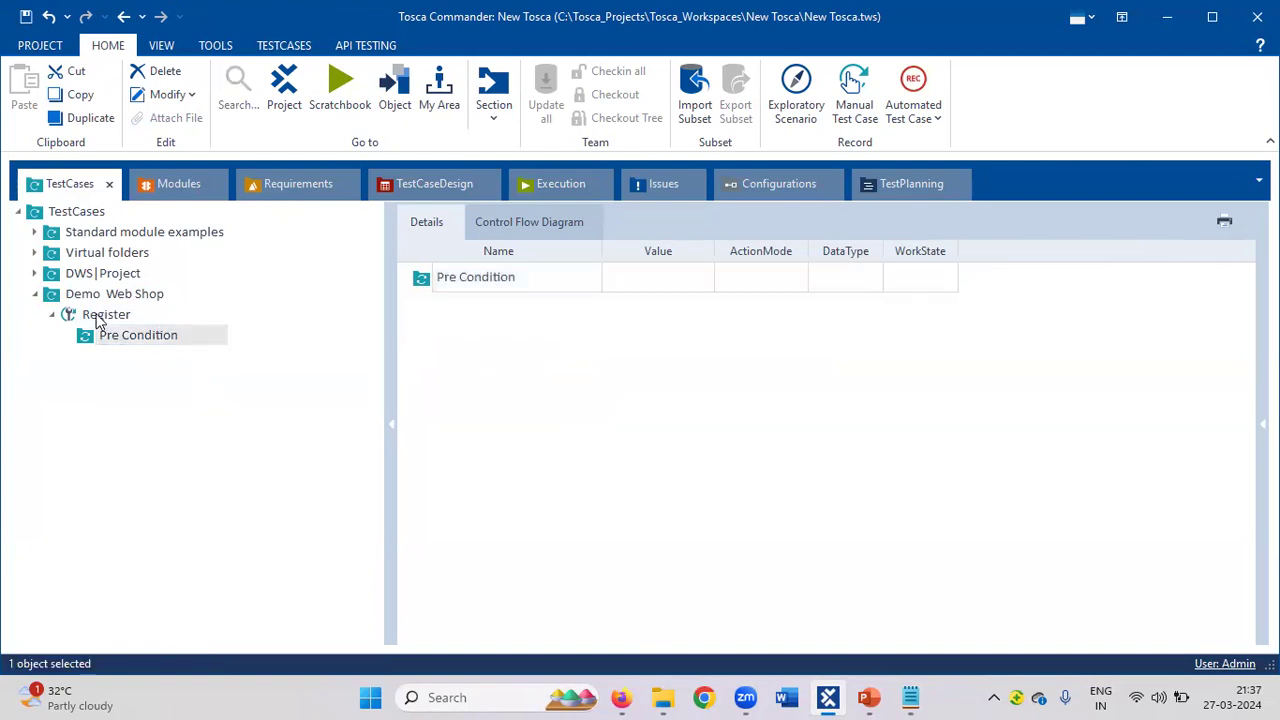
Add 'Work in Progress' and 'Post Condition' folders under Register.
right_click(97, 318)
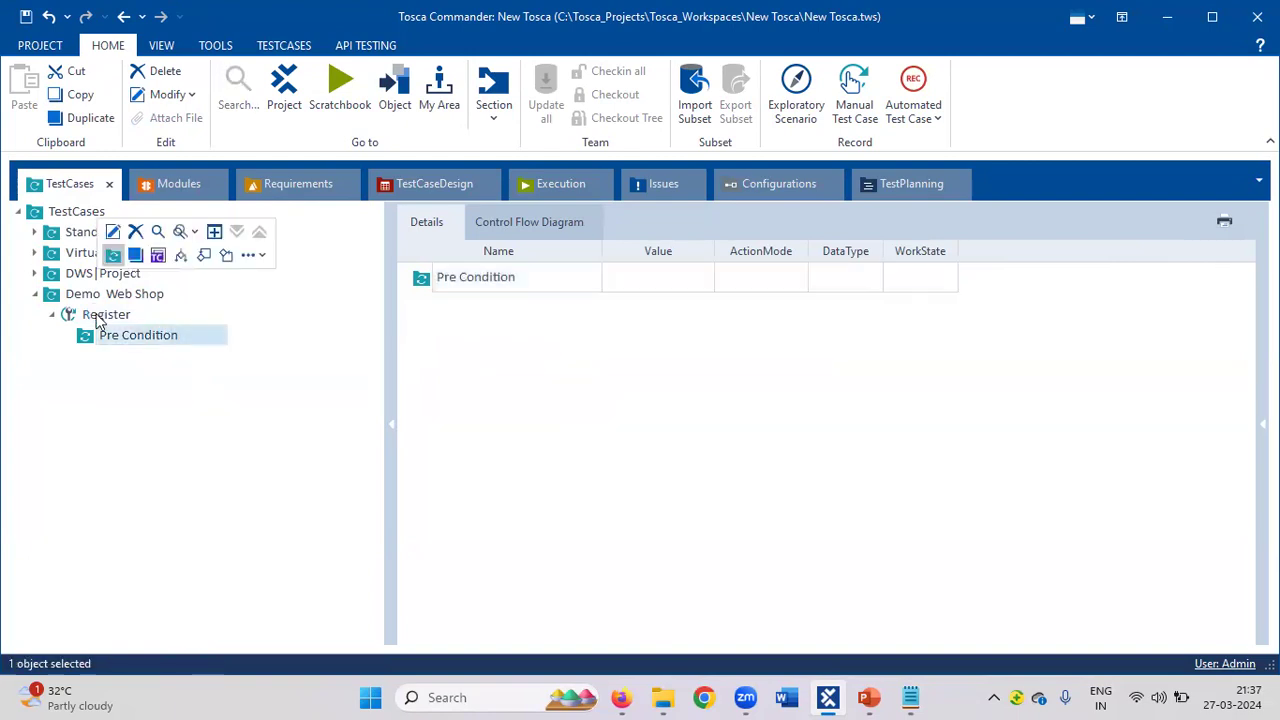
click(113, 254)
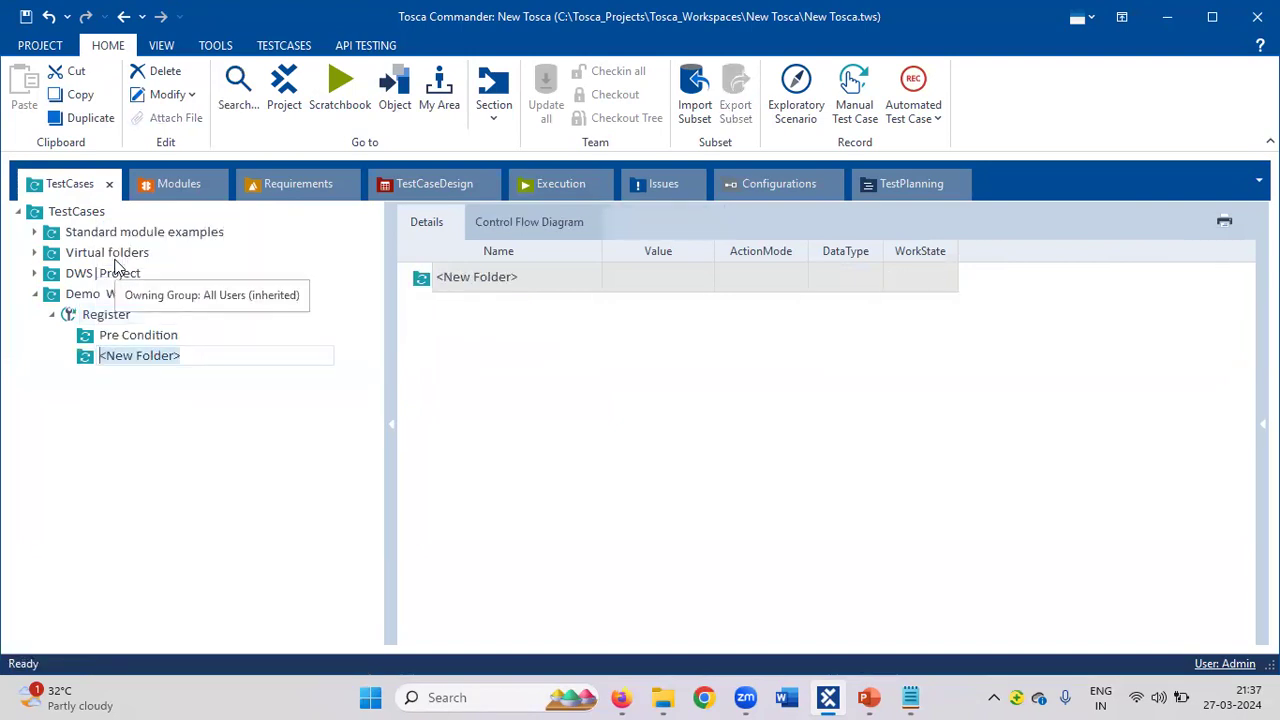
text(W)
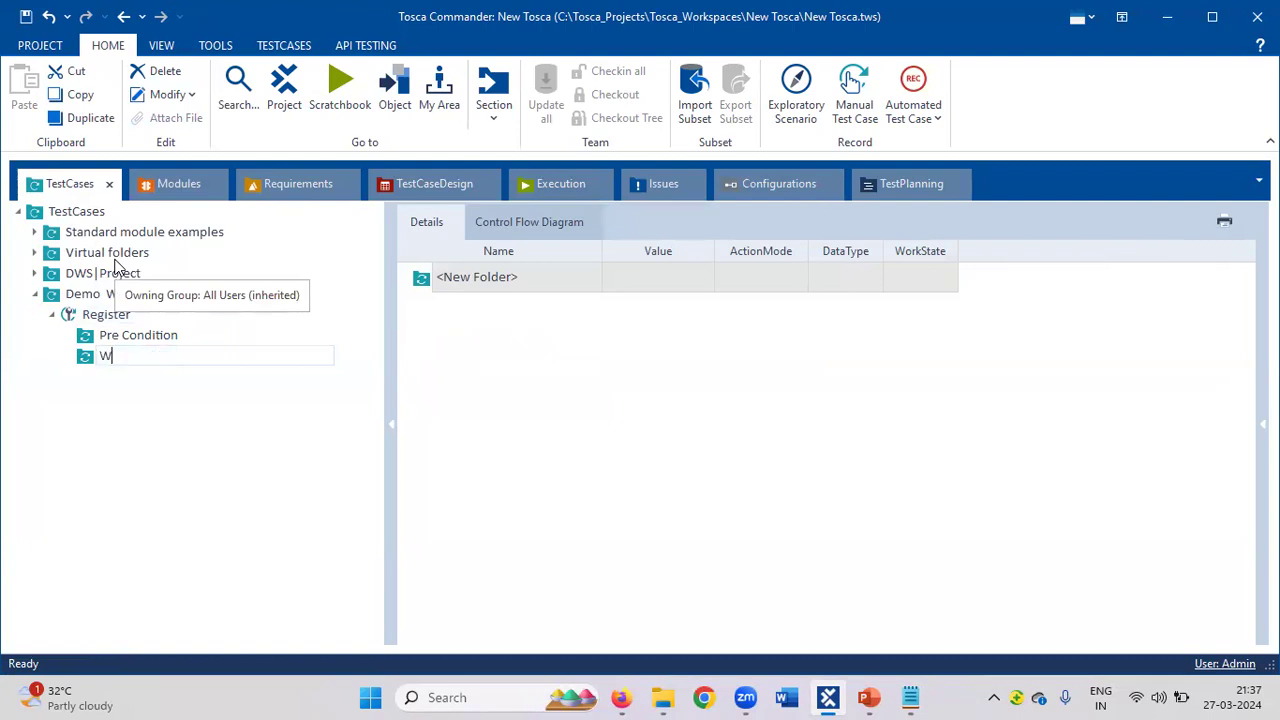
text(ork in Progress)
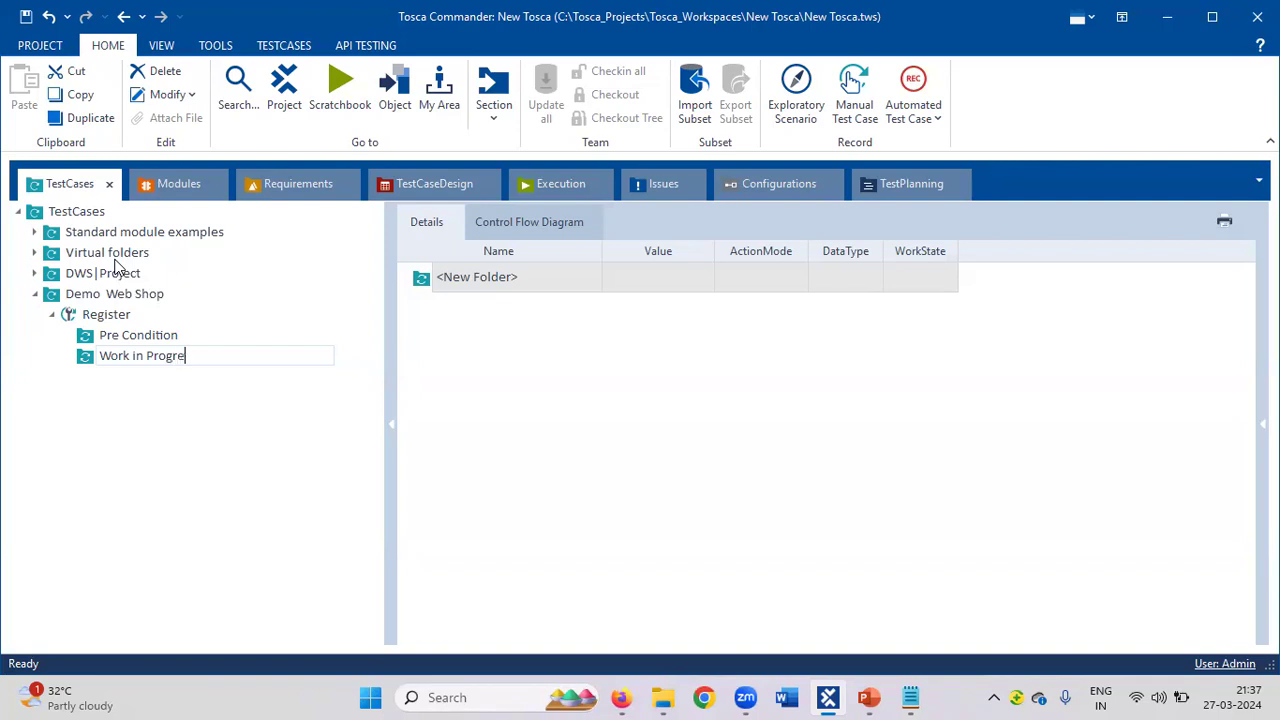
right_click(100, 318)
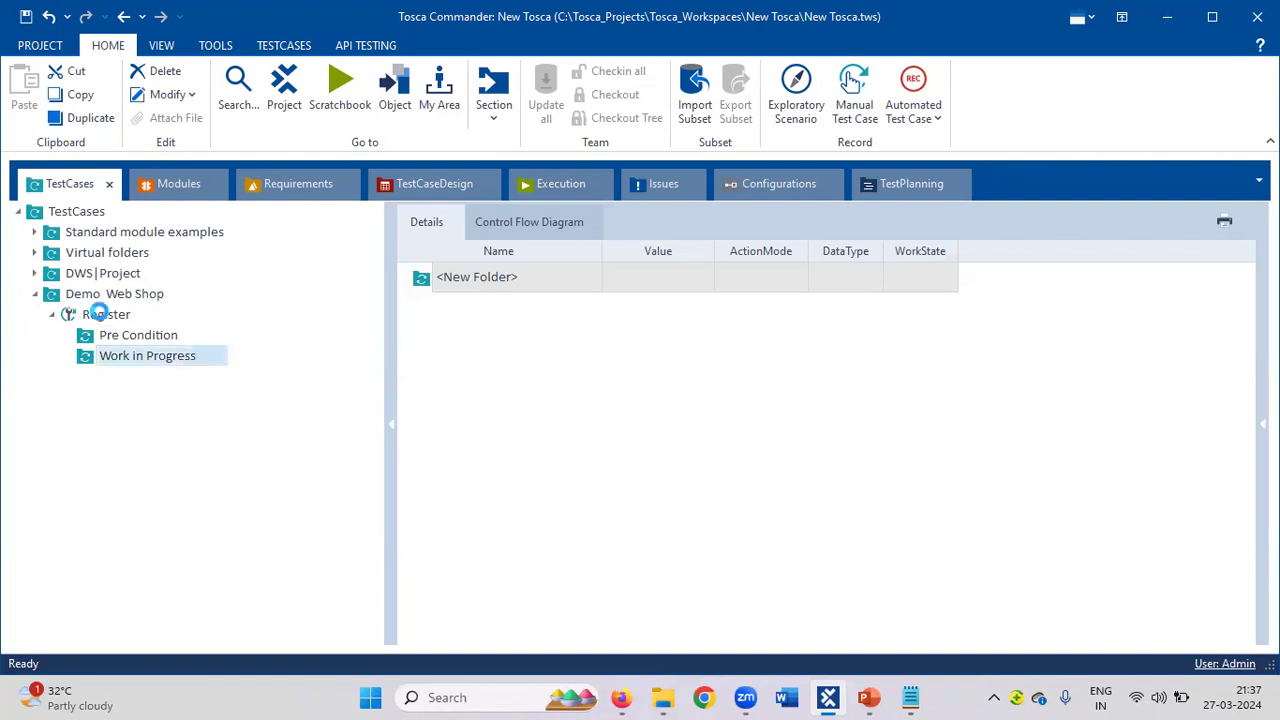
click(116, 255)
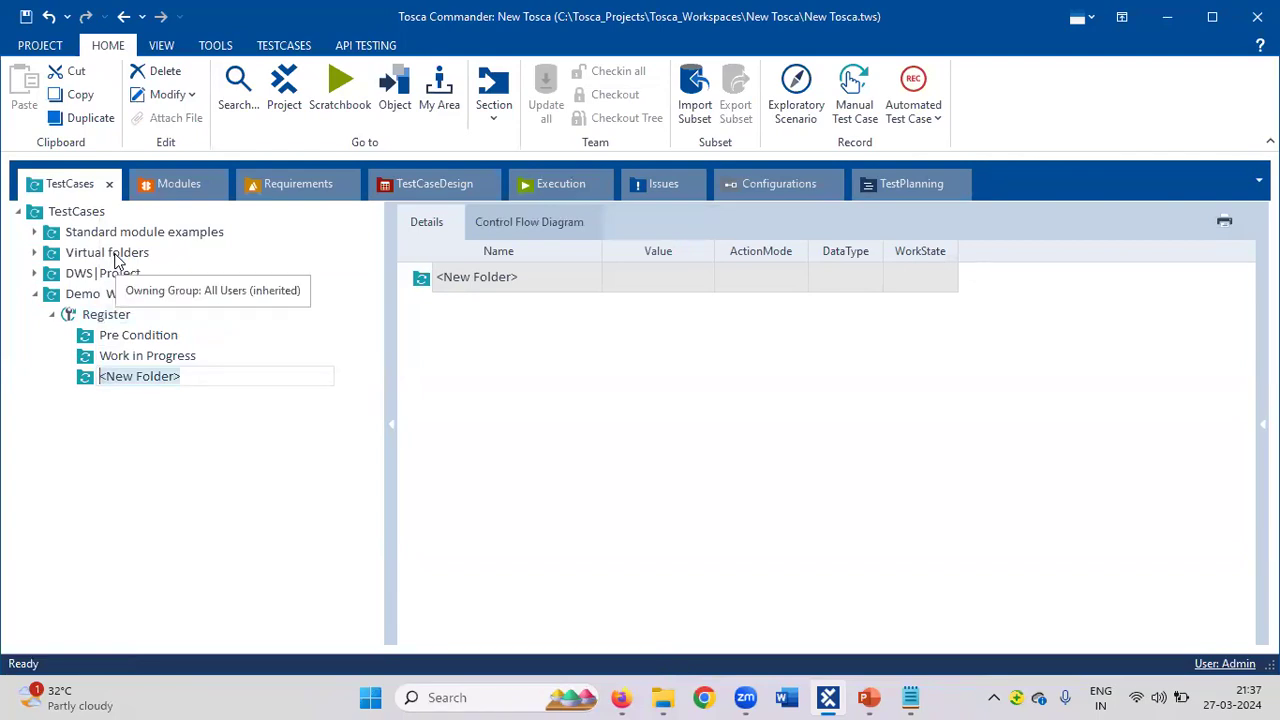
text(Post )
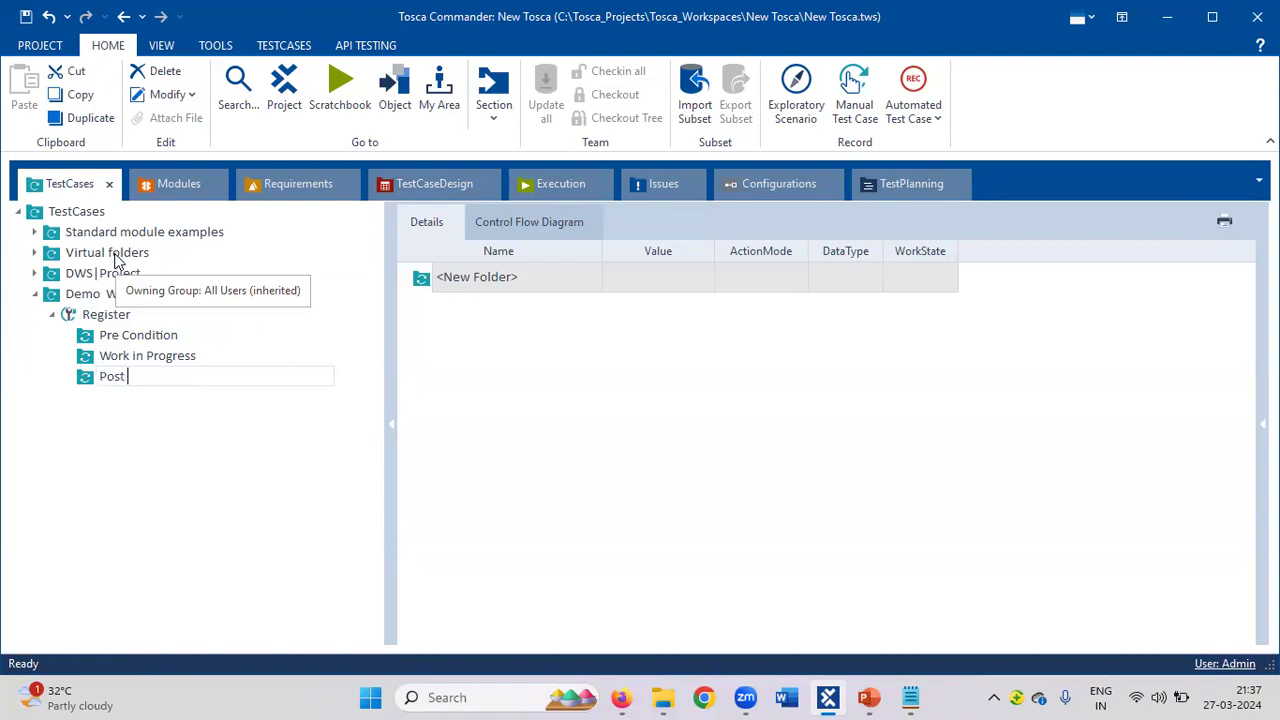
text(Conditoo)
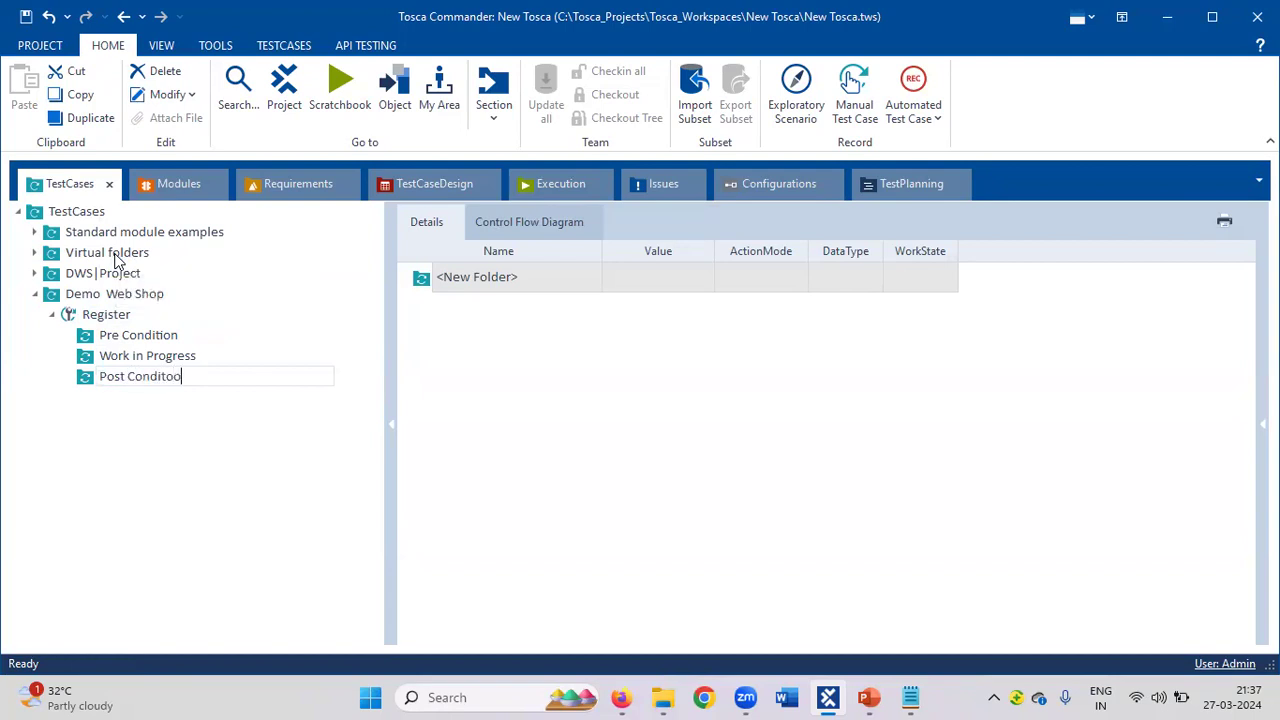
key(BackSpace)
key(BackSpace)
text(ion)
Commit the Post Condition folder name, then open and dismiss Chrome's taskbar menus.
click(707, 697)
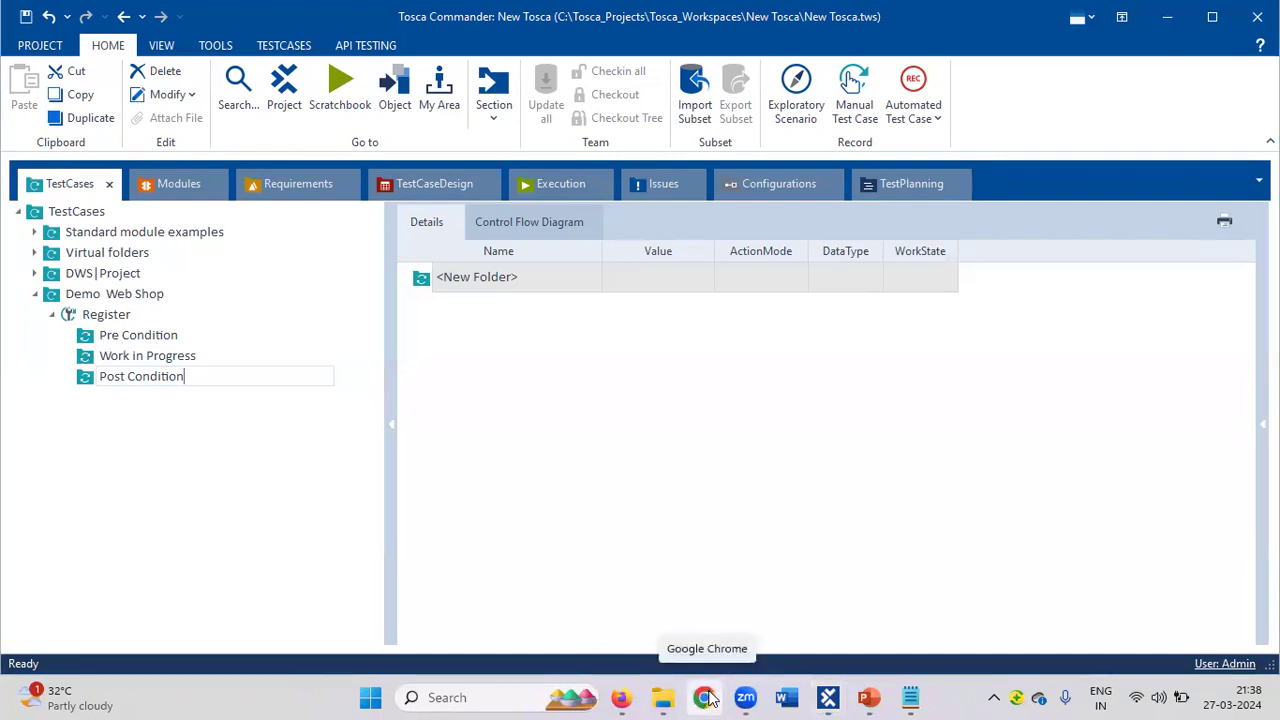
right_click(707, 697)
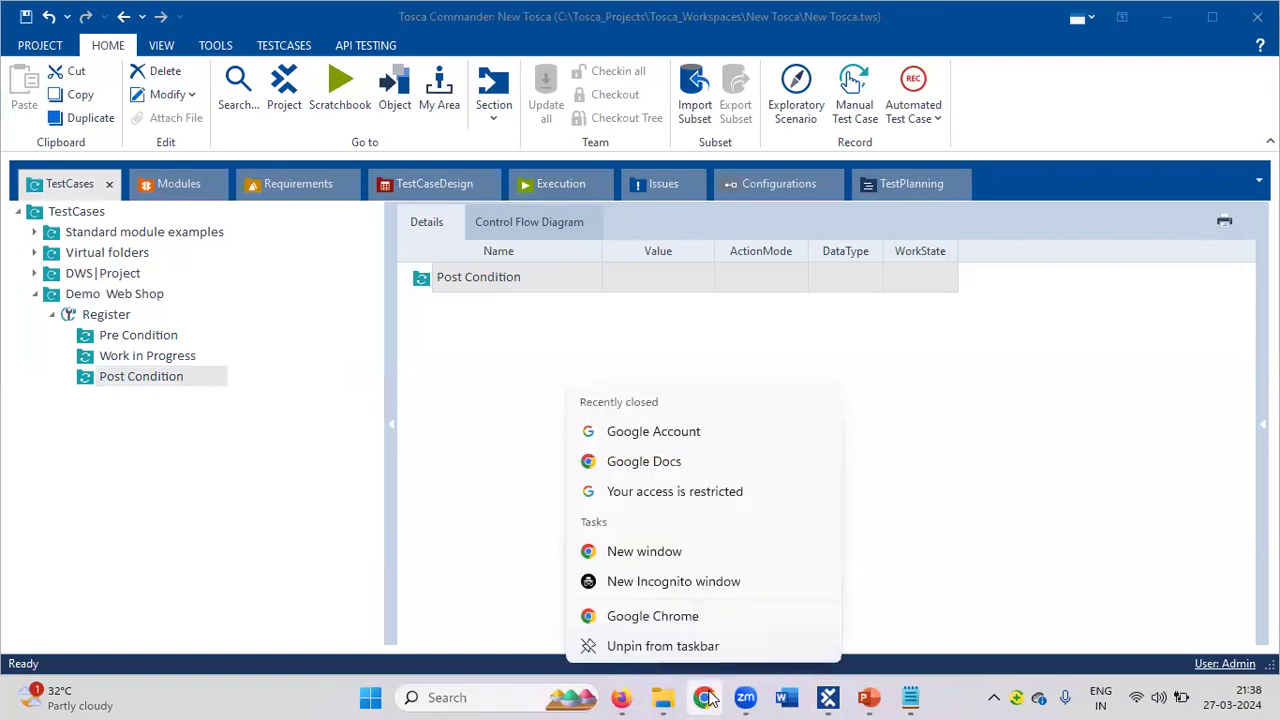
right_click(660, 625)
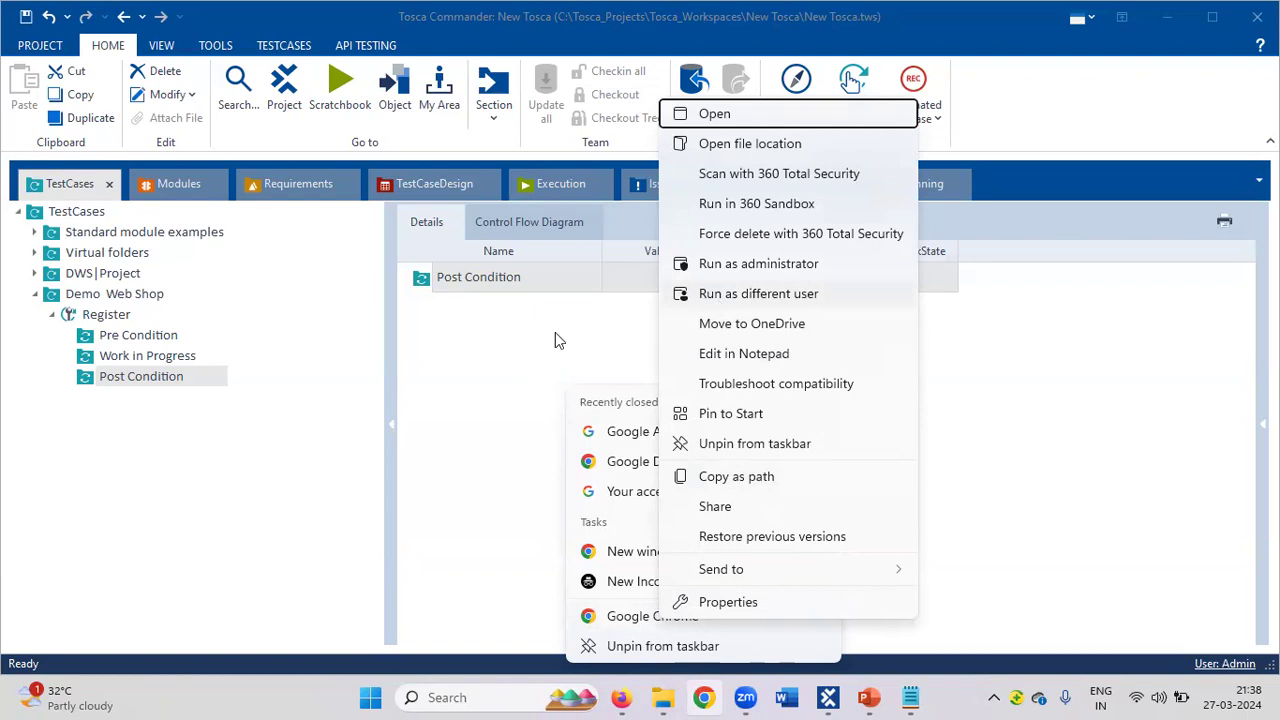
click(465, 388)
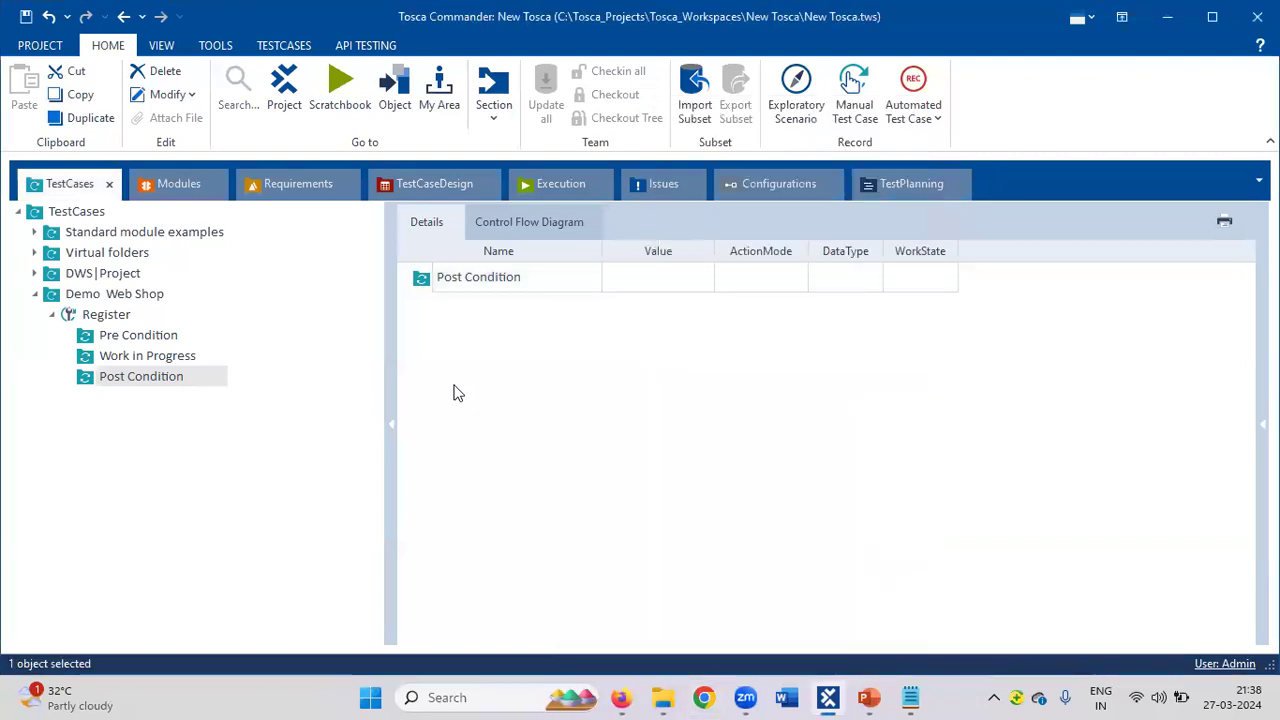
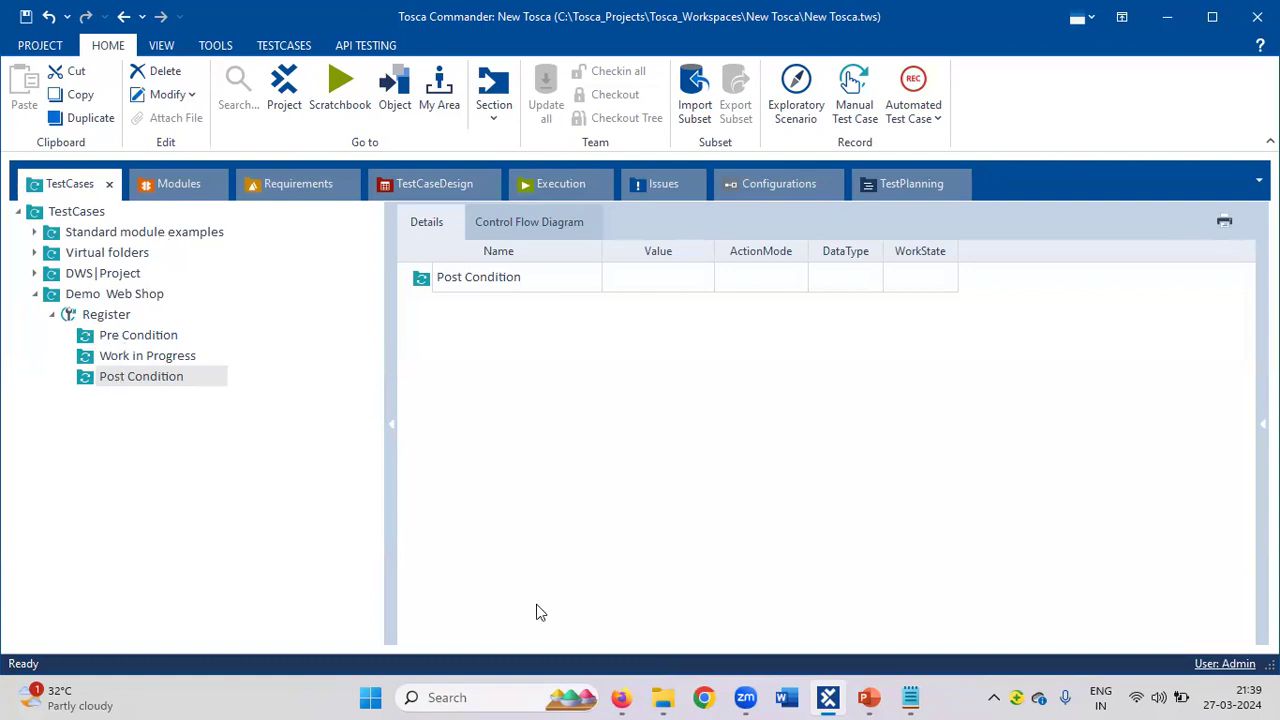
Add an OpenUrl (Html) step to the Register test case's Pre Condition.
mouse_move(868, 698)
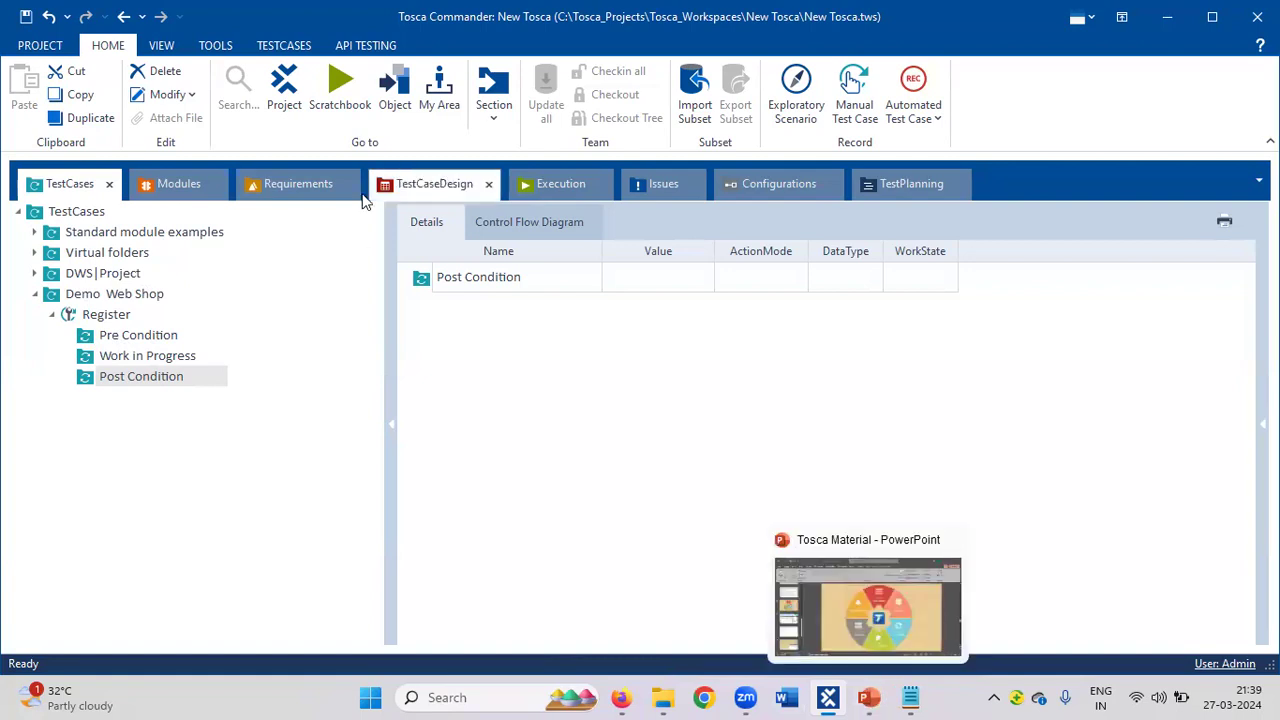
click(175, 184)
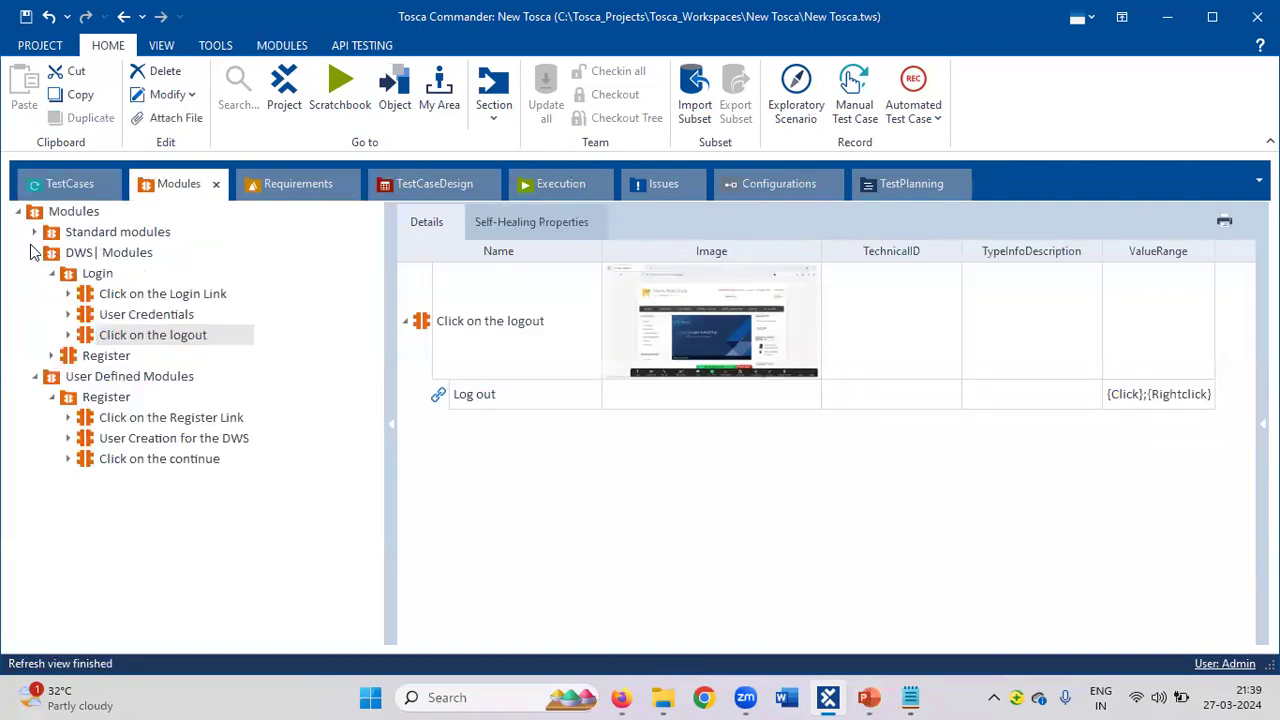
click(35, 252)
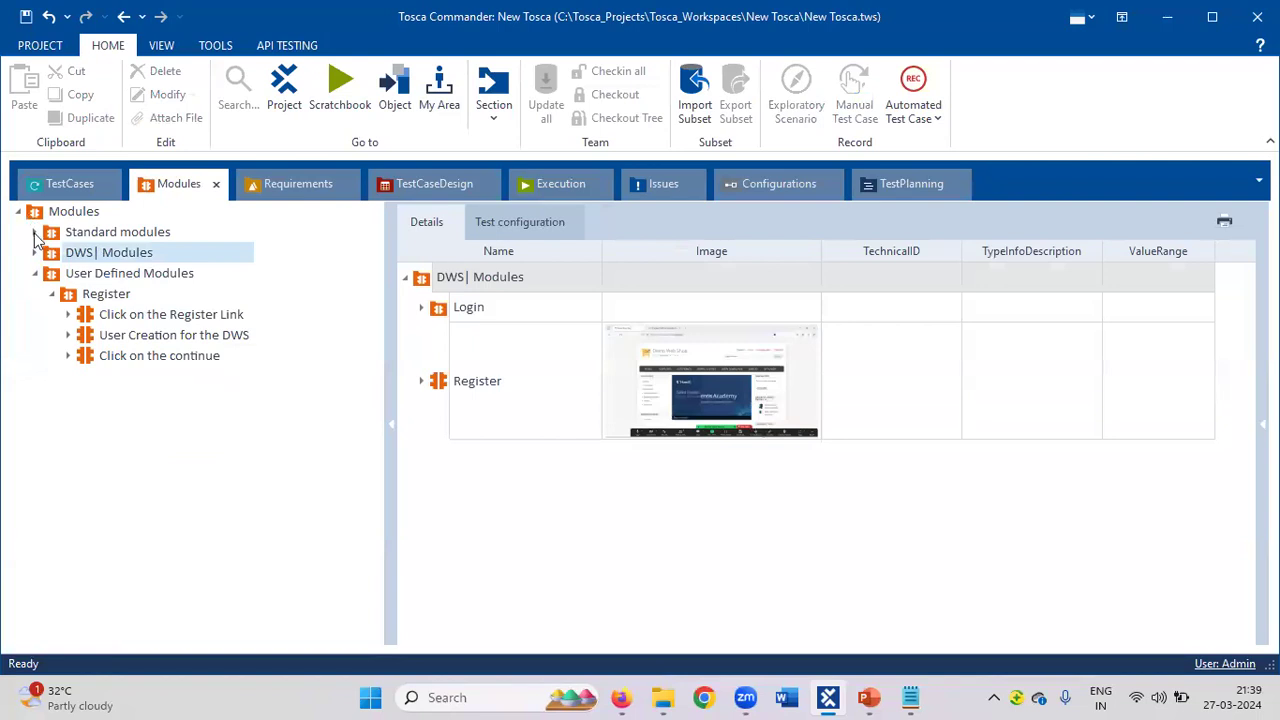
click(35, 232)
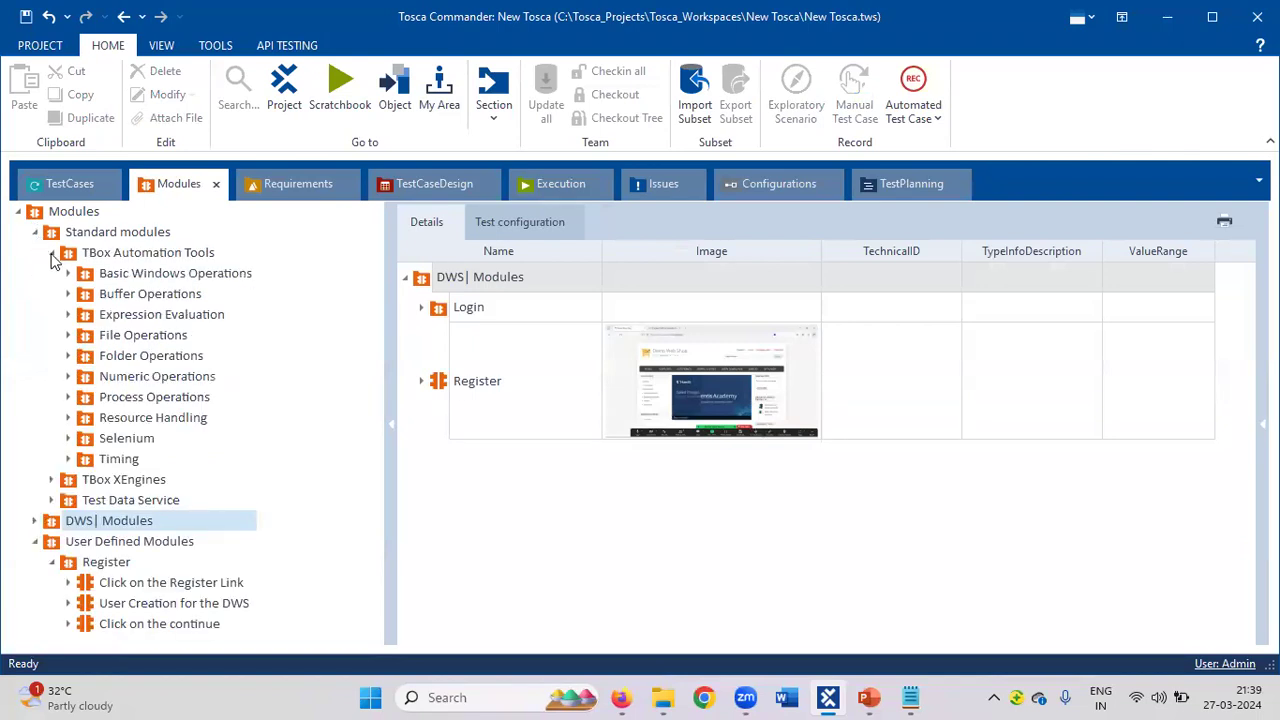
click(52, 253)
click(52, 274)
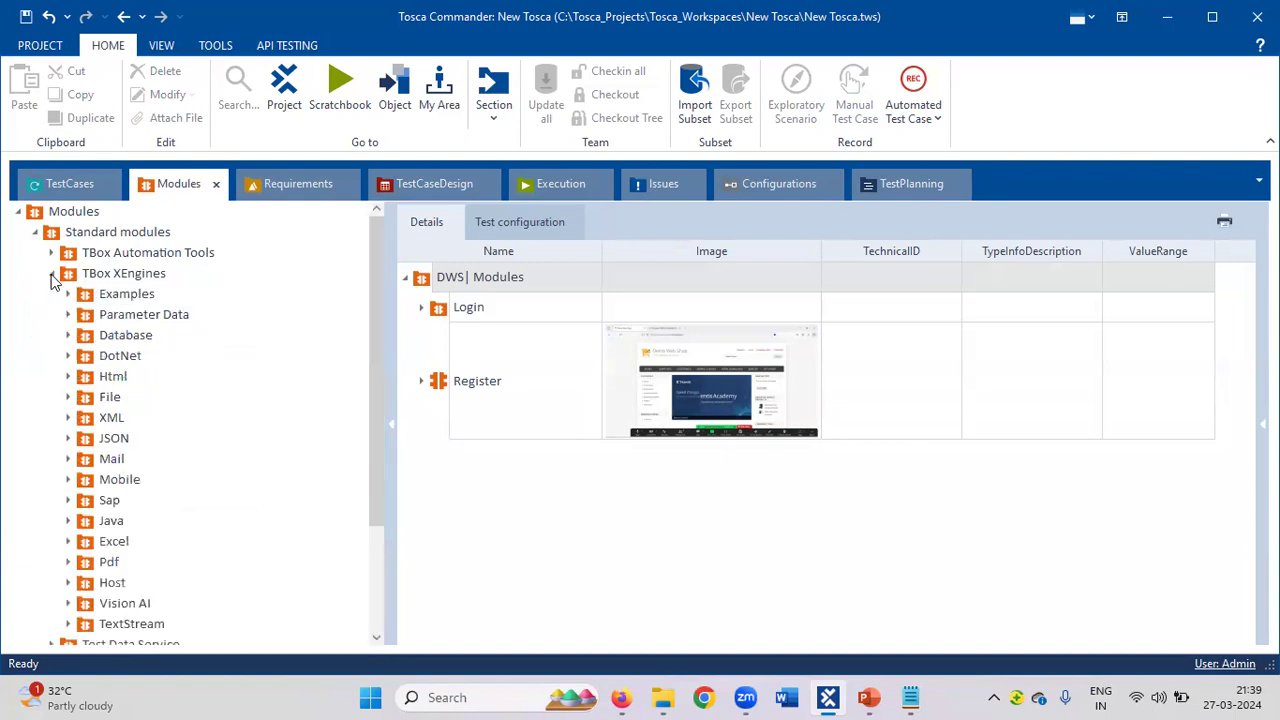
click(68, 377)
drag(104, 444, 105, 334)
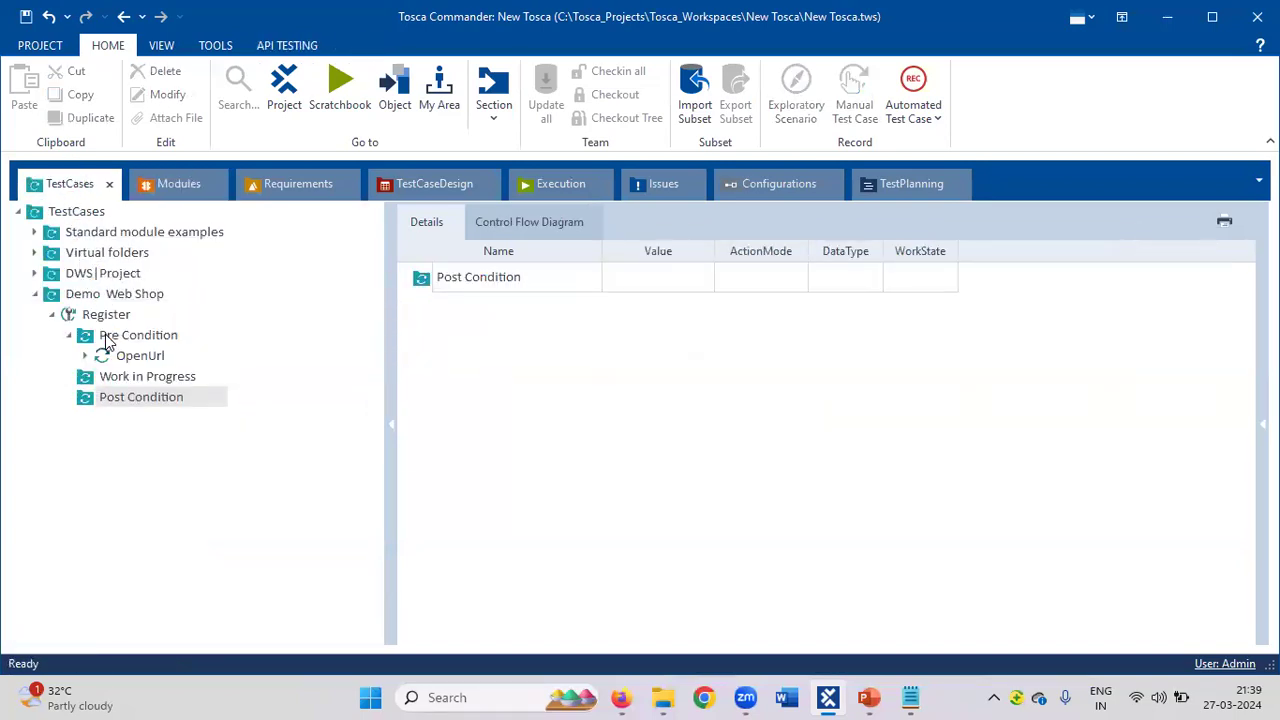
Add a TBox Wait (Timing) step after OpenUrl, then bring up the Notepad notes.
click(175, 192)
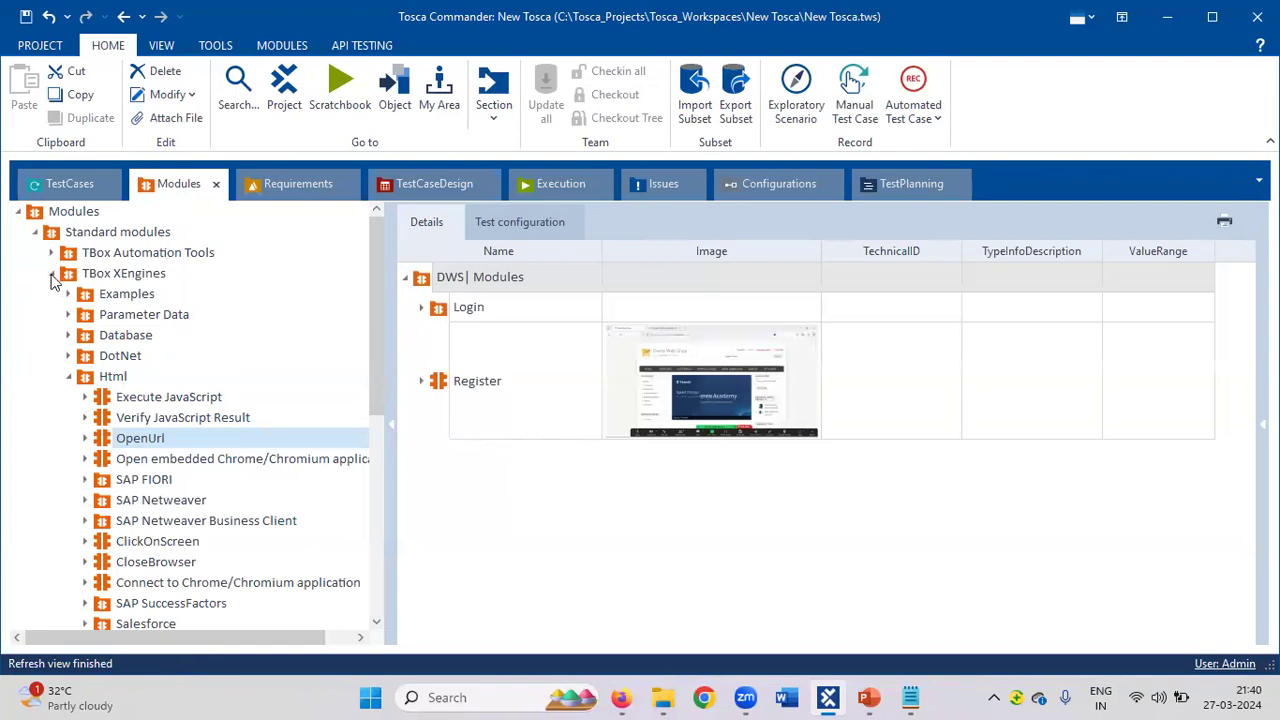
click(52, 274)
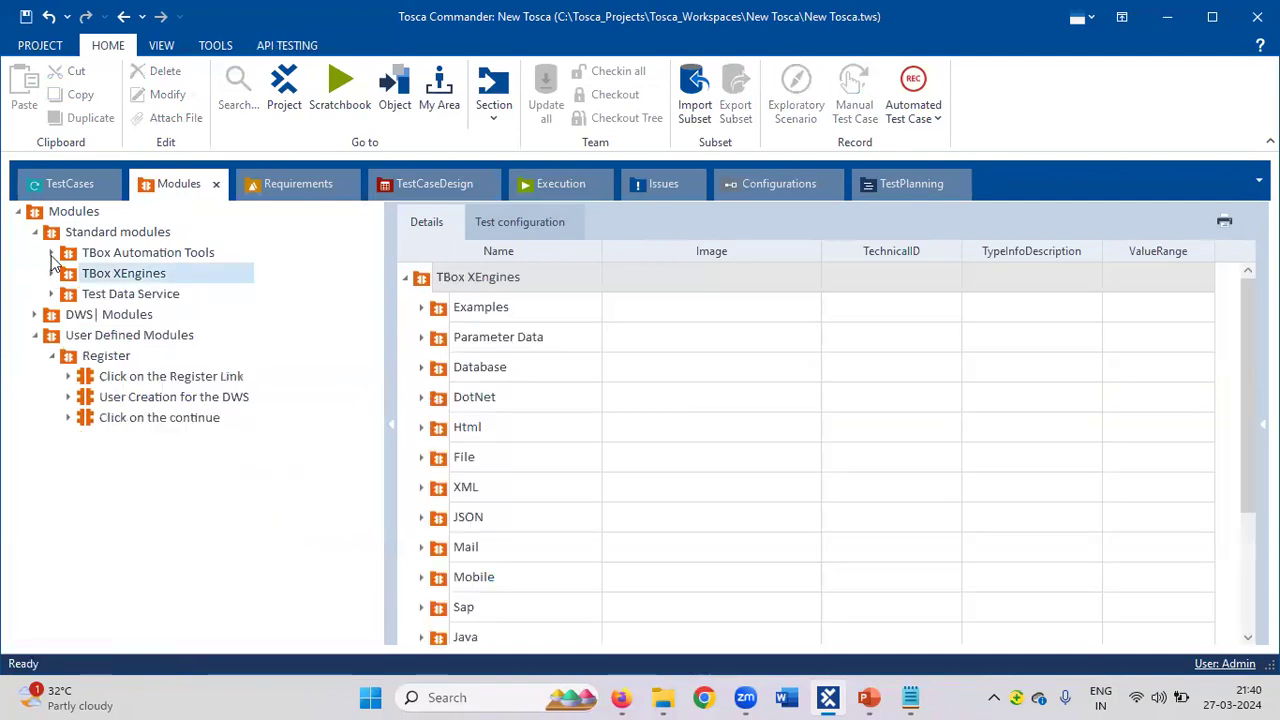
click(52, 254)
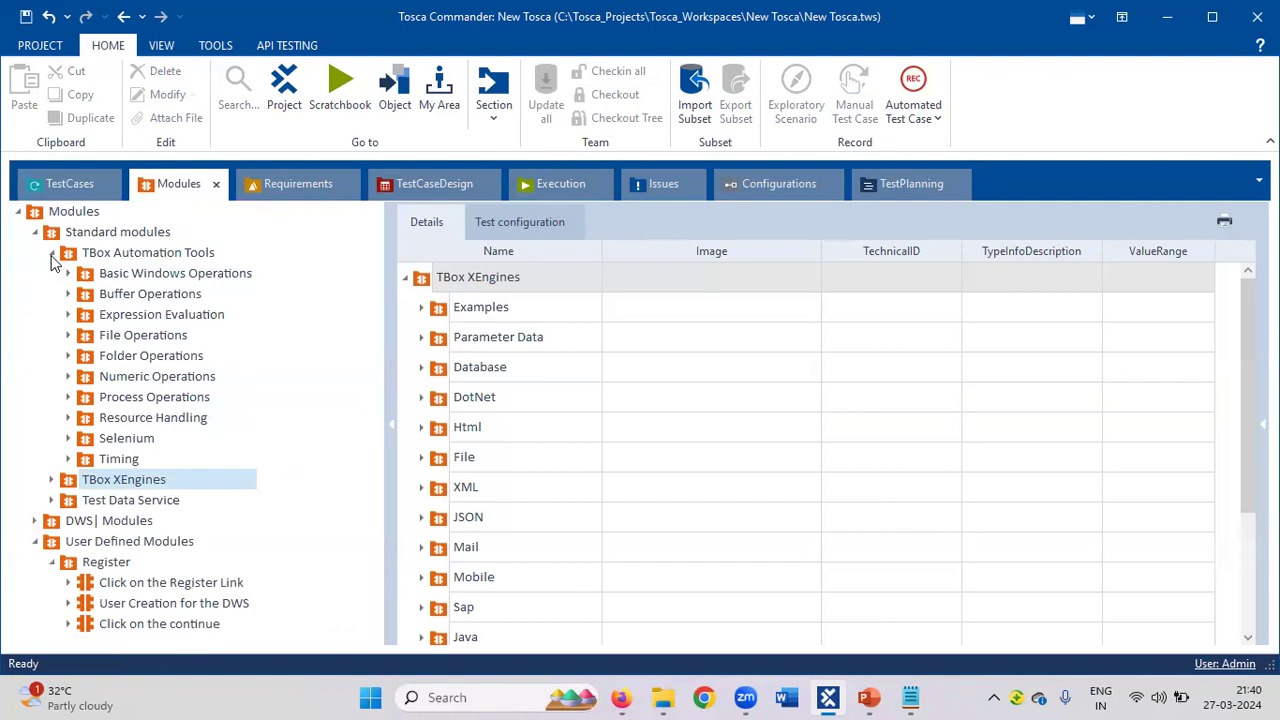
click(68, 459)
drag(104, 481, 117, 341)
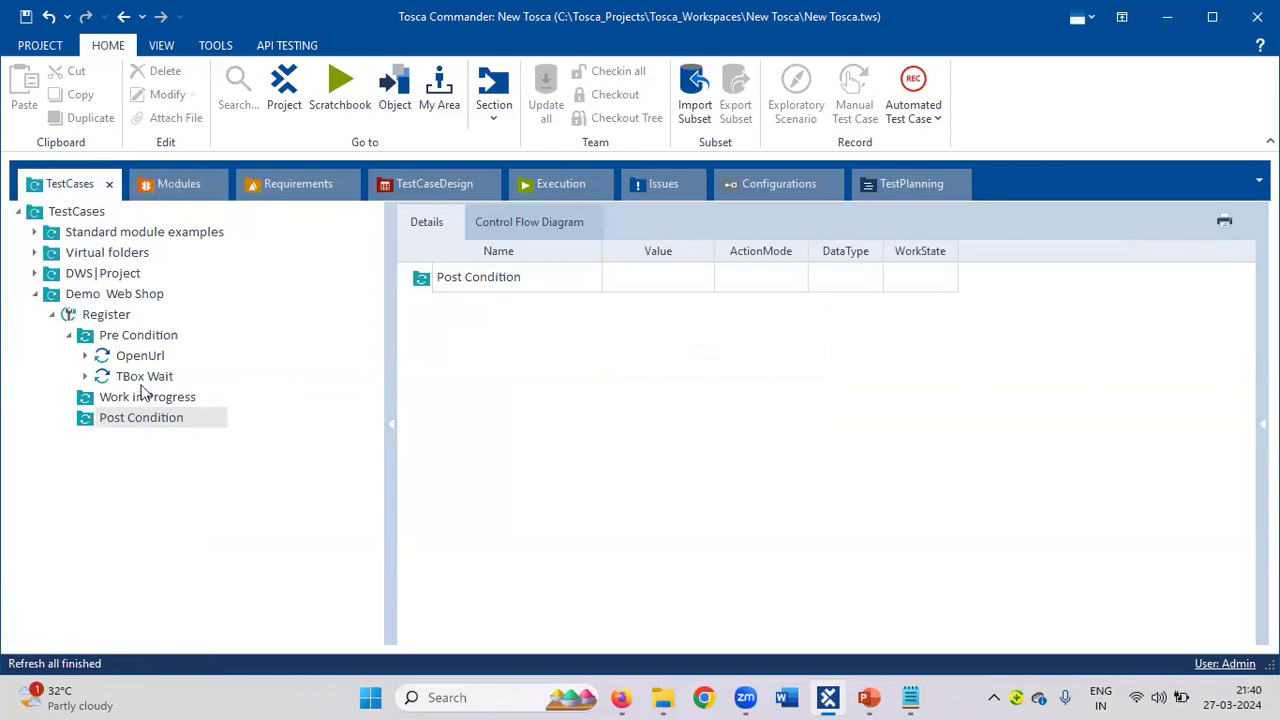
click(908, 697)
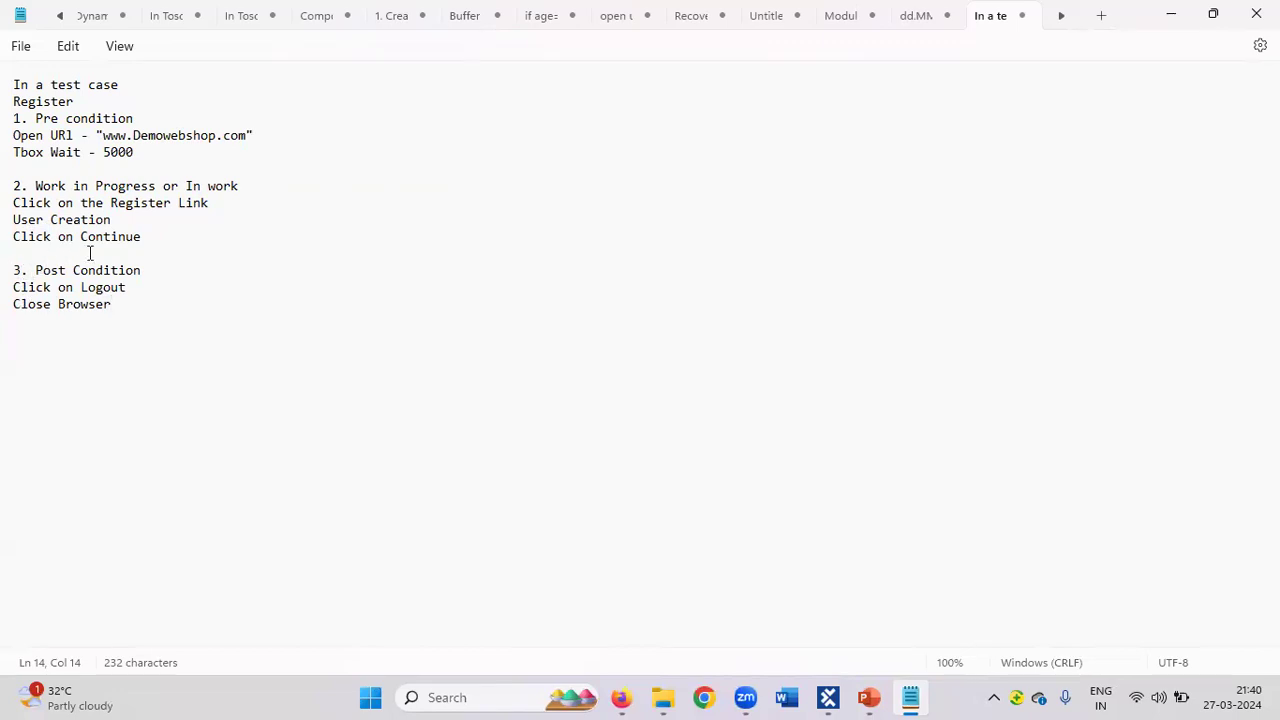
Add Click on the Register Link, User Creation for the DWS and Click on the continue to Work in Progress.
key(alt+Tab)
click(174, 181)
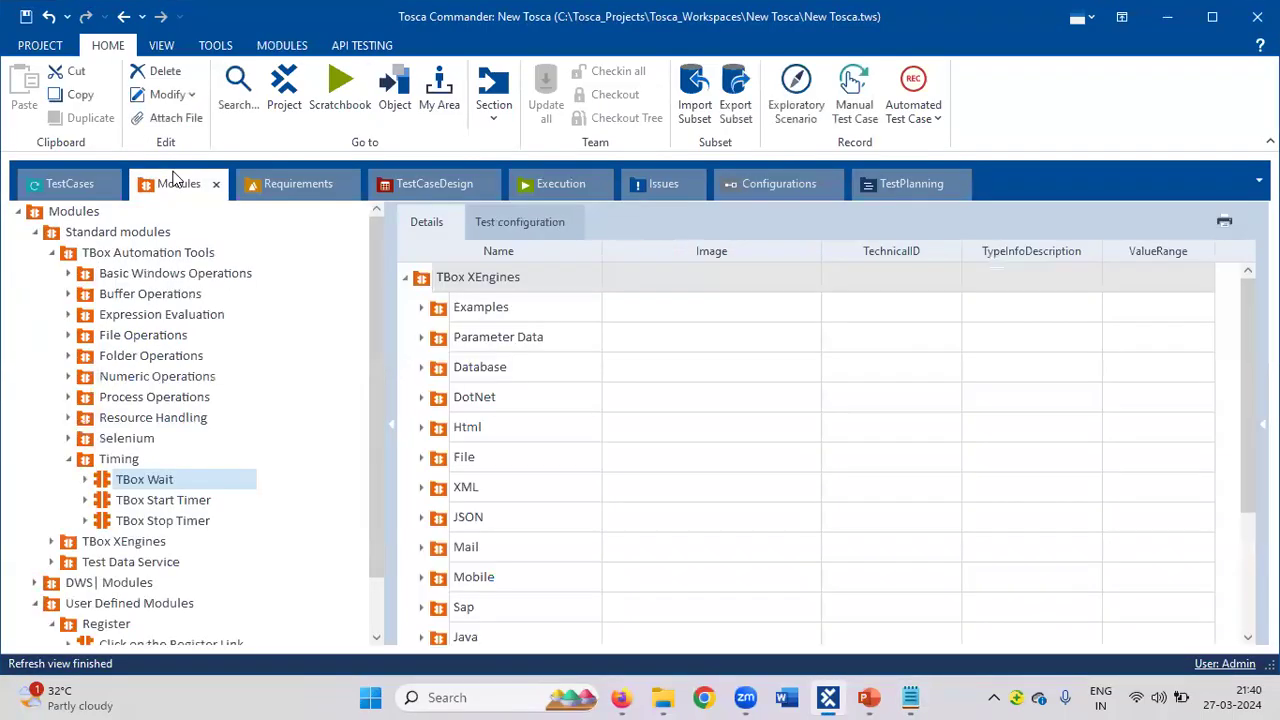
click(36, 233)
click(84, 316)
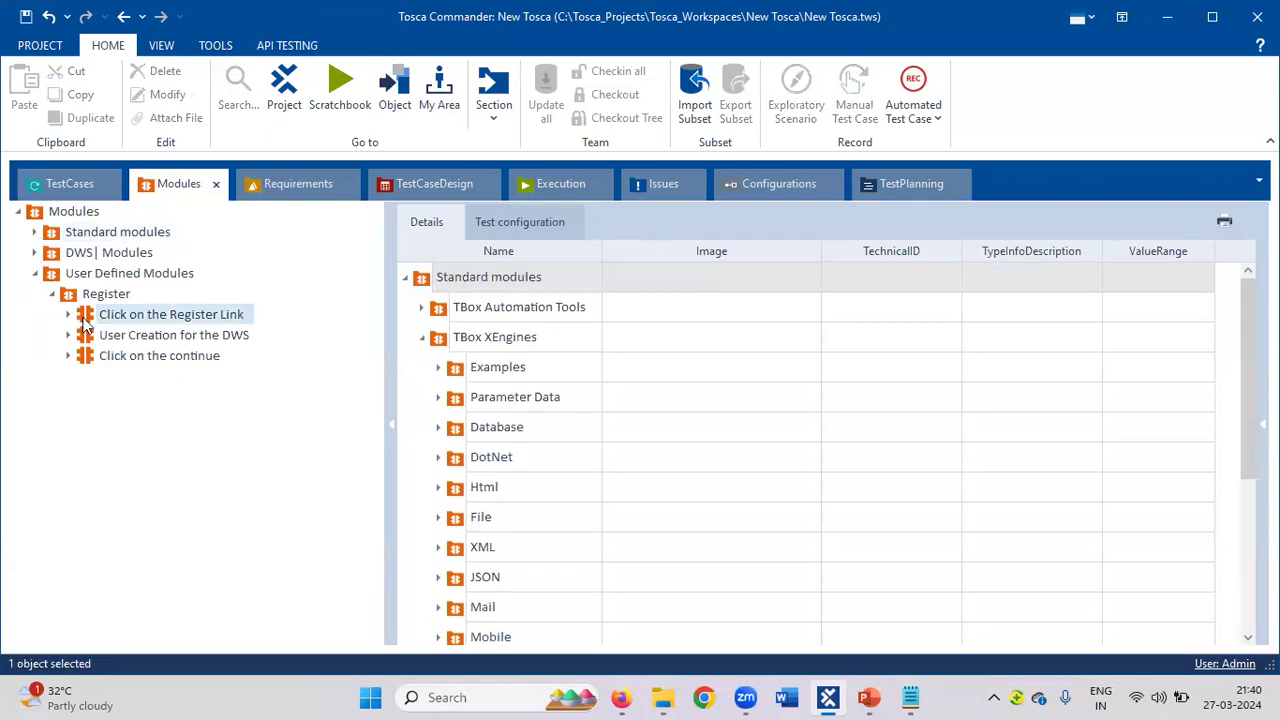
drag(84, 322, 118, 398)
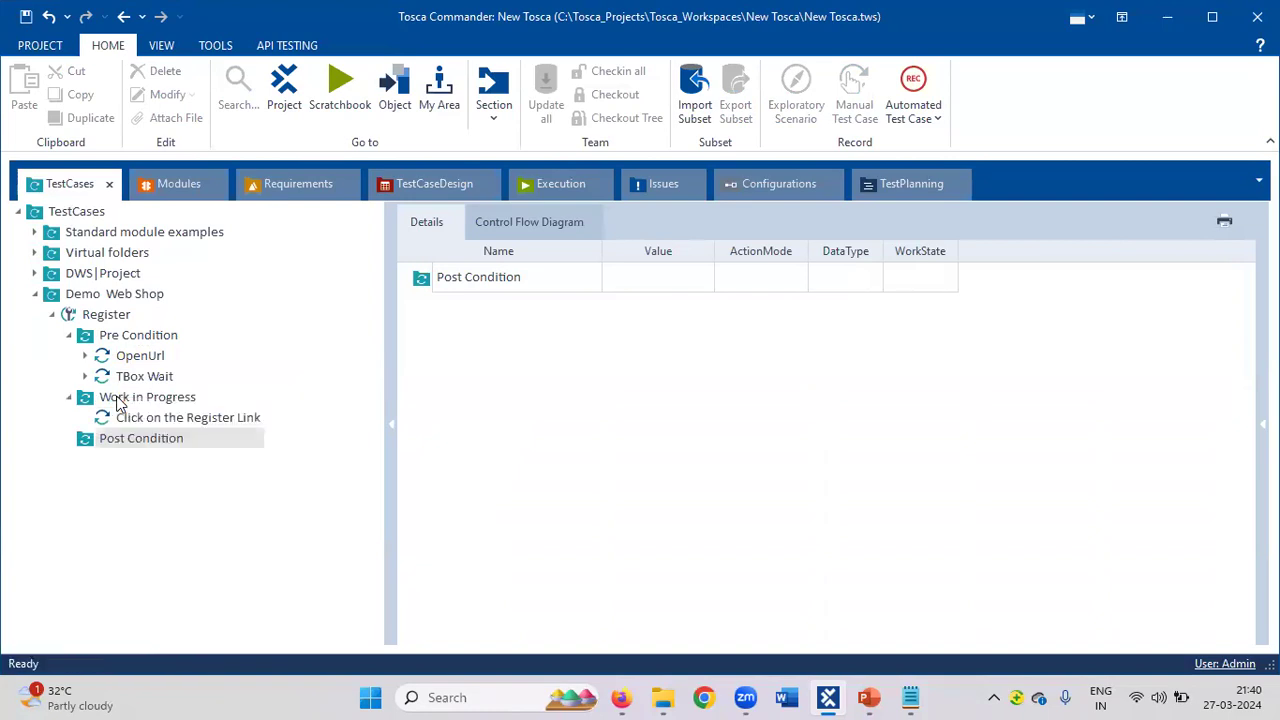
click(168, 190)
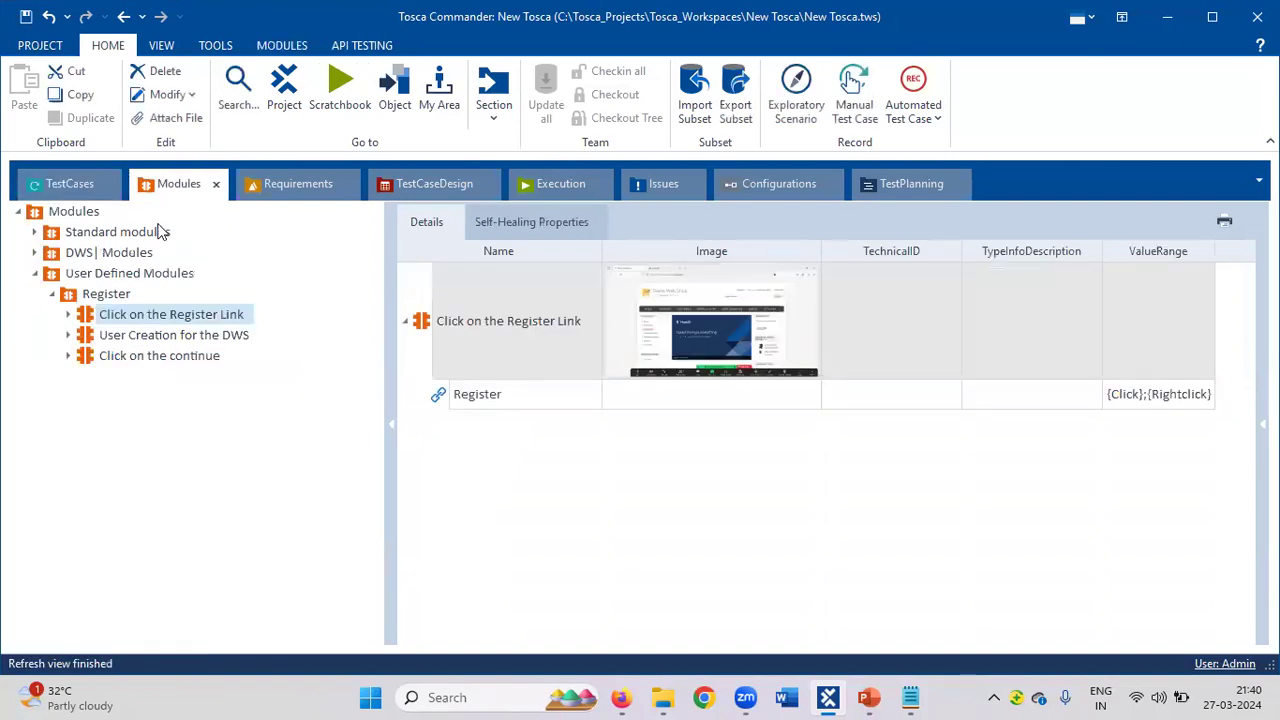
drag(88, 336, 108, 404)
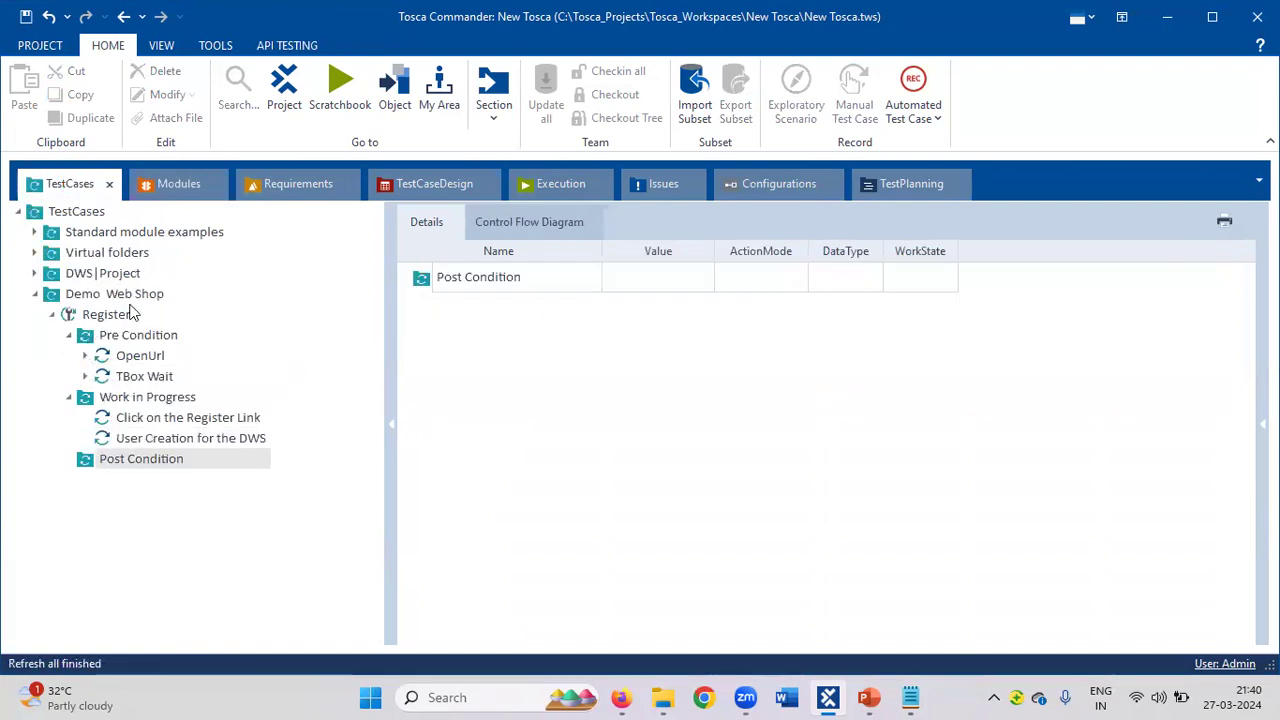
click(168, 190)
drag(134, 355, 107, 400)
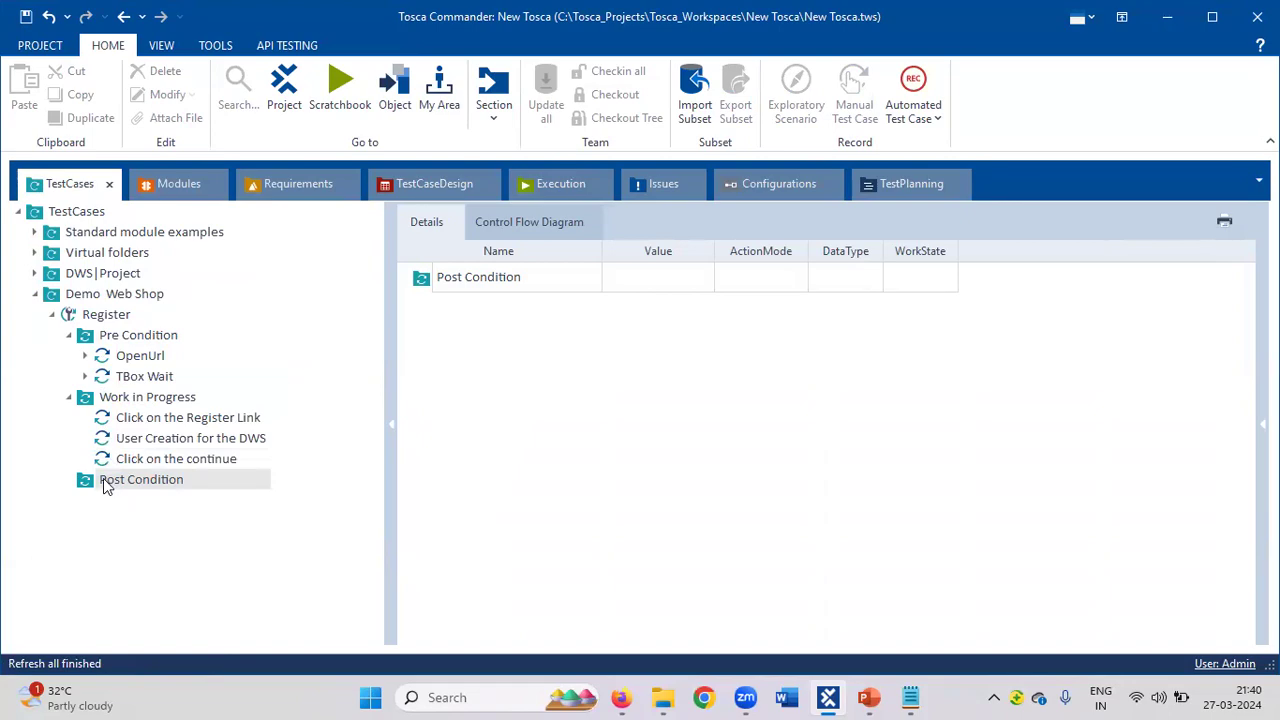
Insert a 'tbox Wait' line after Click on Logout in the Notepad plan.
key(alt+Tab)
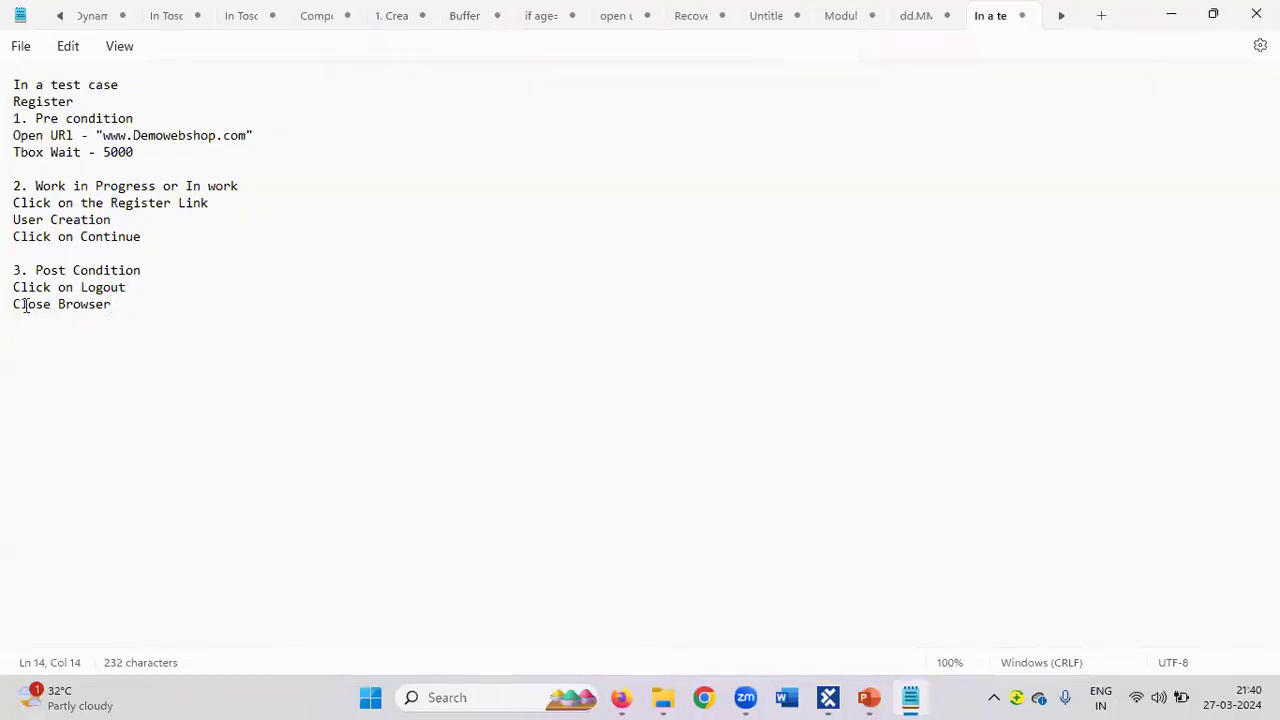
click(133, 287)
key(Return)
text(C)
key(BackSpace)
text(tbox)
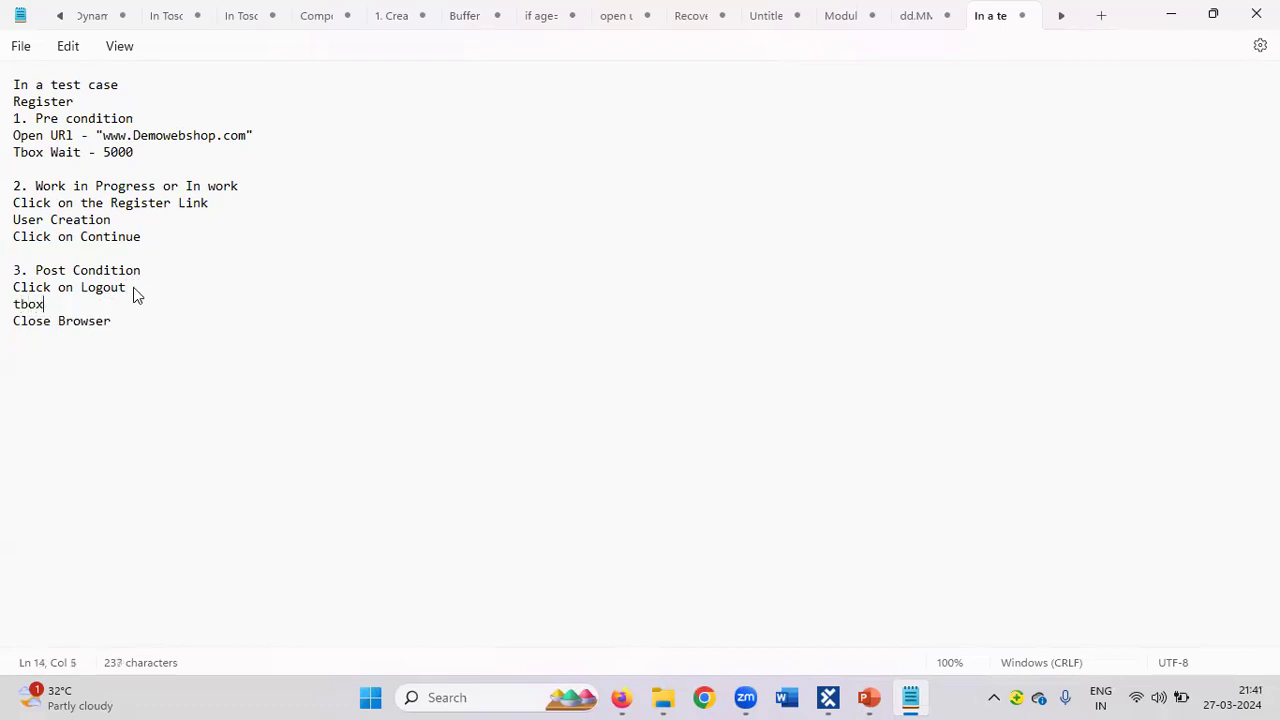
text( Wait)
Add the Click on the logout module to the Register test case's Post Condition.
key(alt+Tab)
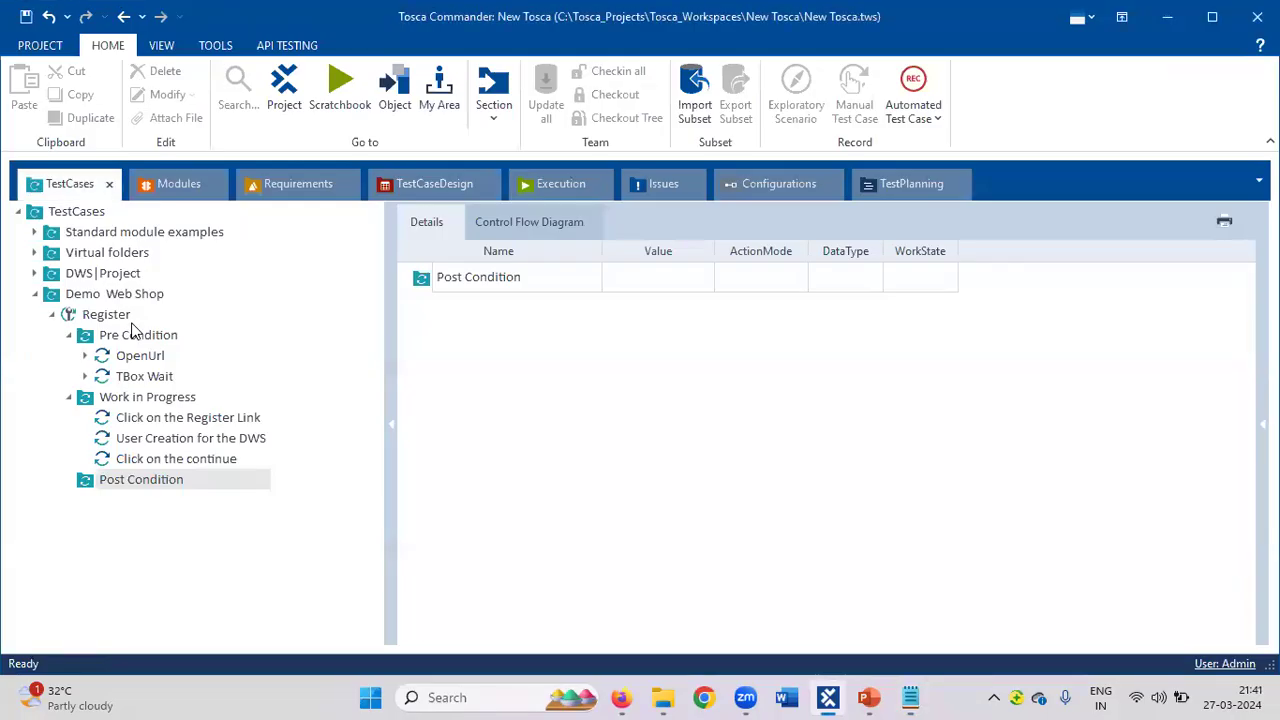
click(152, 188)
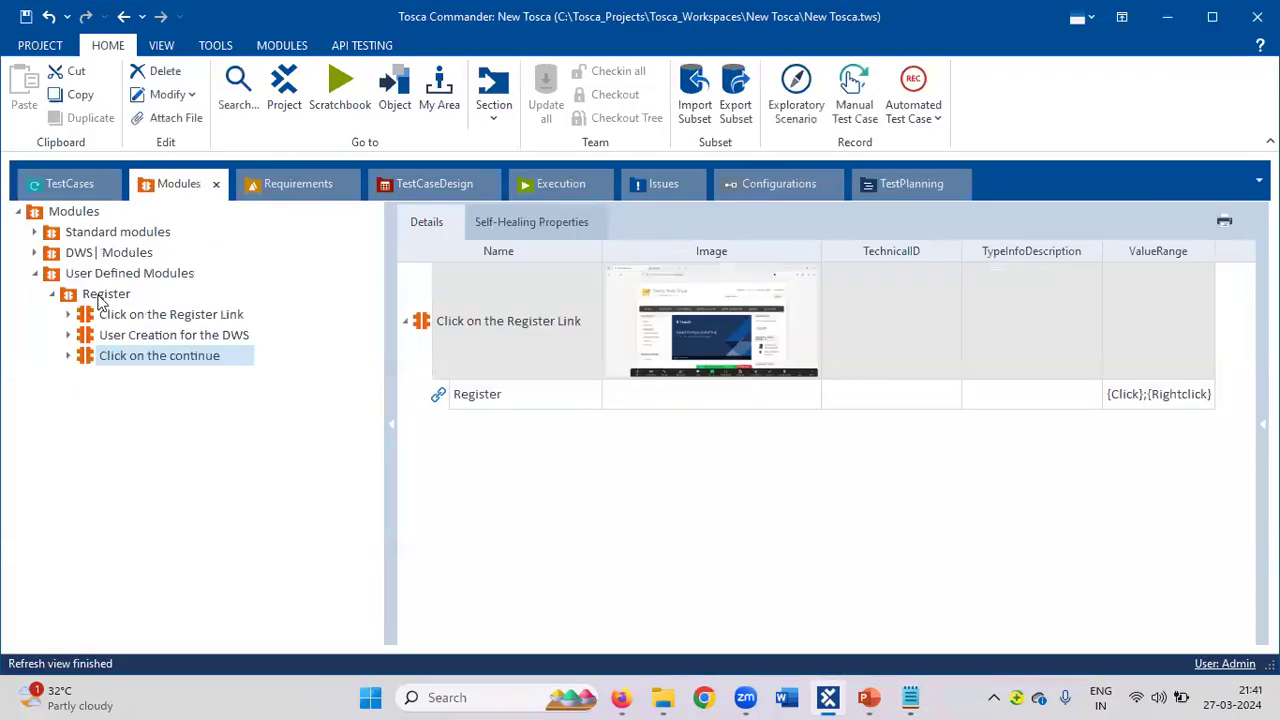
click(35, 253)
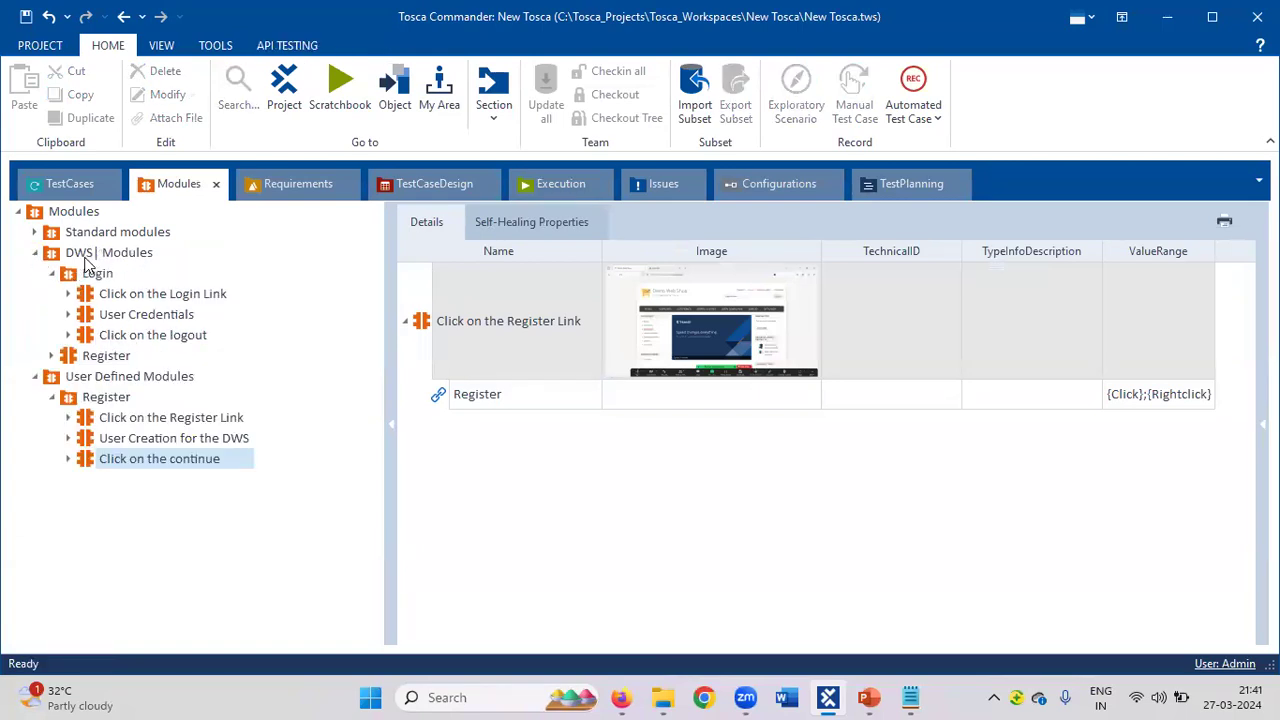
click(88, 335)
drag(88, 335, 125, 484)
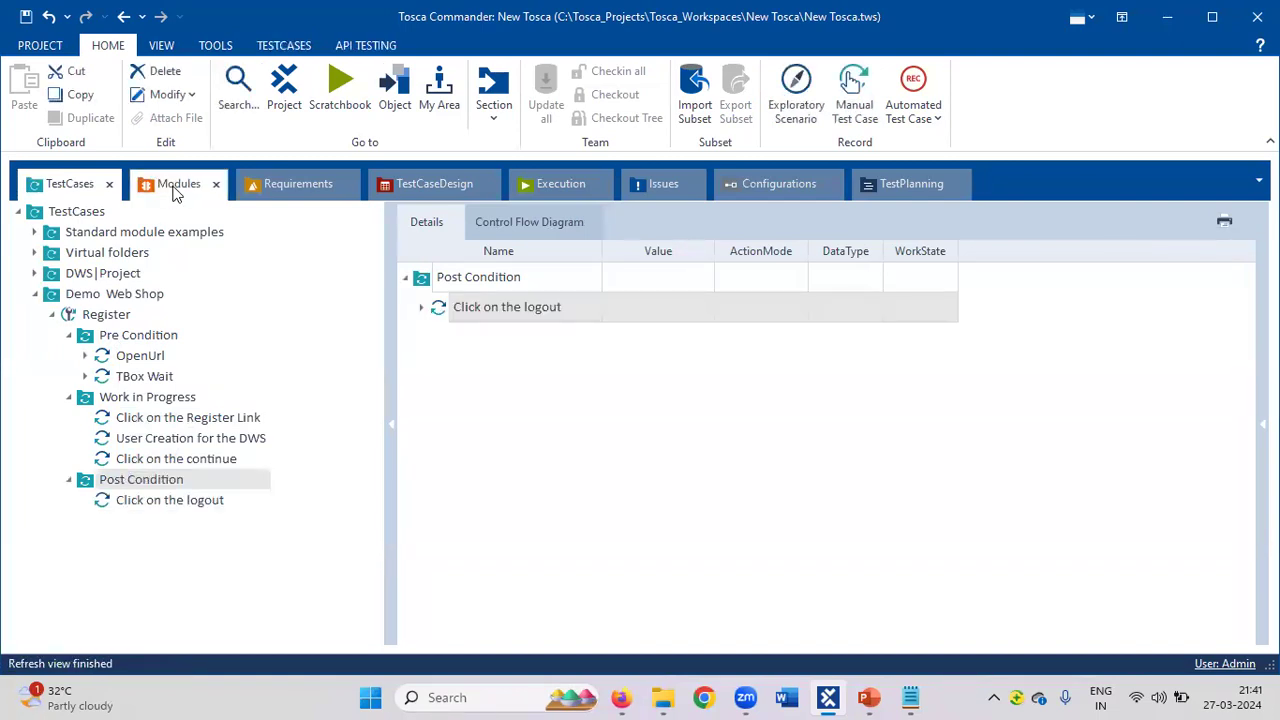
click(172, 184)
click(75, 188)
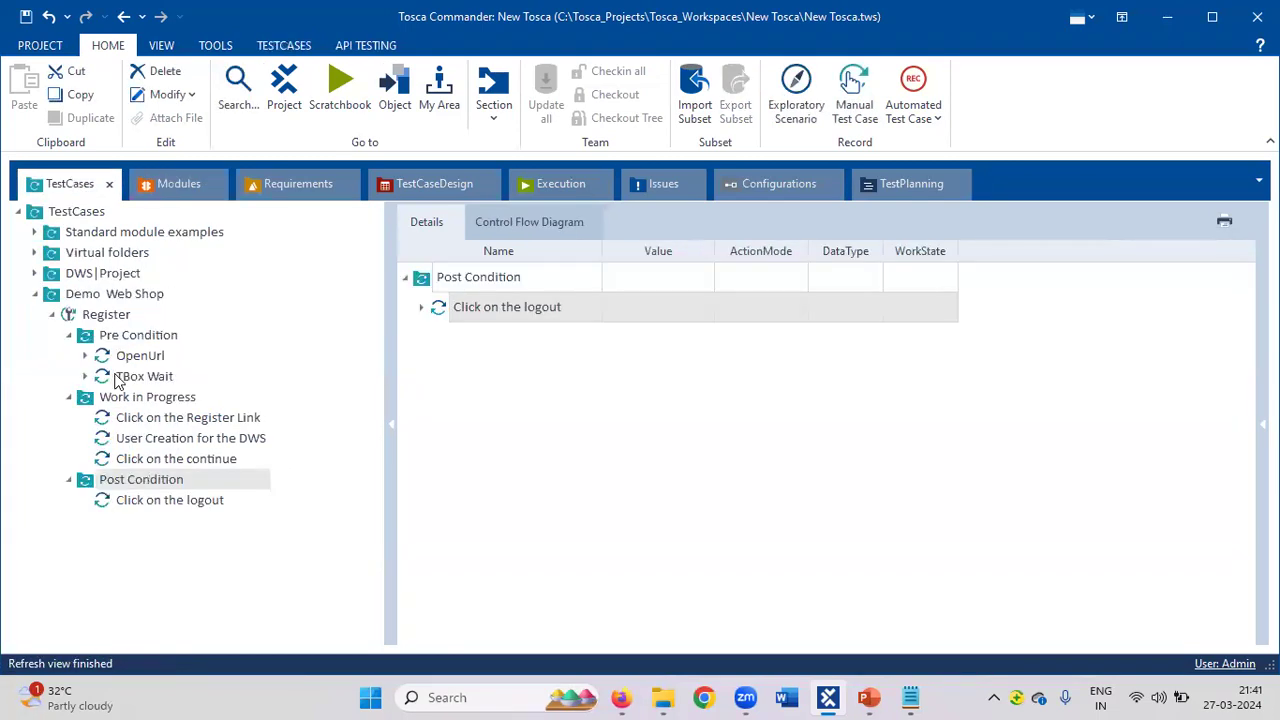
Add TBox Wait and then CloseBrowser steps to Post Condition after the logout step.
click(176, 186)
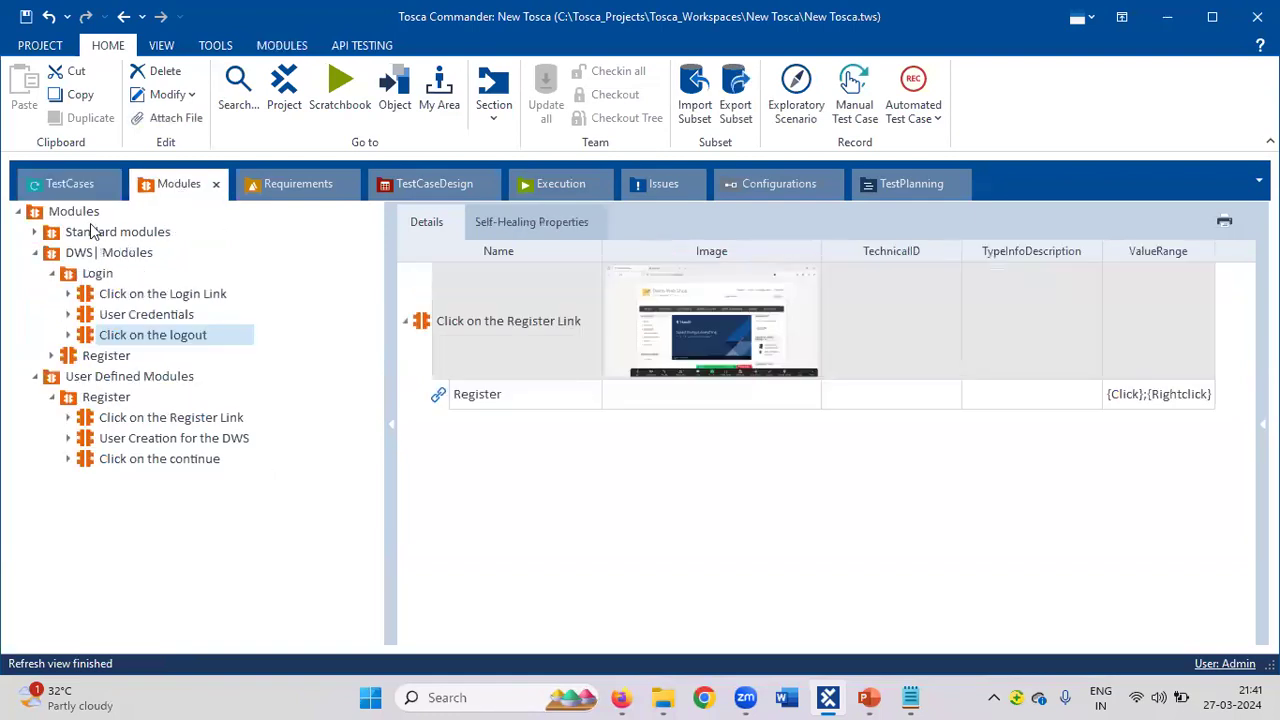
click(35, 232)
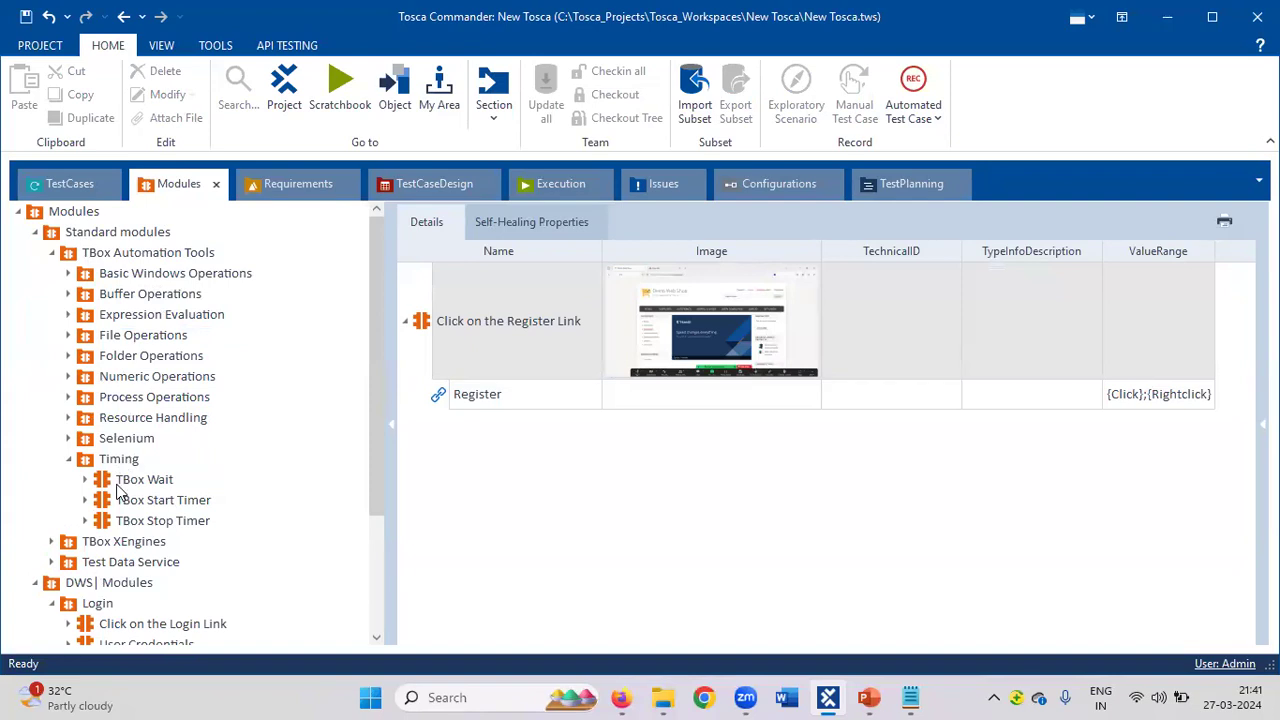
mouse_move(112, 486)
mouse_down()
mouse_move(60, 186)
mouse_move(114, 482)
mouse_up()
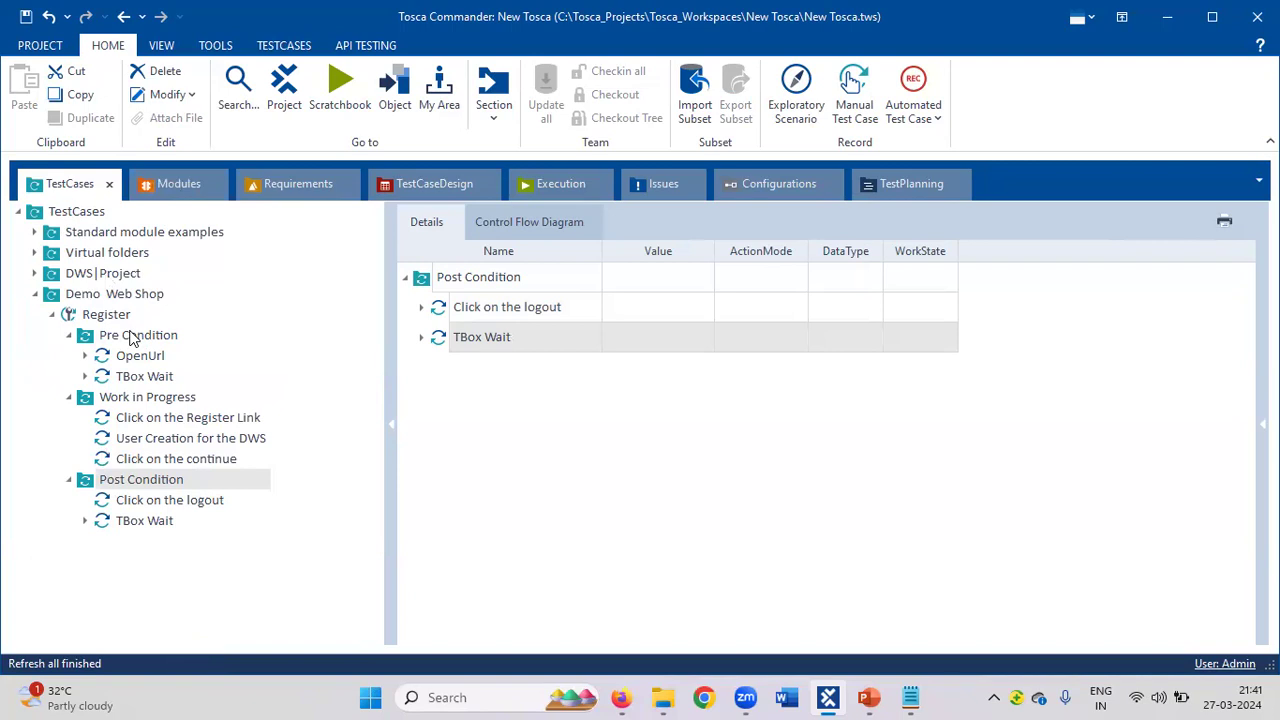
click(177, 190)
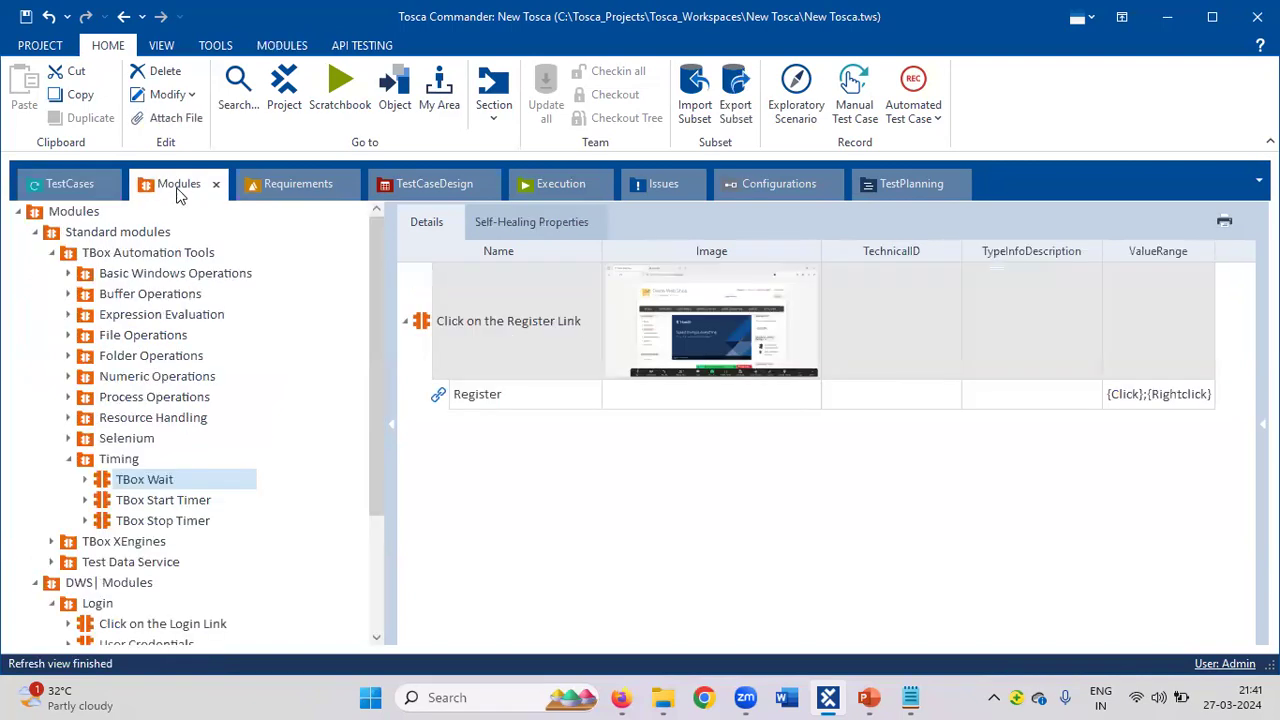
click(71, 192)
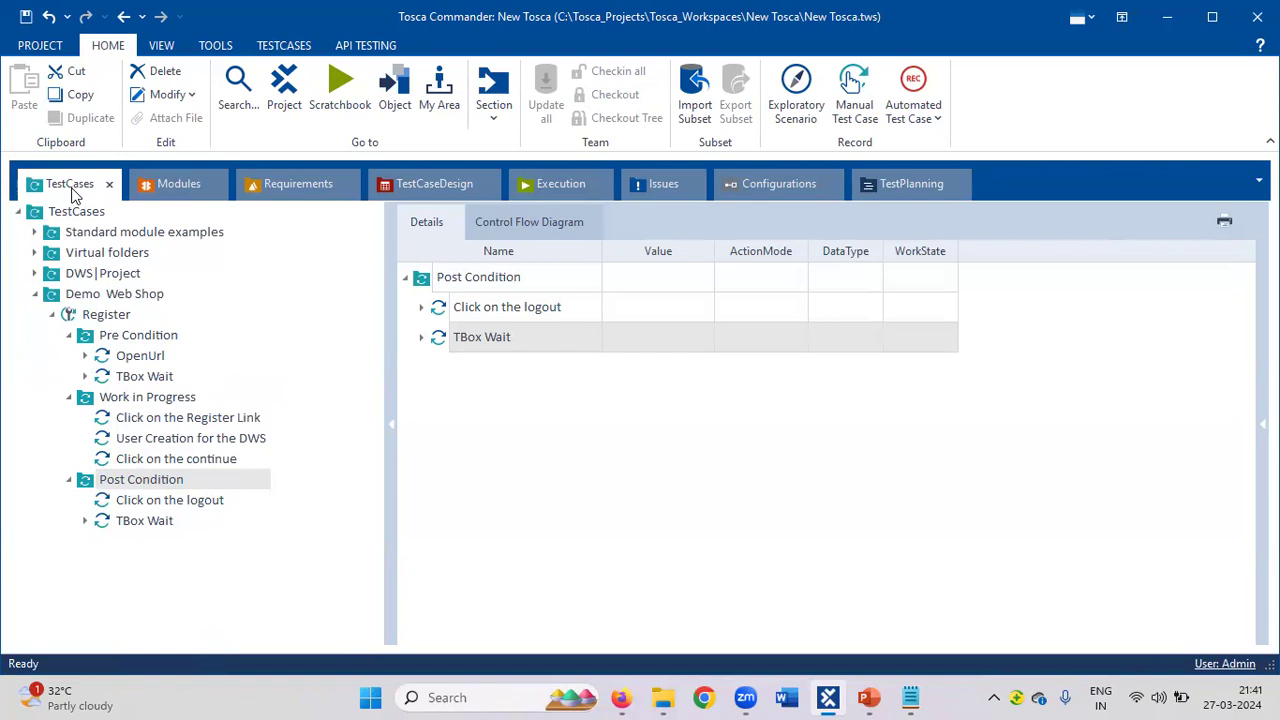
click(168, 188)
click(54, 255)
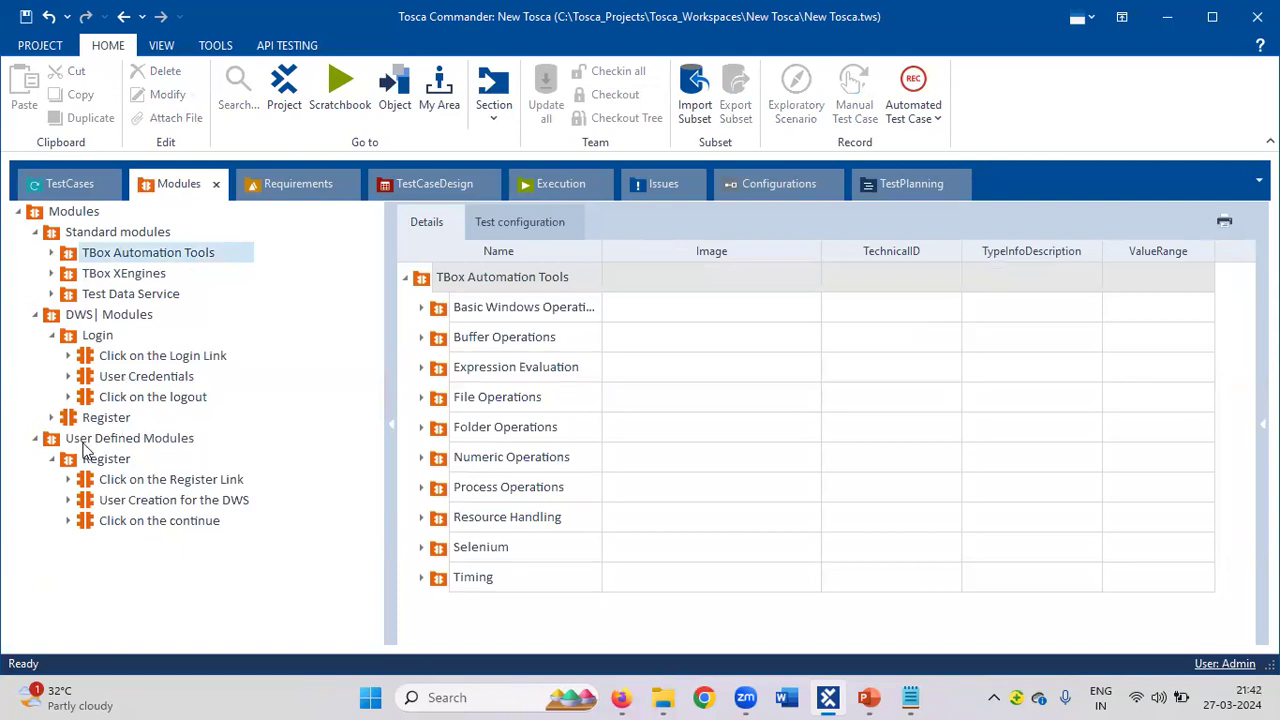
click(86, 526)
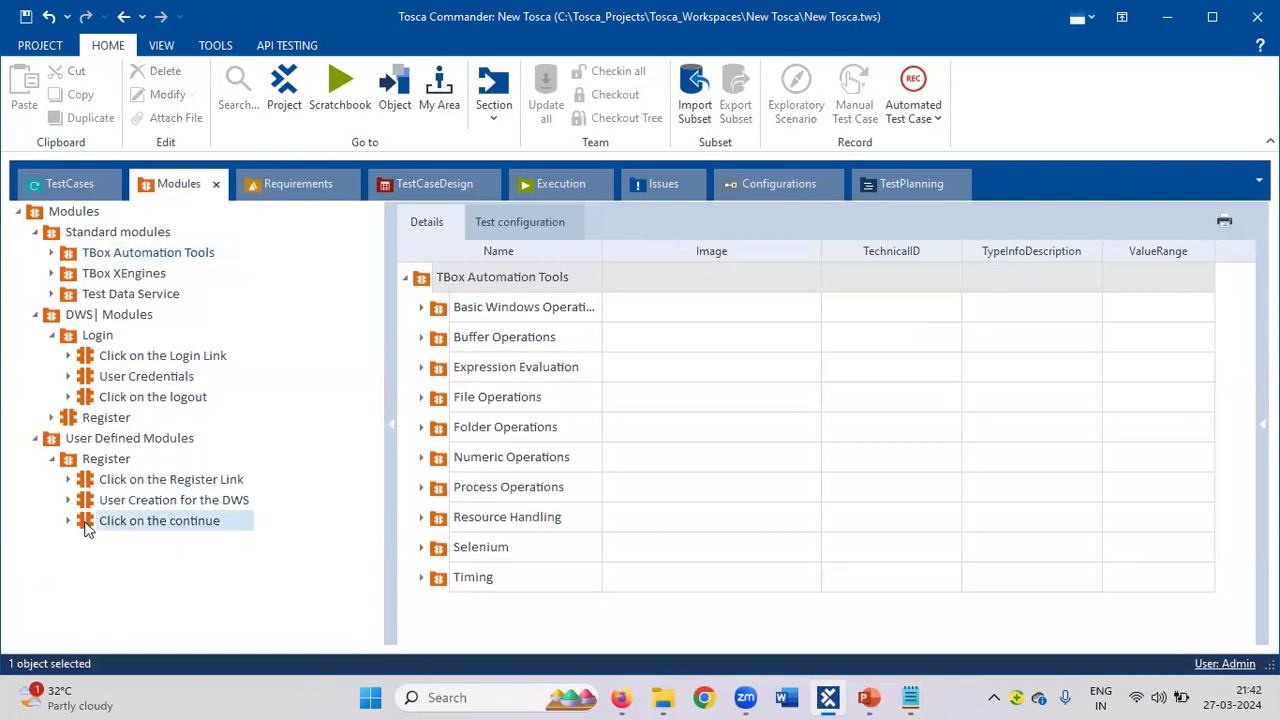
click(51, 273)
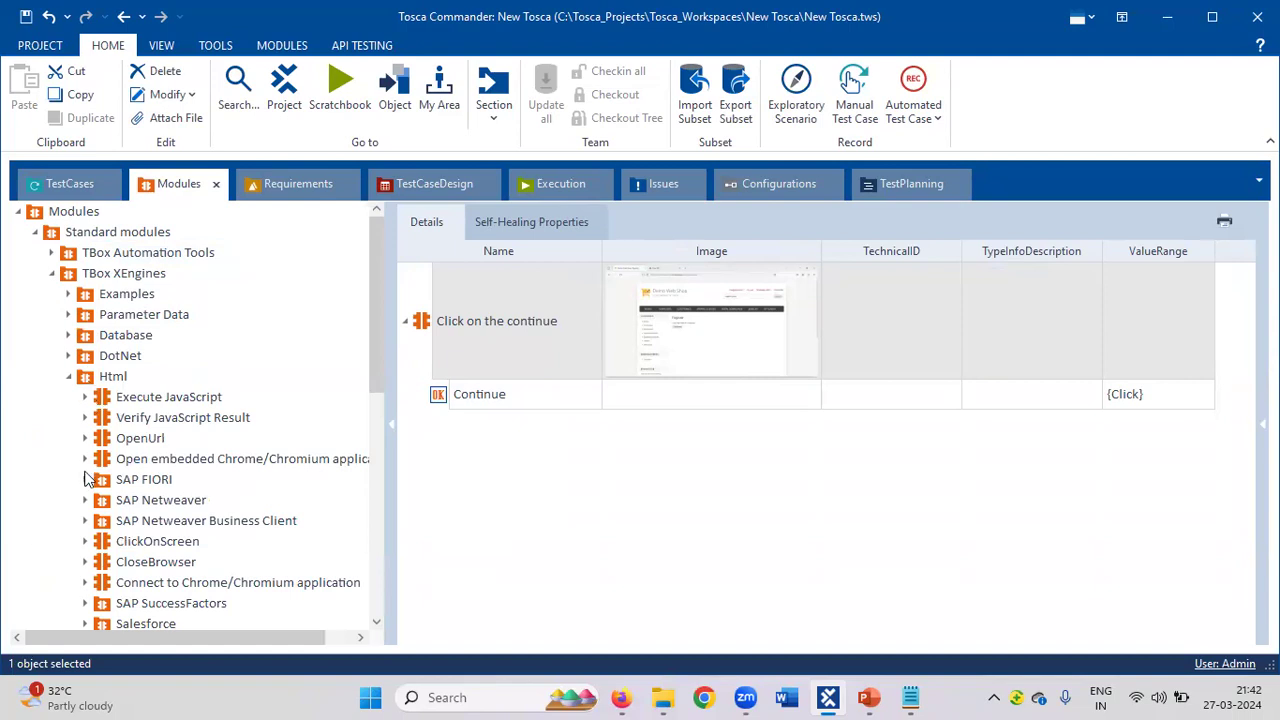
click(106, 566)
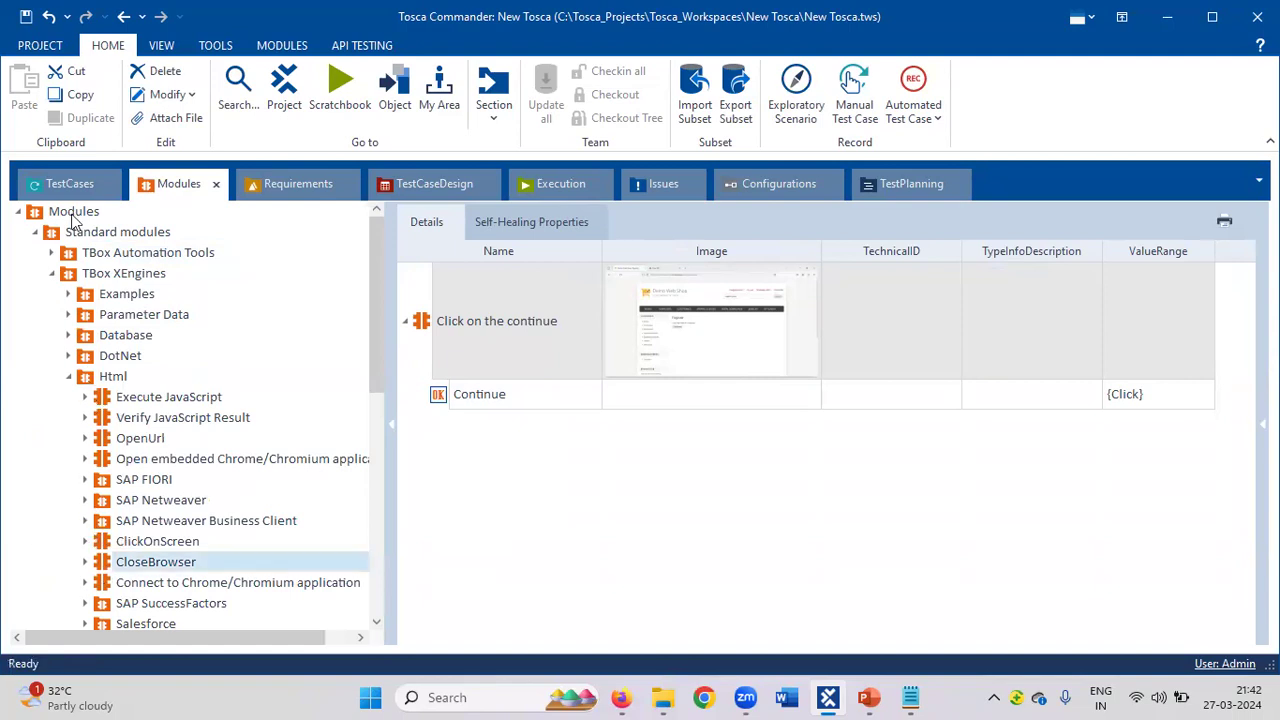
drag(110, 572, 116, 484)
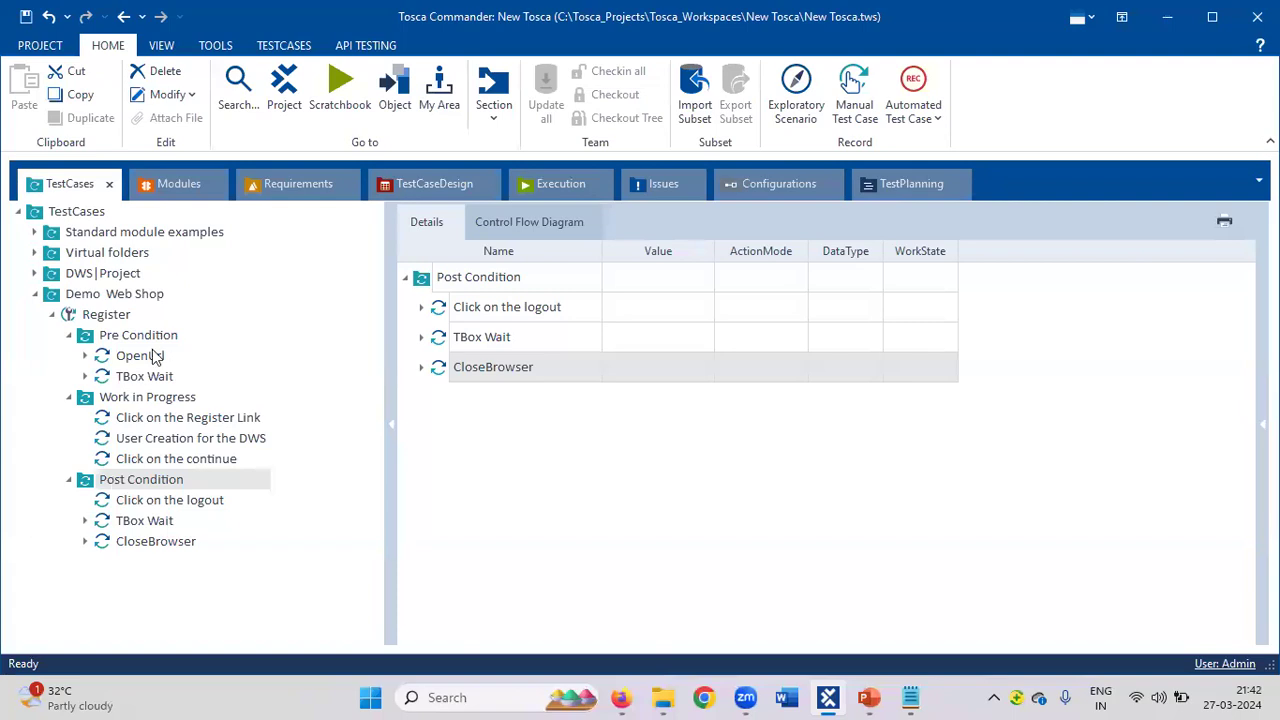
Copy the Demo Web Shop address from the browser for the OpenUrl step.
click(152, 356)
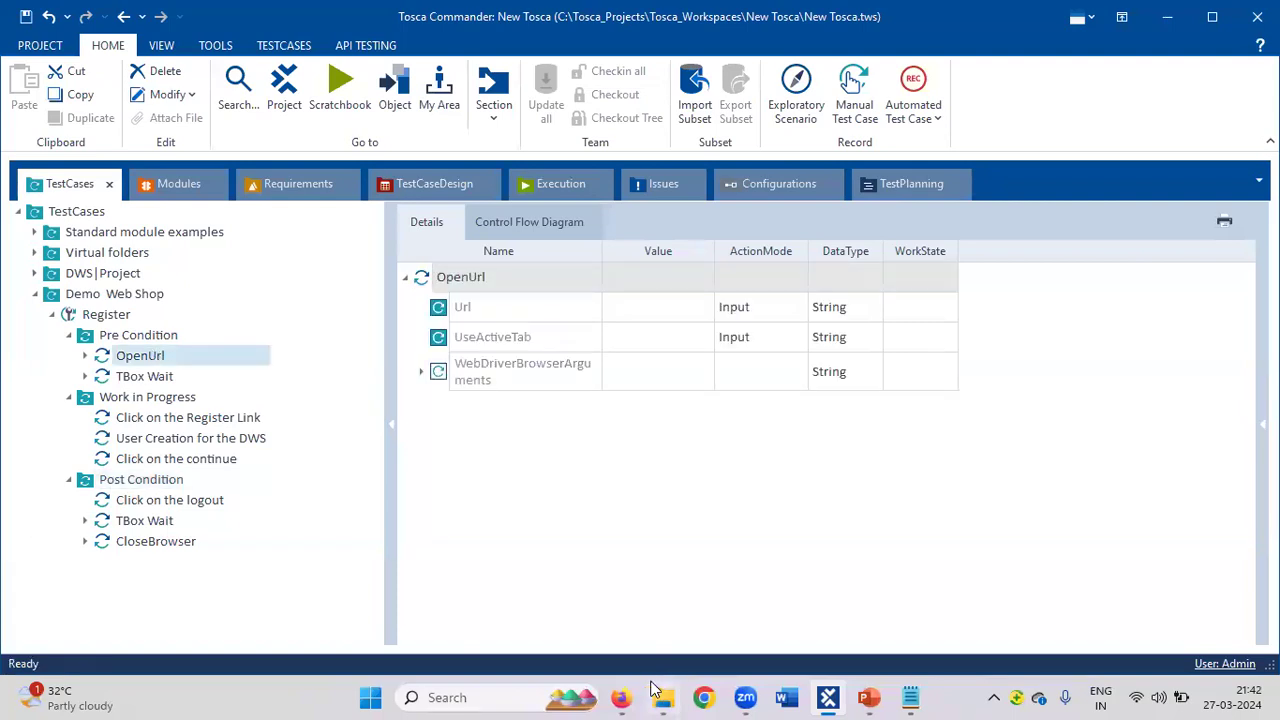
click(620, 697)
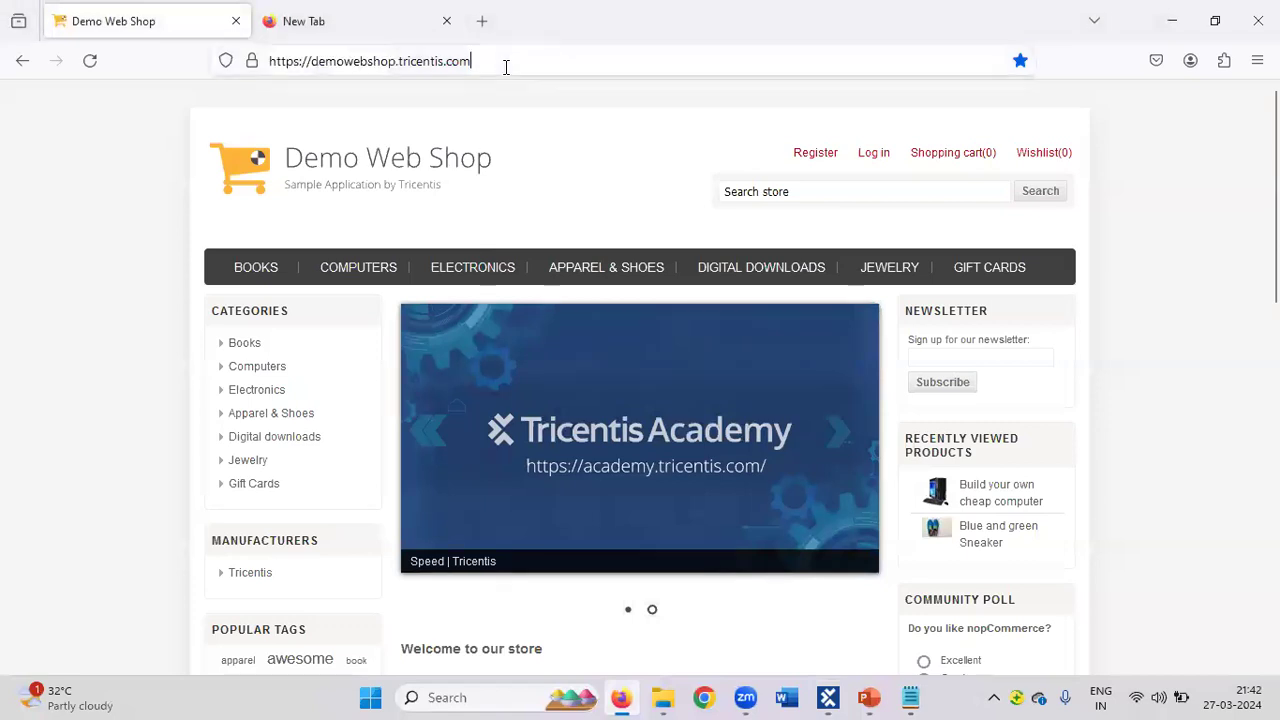
click(506, 62)
key(ctrl+c)
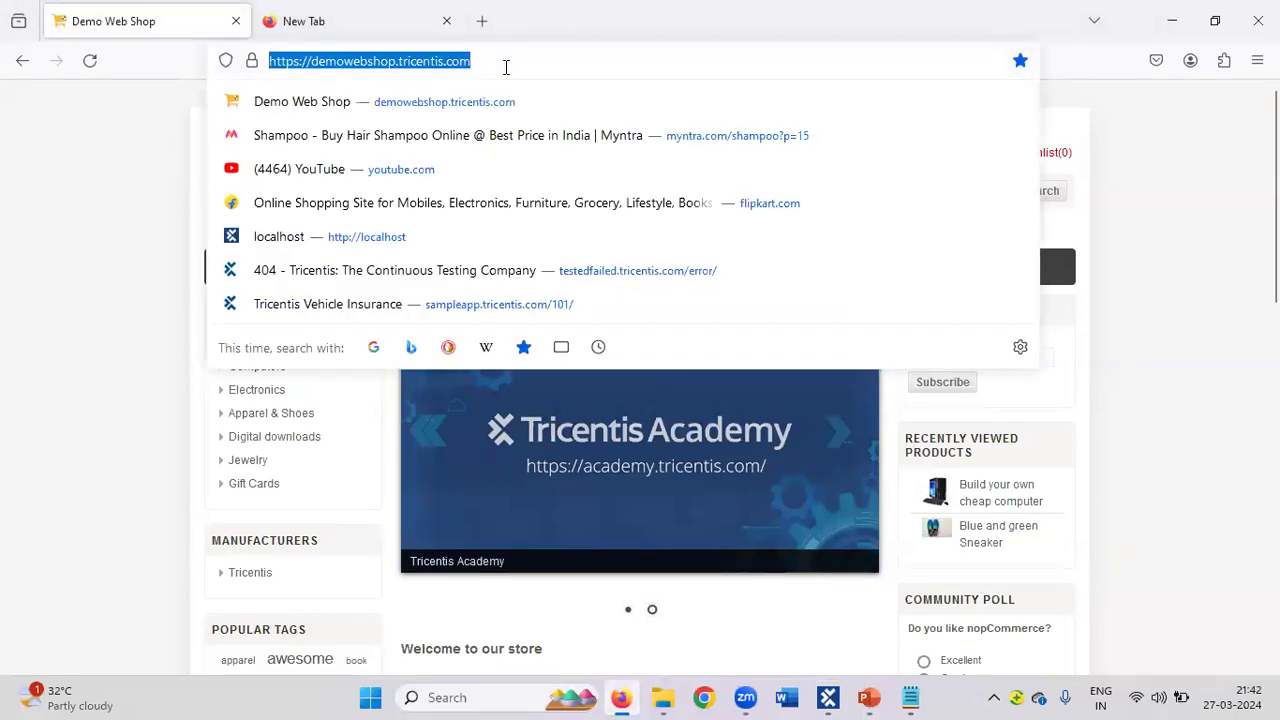
key(alt+Tab)
click(636, 320)
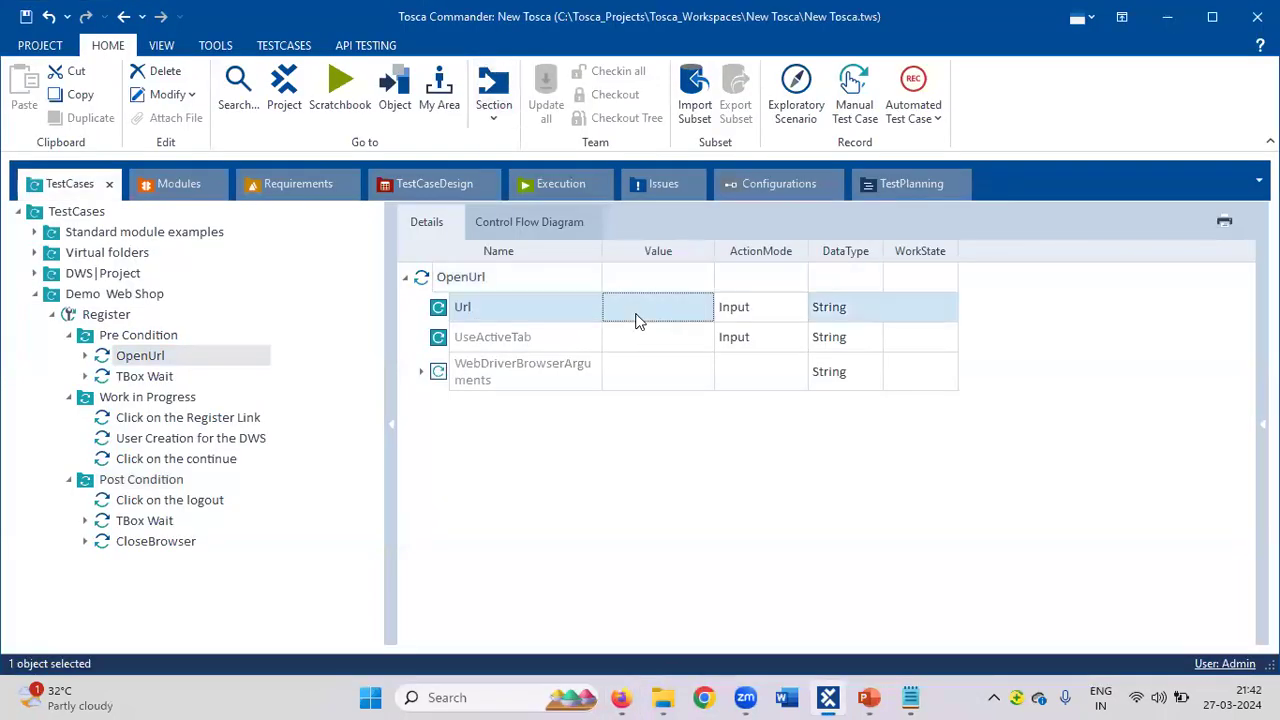
click(637, 312)
key(ctrl+v)
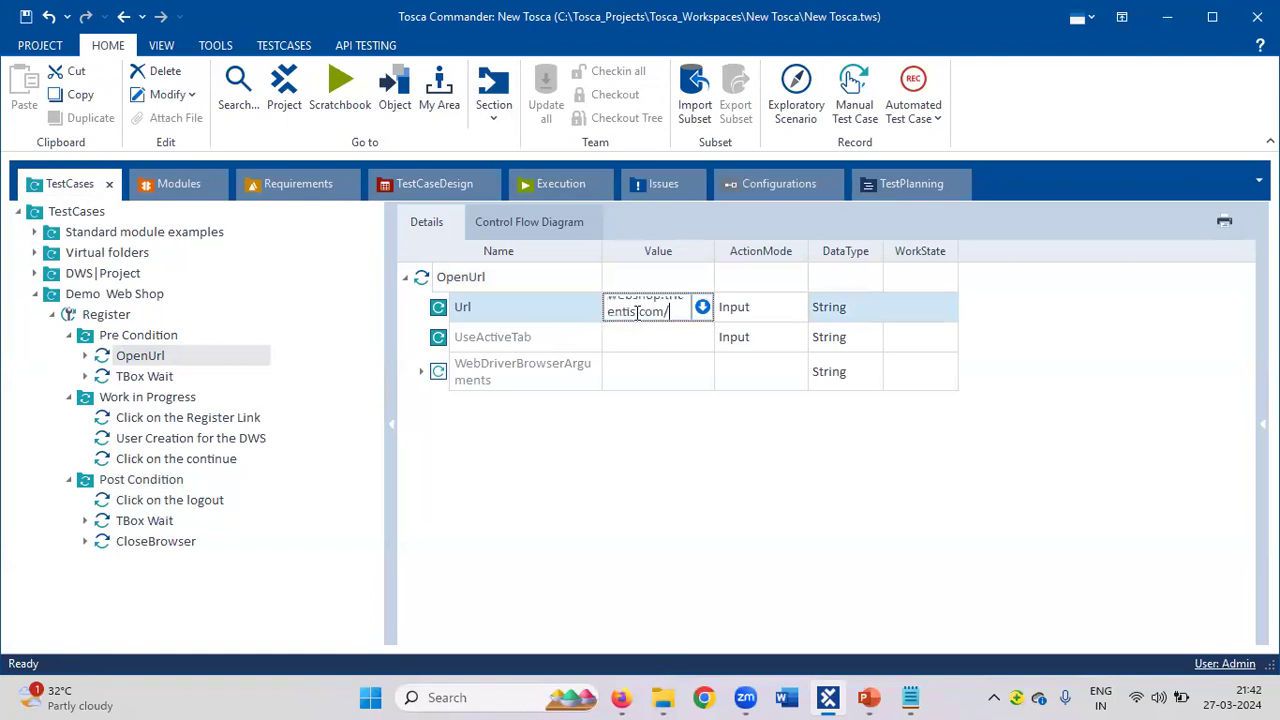
key(Return)
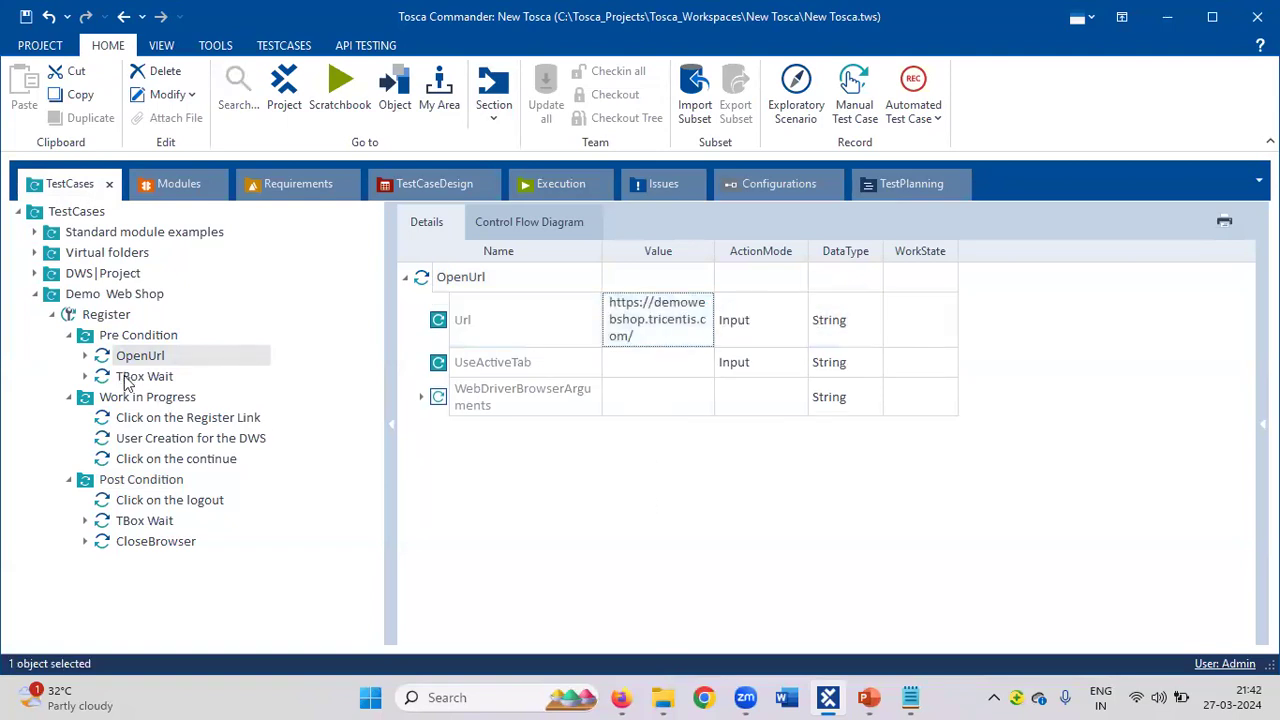
Give the Pre Condition TBox Wait step a Duration of 5000.
click(128, 378)
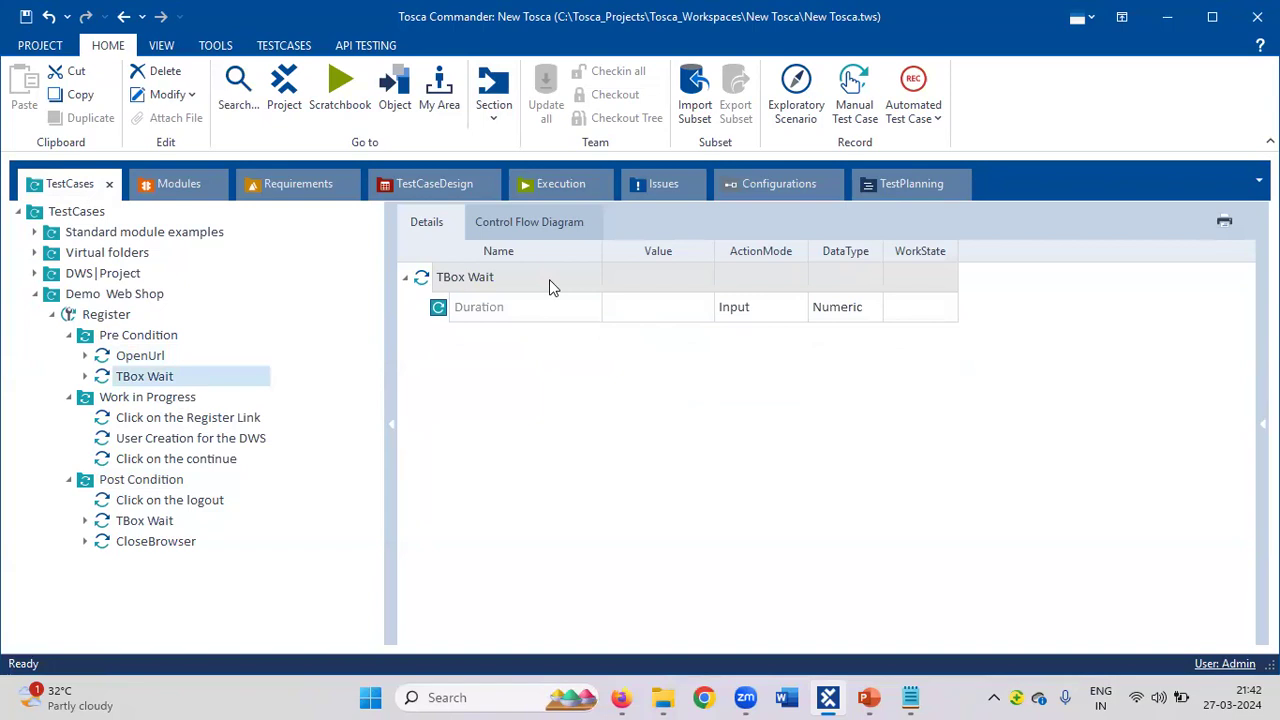
click(660, 317)
click(660, 317)
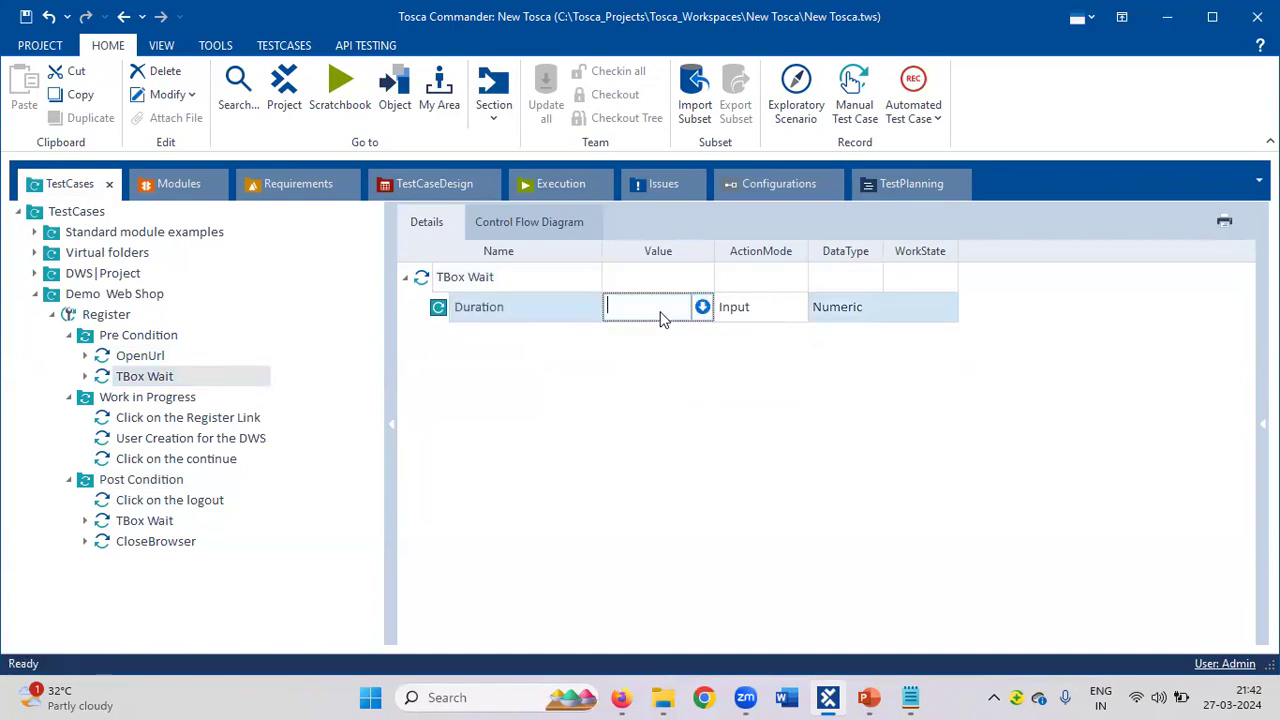
text(5000)
click(168, 420)
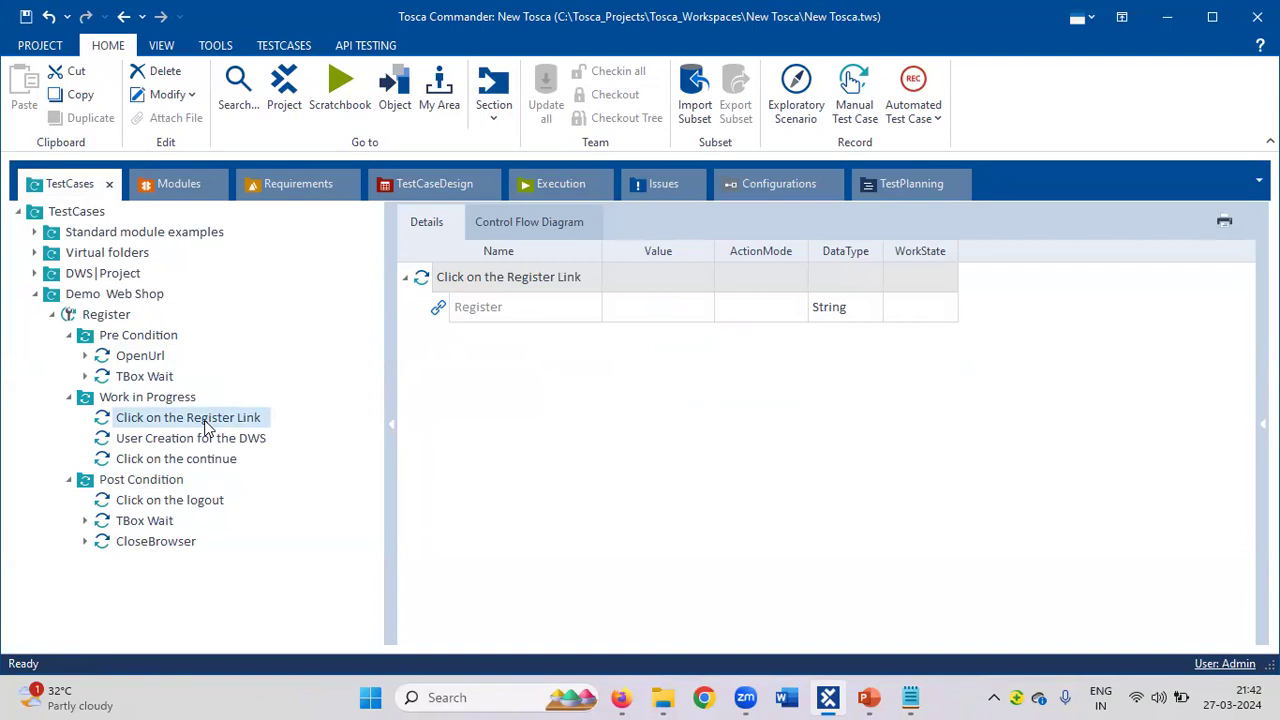
Set the Register value of Click on the Register Link to {Click}.
click(686, 312)
click(687, 313)
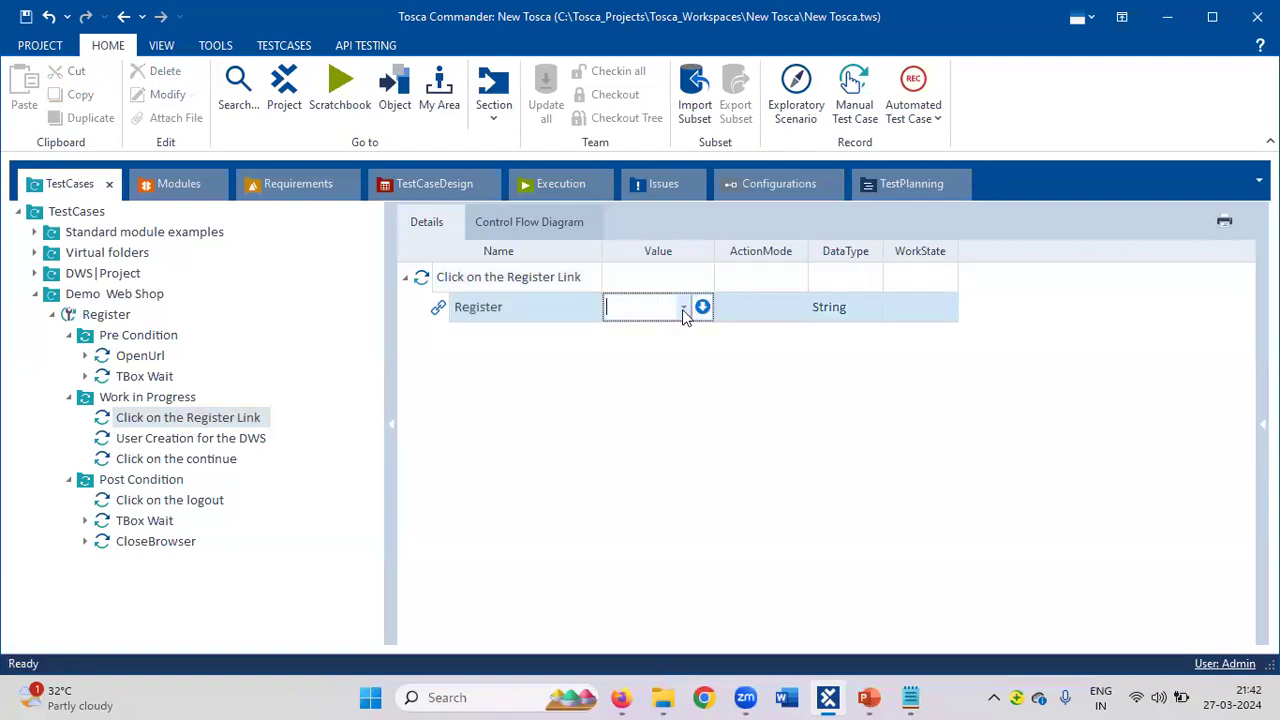
click(684, 309)
click(645, 332)
click(626, 401)
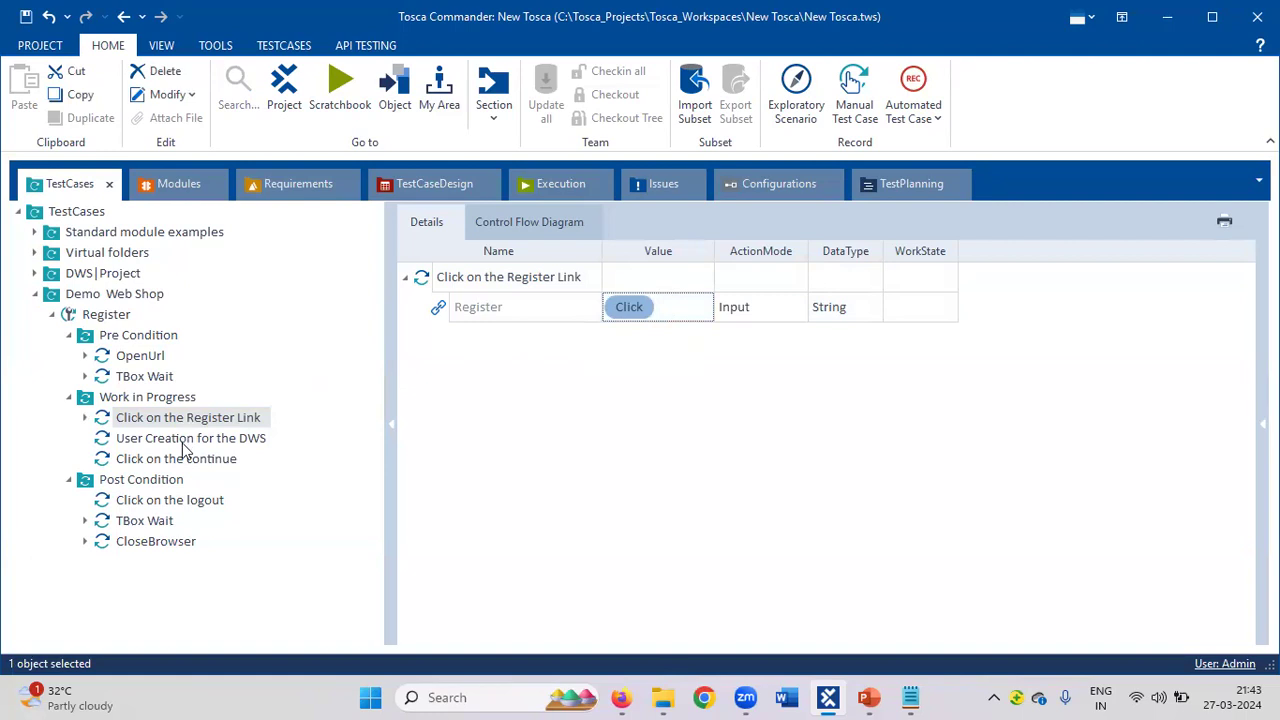
click(658, 309)
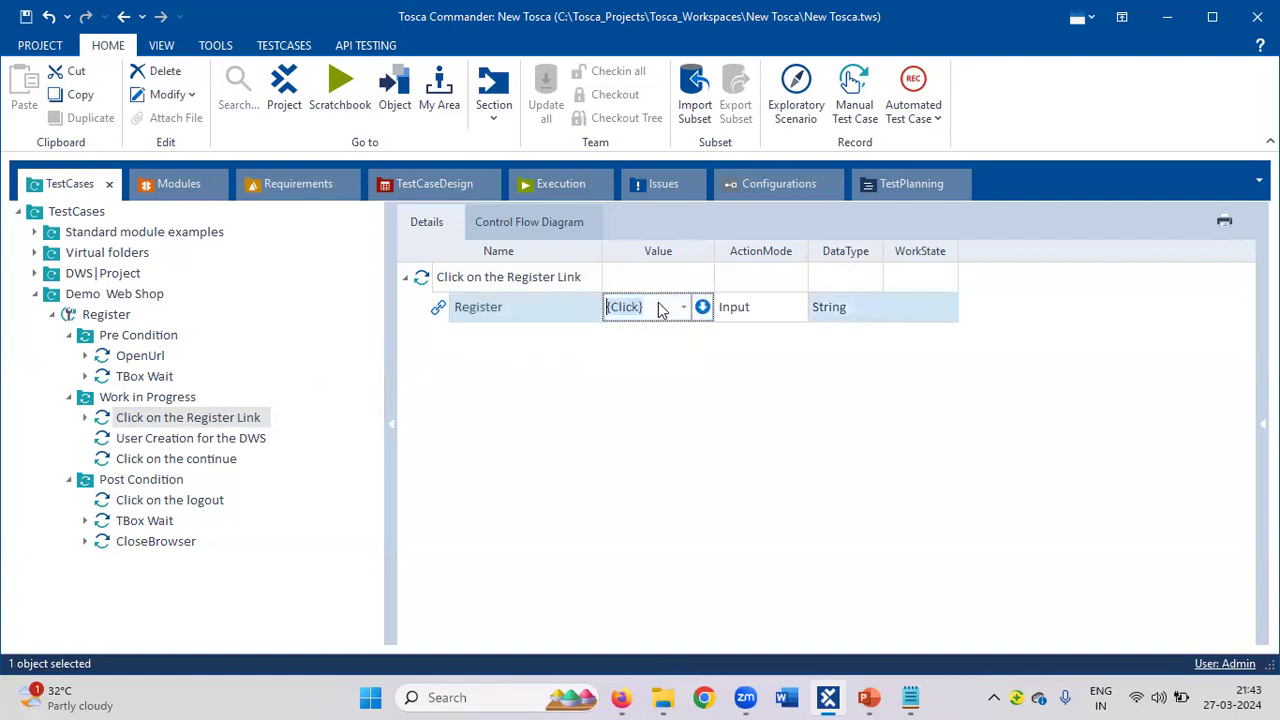
click(658, 306)
drag(661, 306, 608, 307)
click(214, 441)
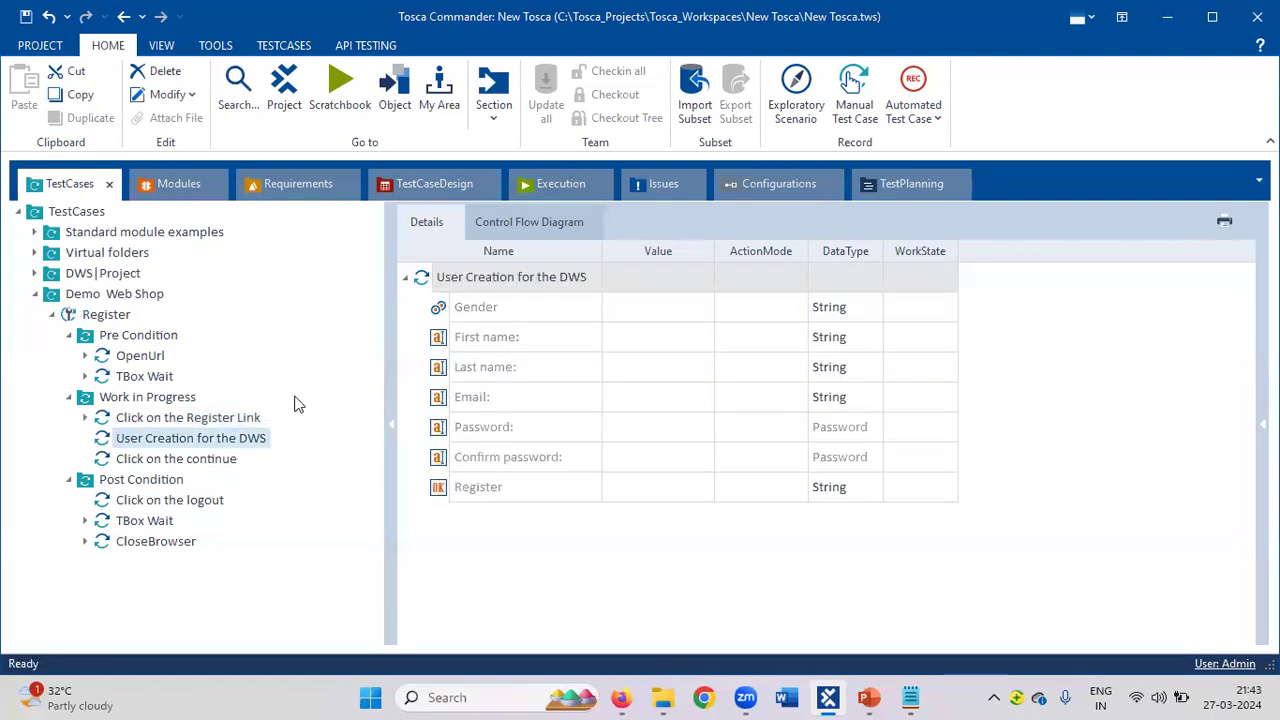
Set Gender to M and enter the first and last names in User Creation for the DWS.
click(680, 310)
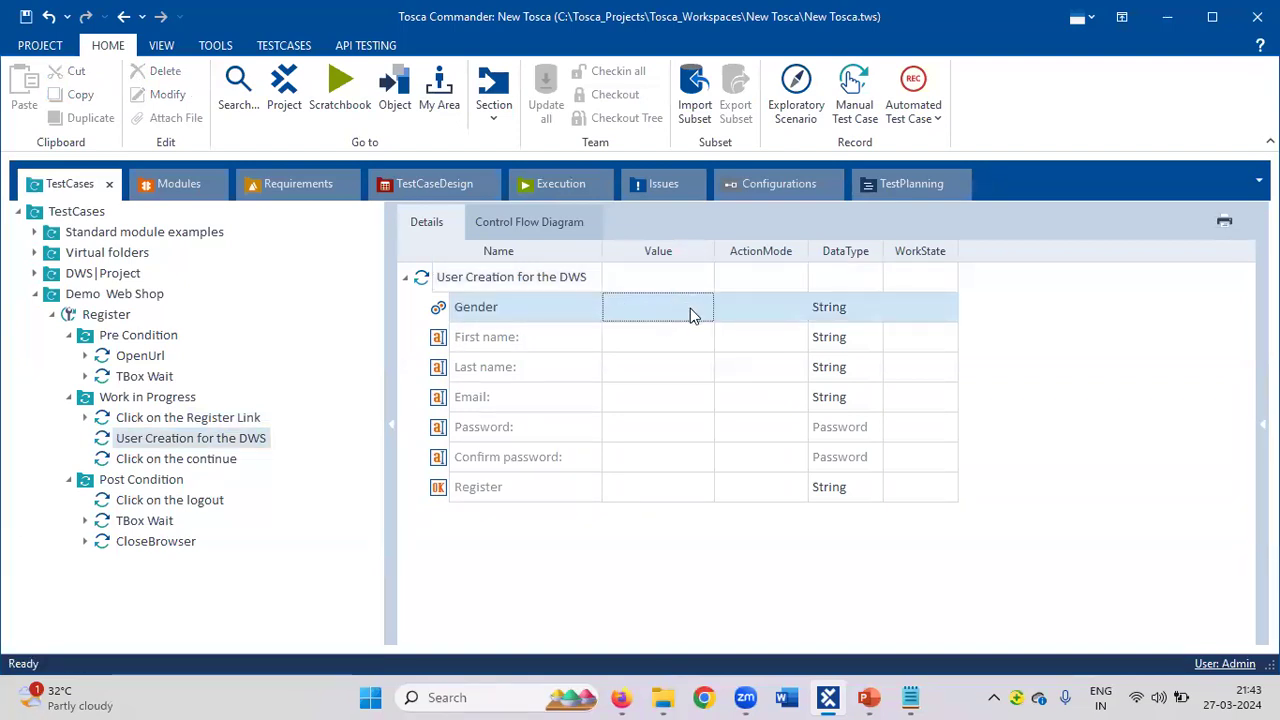
click(690, 312)
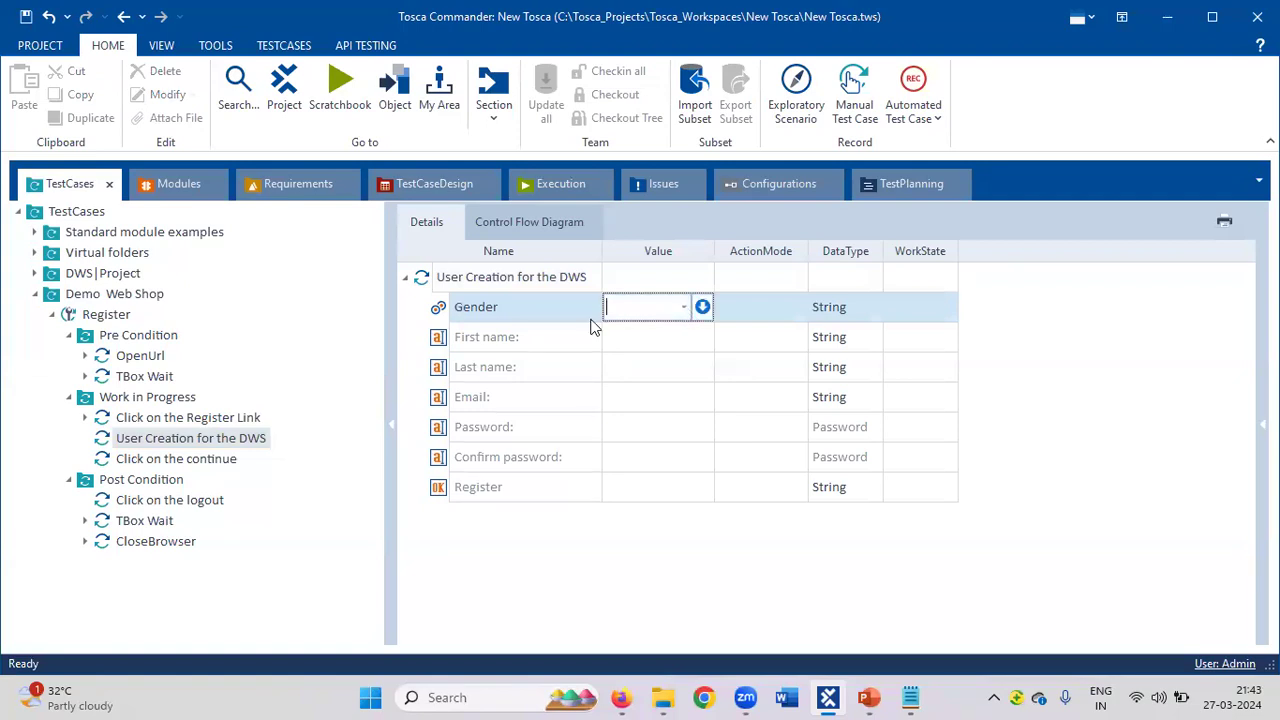
click(683, 310)
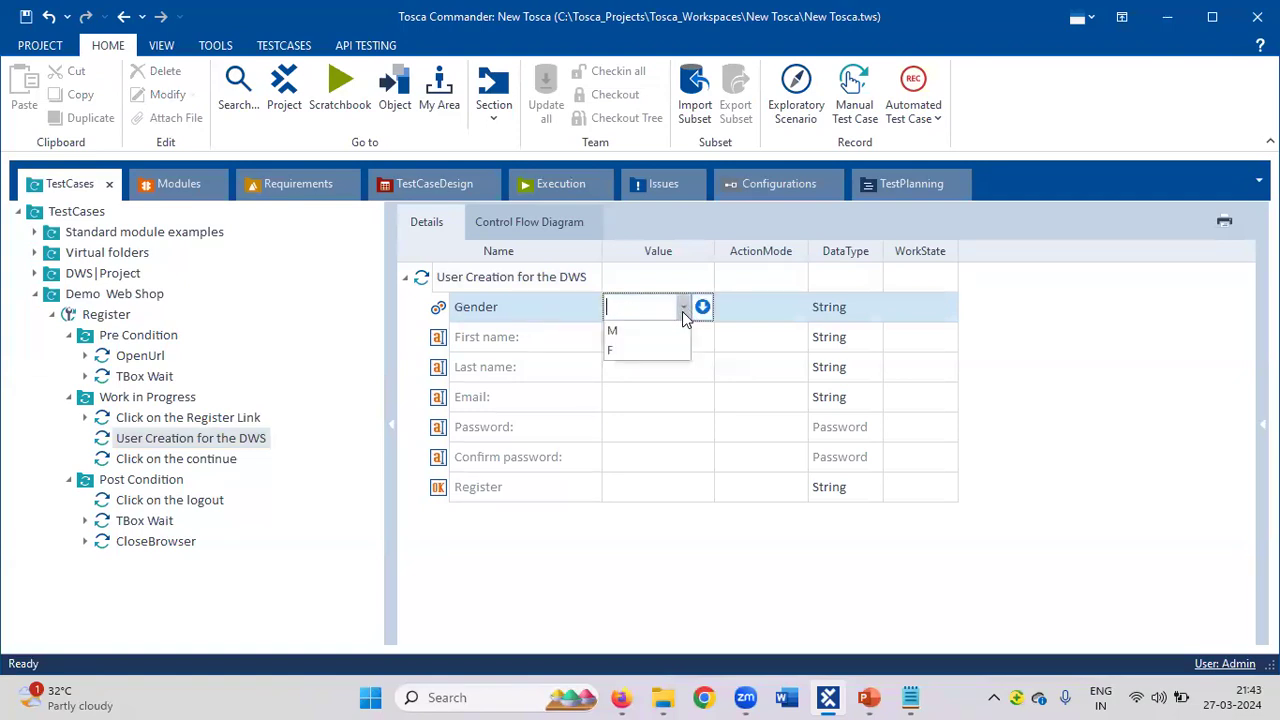
click(634, 338)
click(635, 340)
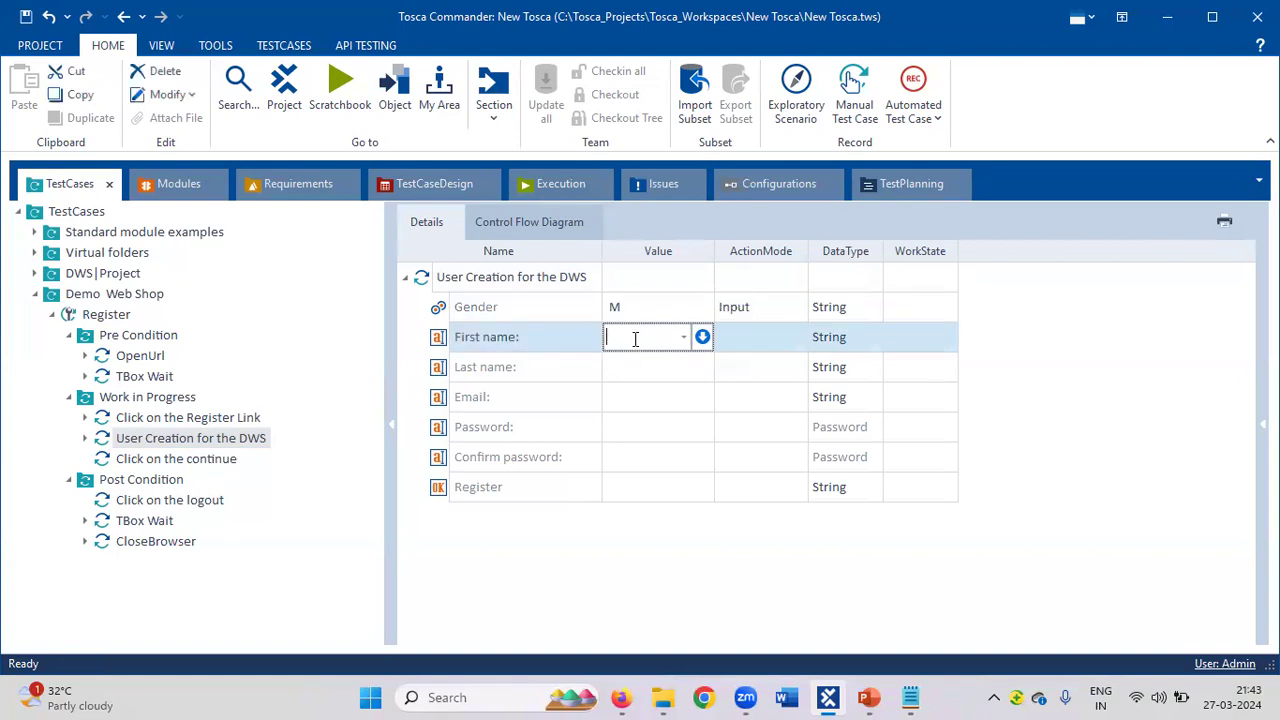
text(New)
key(Return)
click(638, 372)
click(638, 372)
text(To)
key(BackSpace)
key(BackSpace)
text(Batch)
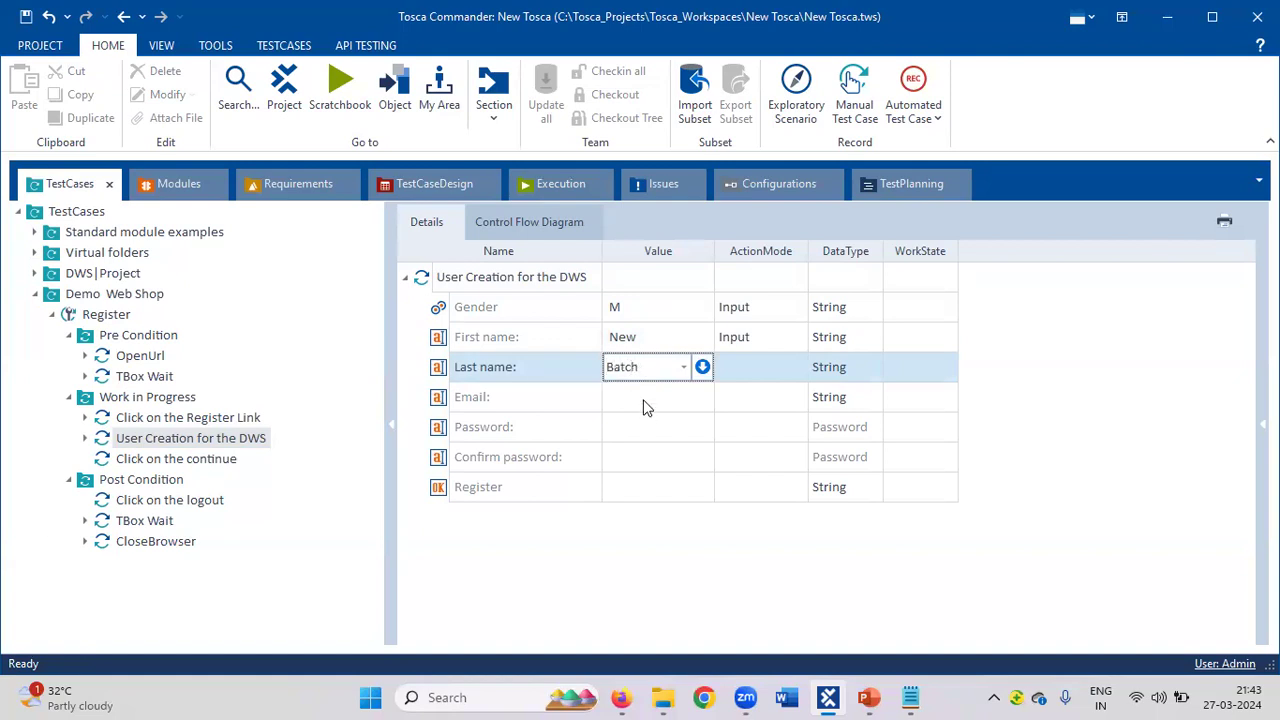
click(645, 399)
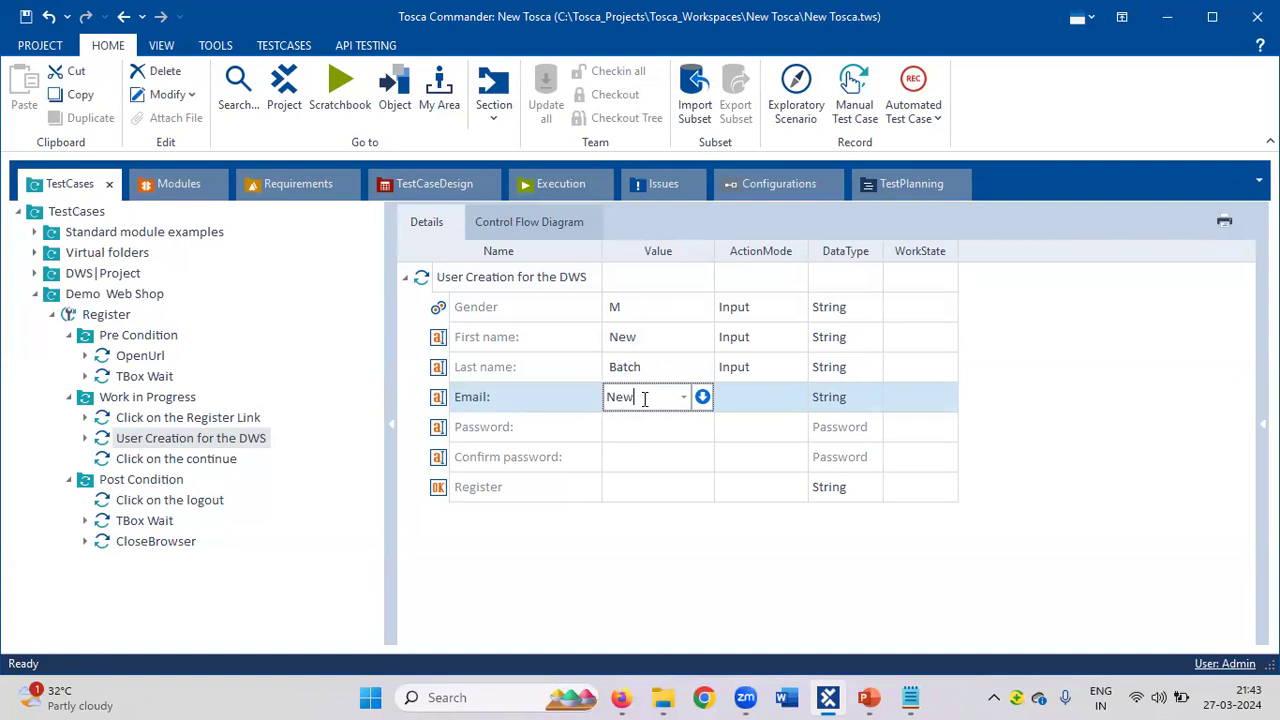
Enter the e-mail address and the account password values.
click(656, 434)
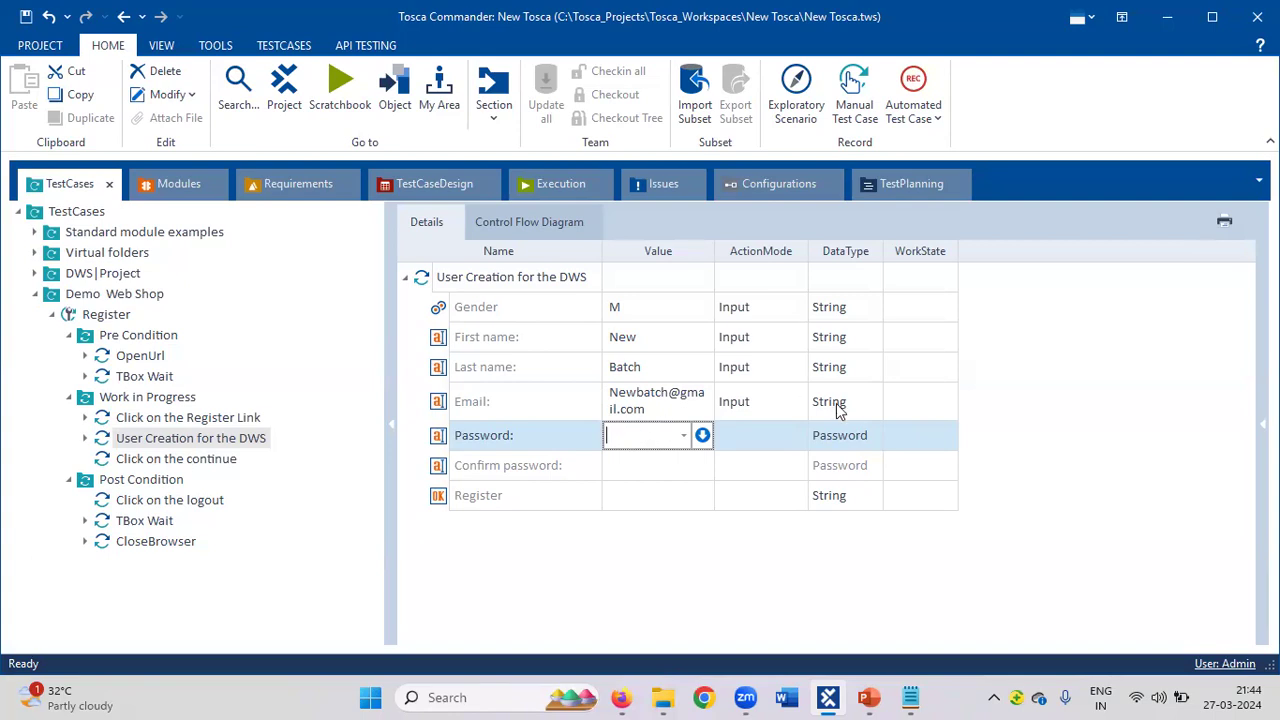
click(871, 435)
click(872, 435)
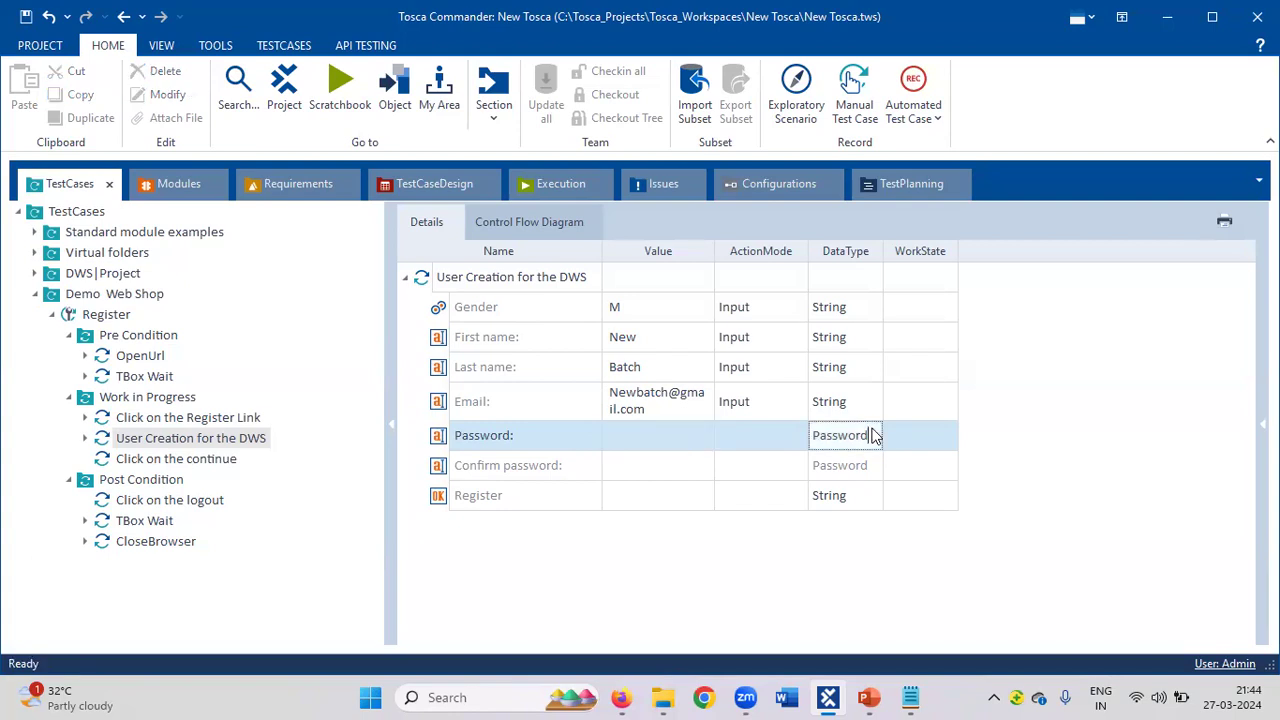
click(1080, 489)
click(877, 437)
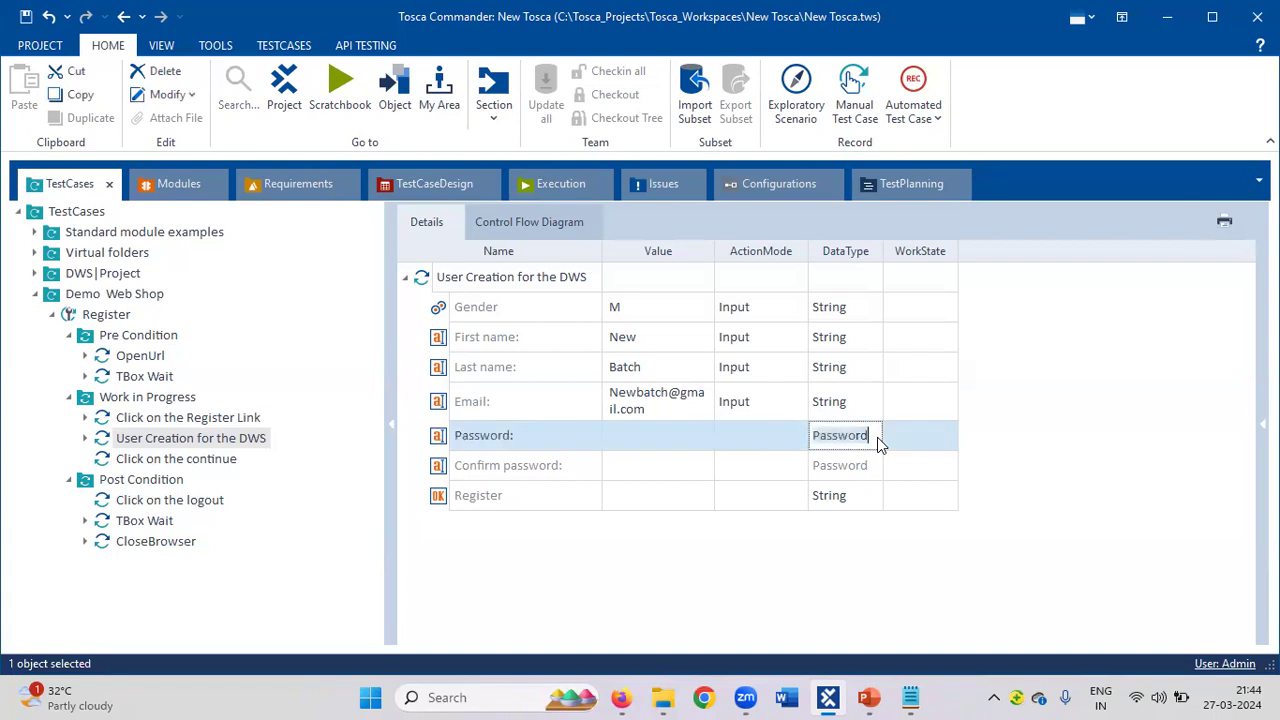
click(662, 445)
click(662, 445)
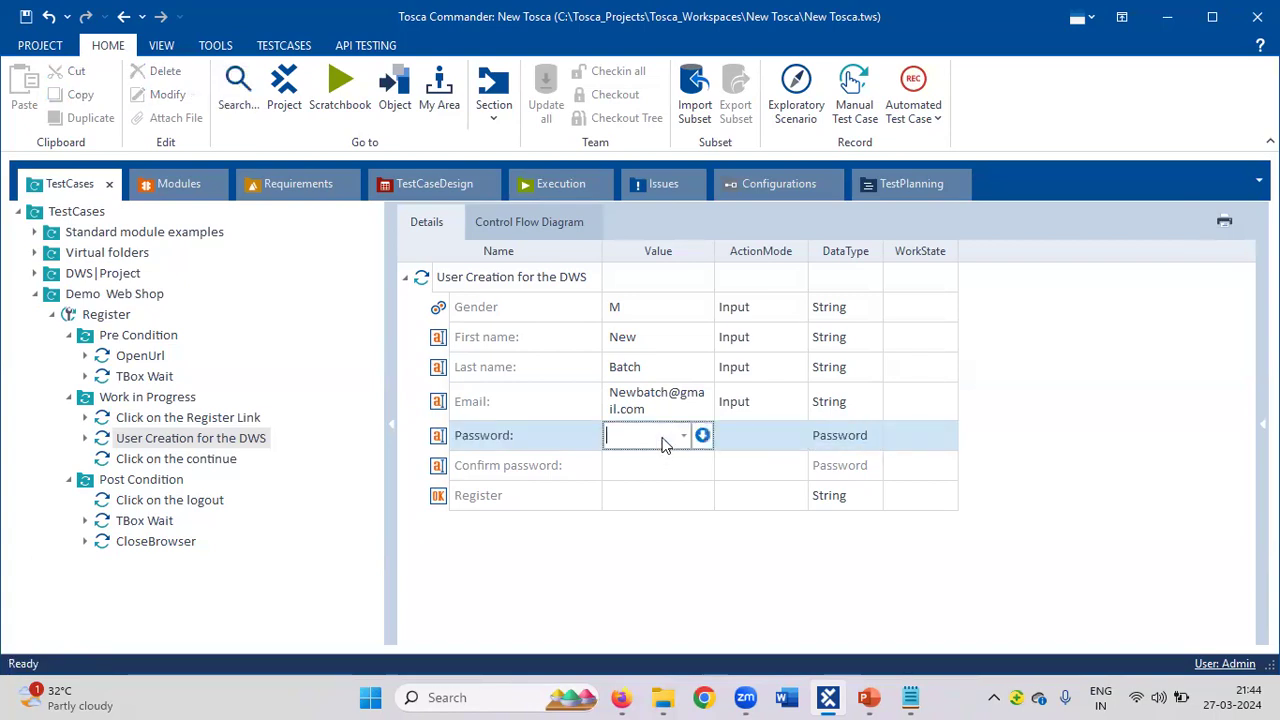
text(Tosca_123)
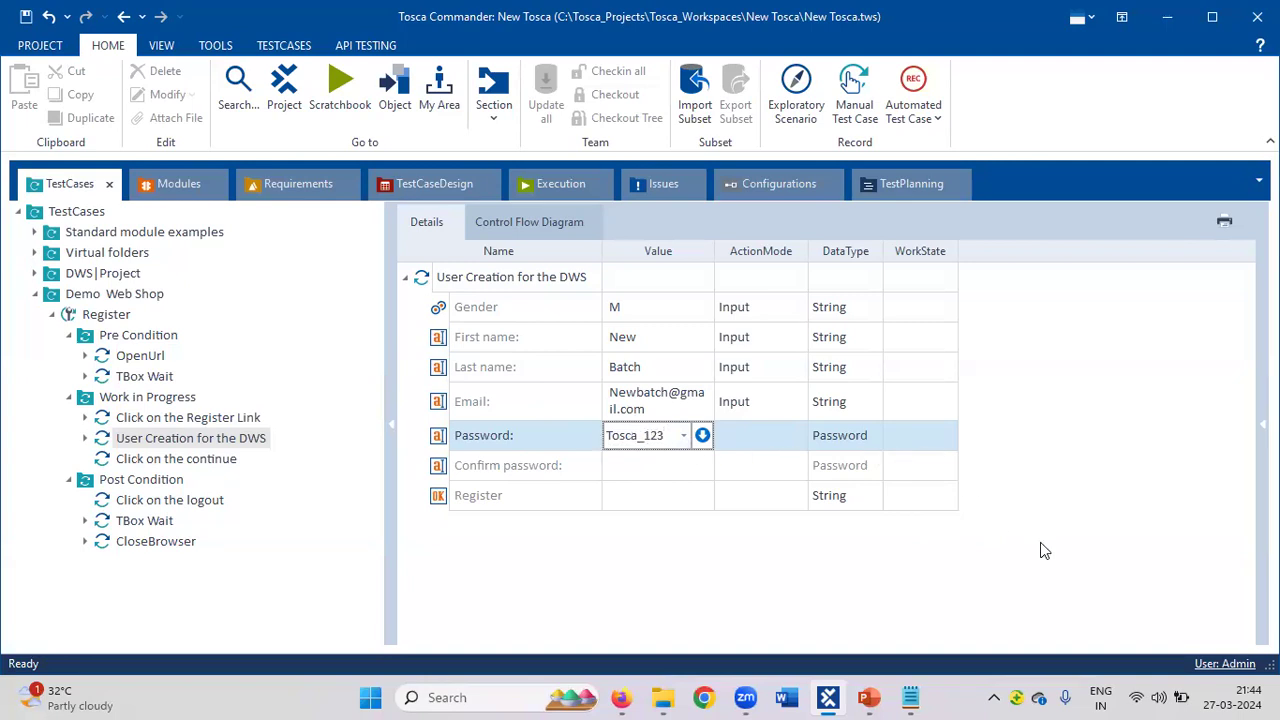
key(Return)
Switch the Password row's data type to String and re-enter the password.
click(888, 402)
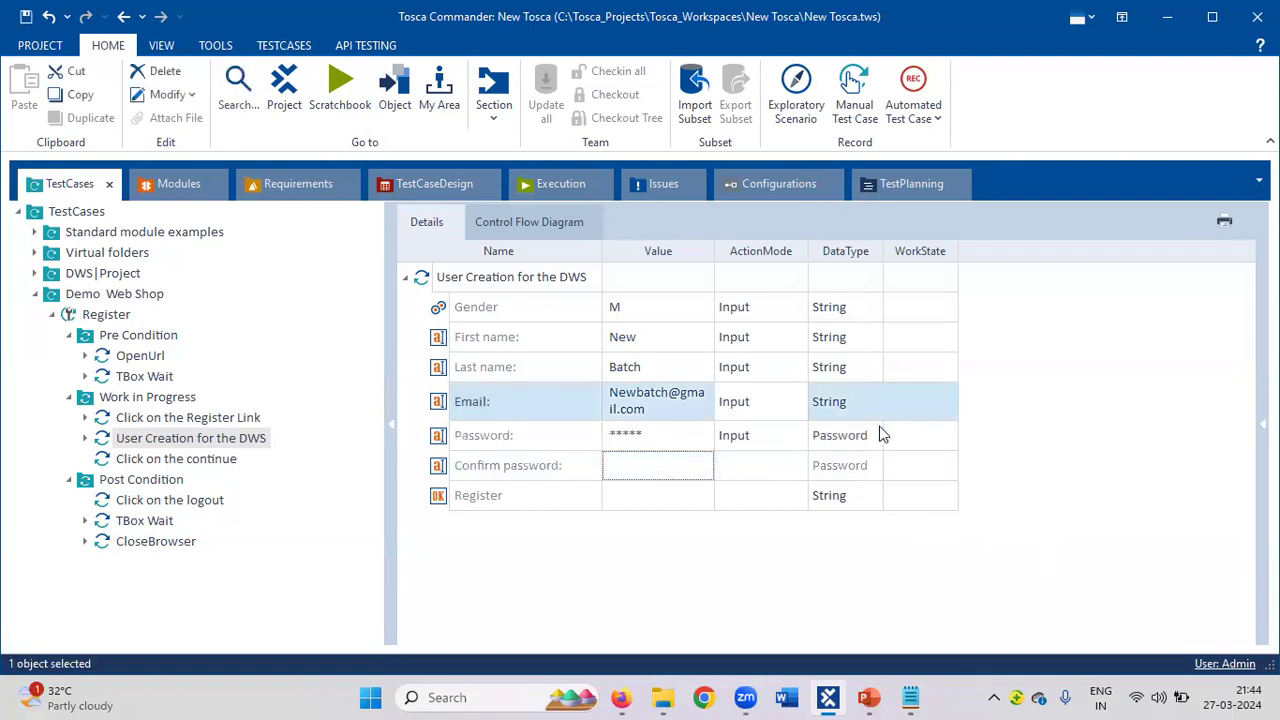
click(877, 435)
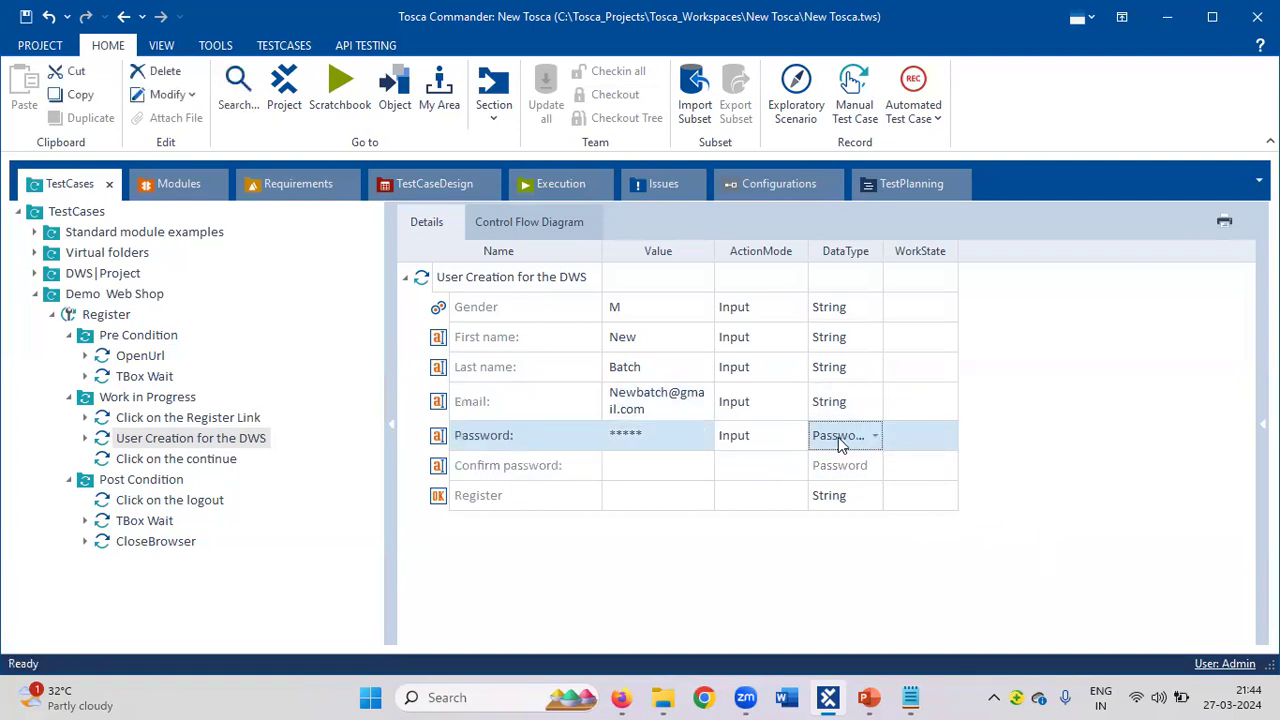
click(876, 440)
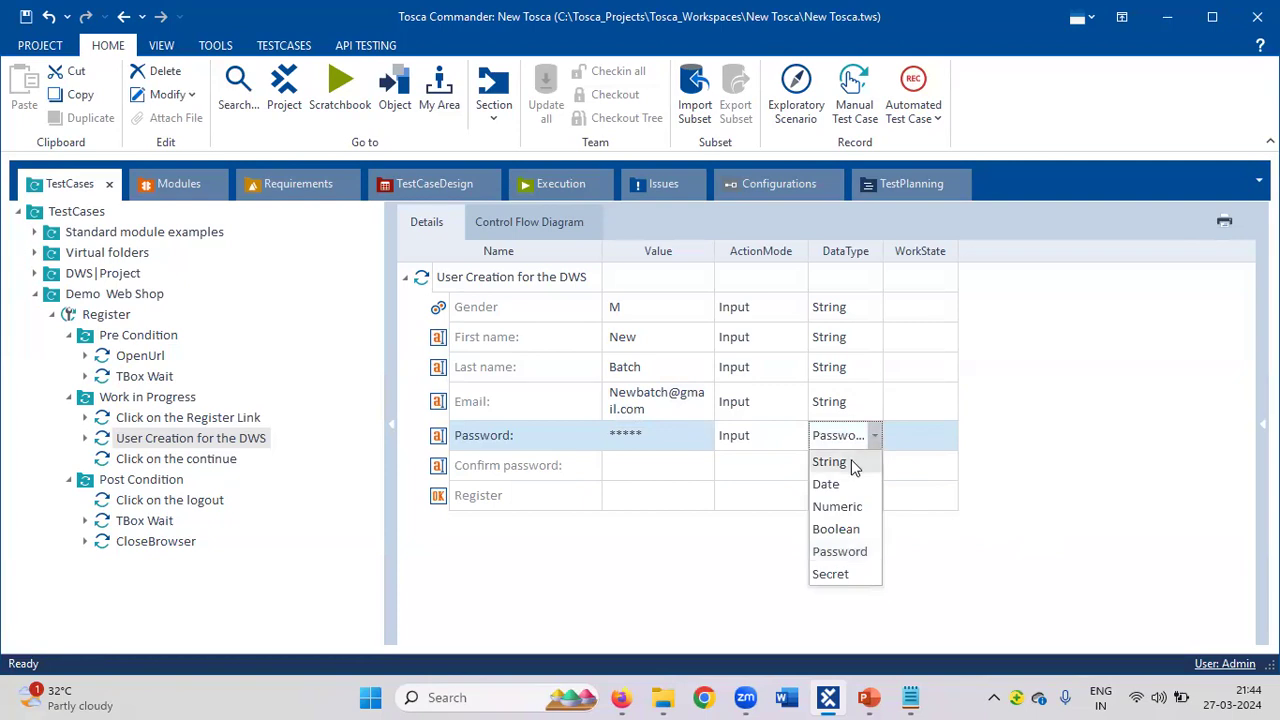
click(851, 461)
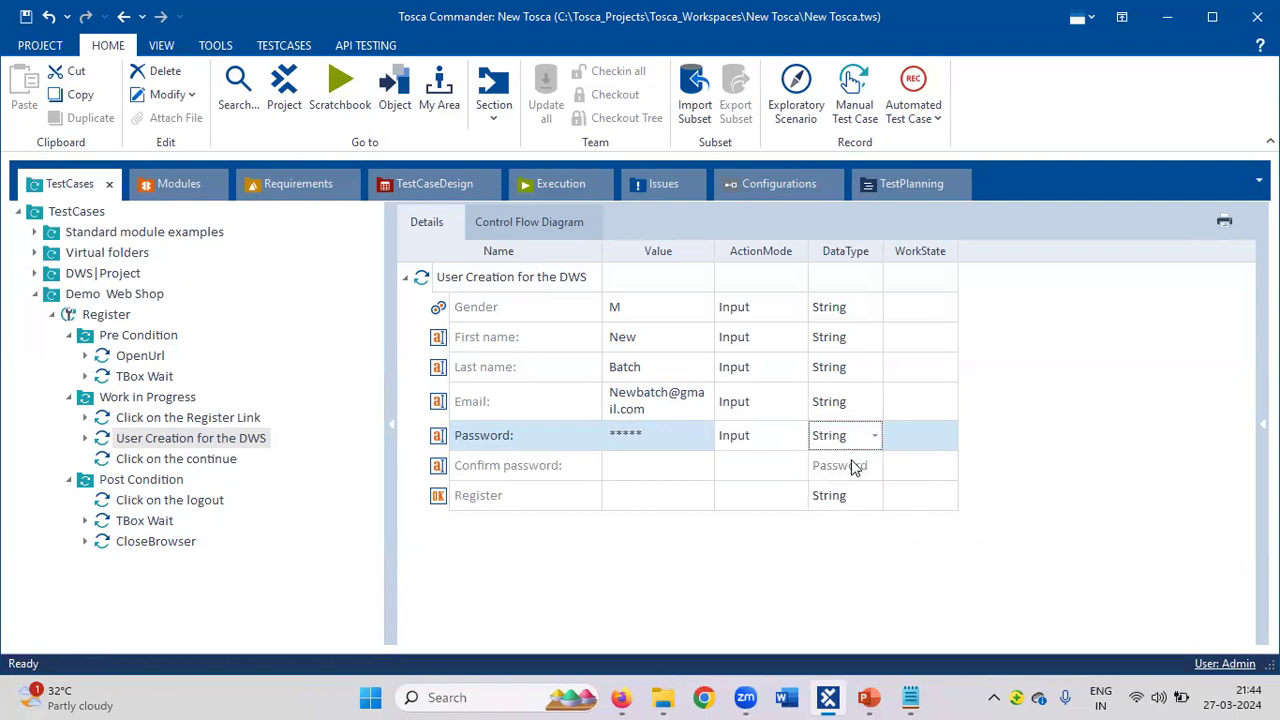
click(1104, 583)
click(675, 435)
text(To)
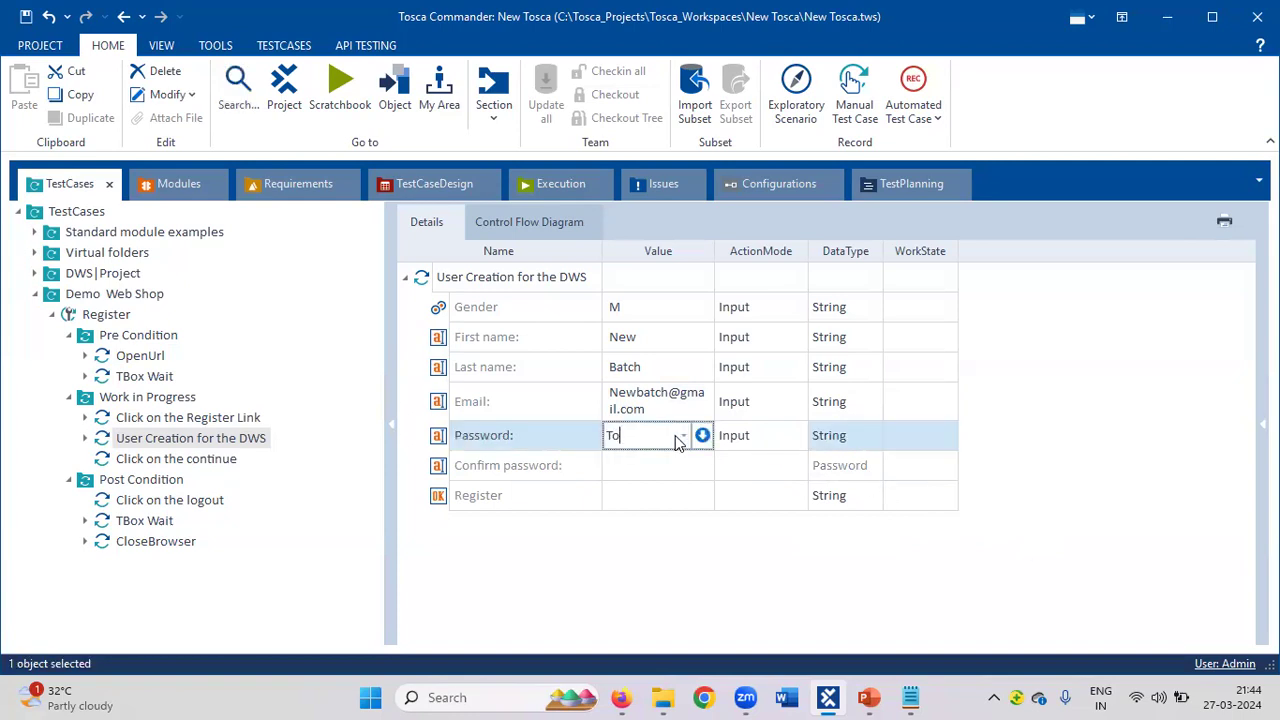
text(sca_123)
click(688, 541)
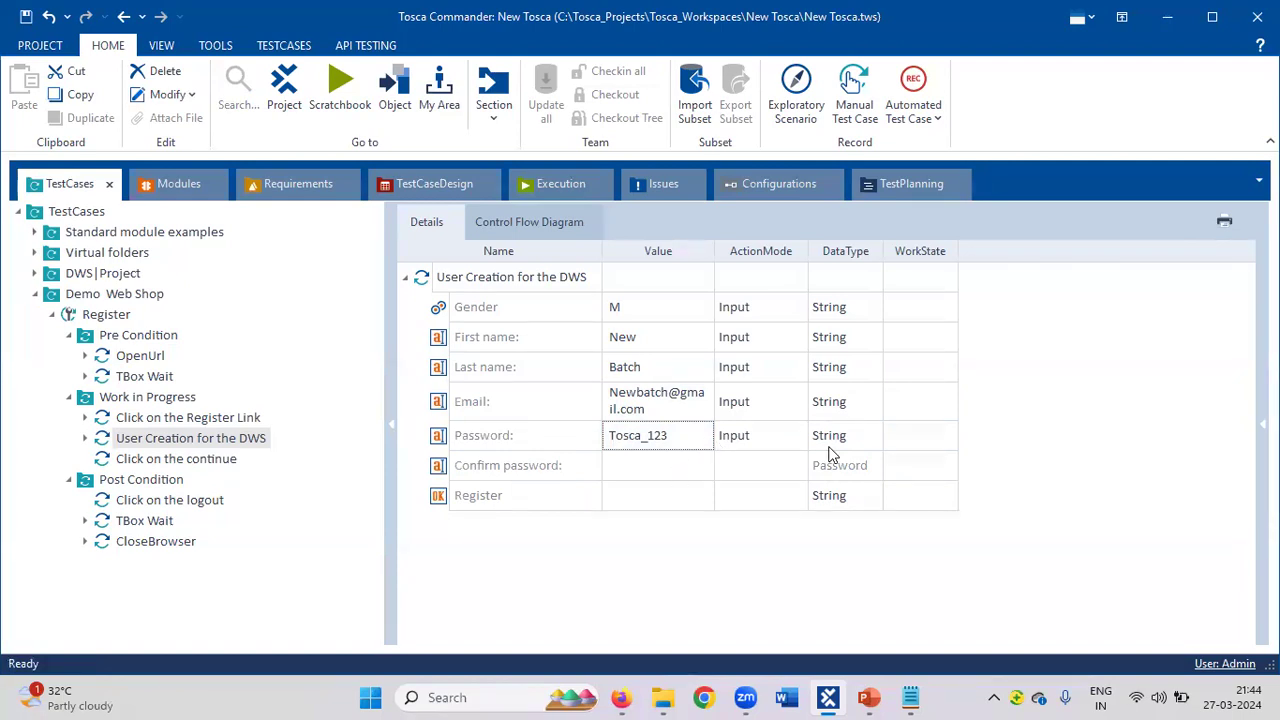
Fill in Confirm password and set the Password data type back to Password.
click(673, 469)
text(Tos)
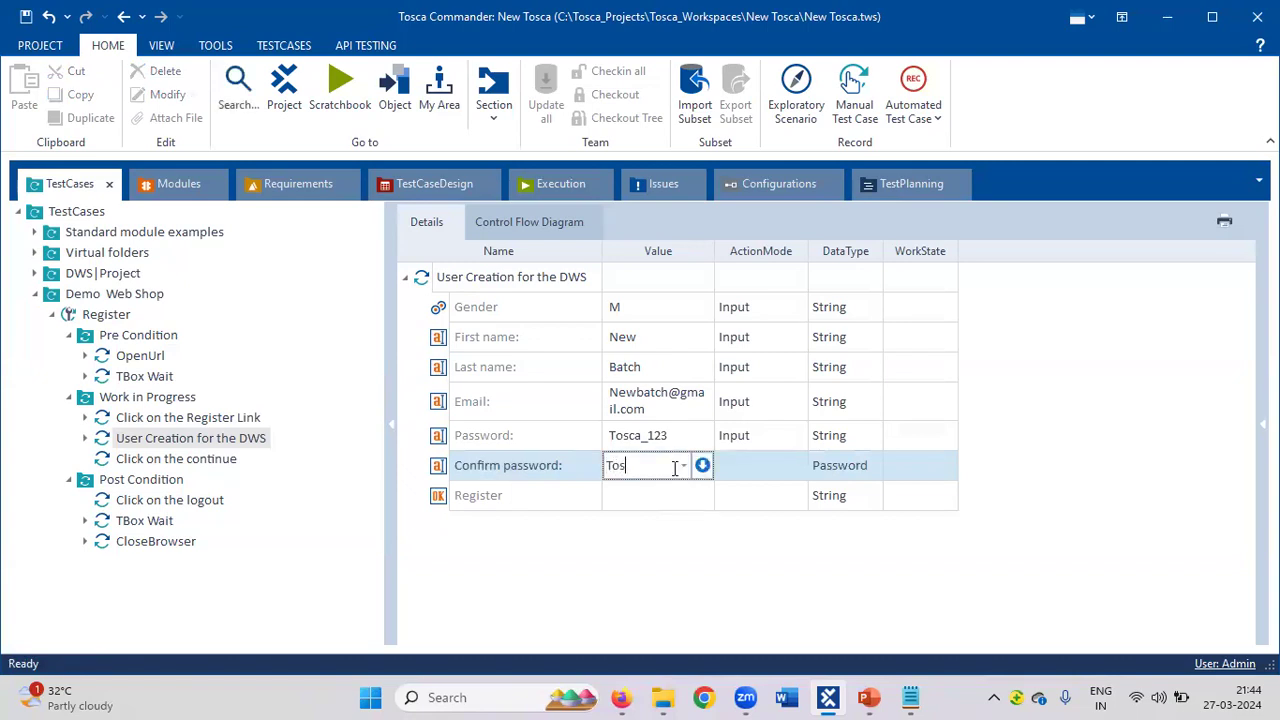
text(ca_123)
key(Return)
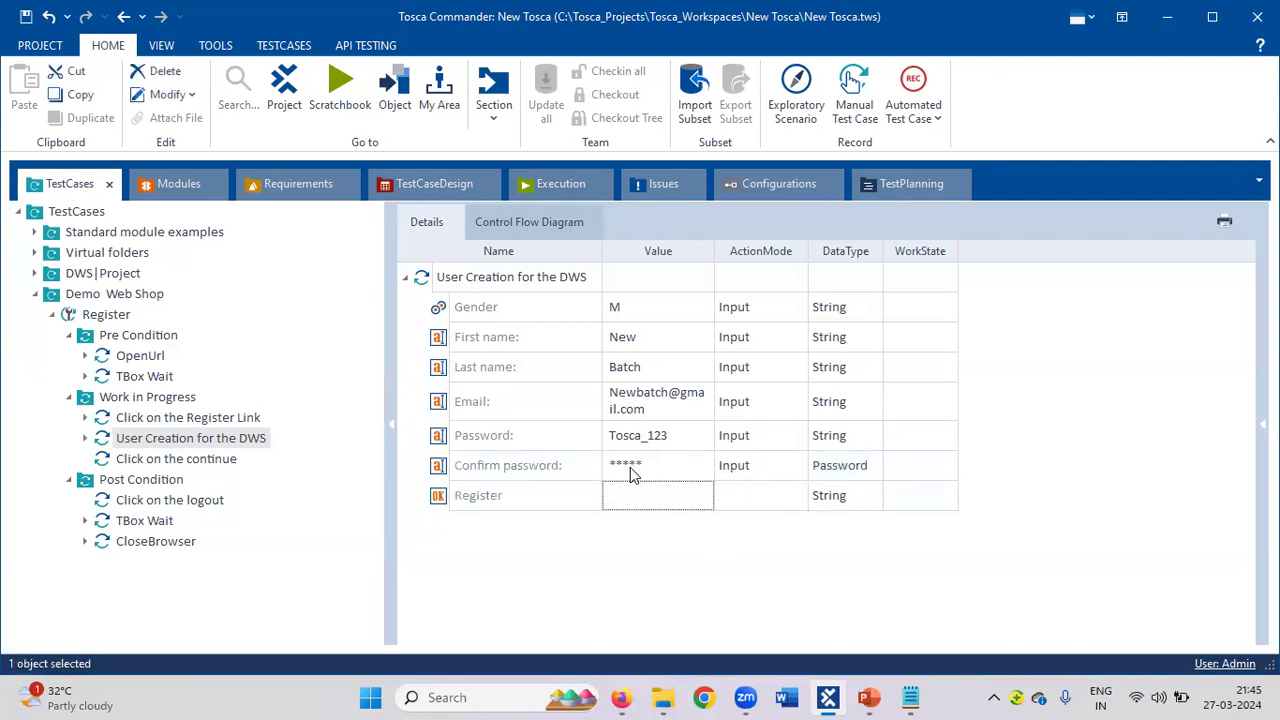
click(874, 443)
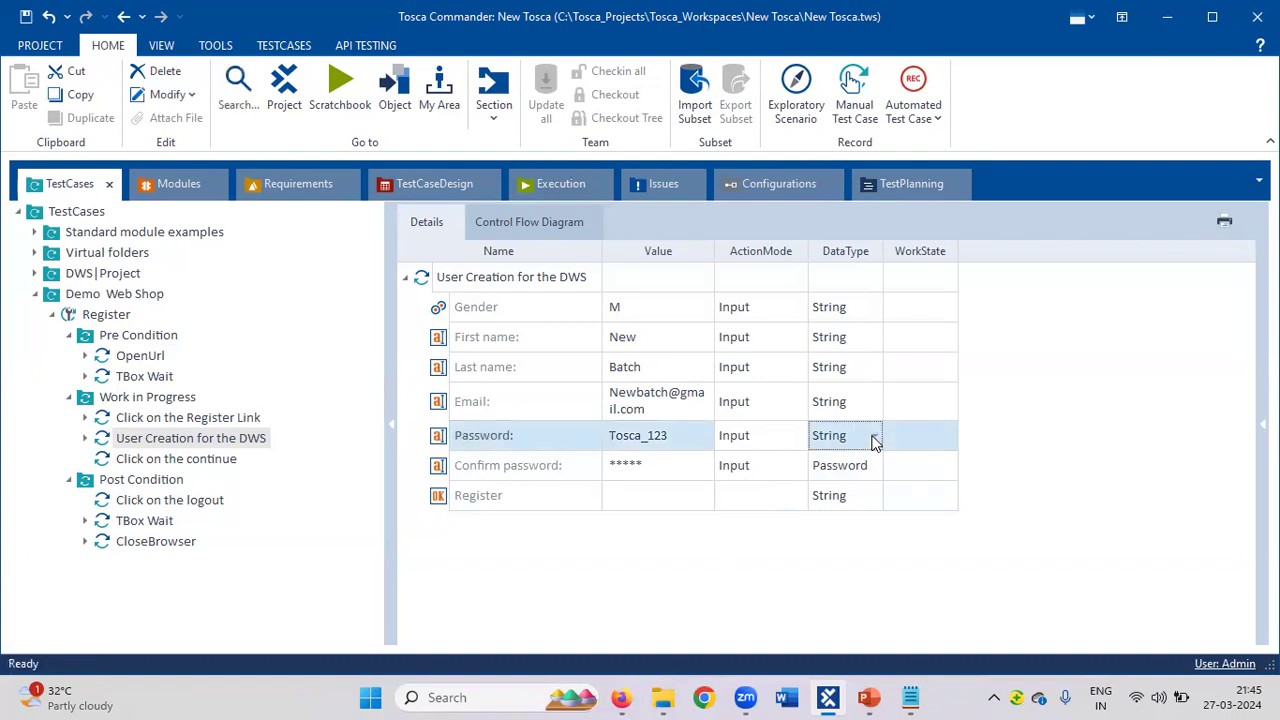
click(875, 437)
click(836, 552)
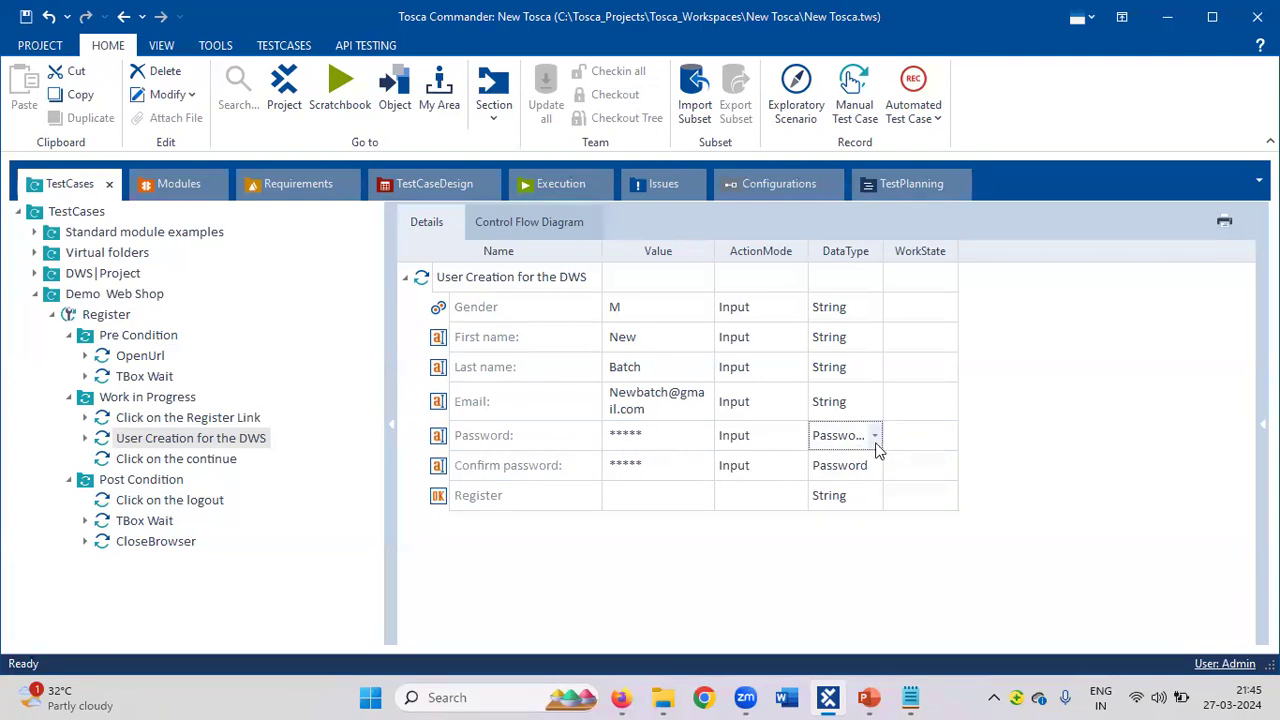
Set the user creation step's Register value to {Click}.
click(673, 495)
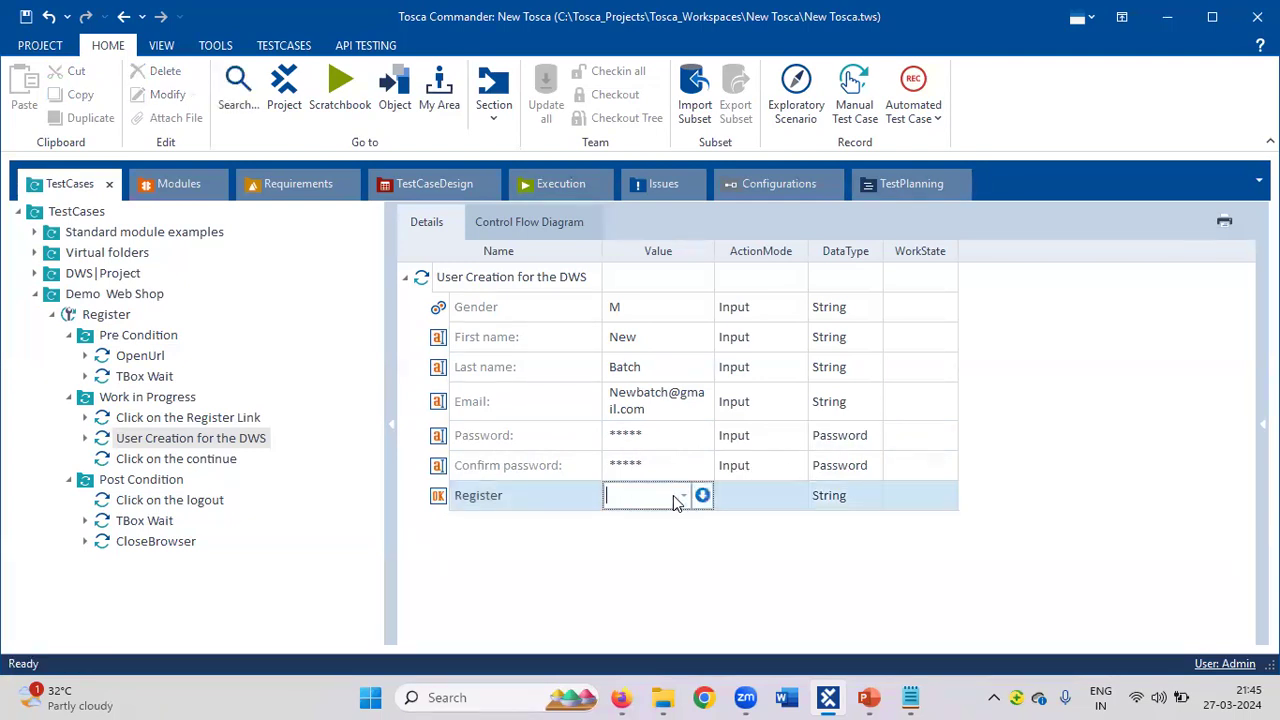
click(683, 496)
click(645, 519)
click(224, 460)
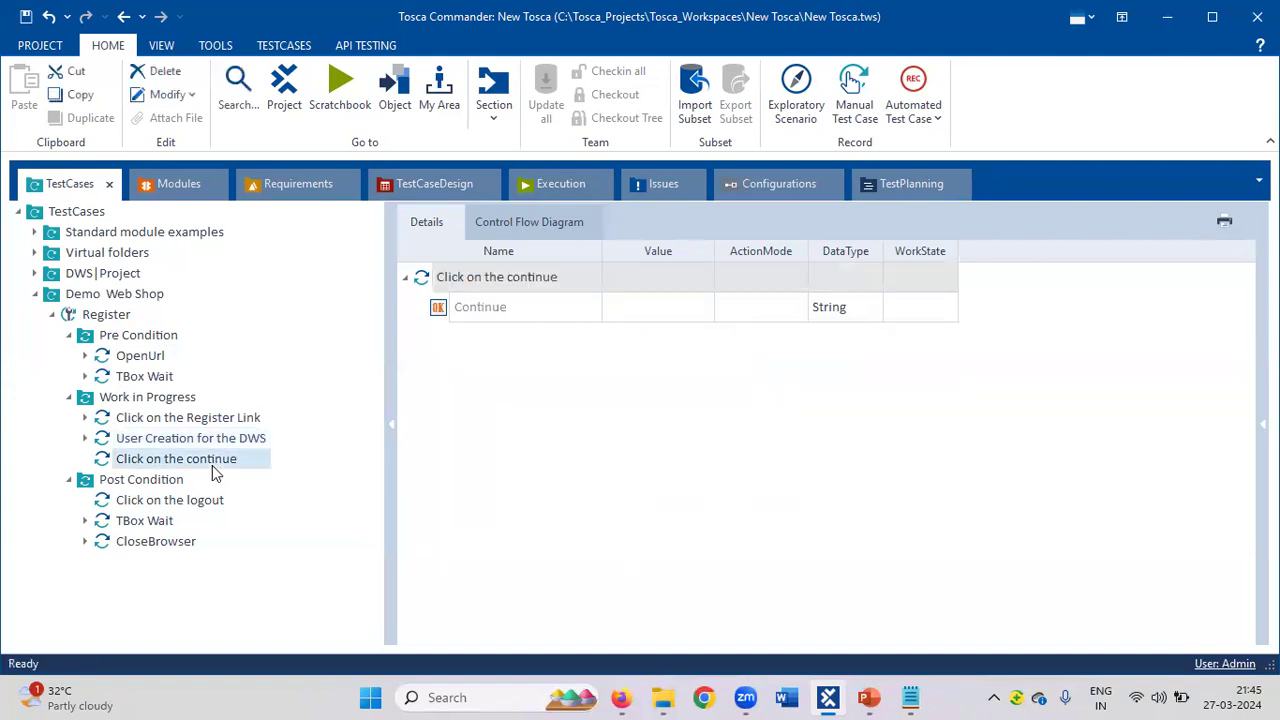
Set the Continue value of Click on the continue to {Click}.
click(699, 306)
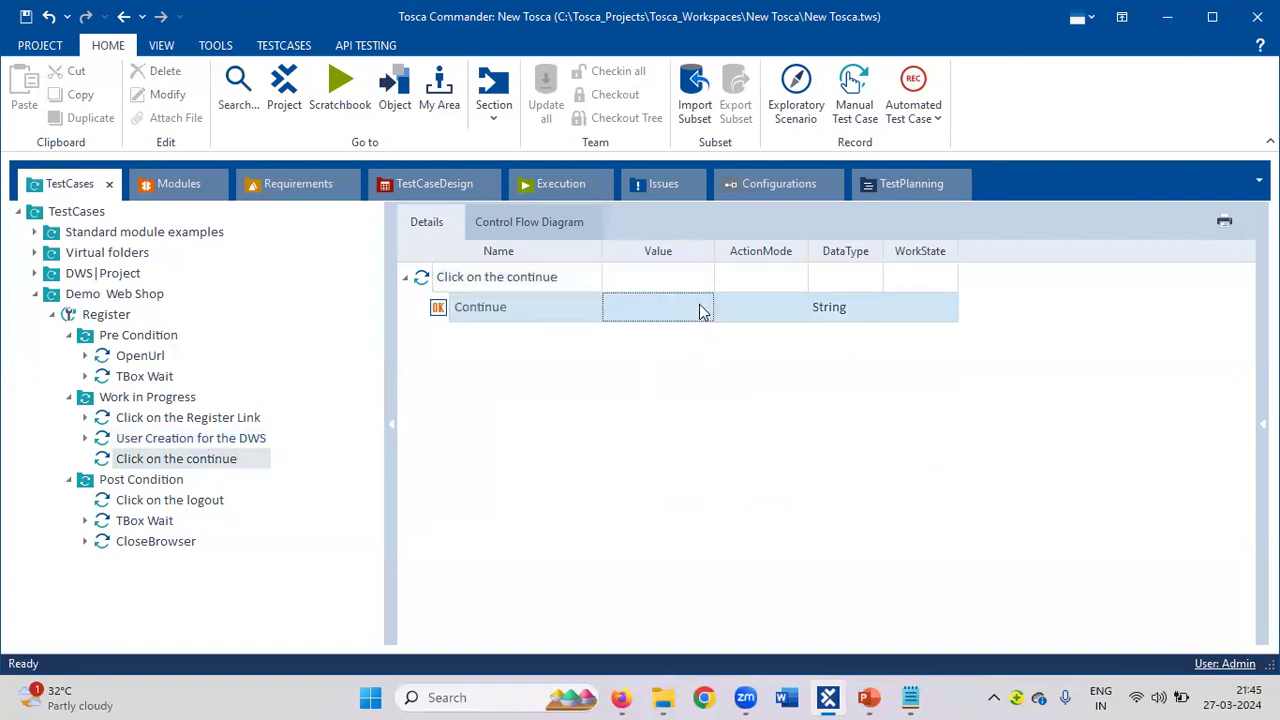
click(684, 308)
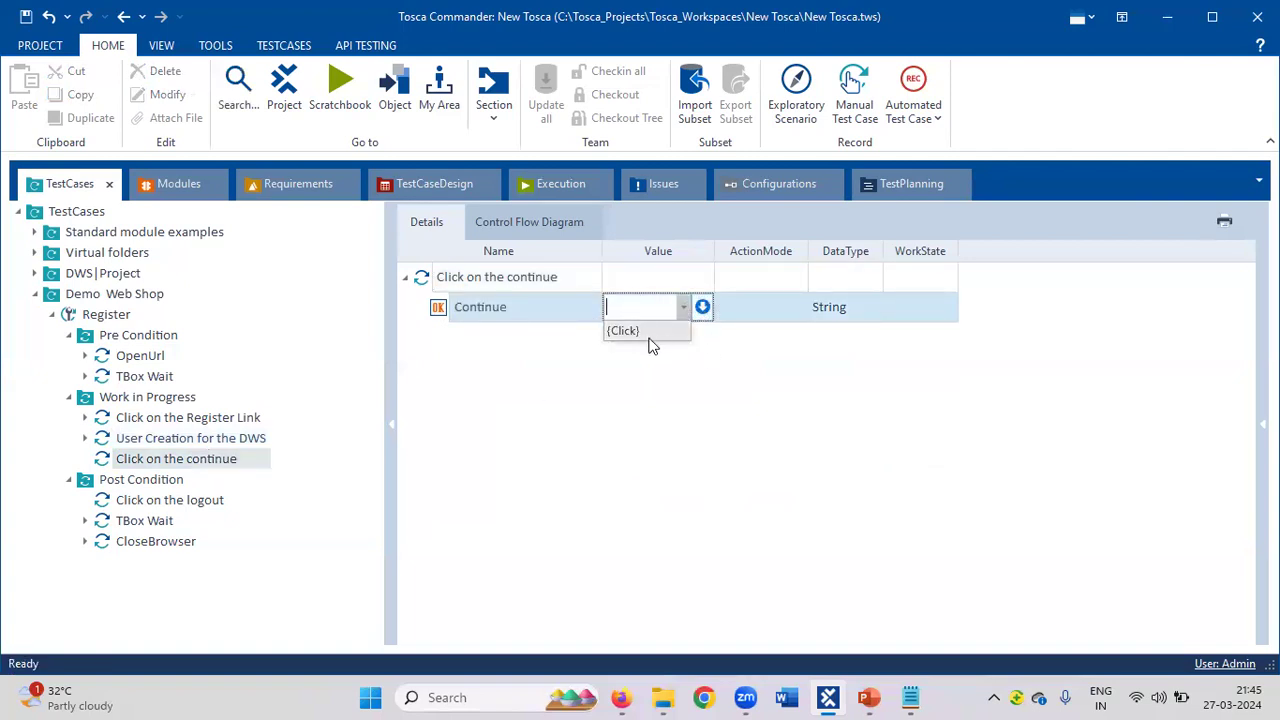
click(648, 336)
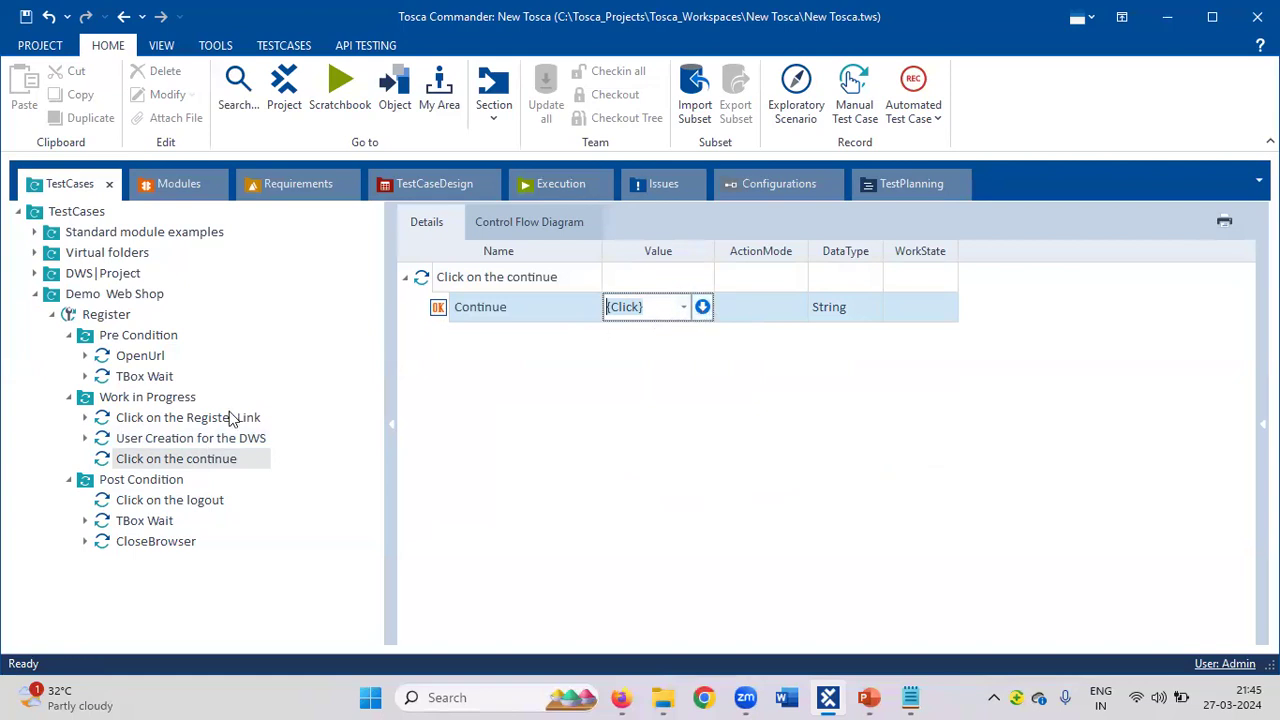
click(178, 466)
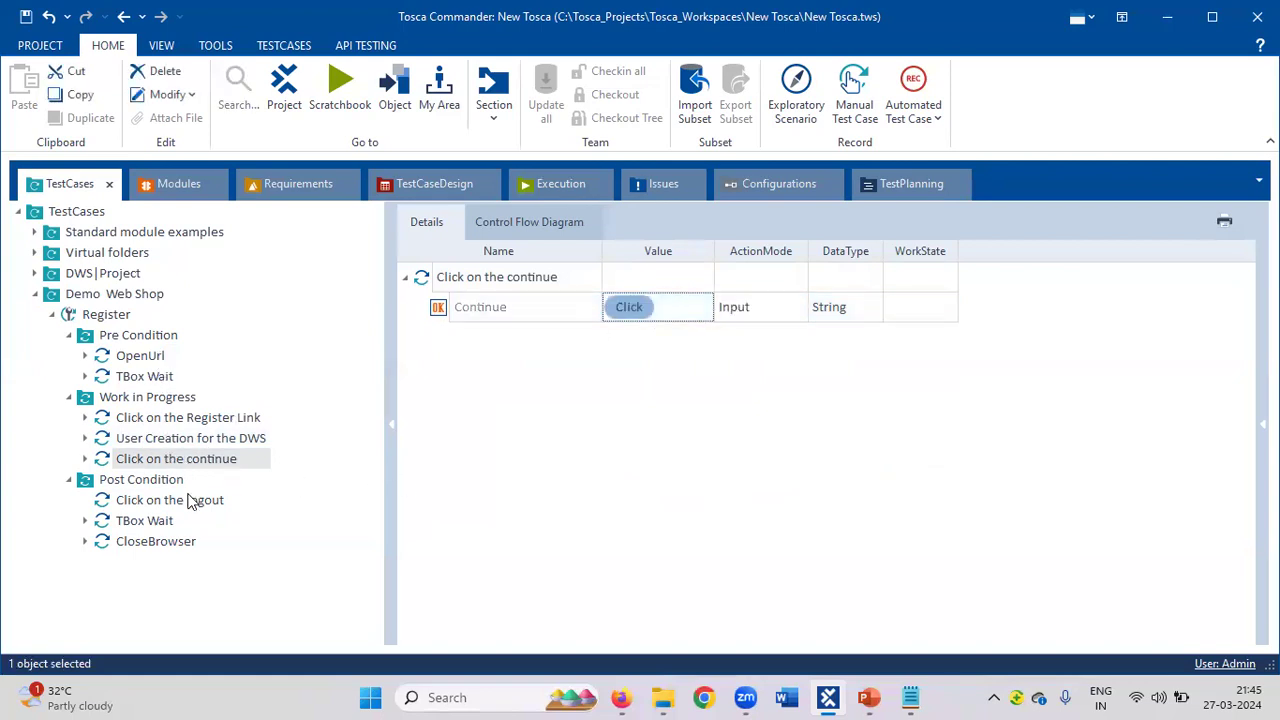
Set the Click on the logout step's Log out value to {Click}, then edit the post-condition wait Duration.
click(190, 500)
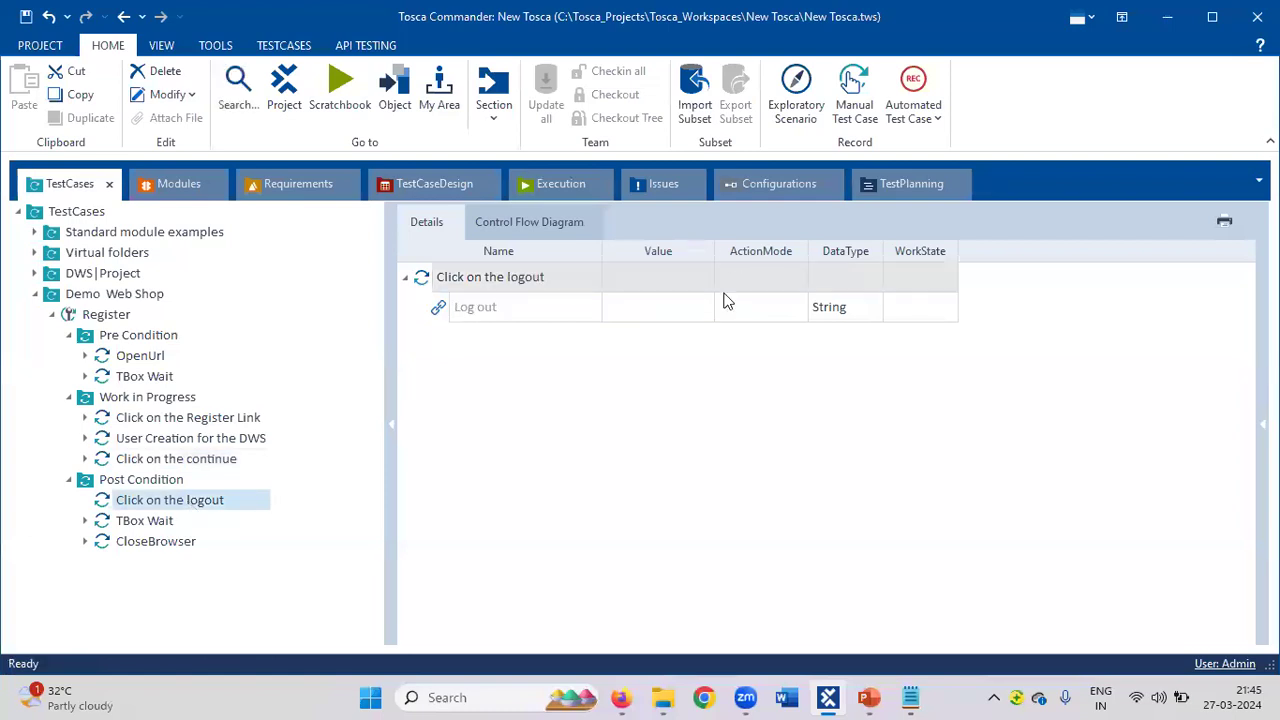
click(695, 316)
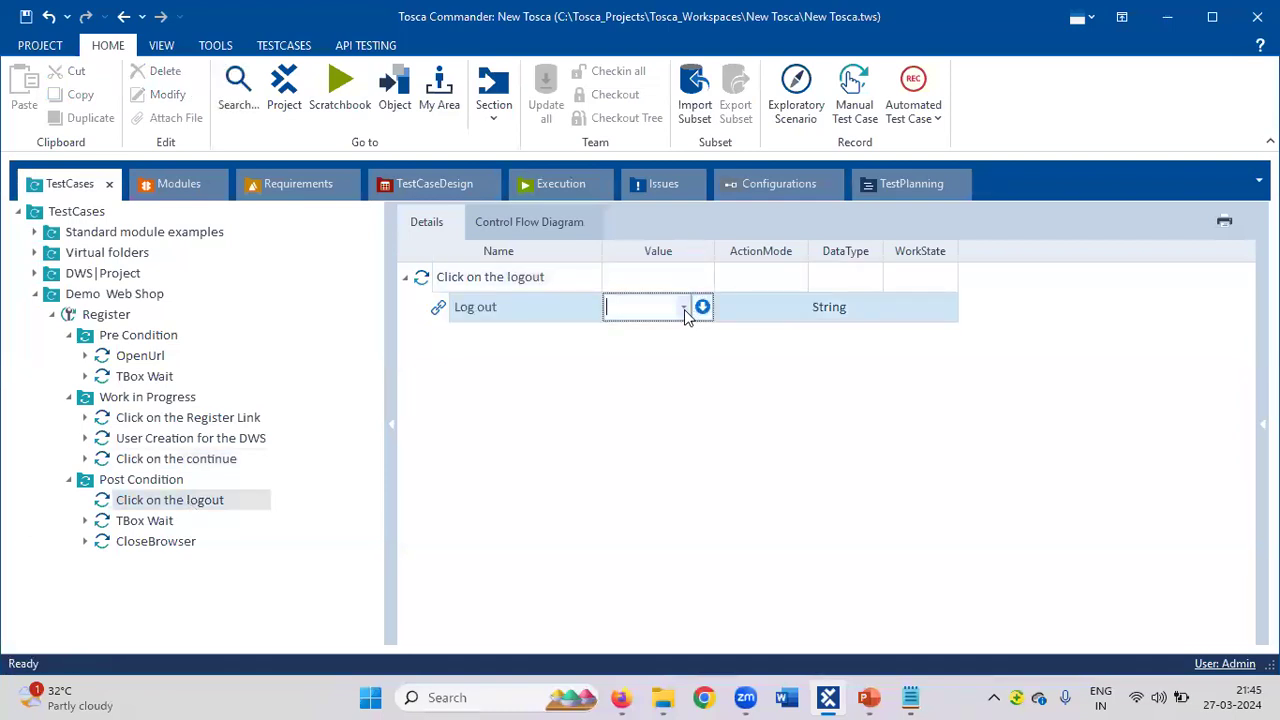
click(684, 309)
click(664, 334)
click(160, 525)
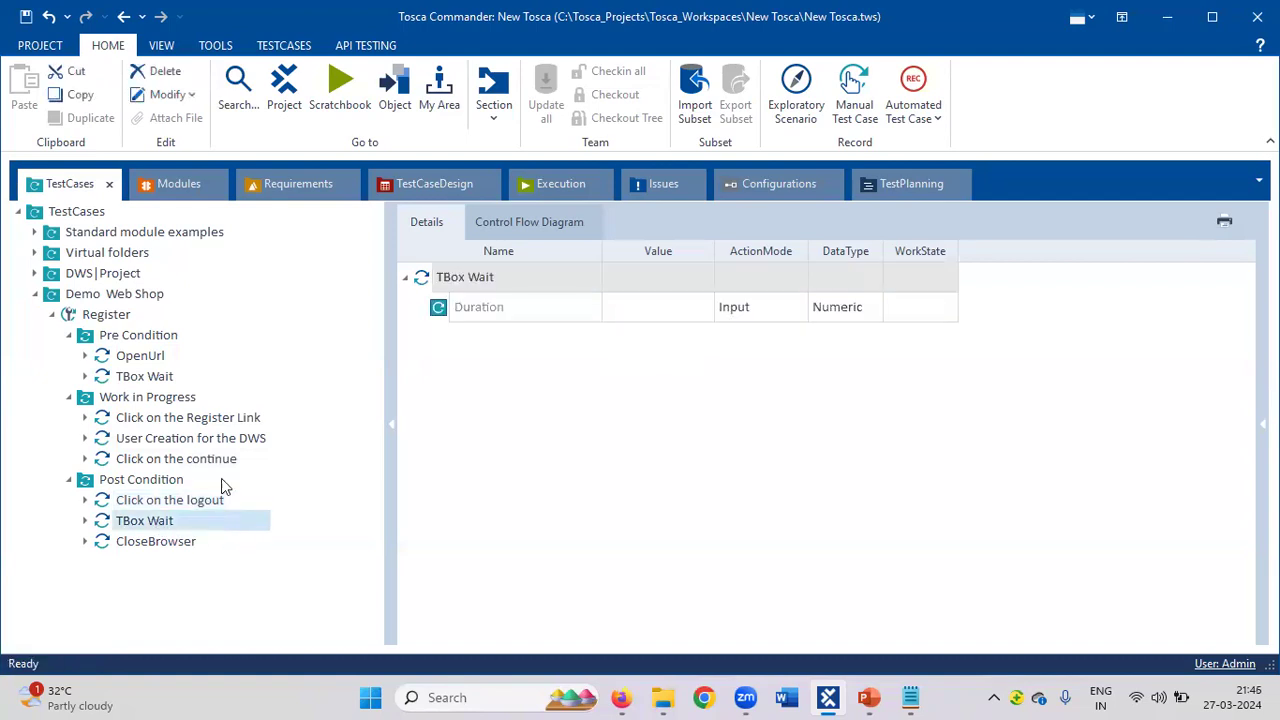
click(640, 310)
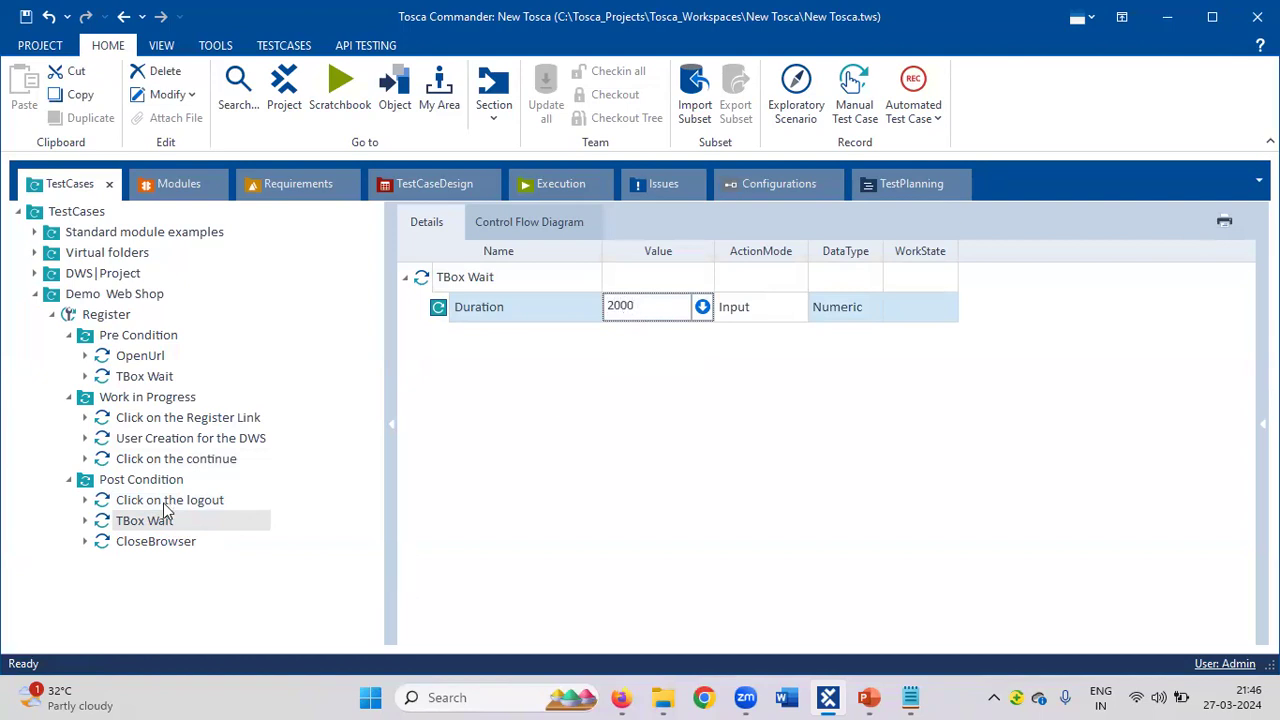
Set CloseBrowser's Title to Demo Web Shop and save the workspace.
click(156, 544)
click(156, 544)
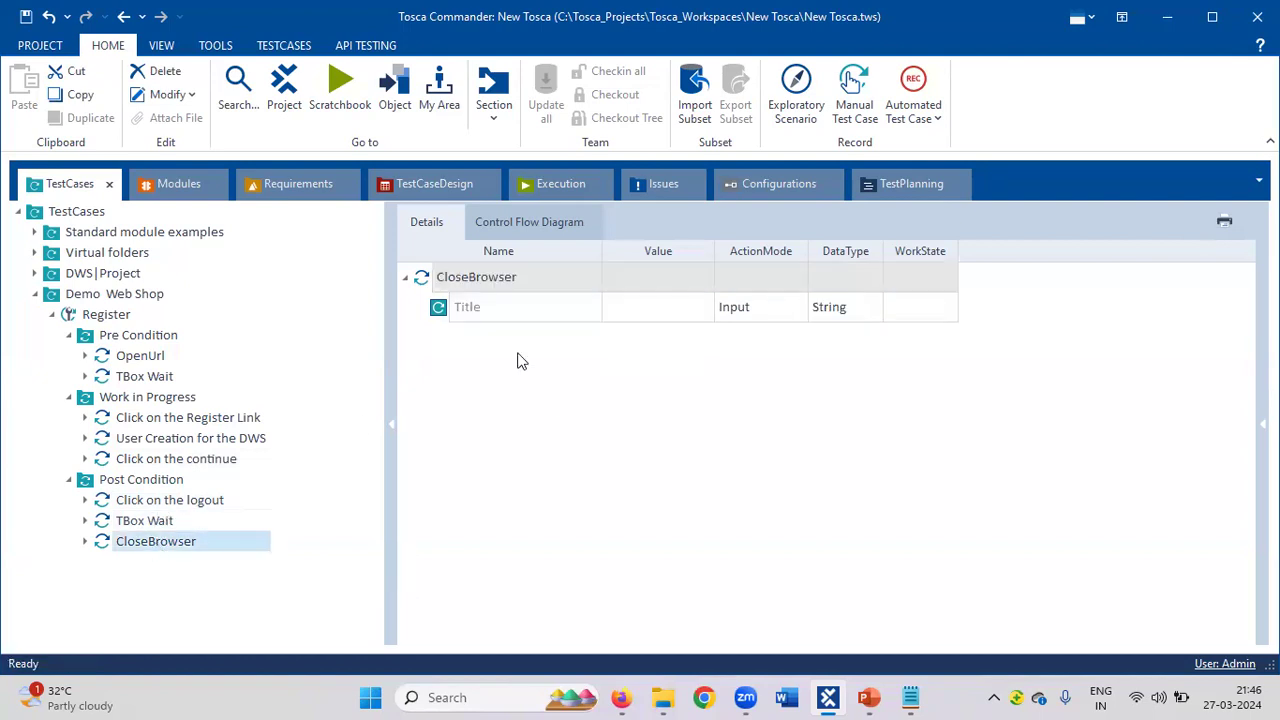
click(647, 303)
click(647, 303)
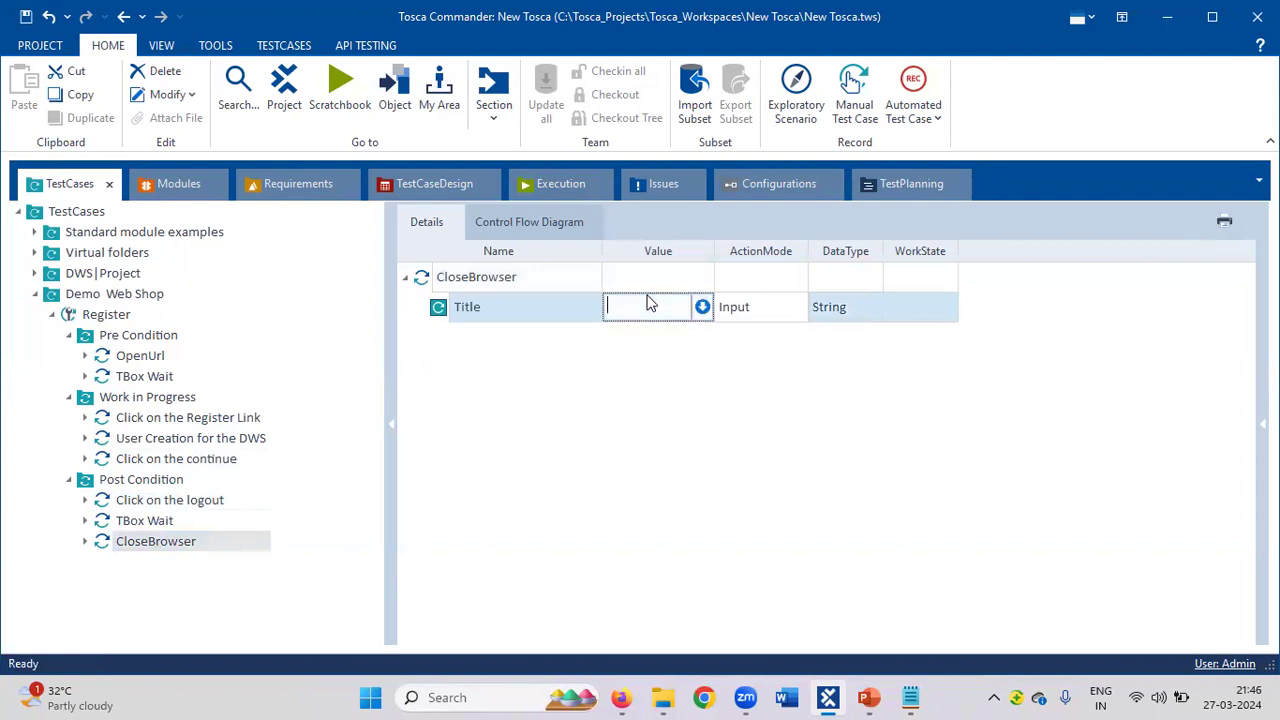
text(Demo Web Shop)
click(515, 451)
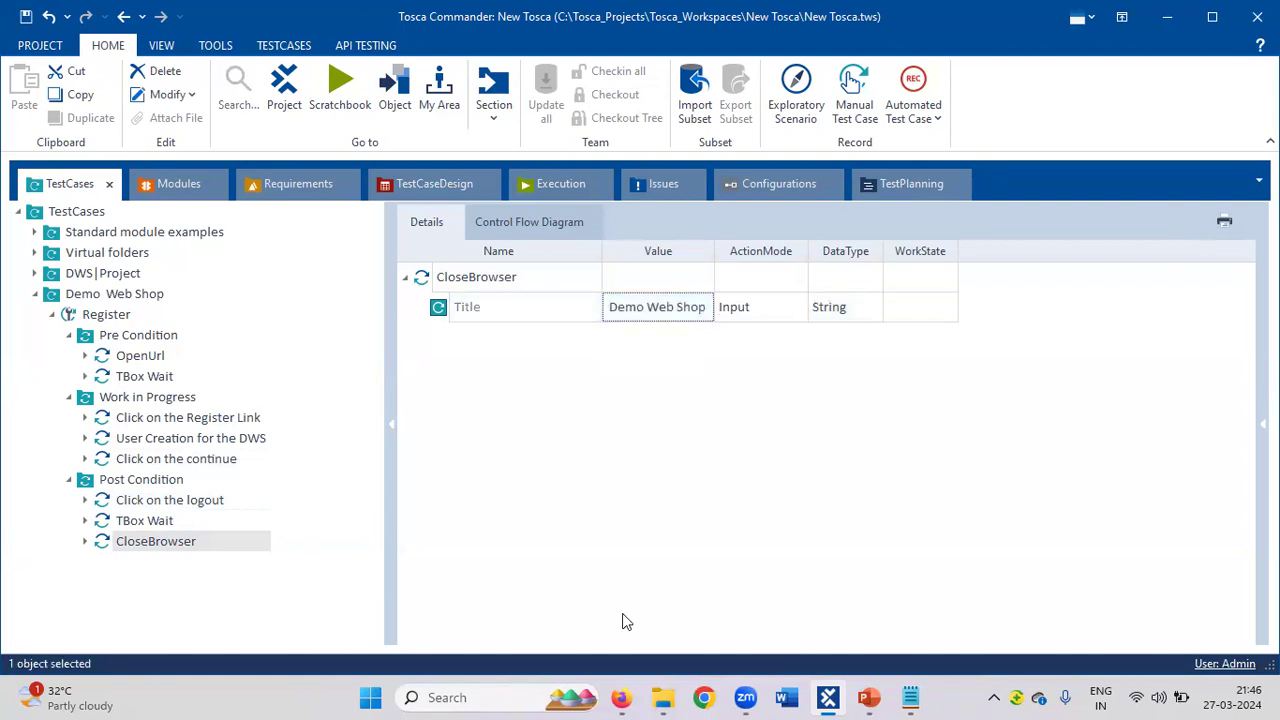
mouse_move(625, 697)
click(27, 17)
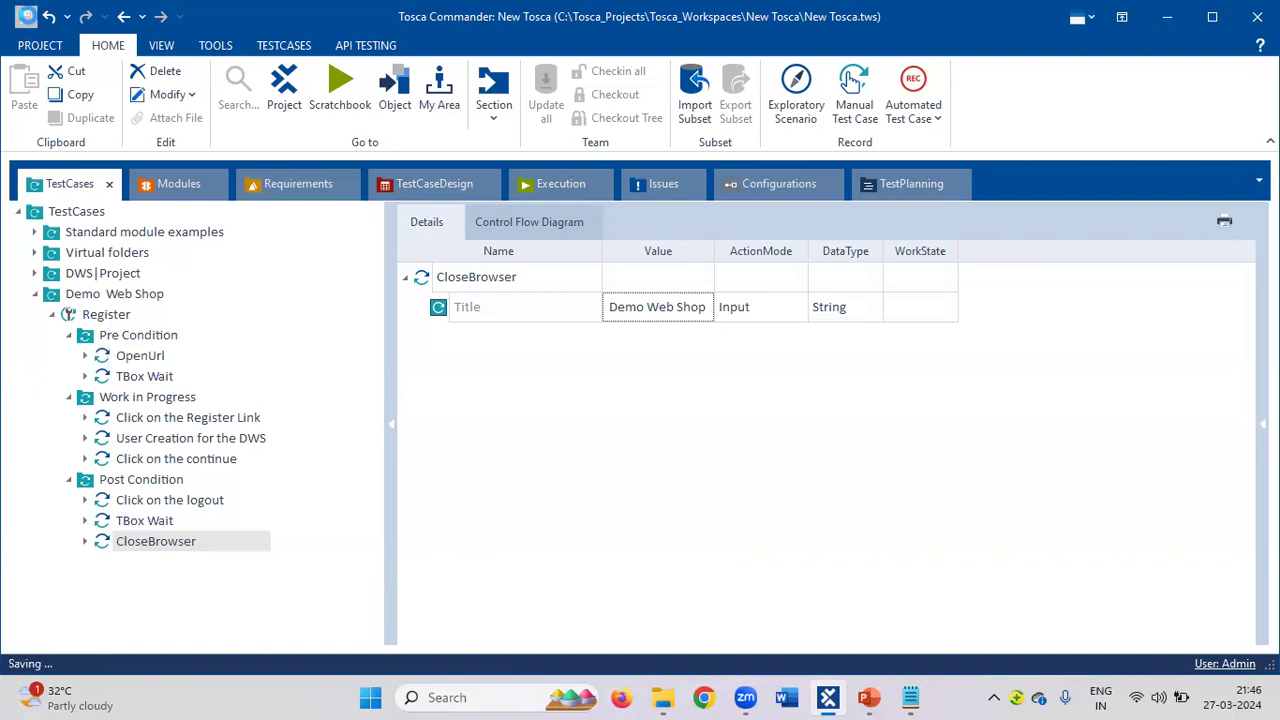
Run the Register test case in the ScratchBook from its context menu.
right_click(113, 326)
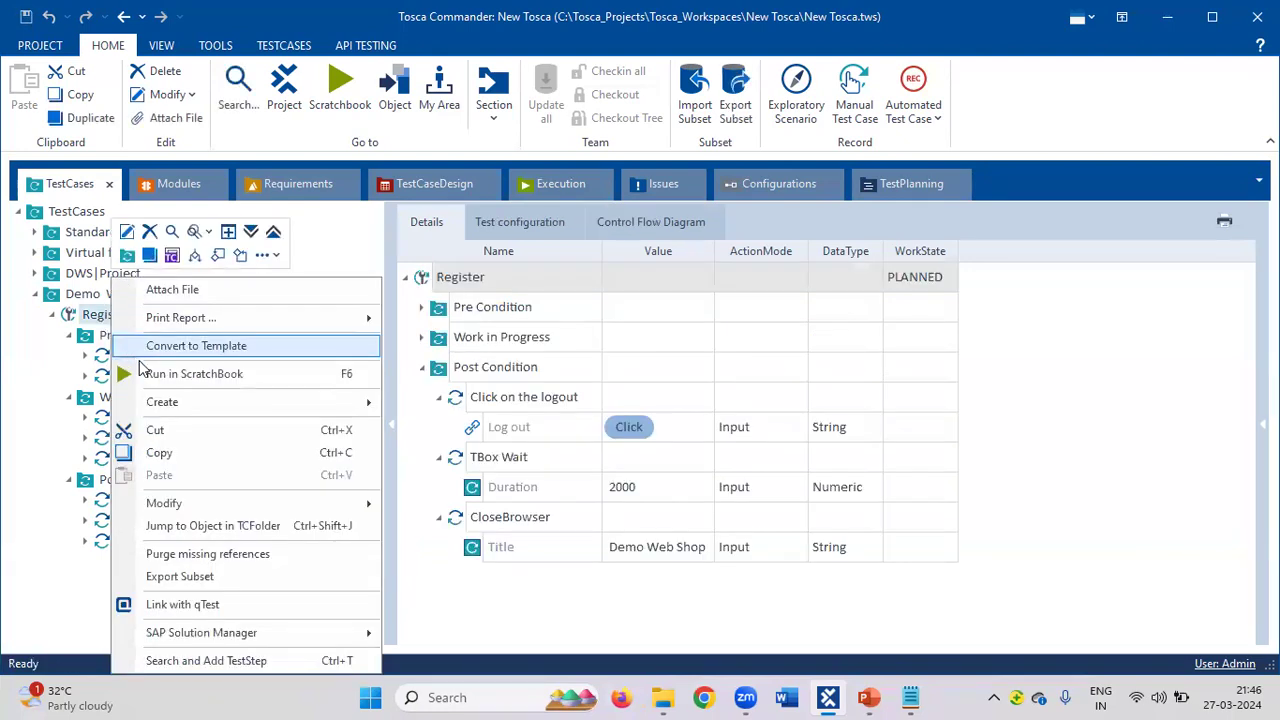
click(180, 375)
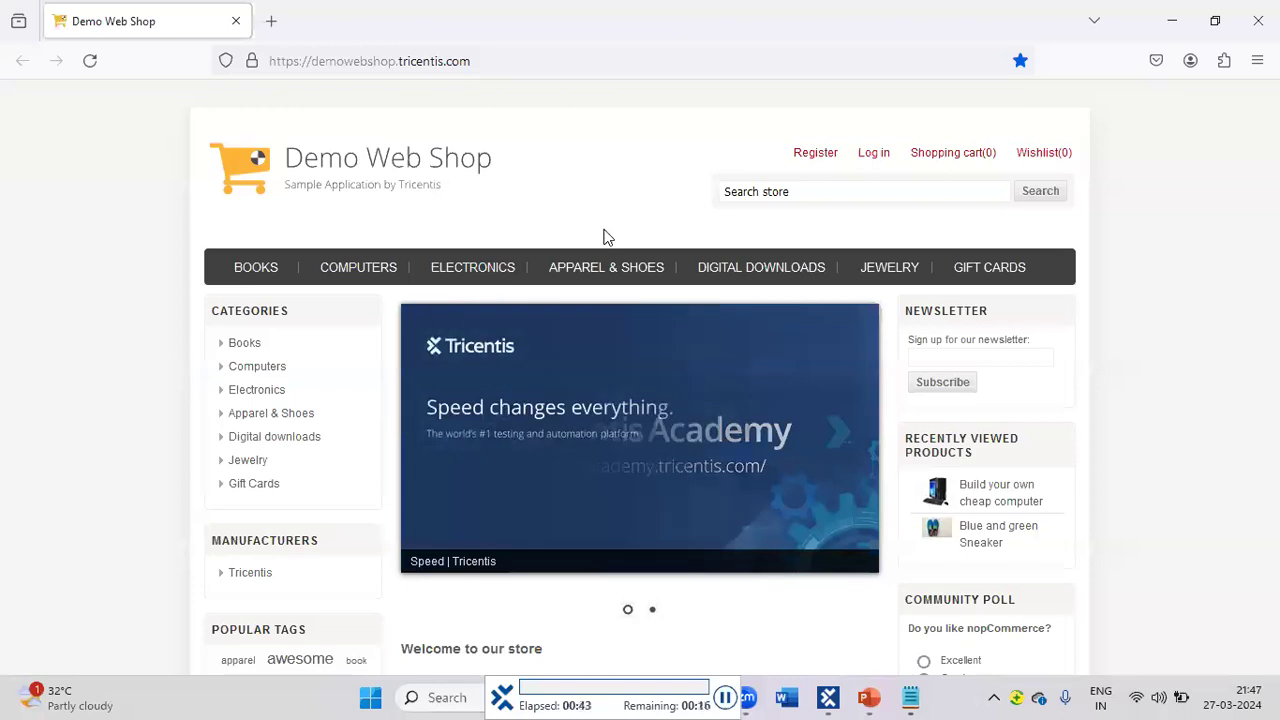
Let the run register a new Demo Web Shop account, continue and log out, then return to Tosca.
click(810, 158)
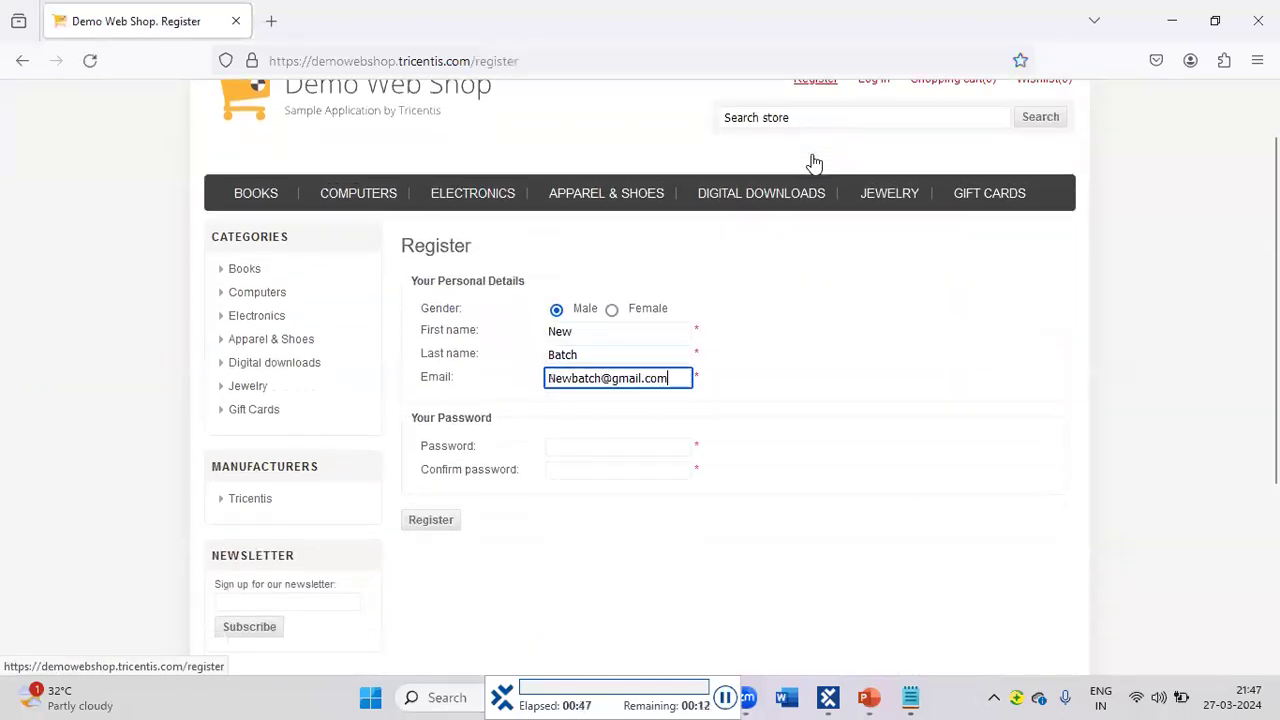
click(431, 382)
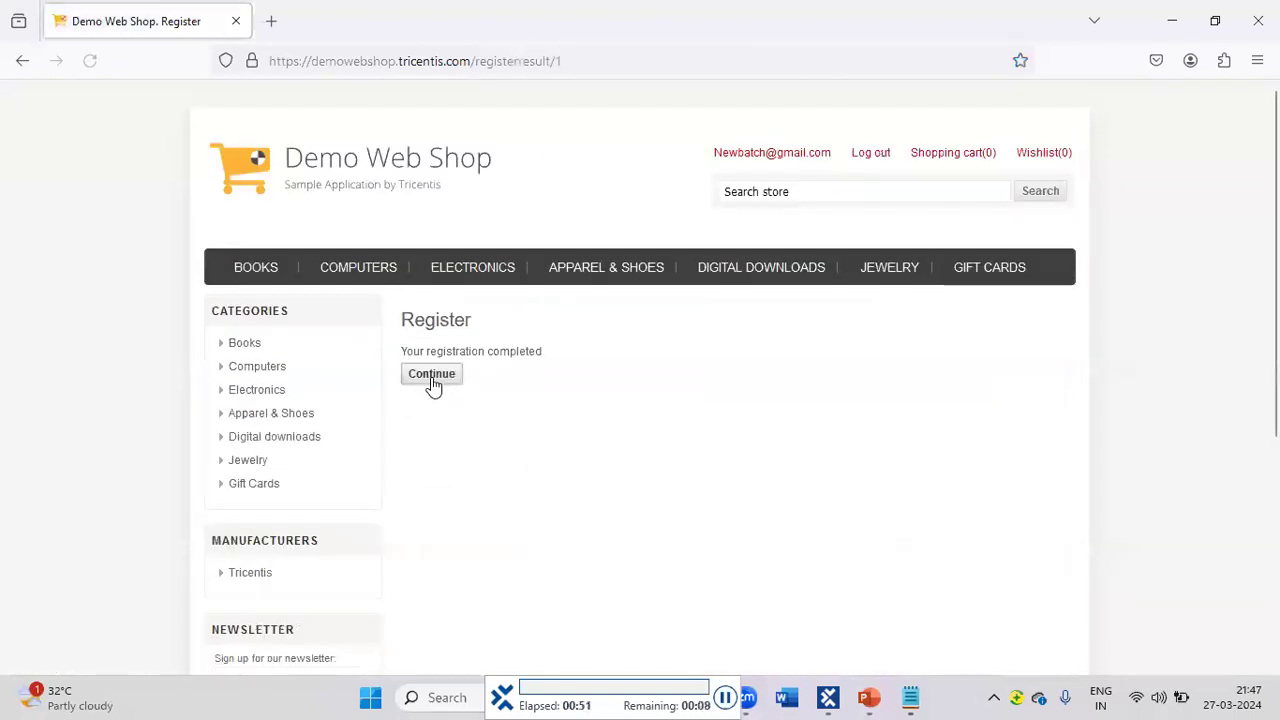
click(431, 376)
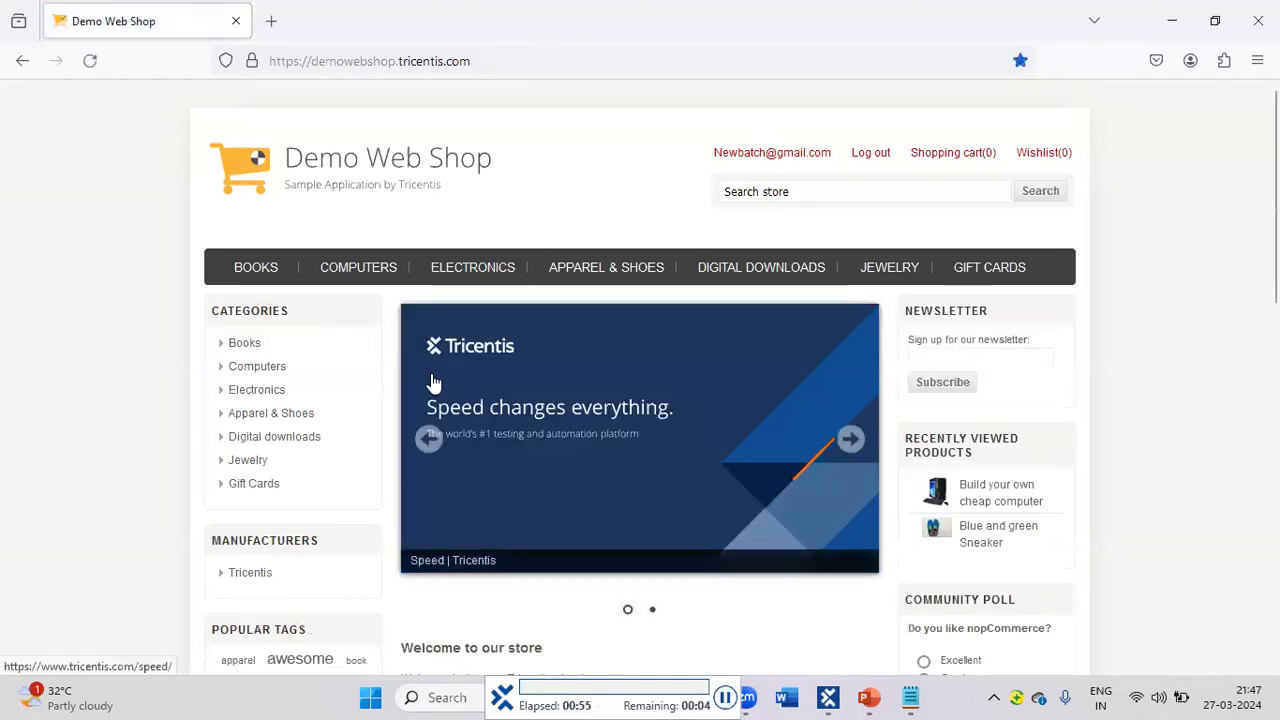
click(868, 158)
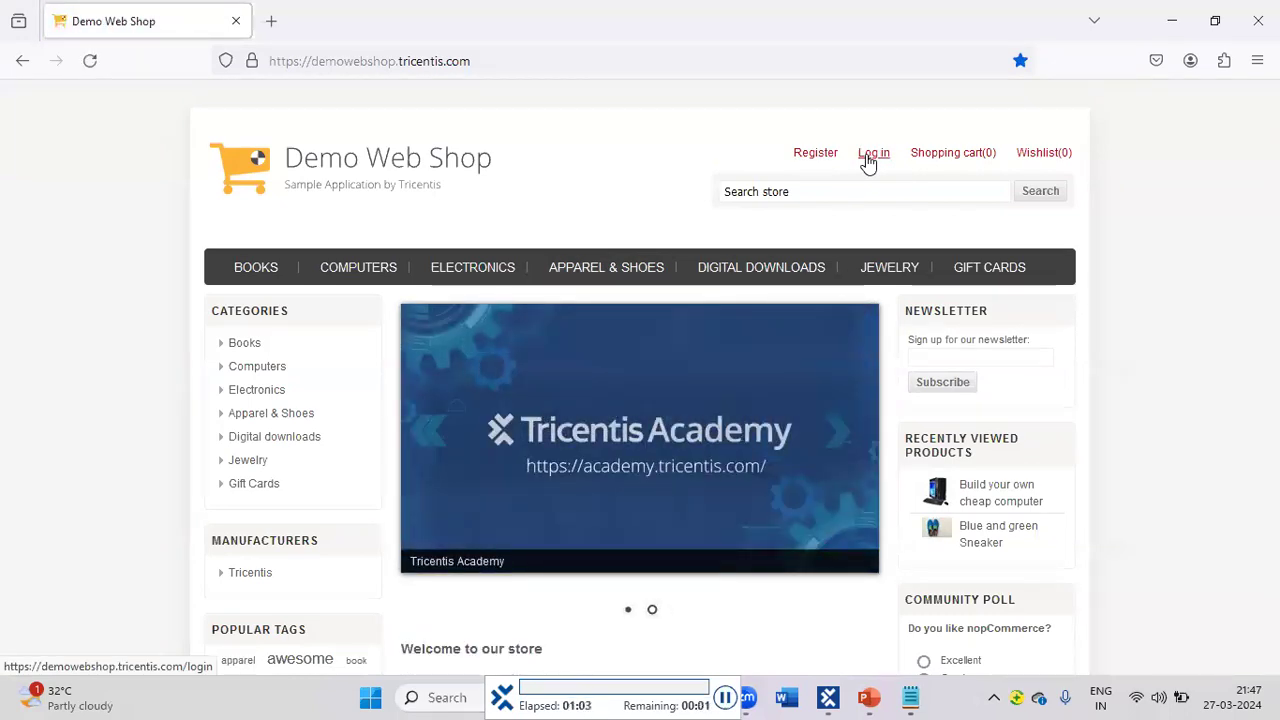
key(alt+Tab)
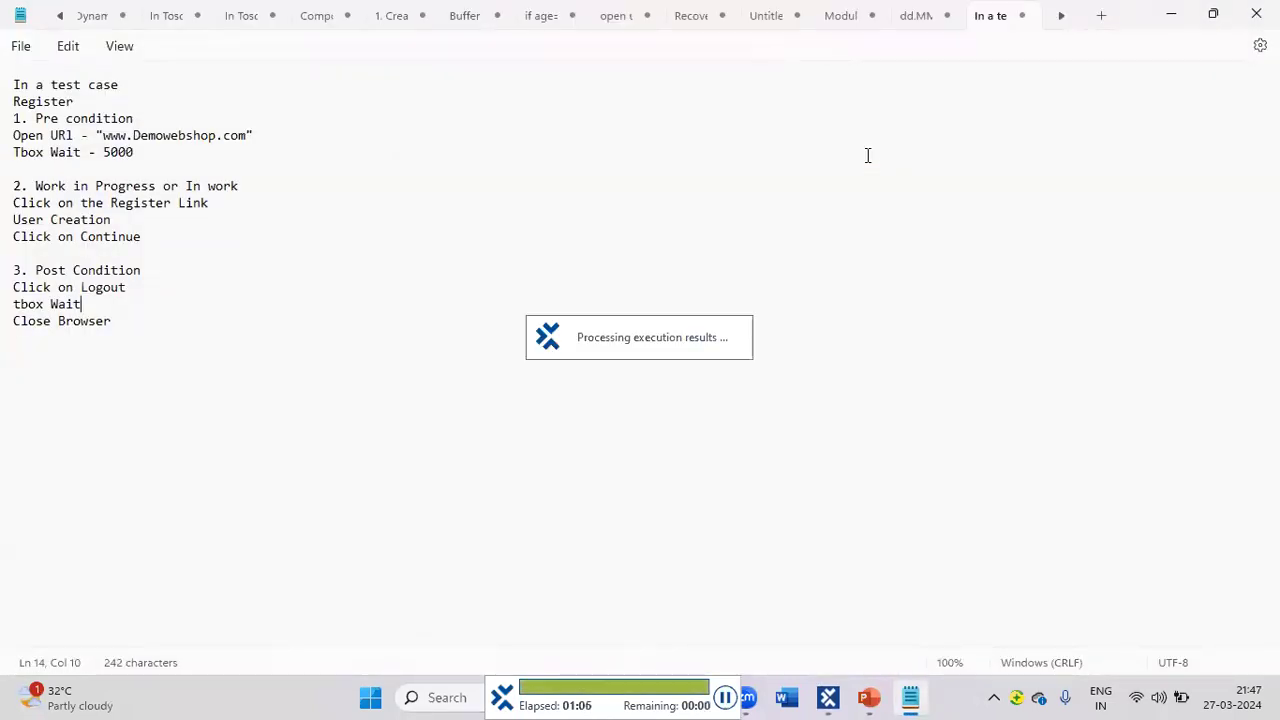
Maximize ScratchBook, confirm the Register Link, user creation, Continue and Logout results passed, then close it.
click(828, 697)
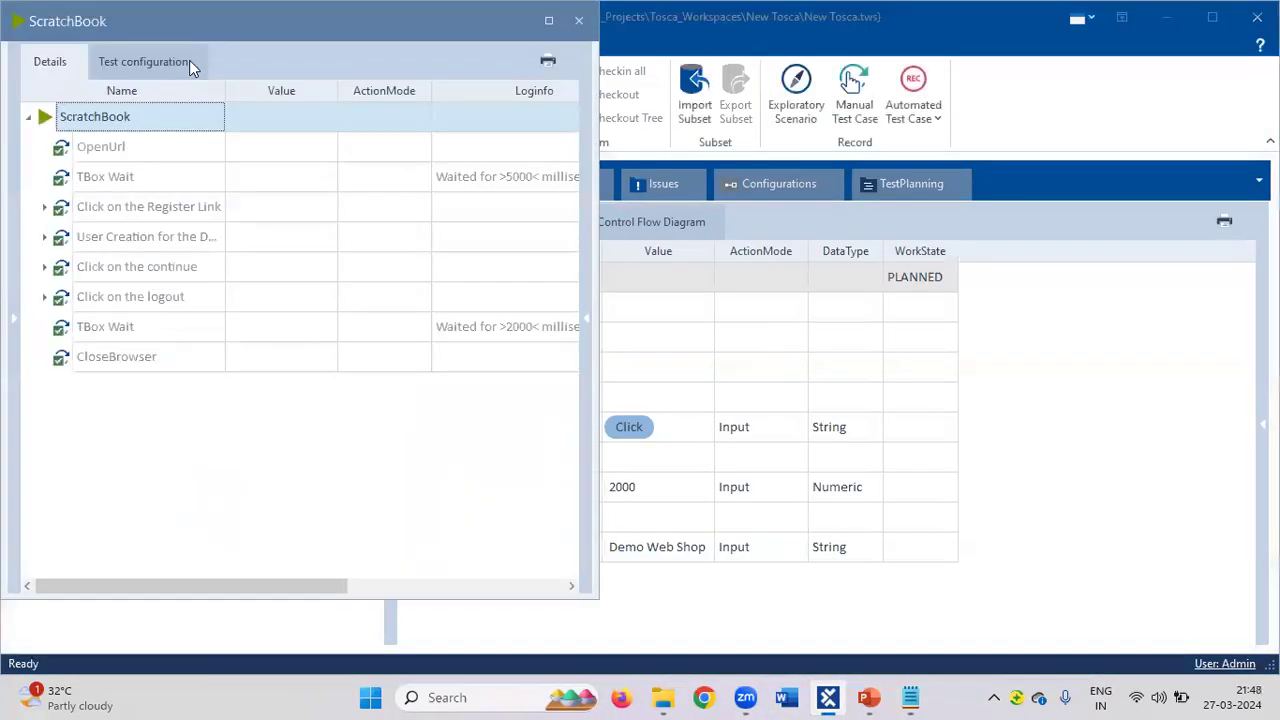
click(549, 21)
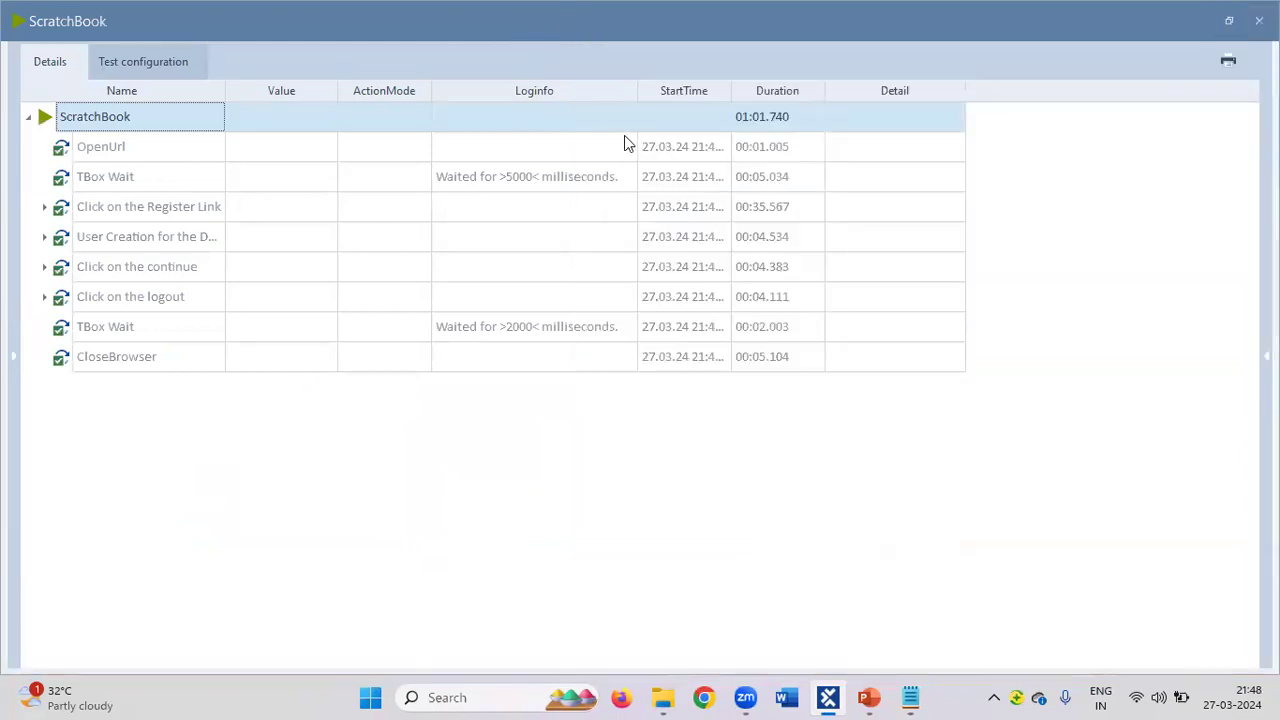
click(45, 207)
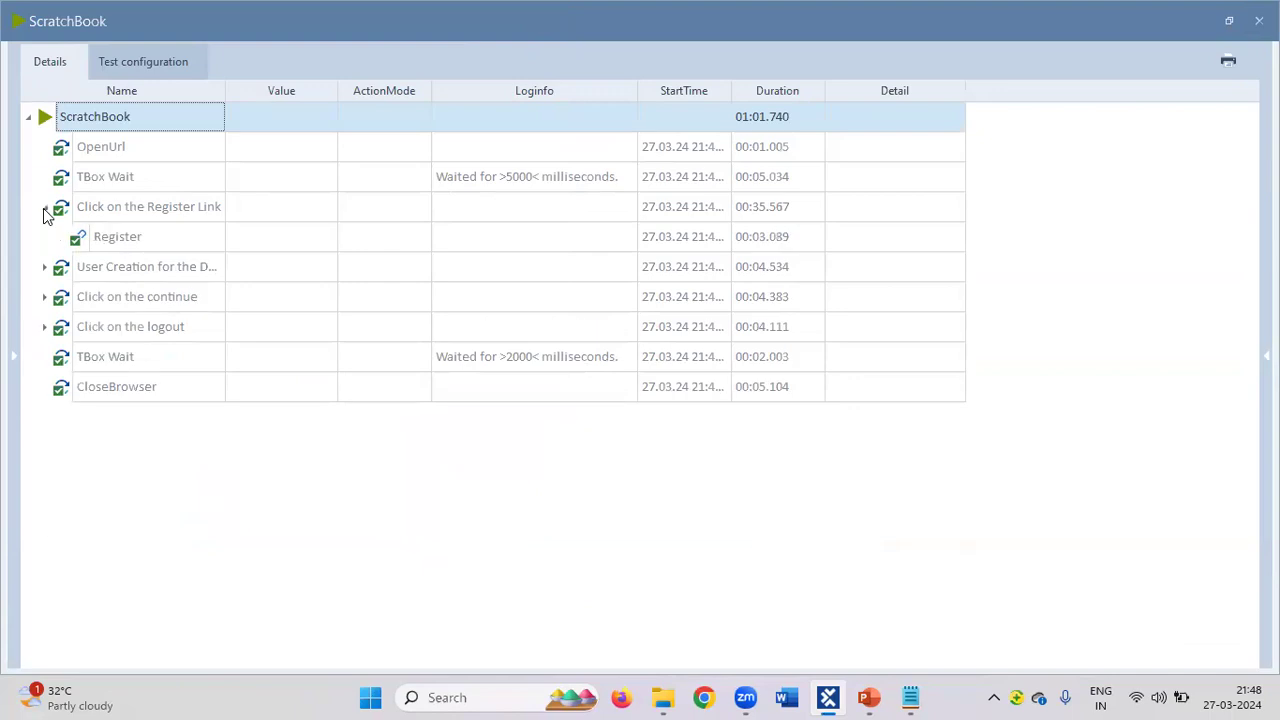
click(44, 267)
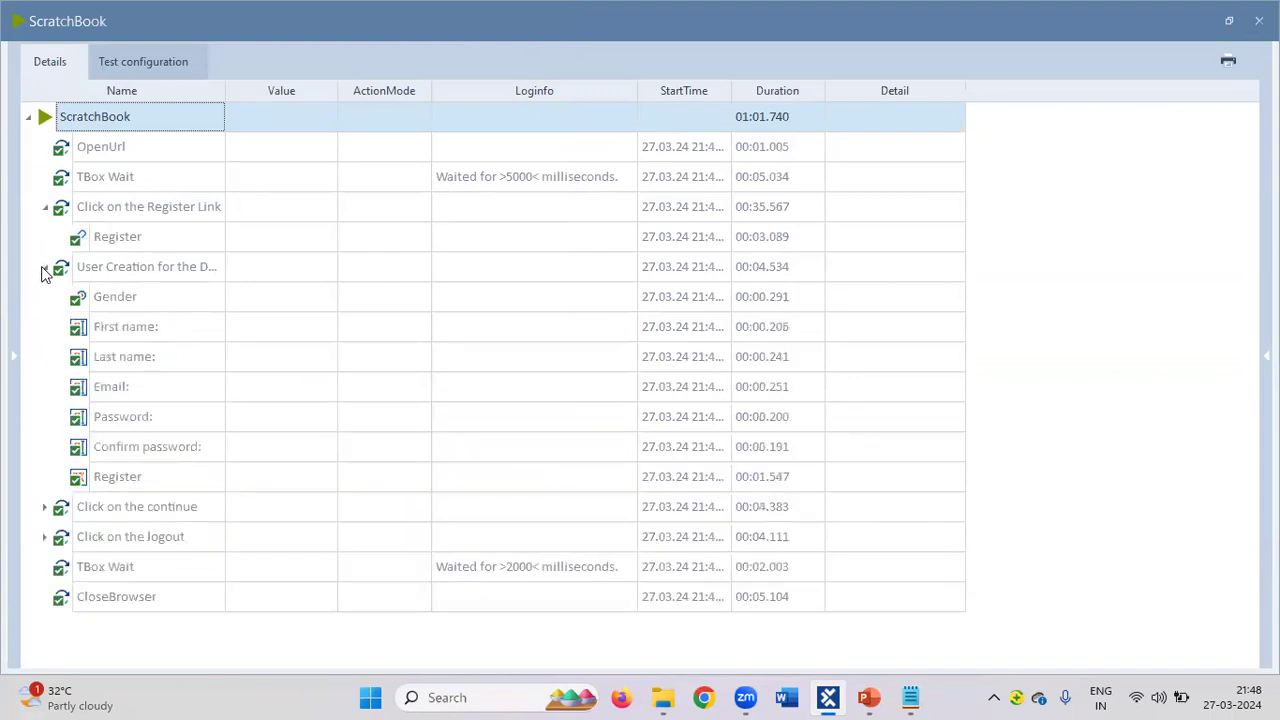
click(44, 507)
click(44, 567)
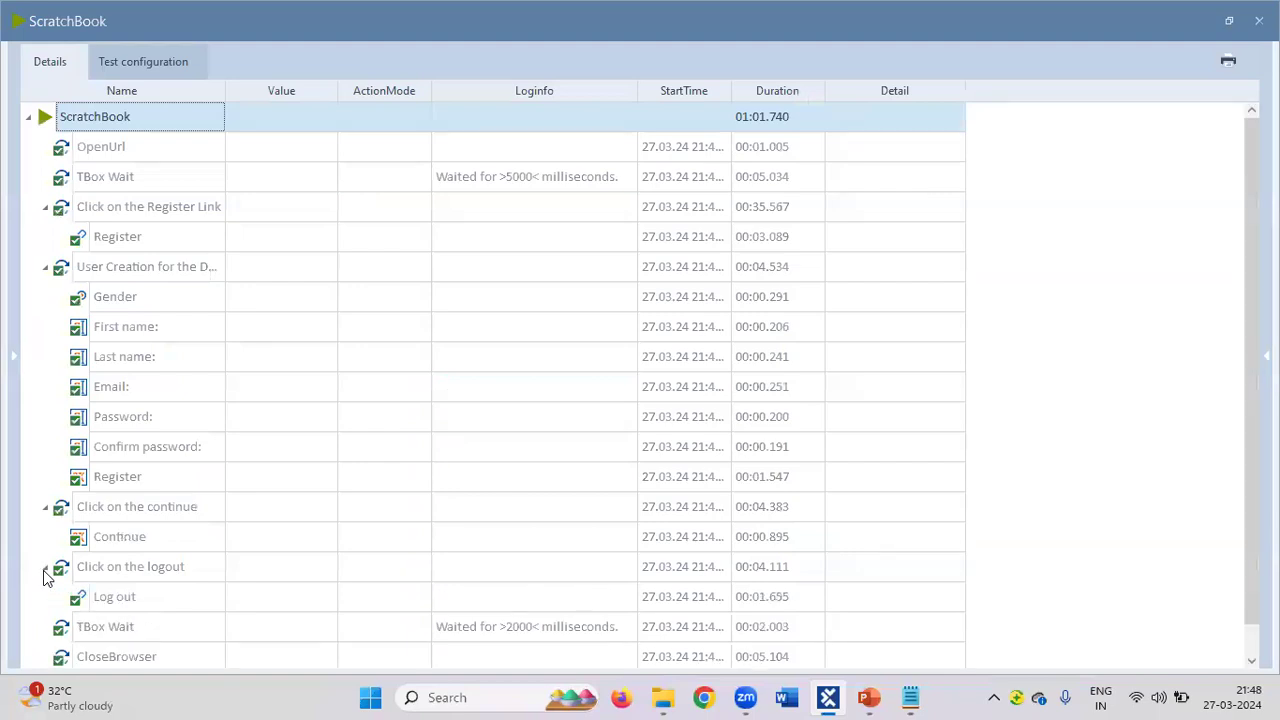
scroll(223, 500, down, 1)
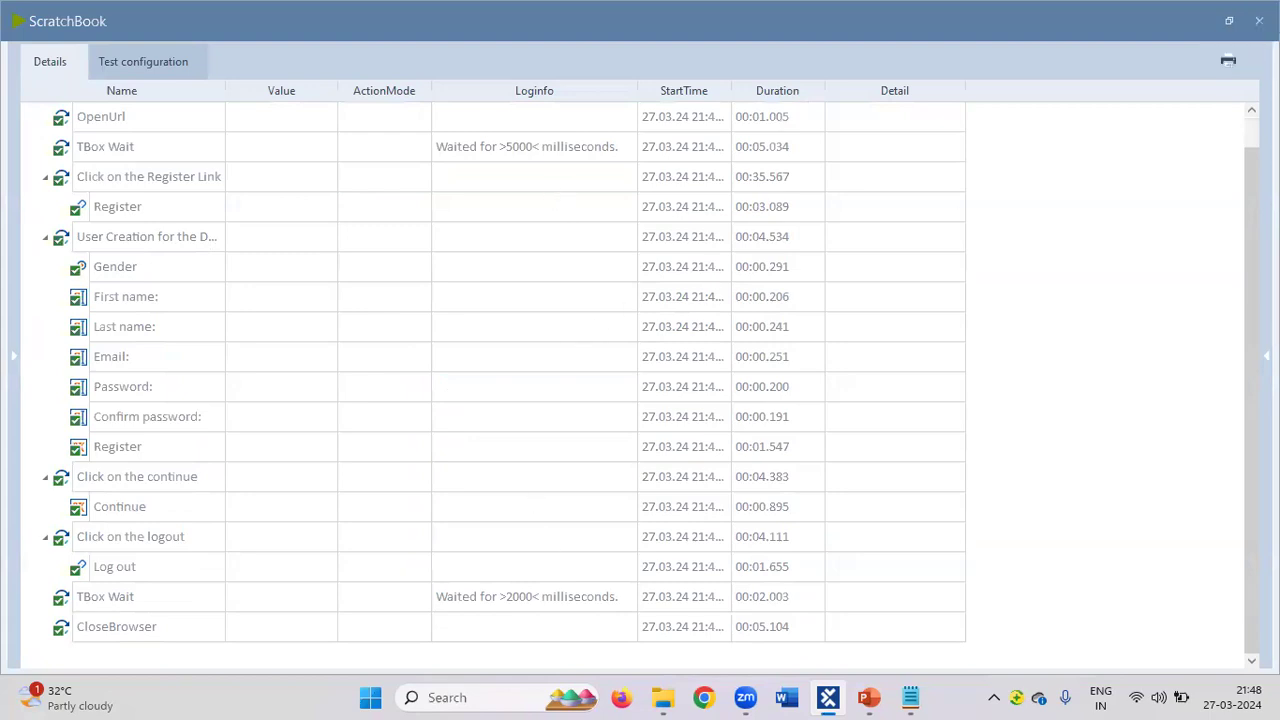
click(1259, 21)
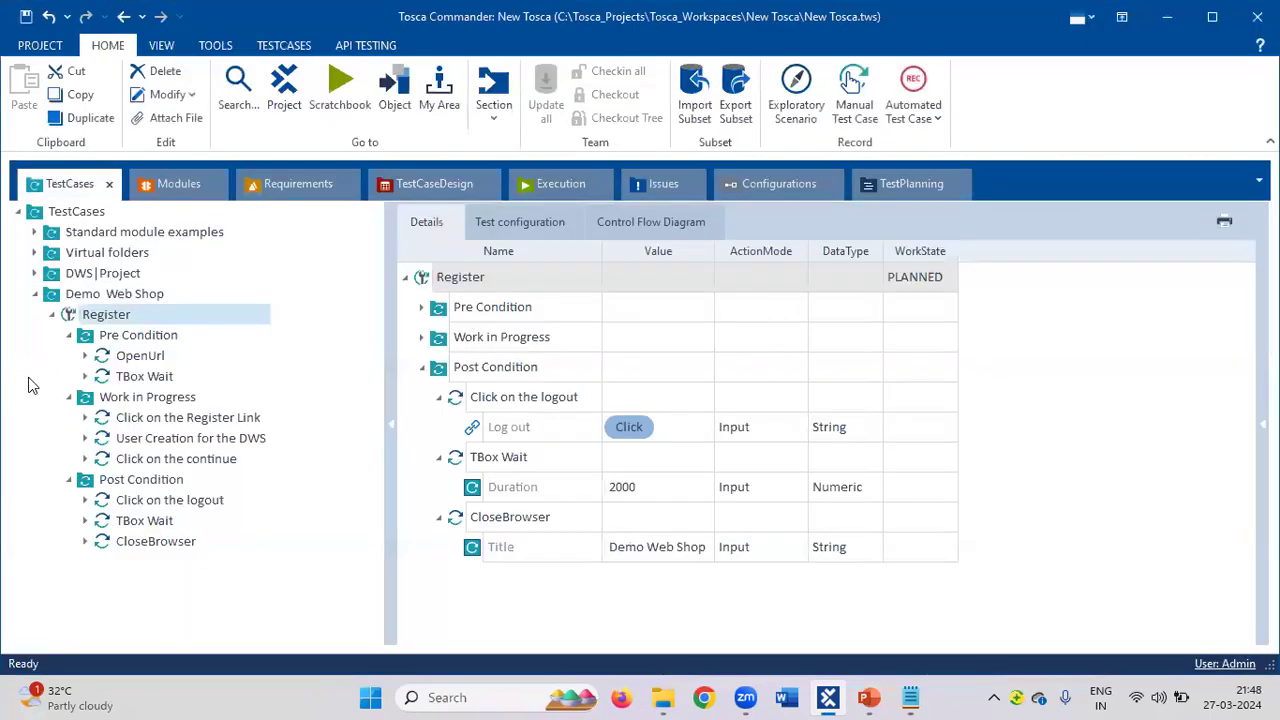
Check the Email value in User Creation for the DWS, then expand the DWS|Project login test case.
click(53, 315)
click(53, 315)
click(52, 316)
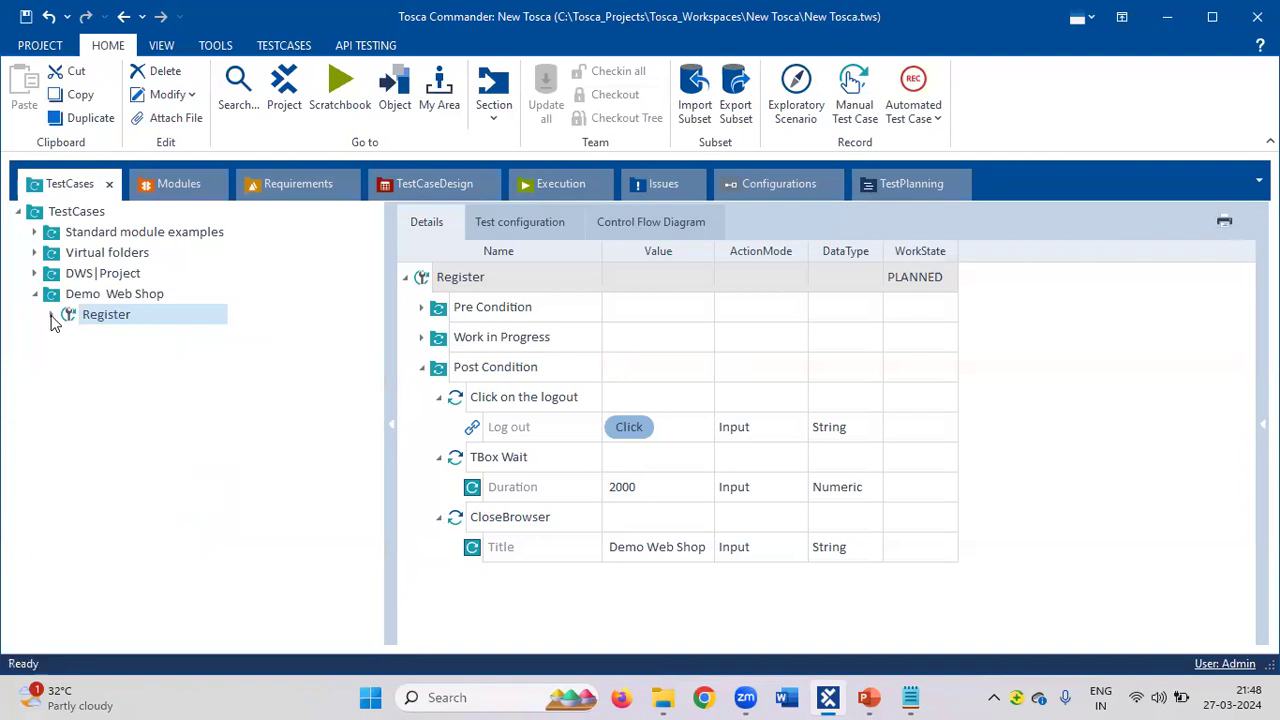
click(52, 315)
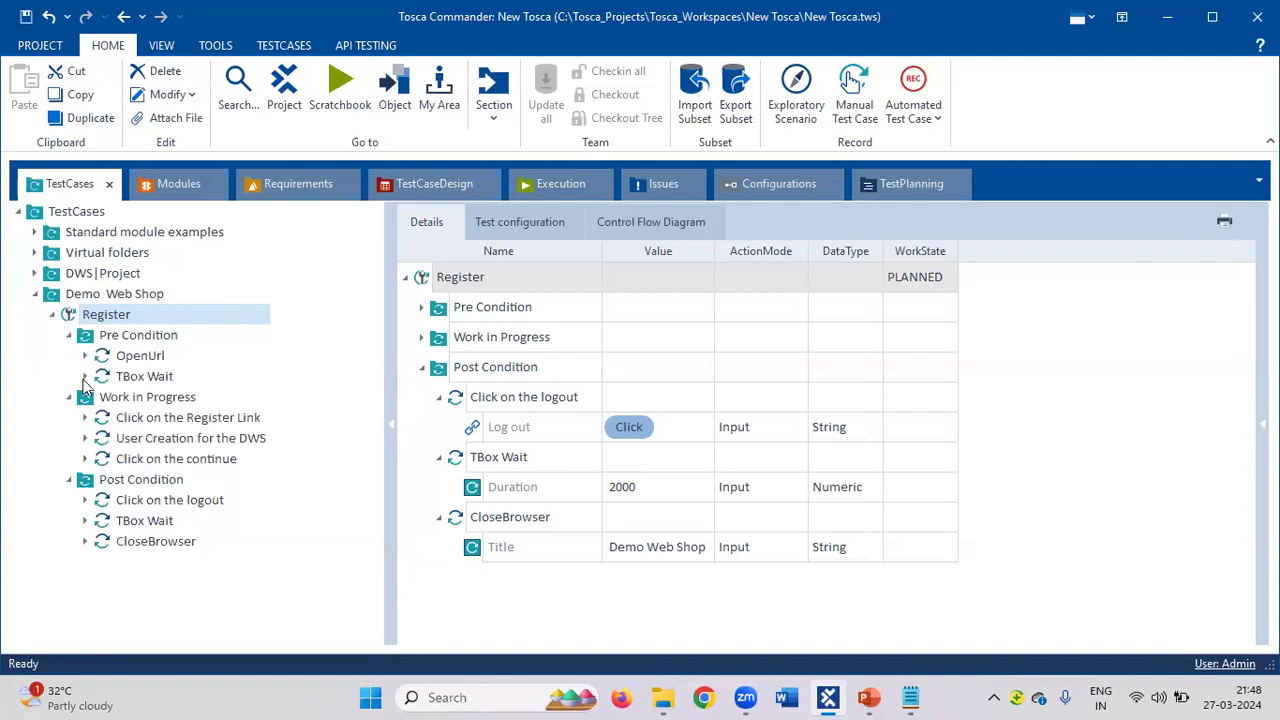
click(106, 441)
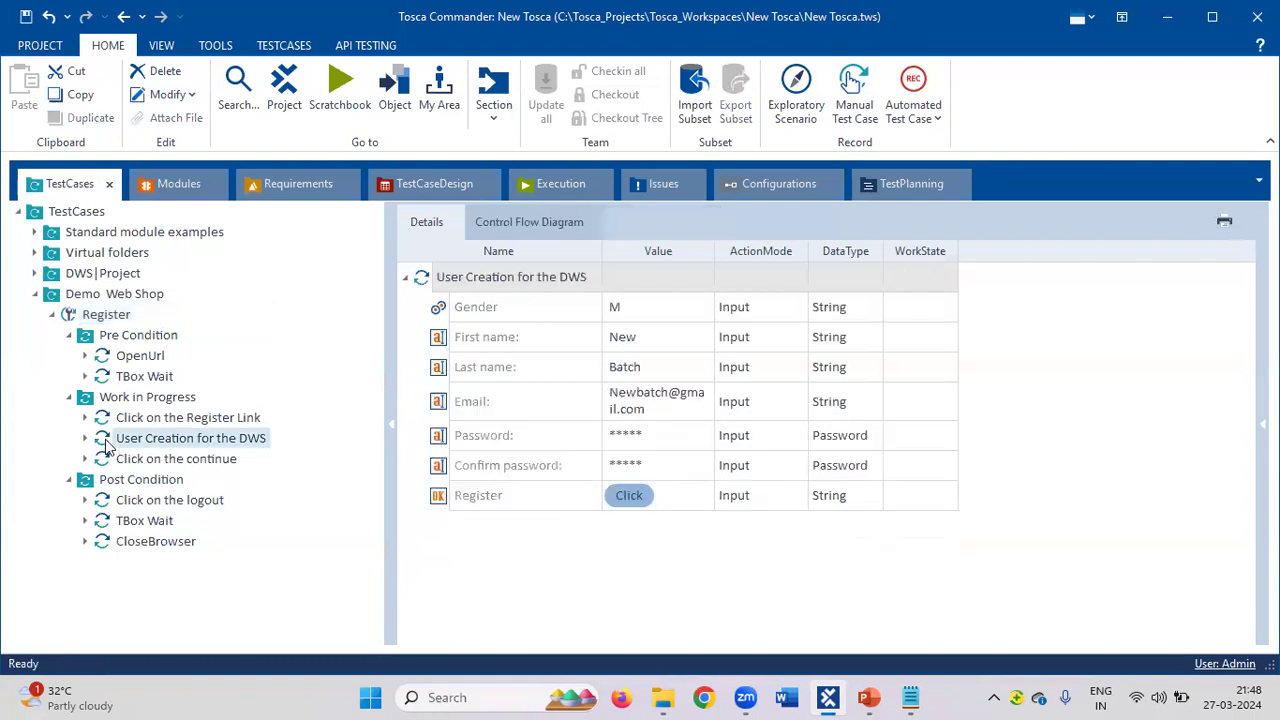
mouse_move(656, 409)
mouse_down()
mouse_move(630, 420)
mouse_move(648, 415)
mouse_up()
click(648, 415)
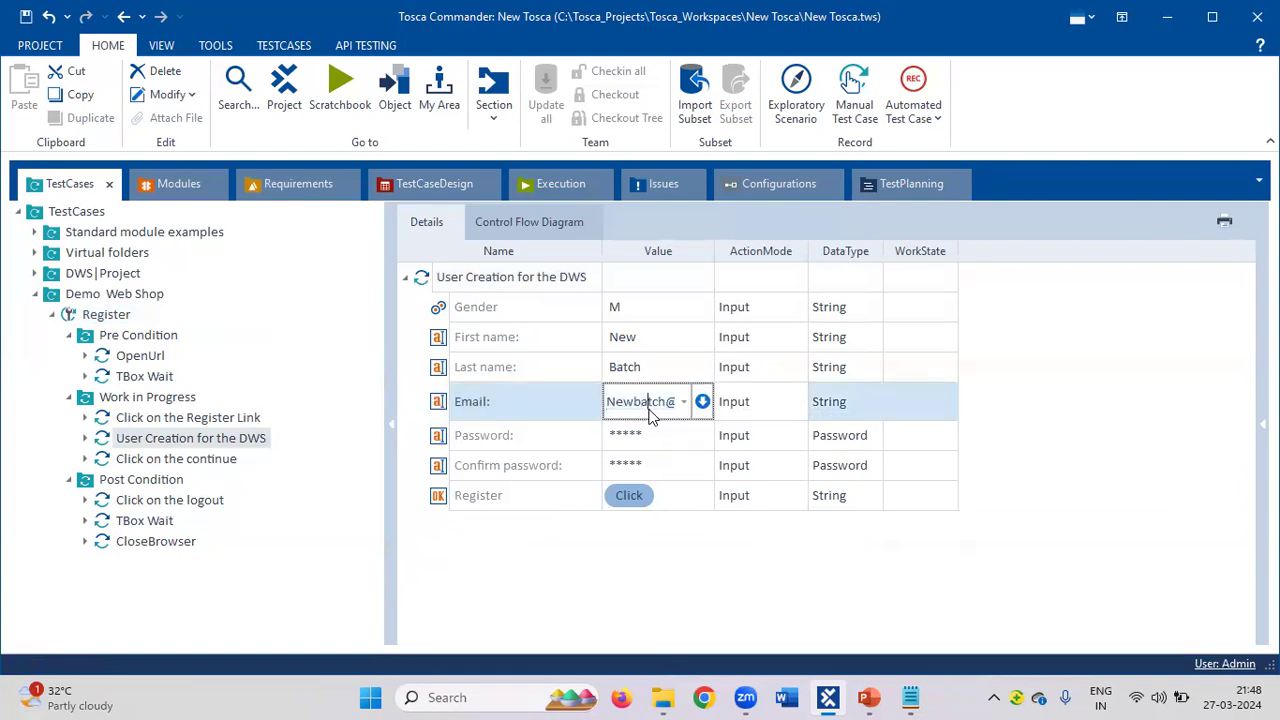
drag(609, 401, 767, 404)
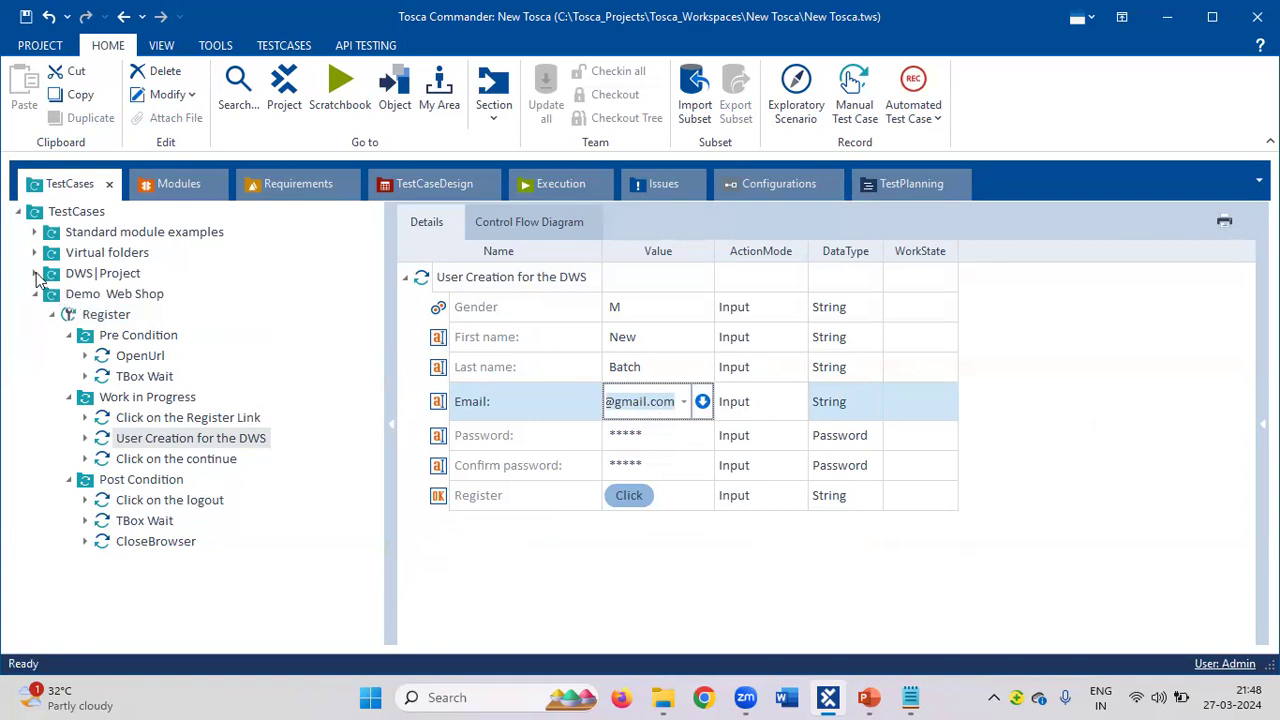
click(35, 274)
click(52, 294)
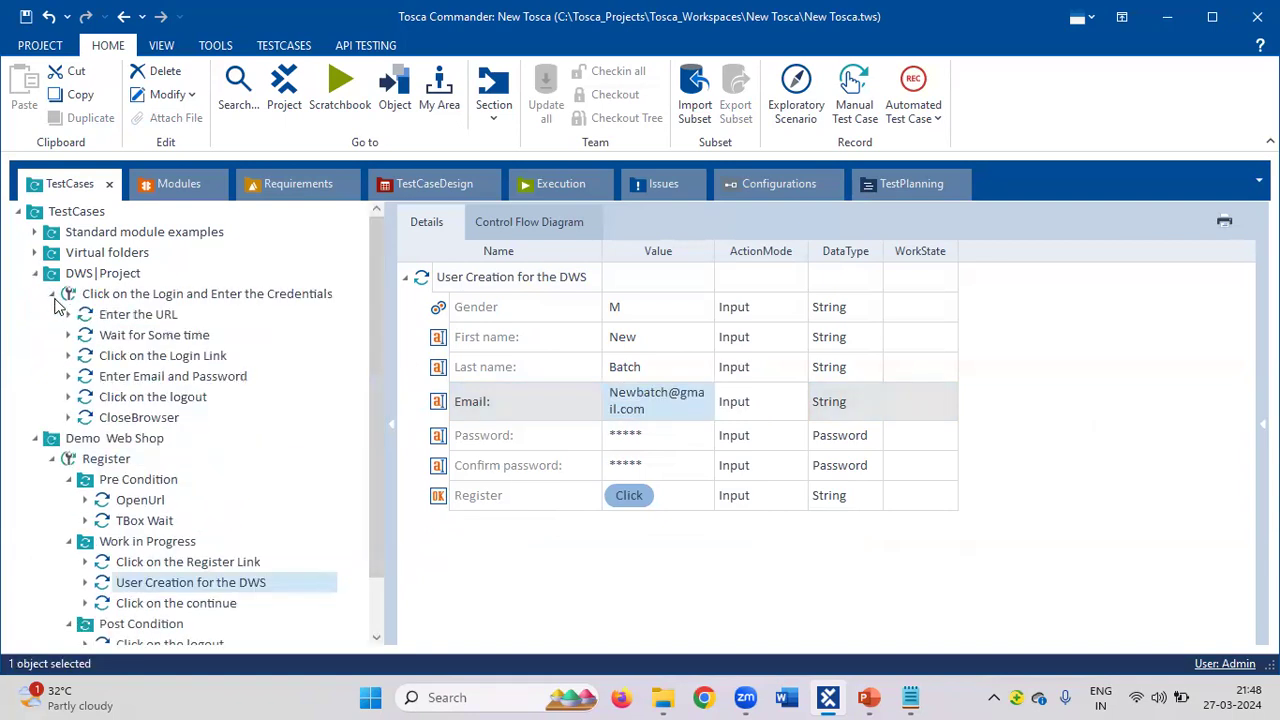
Commit the Email value in the login test case's Enter Email and Password step.
click(137, 357)
click(143, 385)
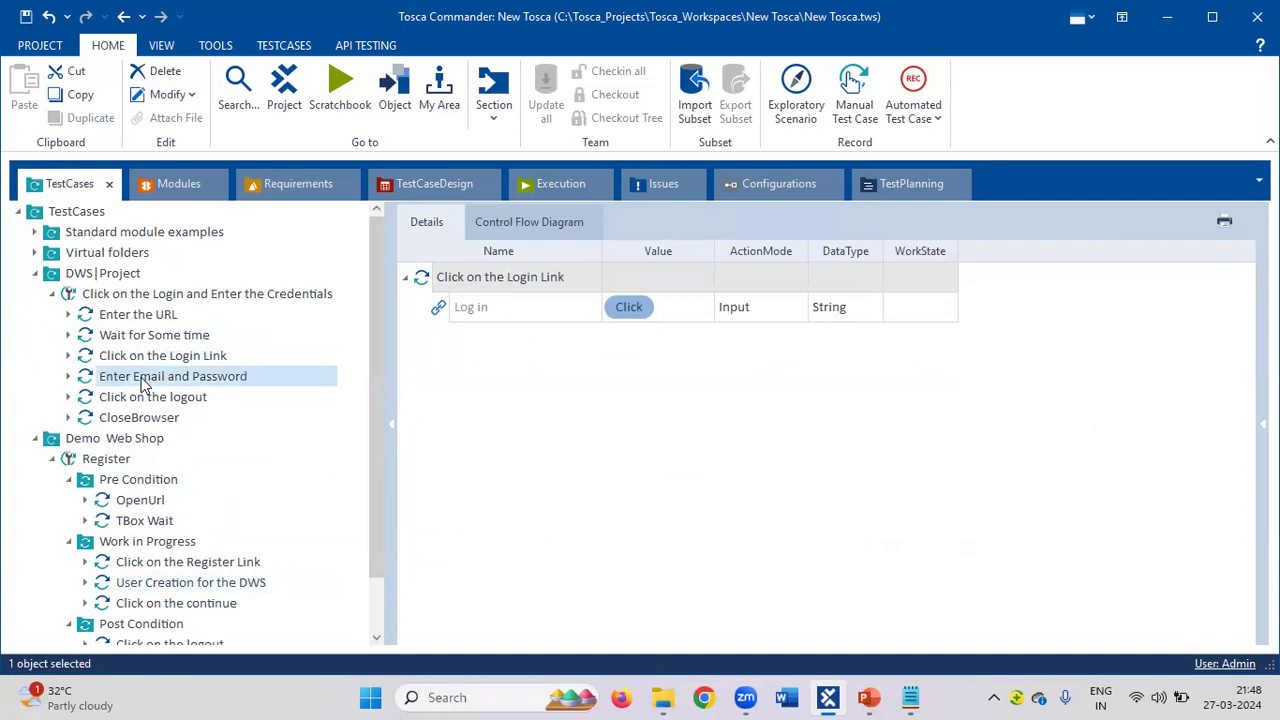
click(695, 327)
click(695, 327)
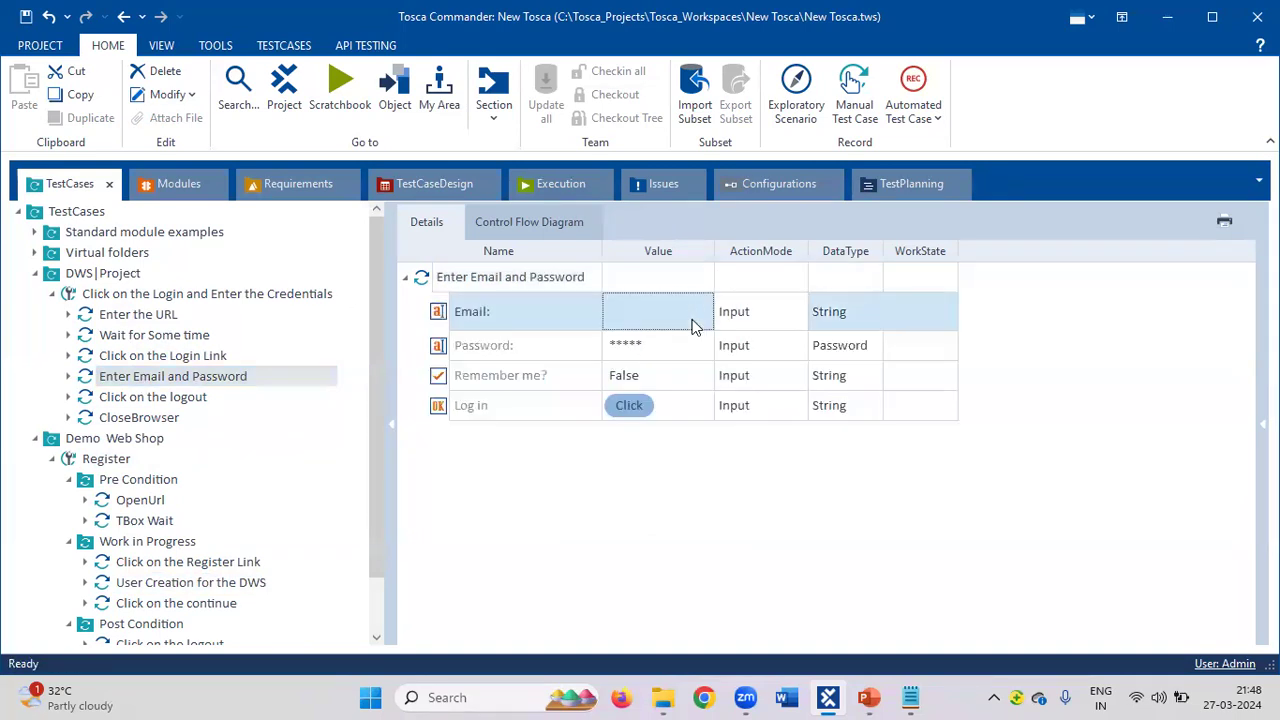
key(End)
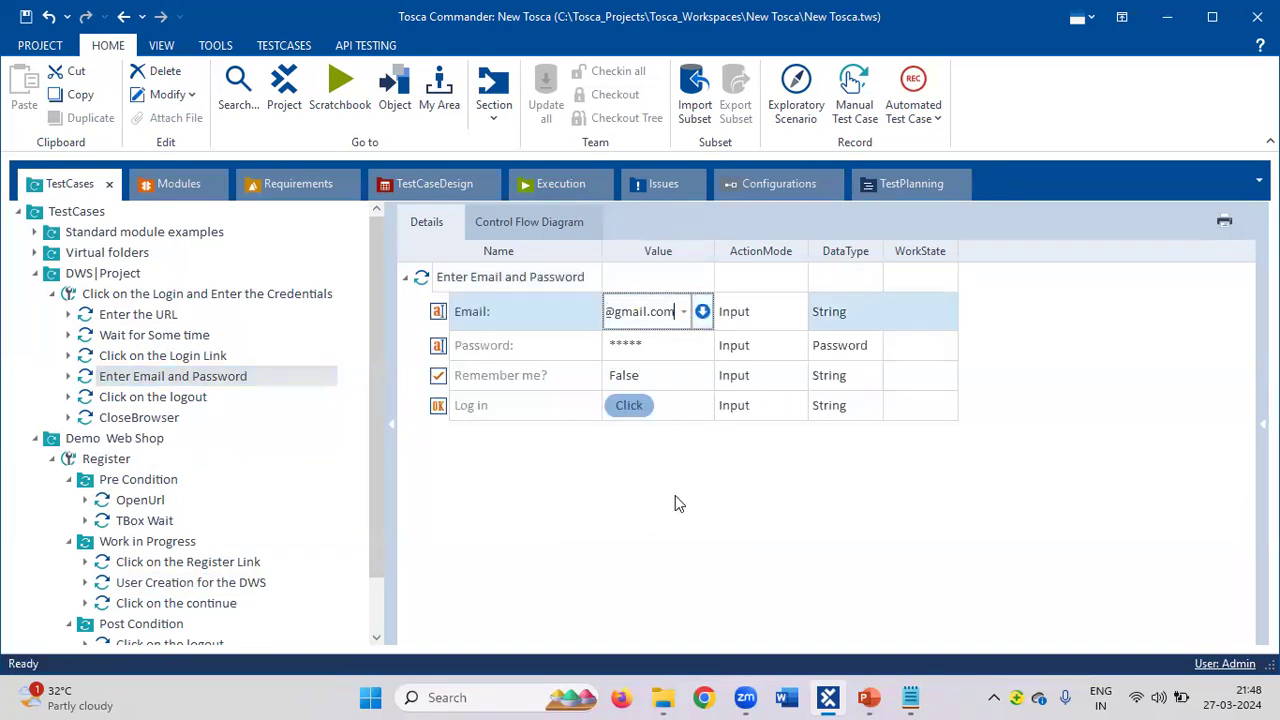
key(Return)
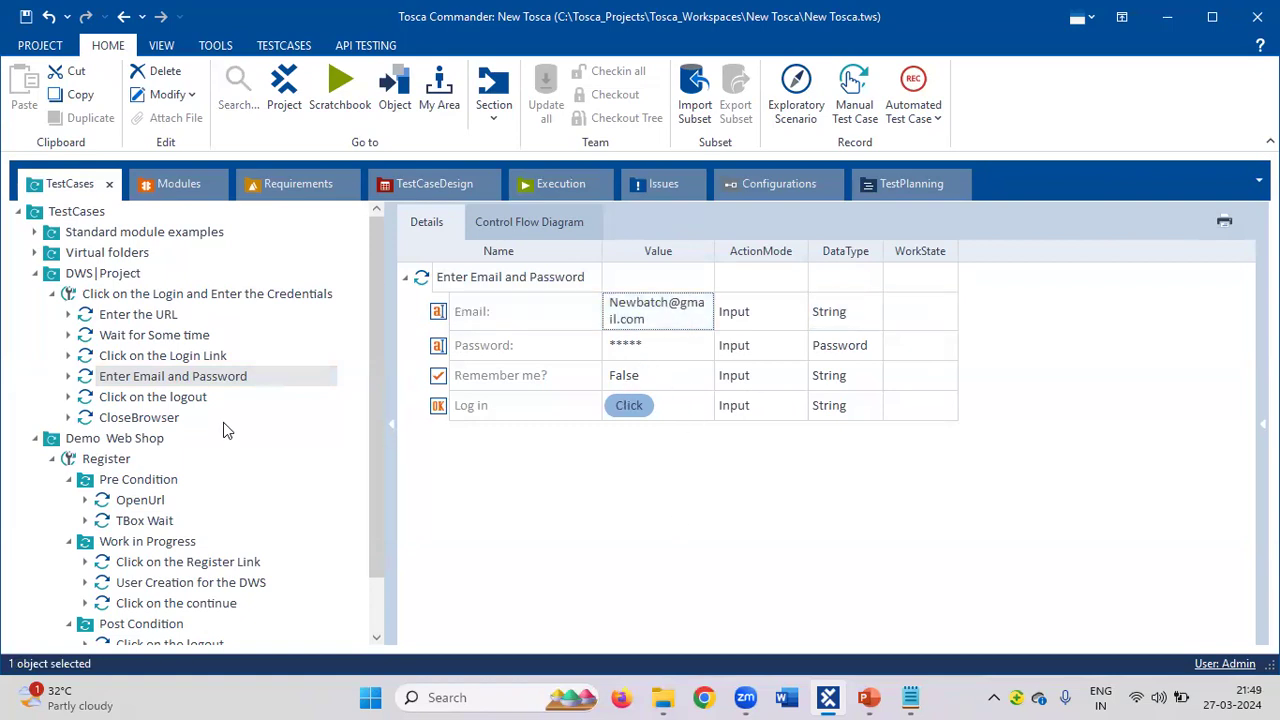
Set Remember me? to True in the Enter Email and Password step.
click(692, 385)
click(698, 384)
click(684, 375)
click(657, 400)
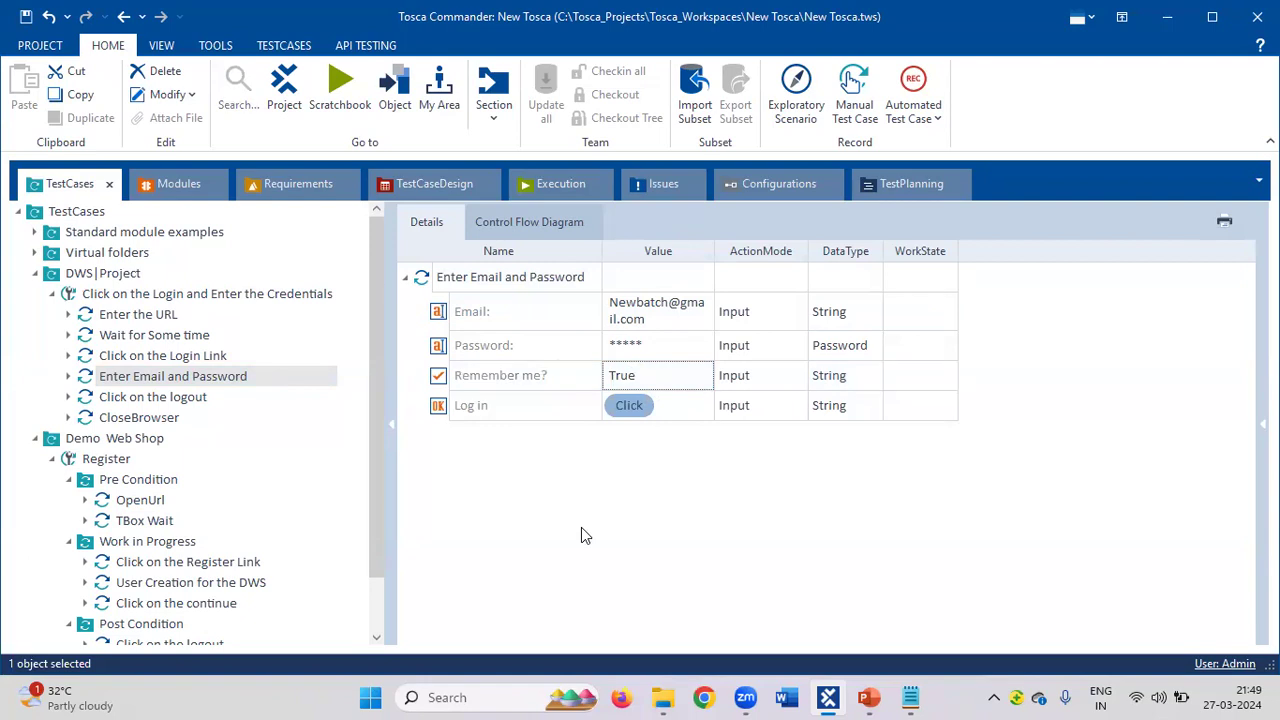
Run 'Click on the Login and Enter the Credentials' in the ScratchBook and let it log into Demo Web Shop.
right_click(229, 297)
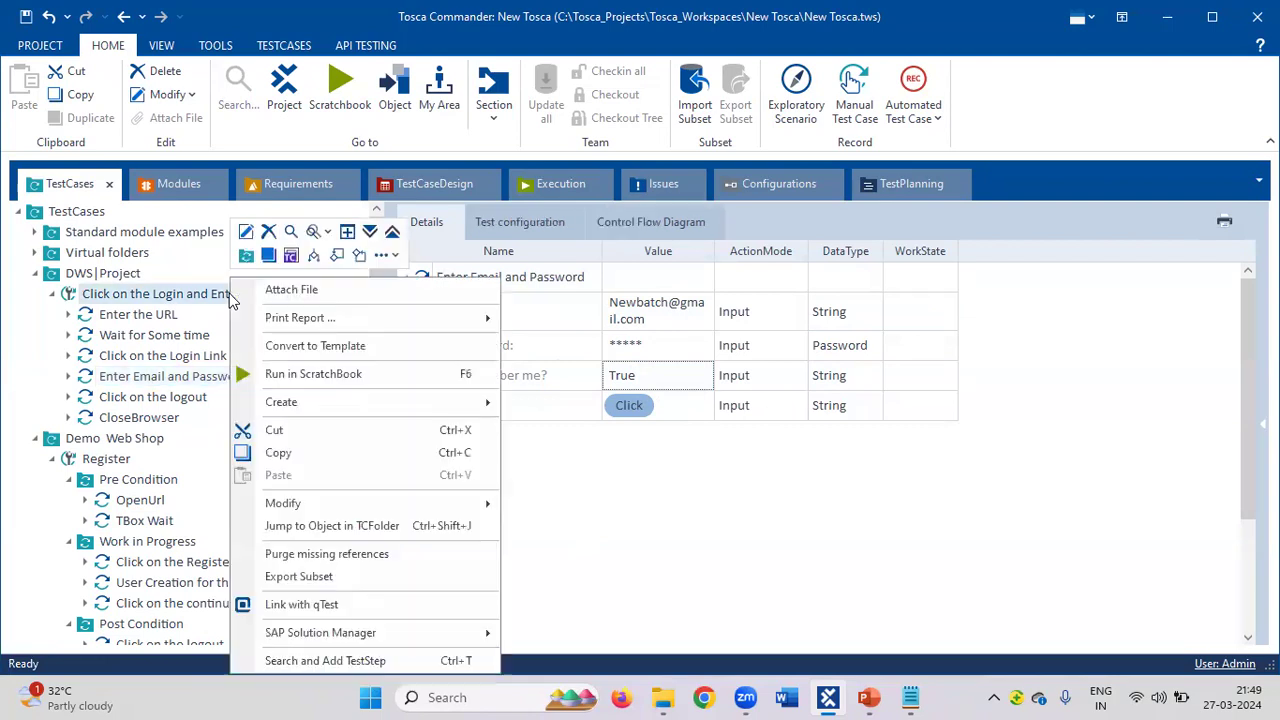
click(310, 374)
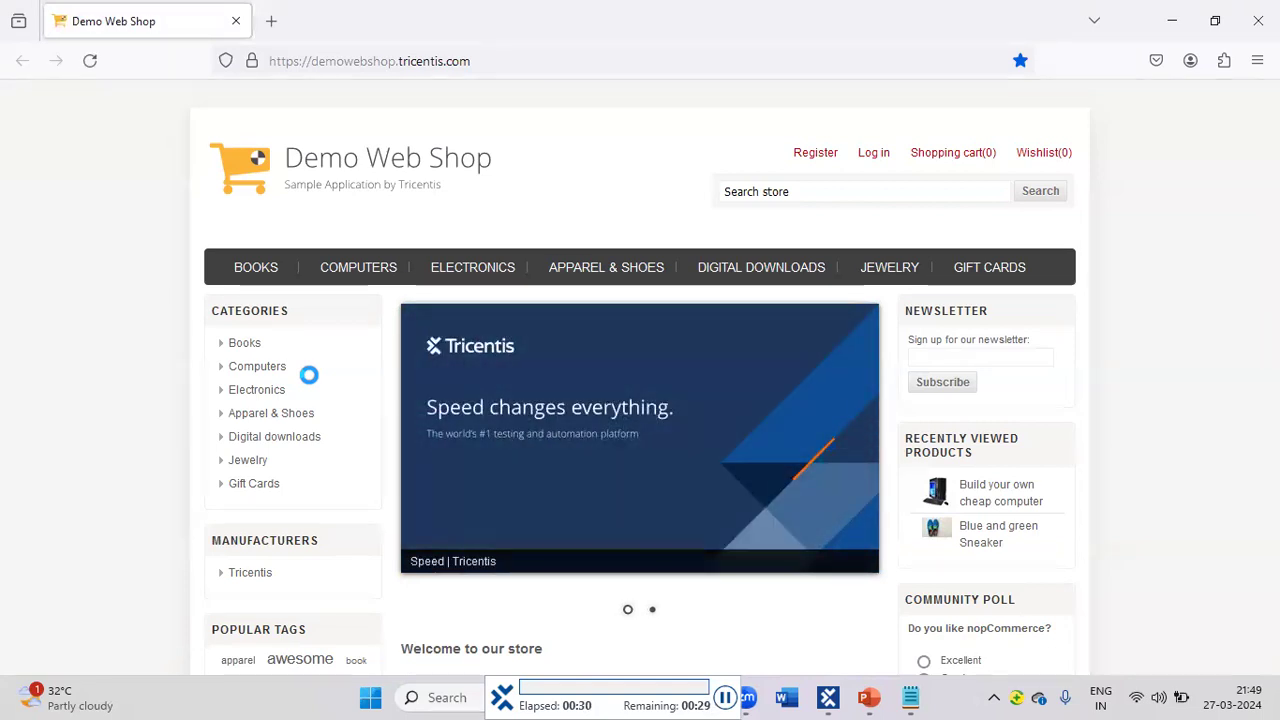
click(872, 158)
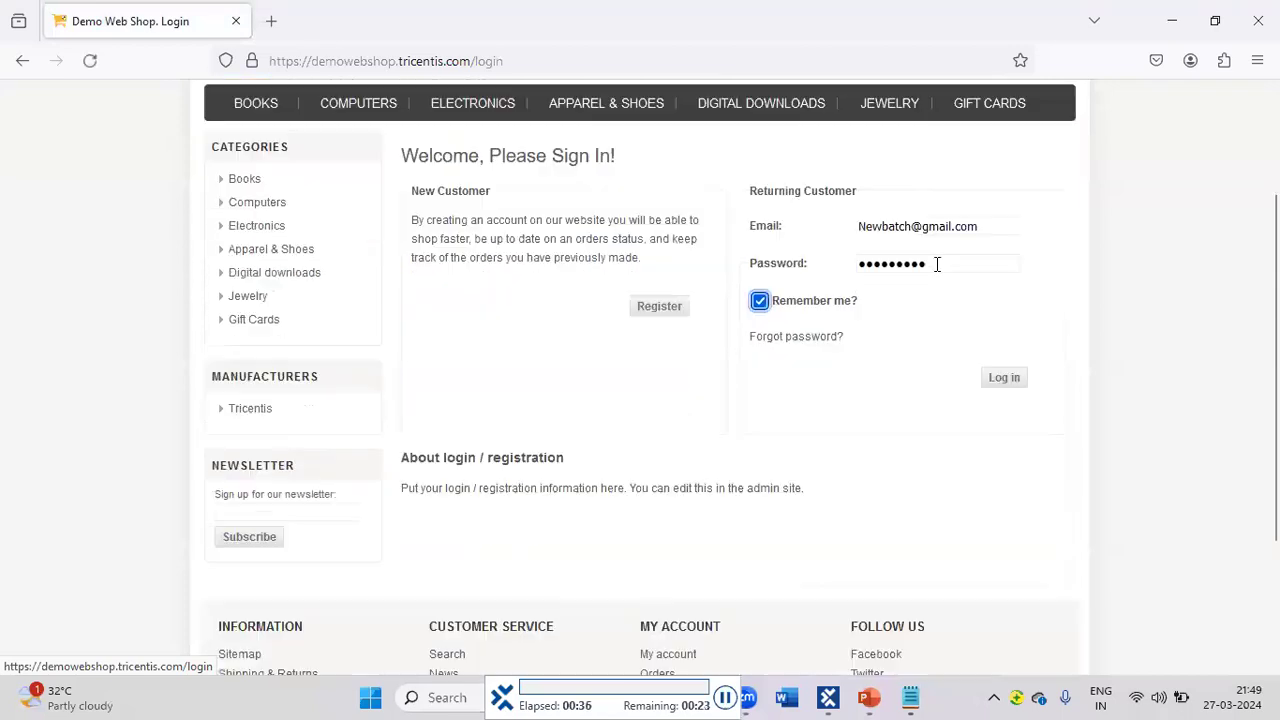
click(1005, 381)
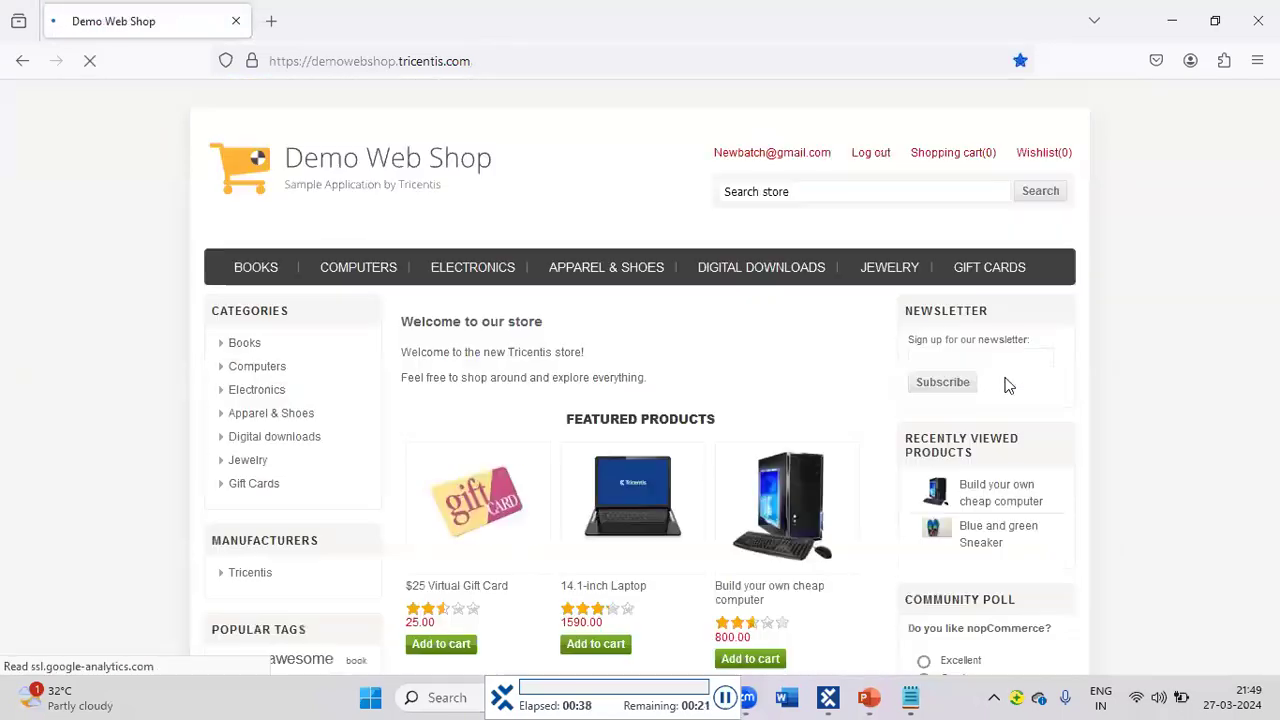
click(868, 163)
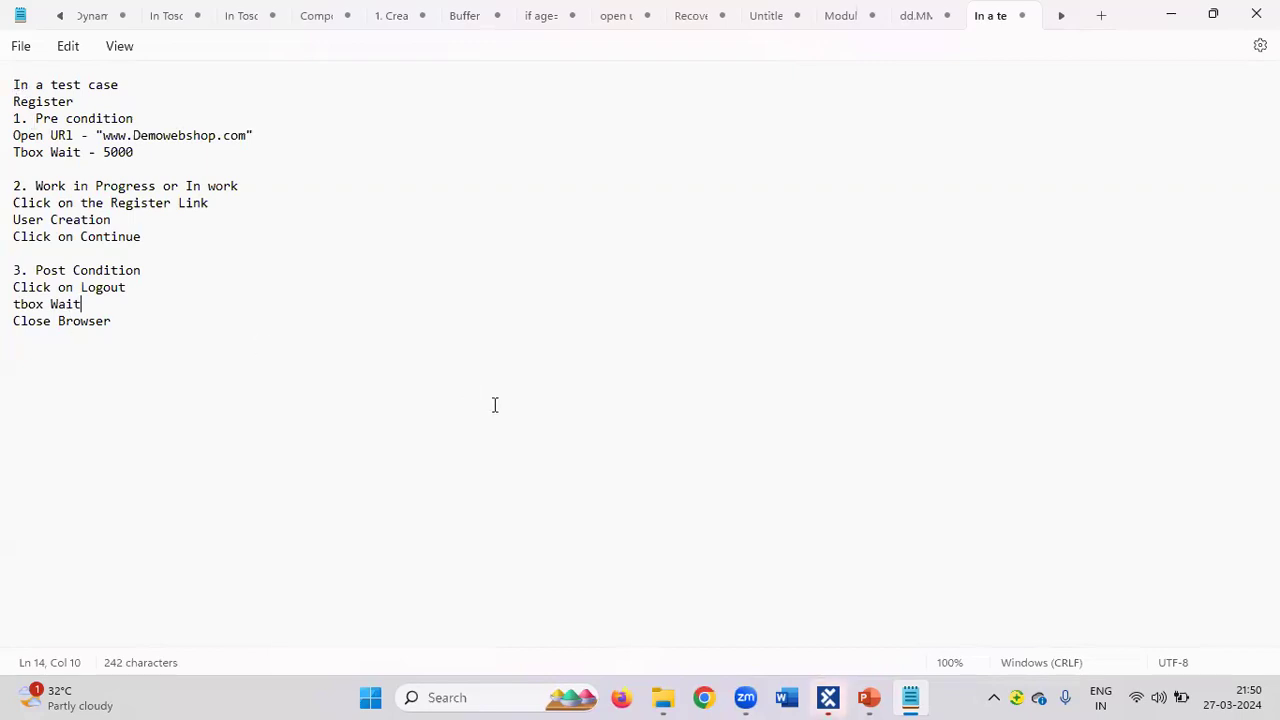
Return to Tosca Commander's ScratchBook results showing all six login steps passed.
click(828, 697)
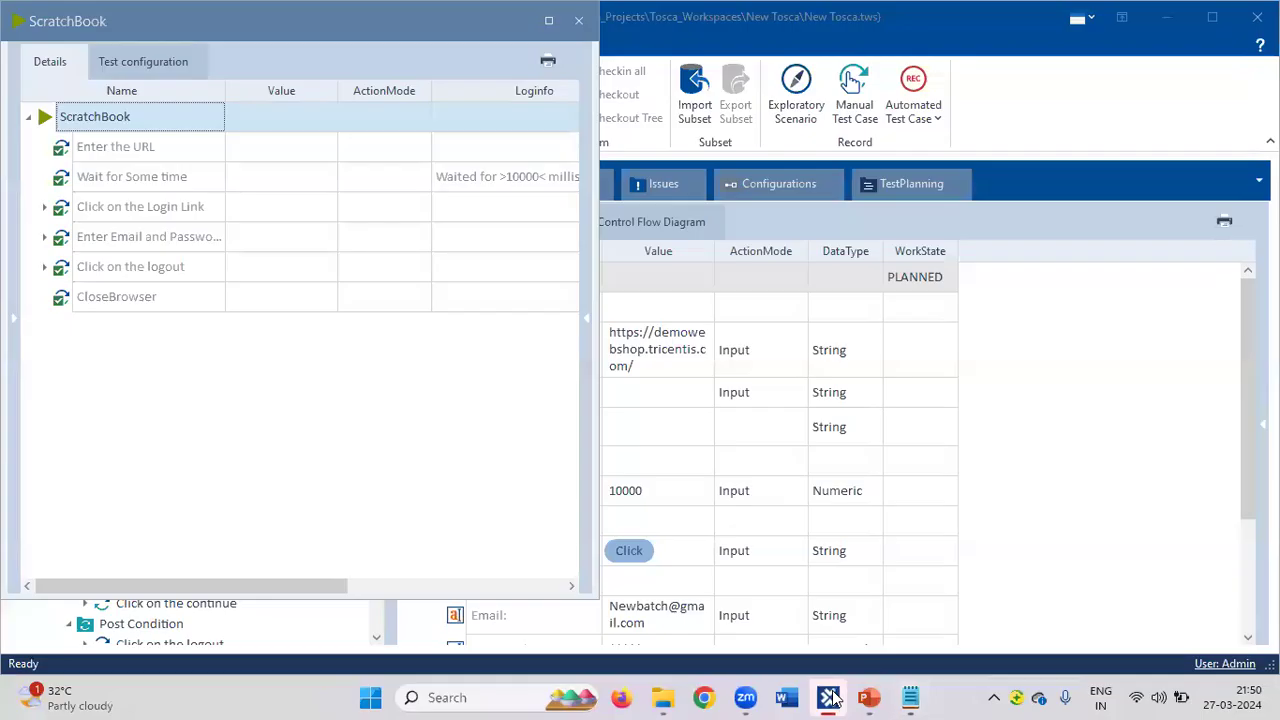
Close the ScratchBook run results window.
click(580, 21)
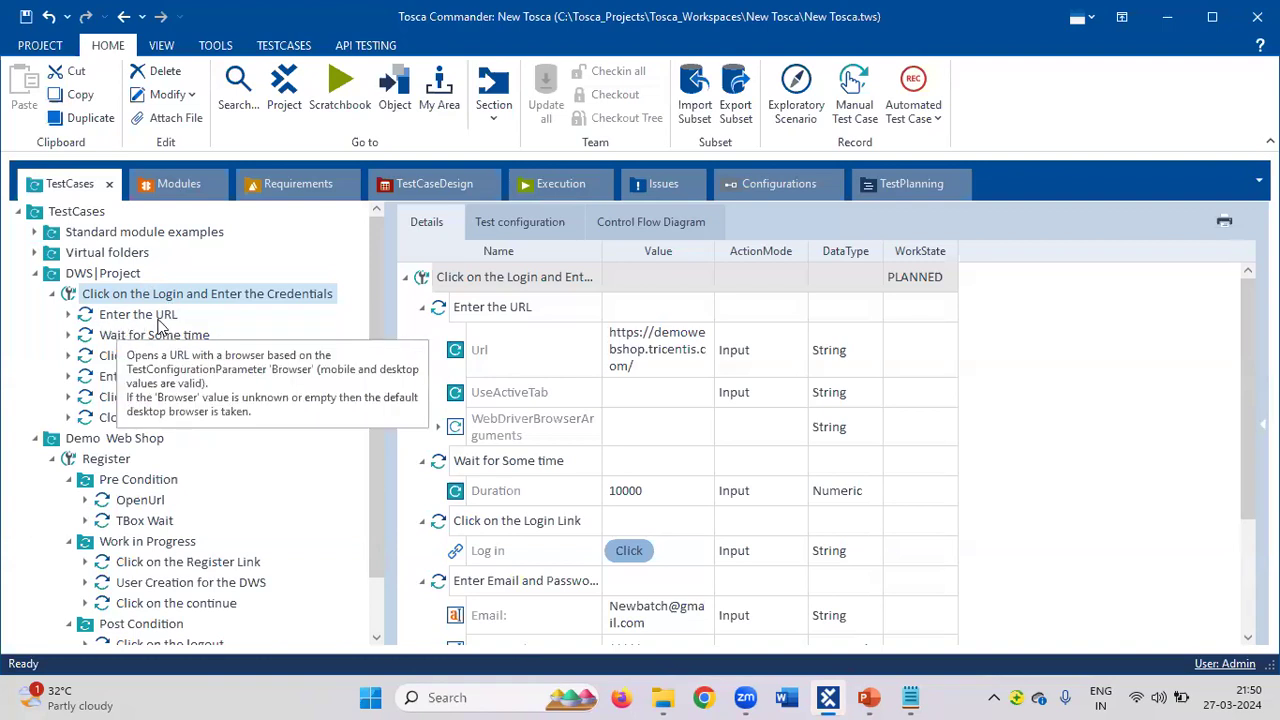
Jump from the Enter the URL step to its OpenUrl module, inspect its properties, and return to TestCases.
click(157, 320)
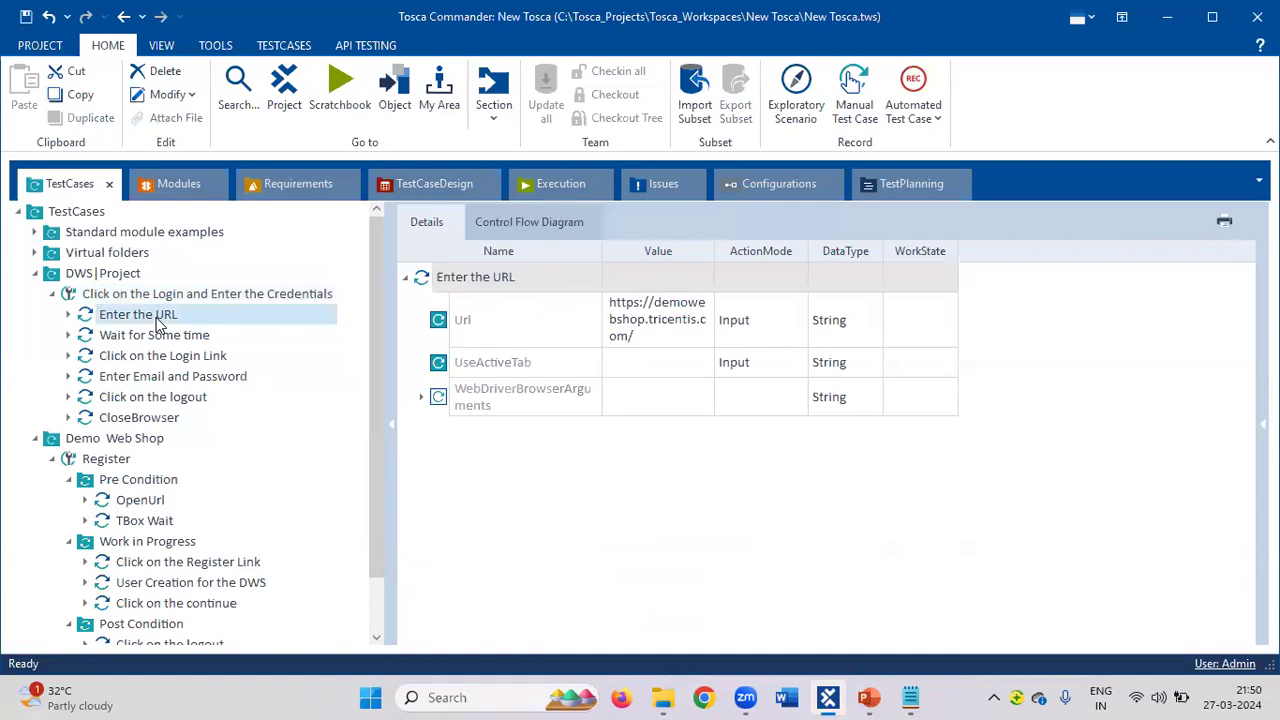
right_click(157, 320)
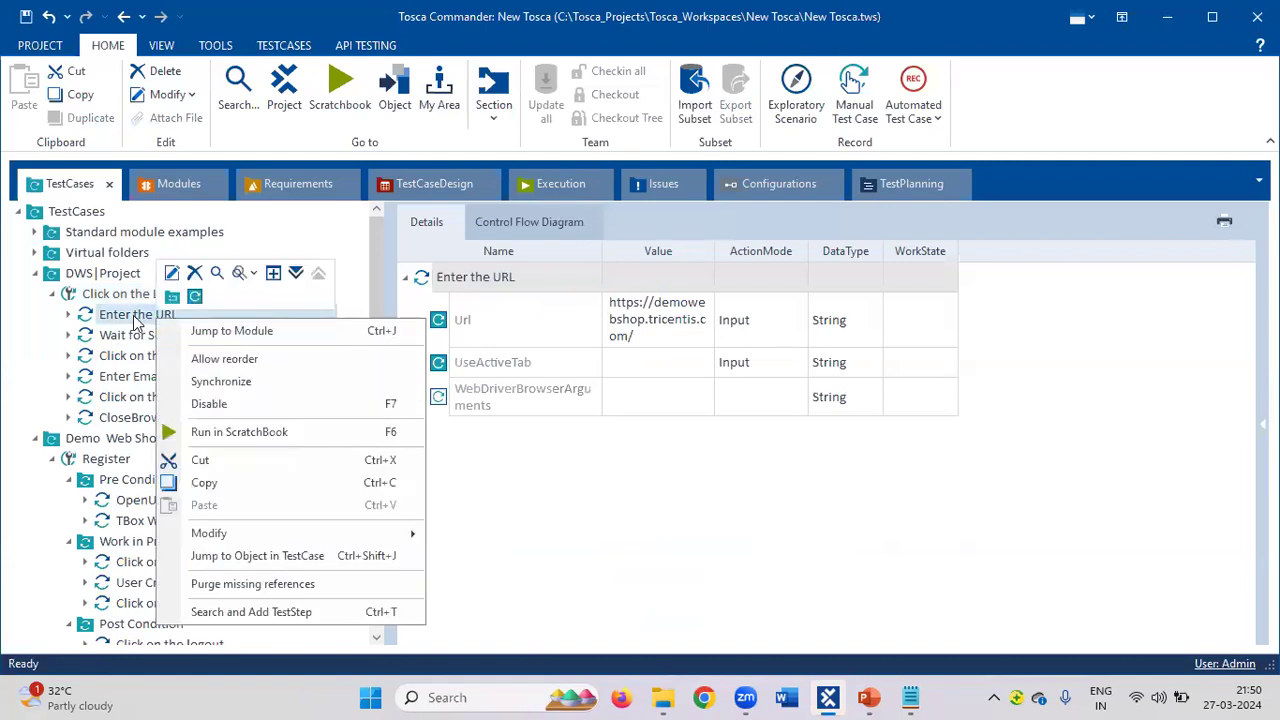
click(207, 333)
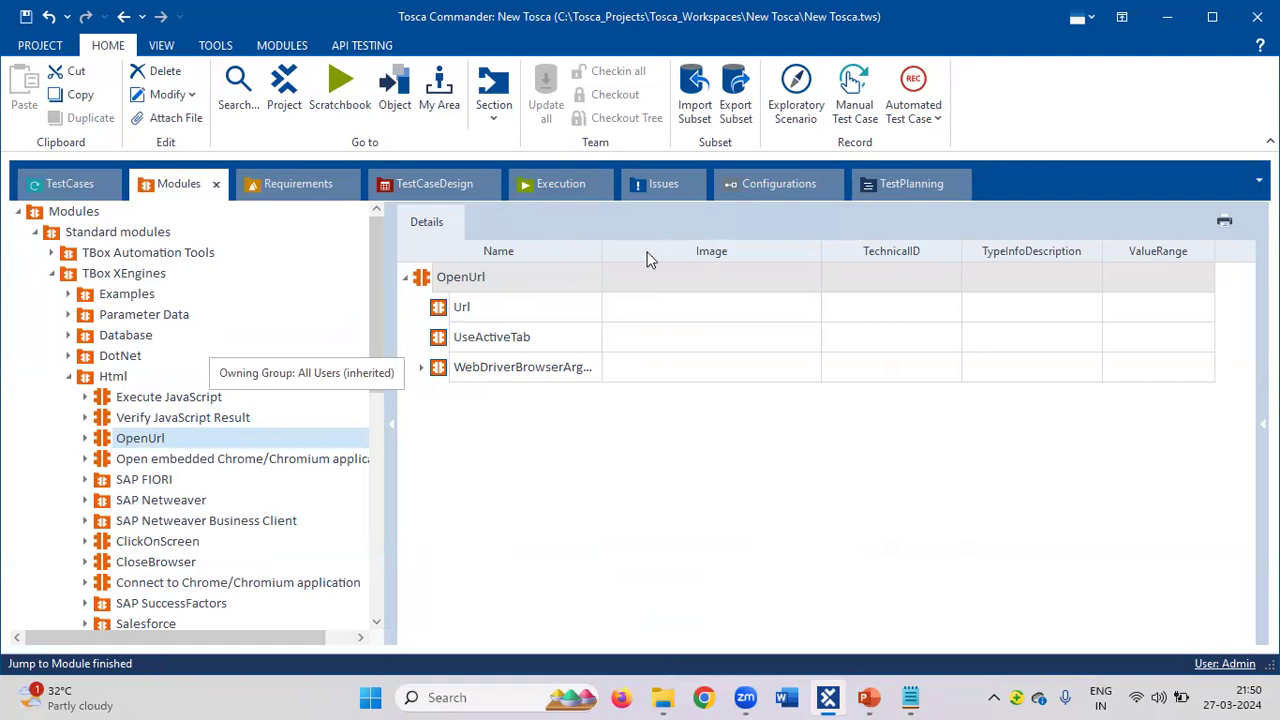
click(1262, 425)
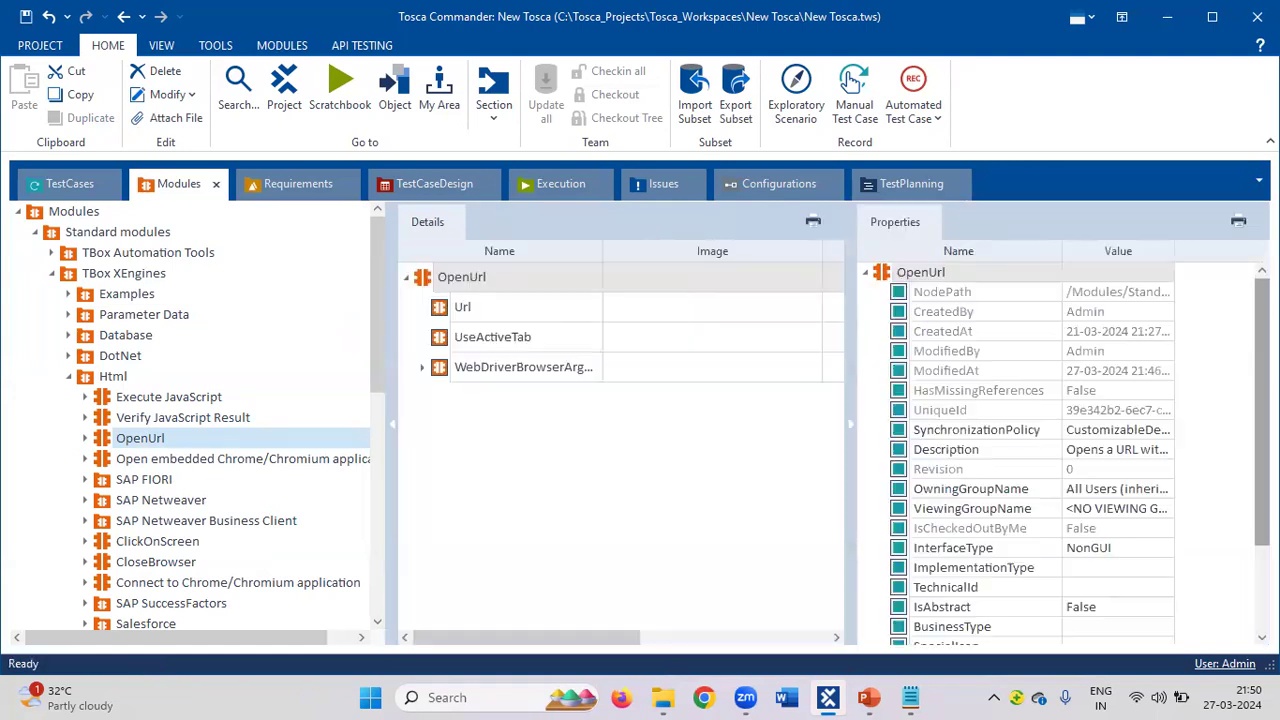
scroll(1031, 539, down, 3)
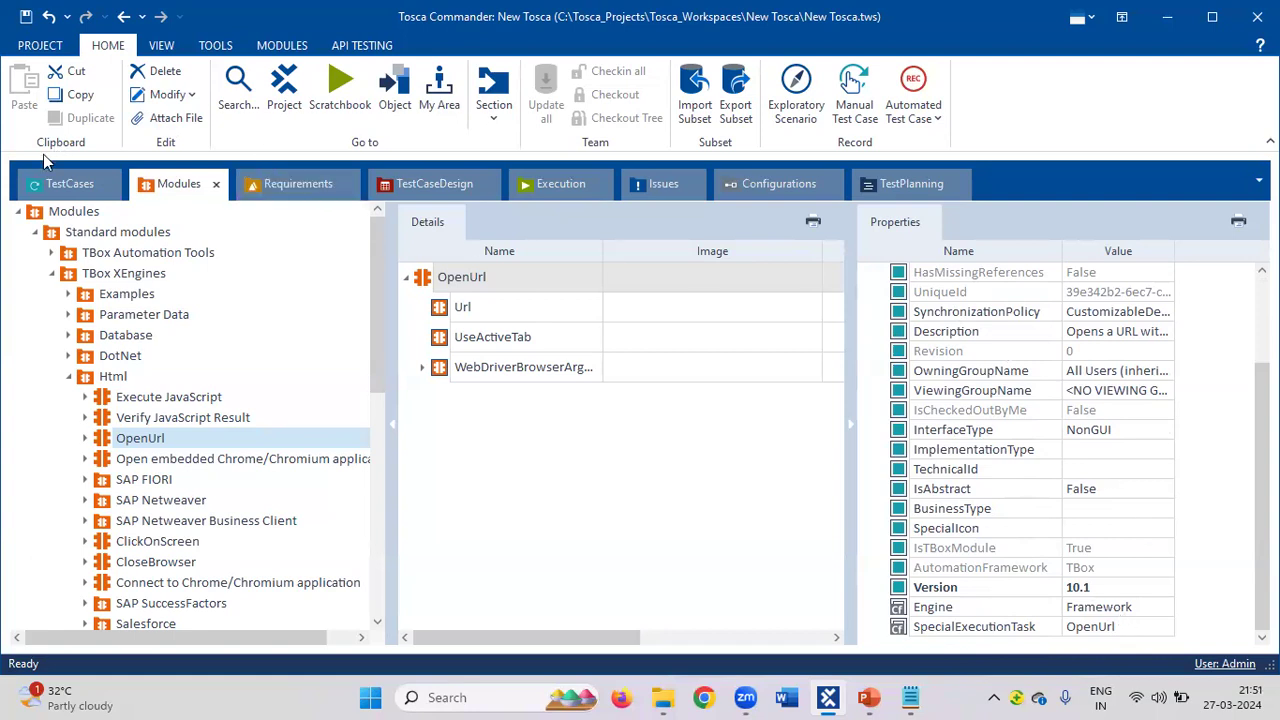
click(55, 190)
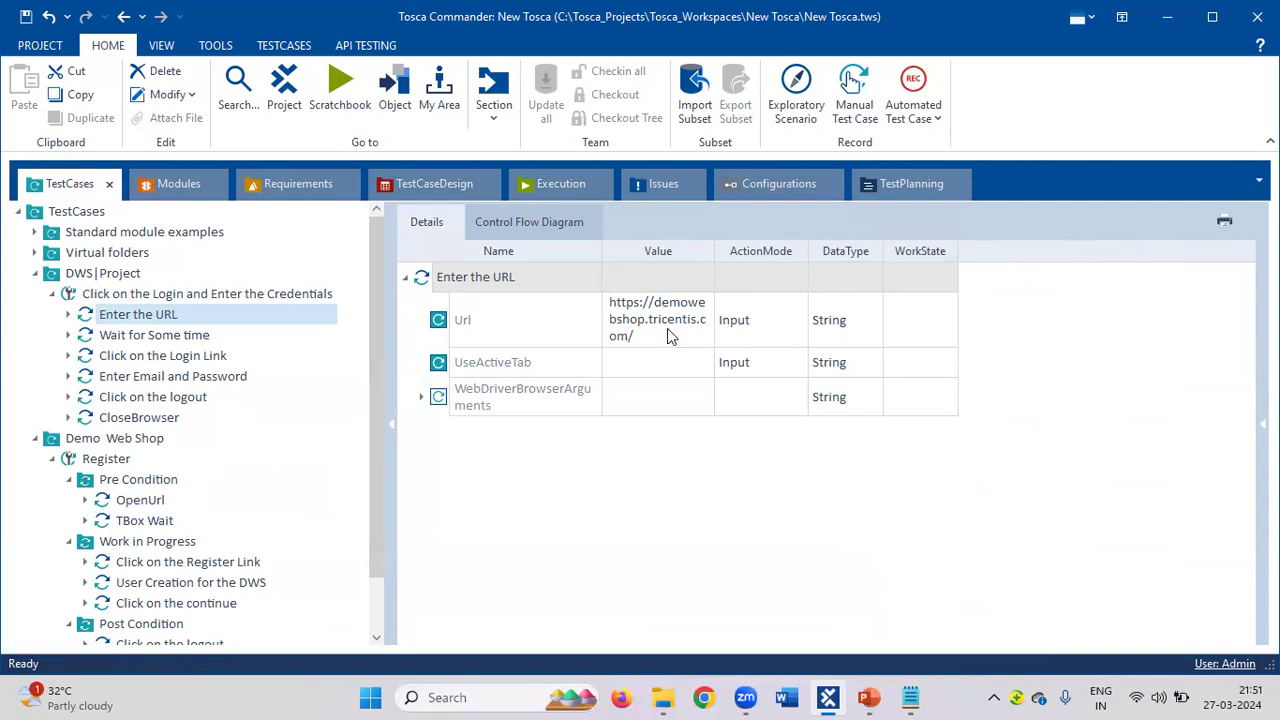
Jump from Wait for Some time to its TBox Wait module, then view the Click on the Login Link step.
click(132, 341)
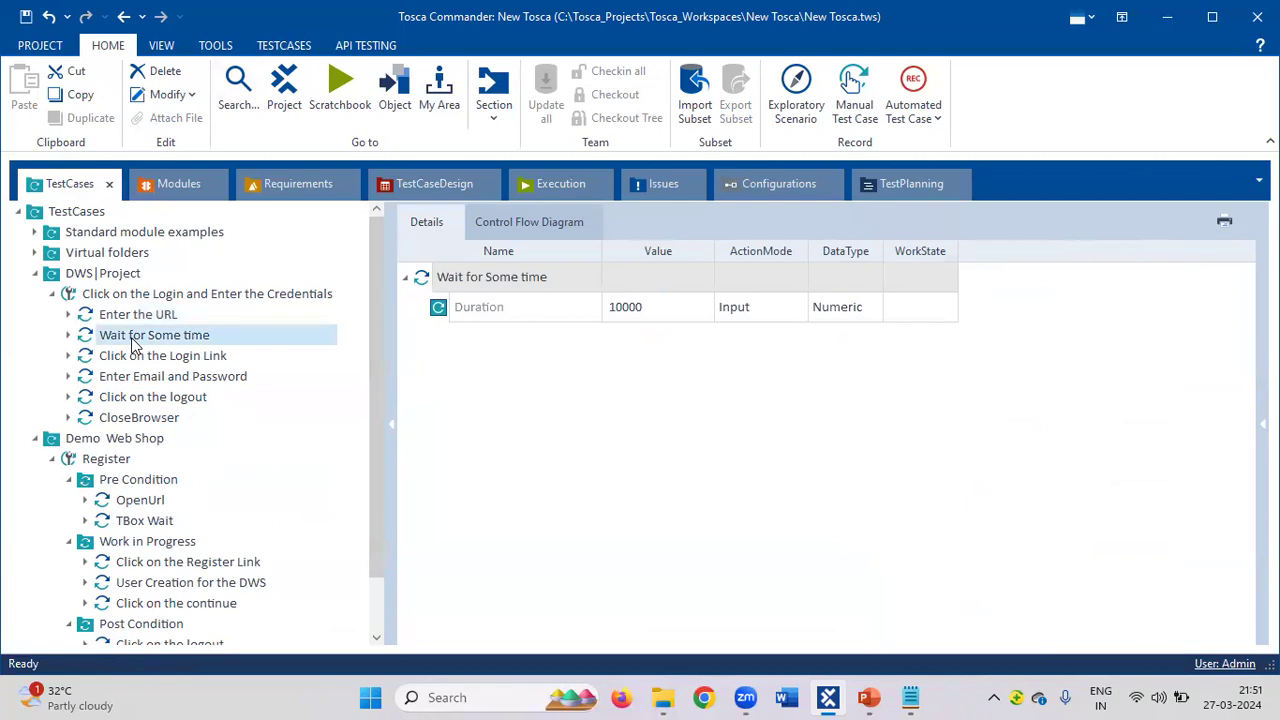
right_click(134, 343)
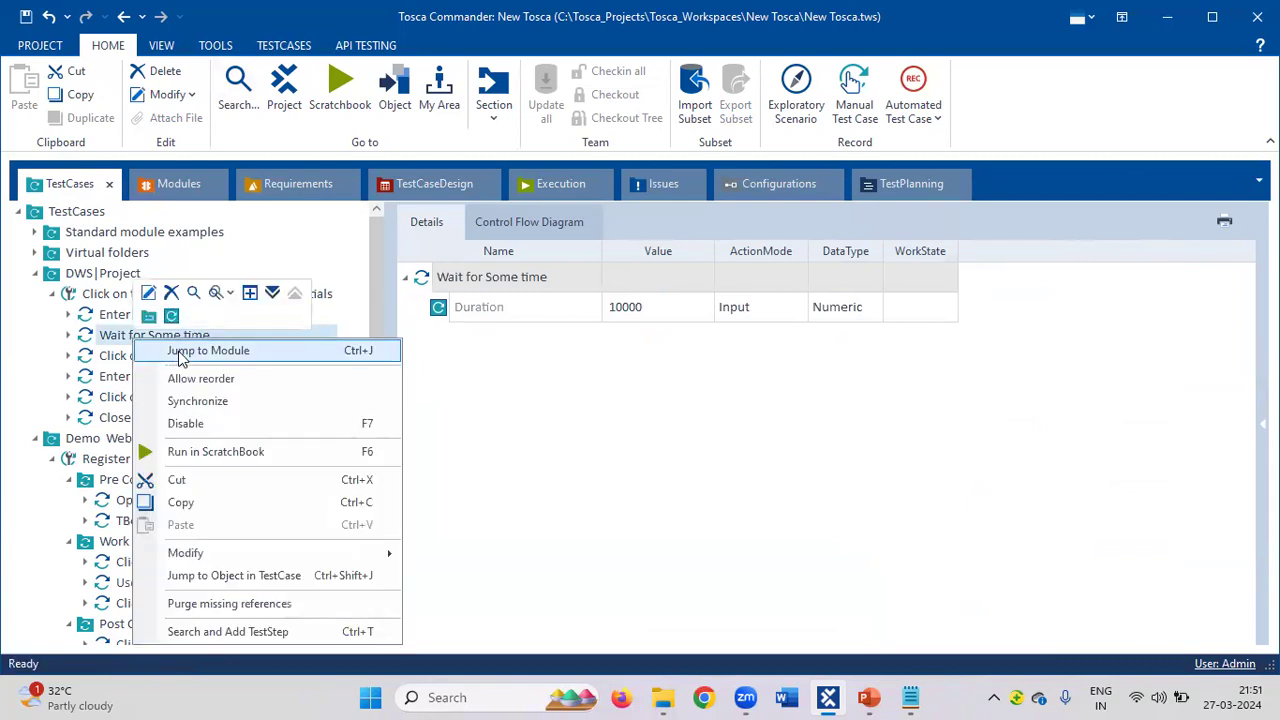
click(180, 350)
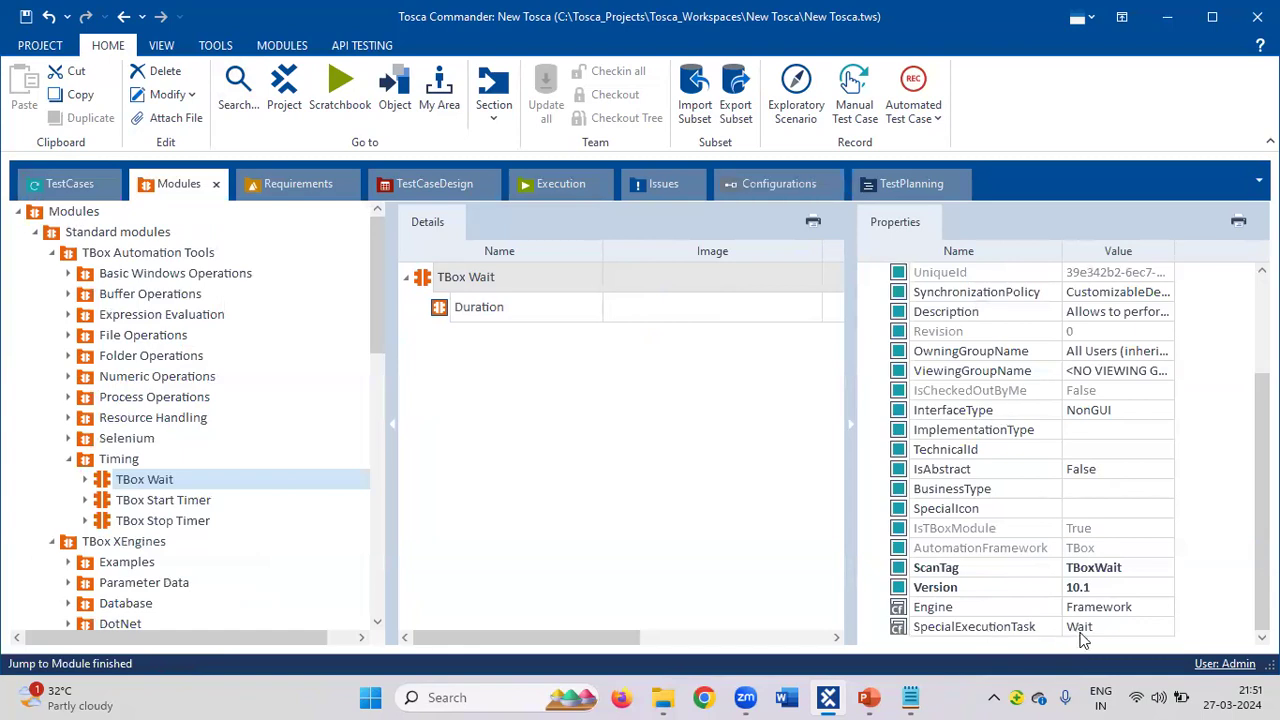
click(70, 182)
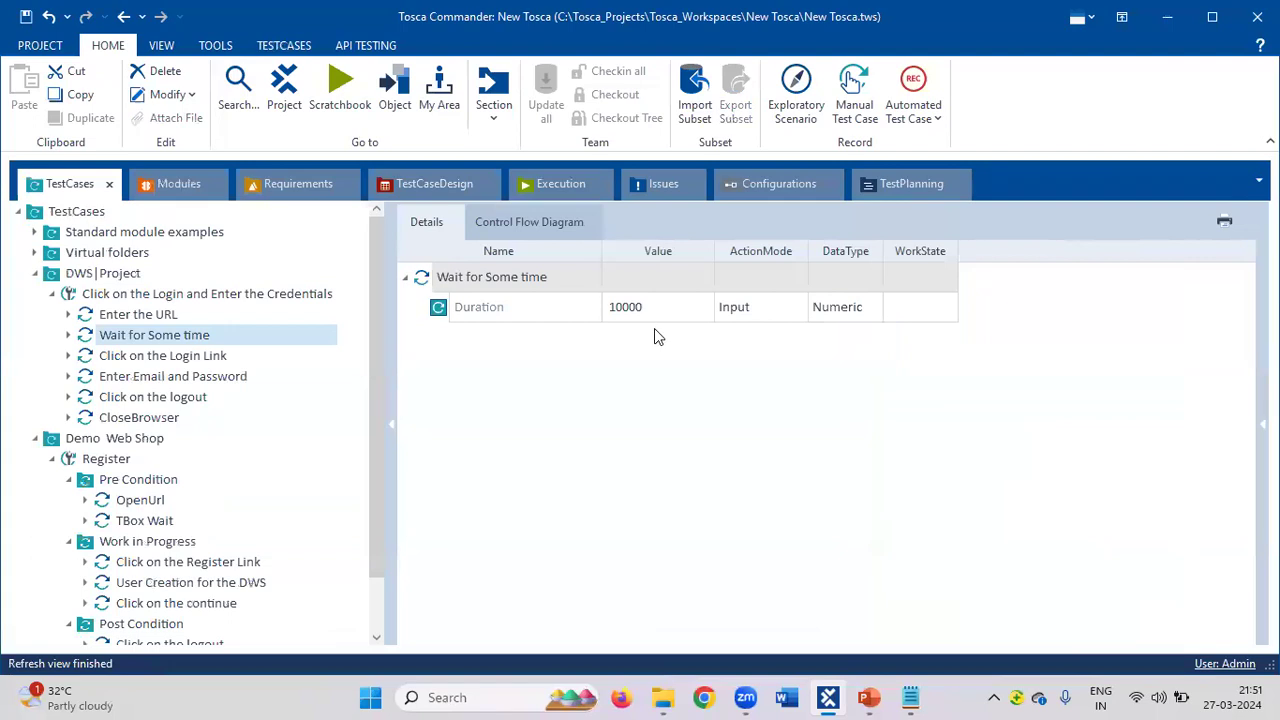
click(117, 353)
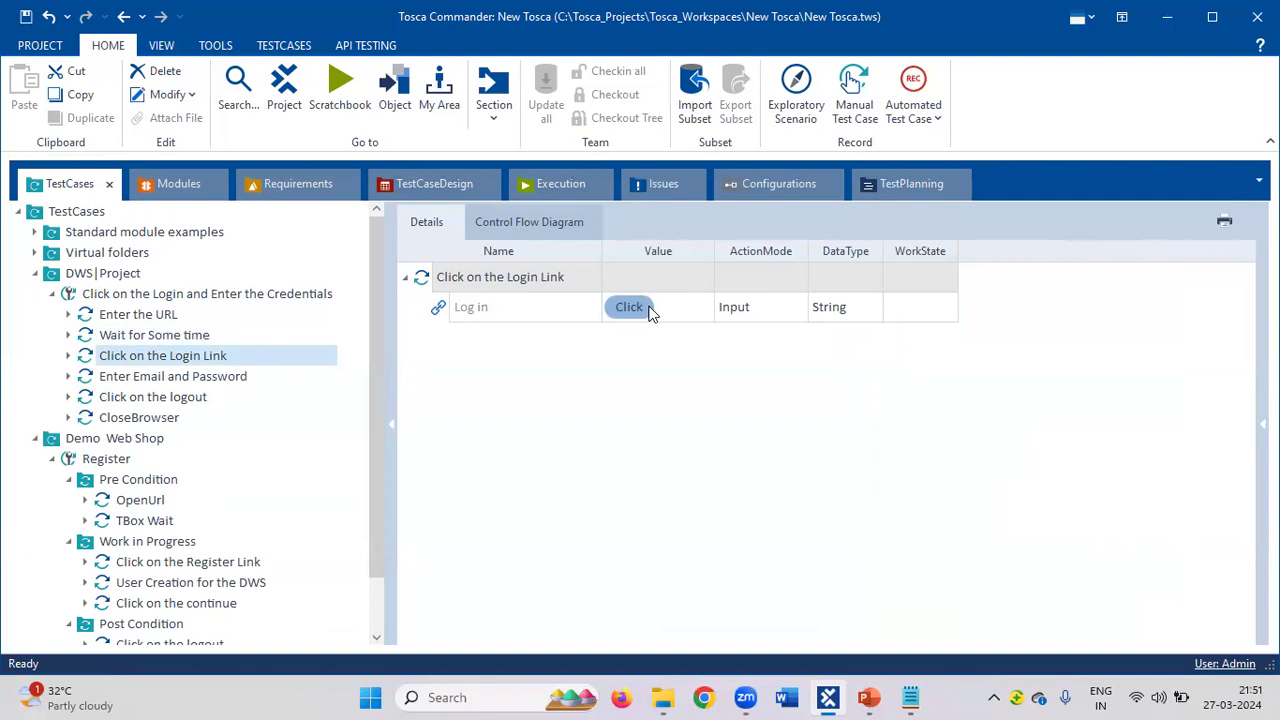
Jump from Click on the Login Link to its module, check the Log in link, then view Enter Email and Password.
right_click(523, 281)
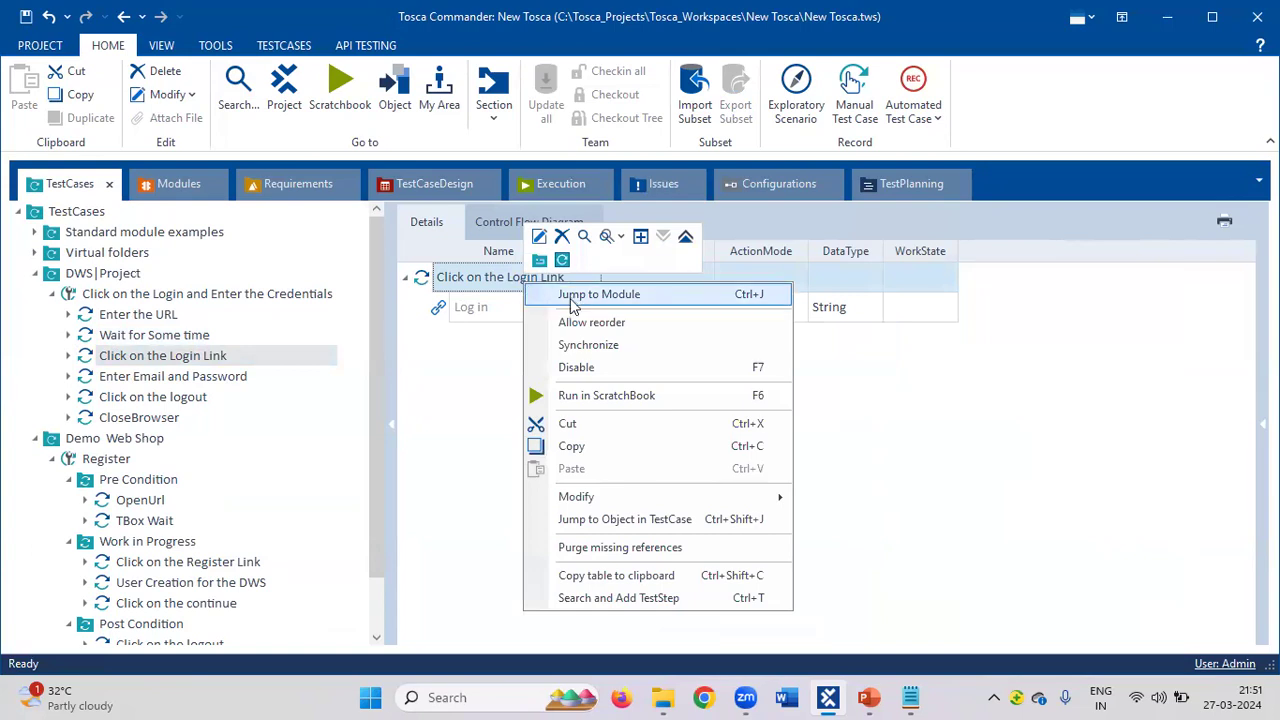
click(598, 294)
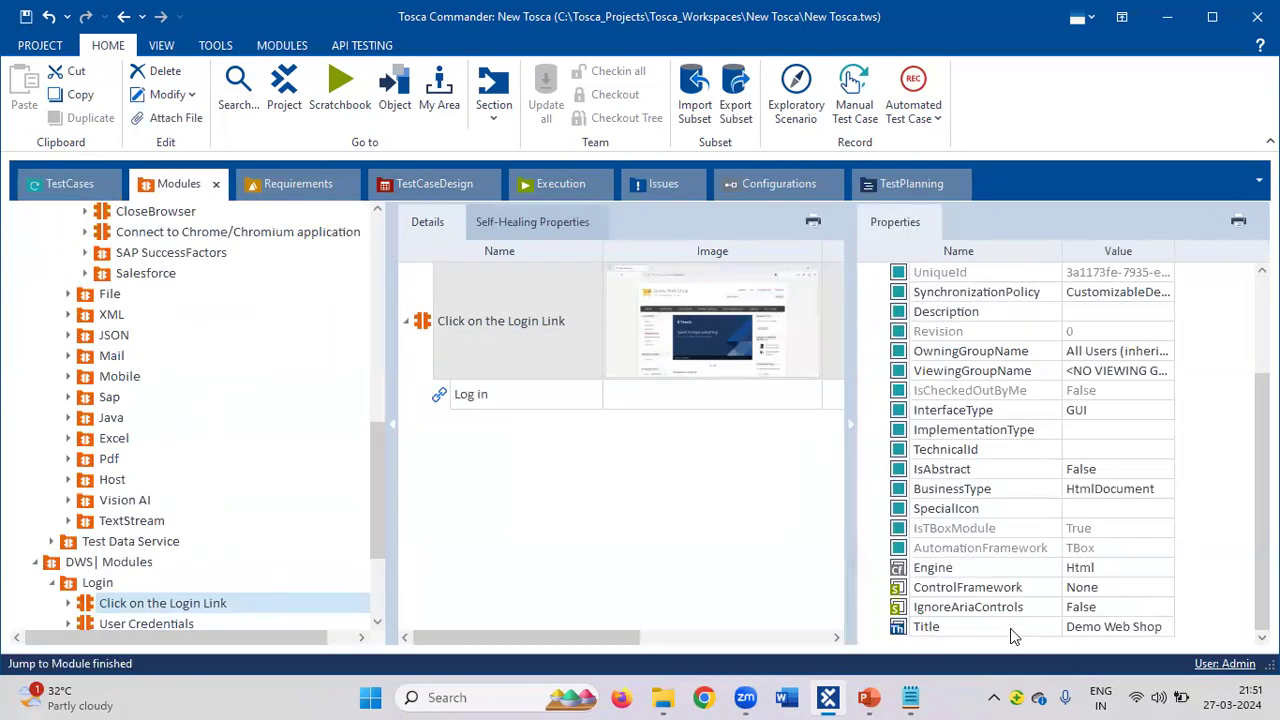
click(465, 397)
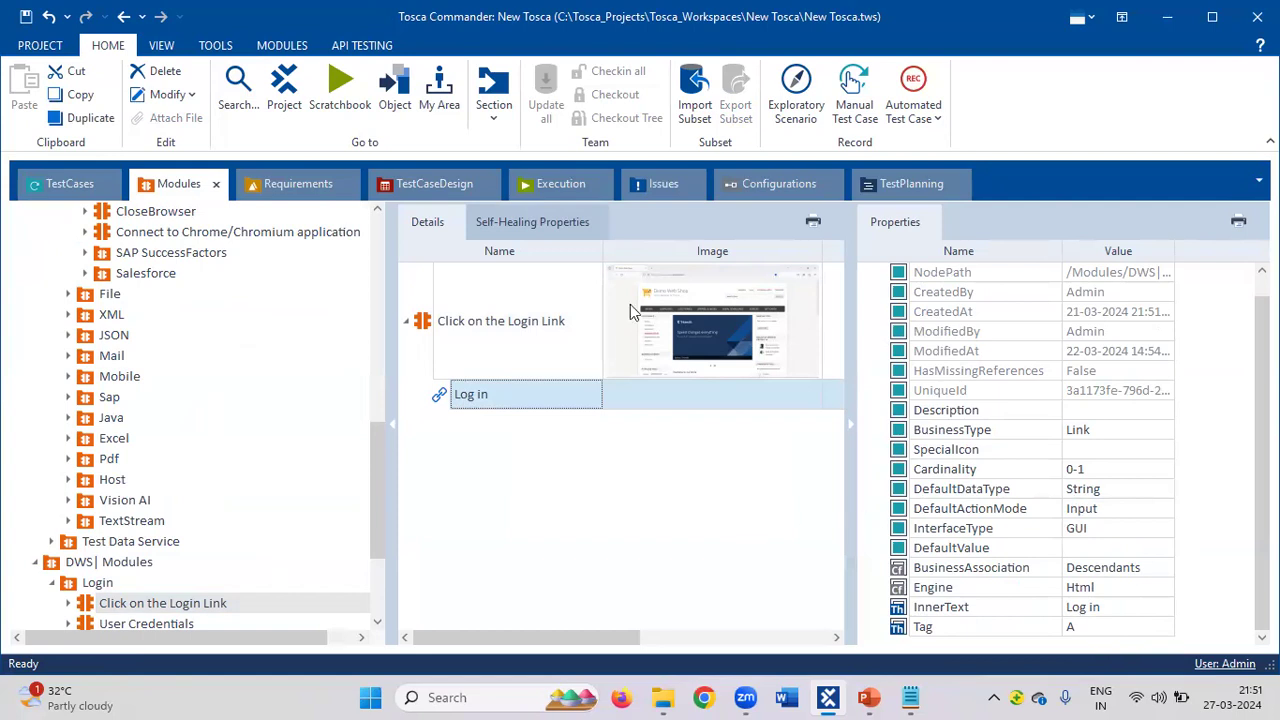
click(70, 186)
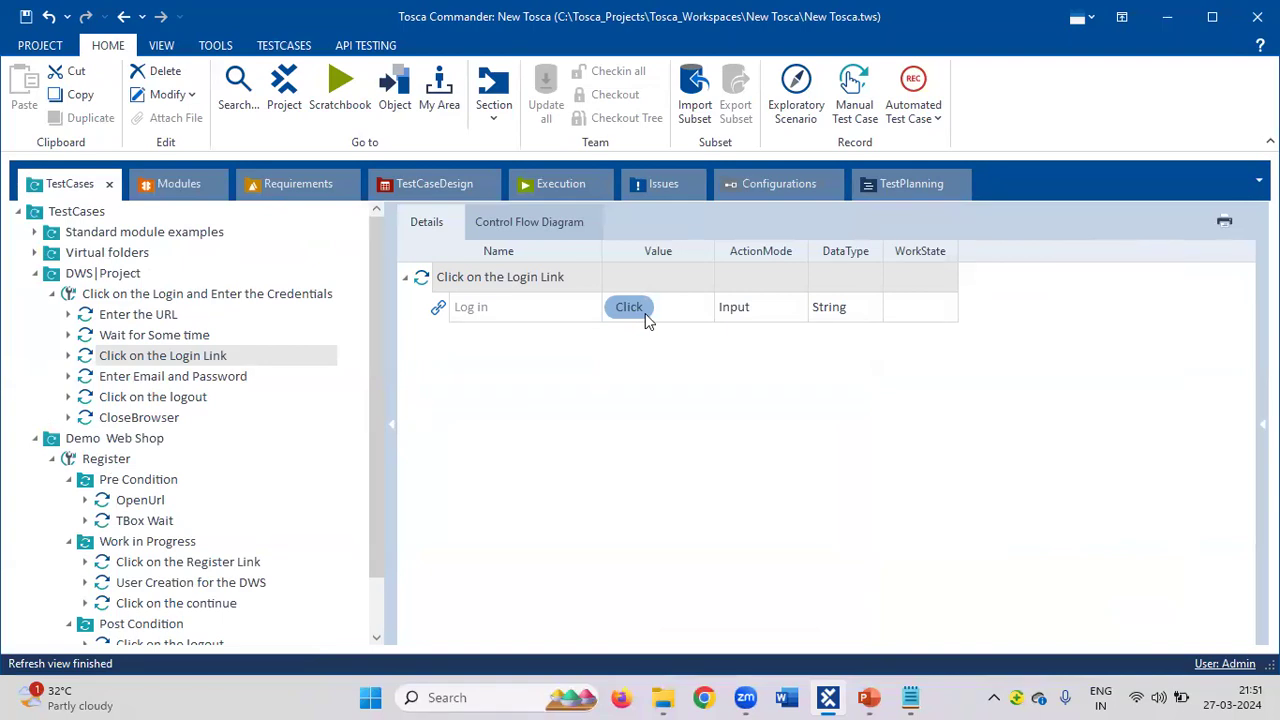
click(137, 380)
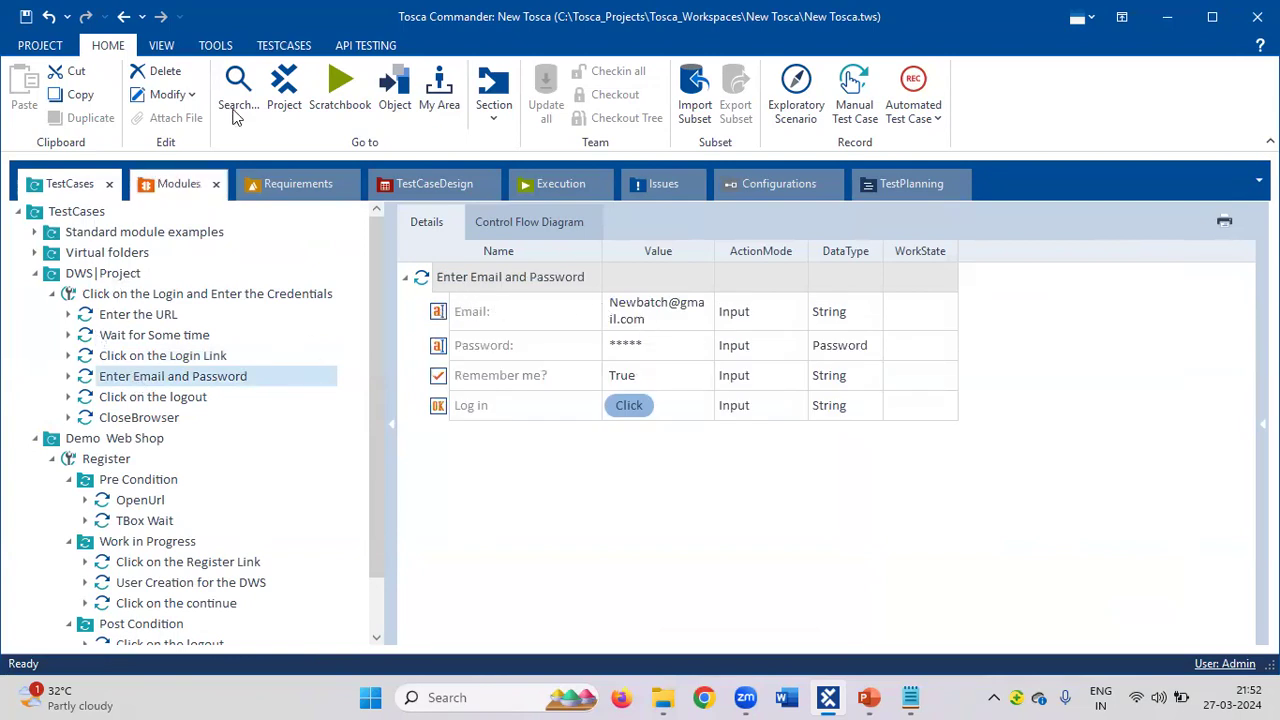
Inspect the User Credentials module and its Email field's properties in the Modules section.
click(170, 184)
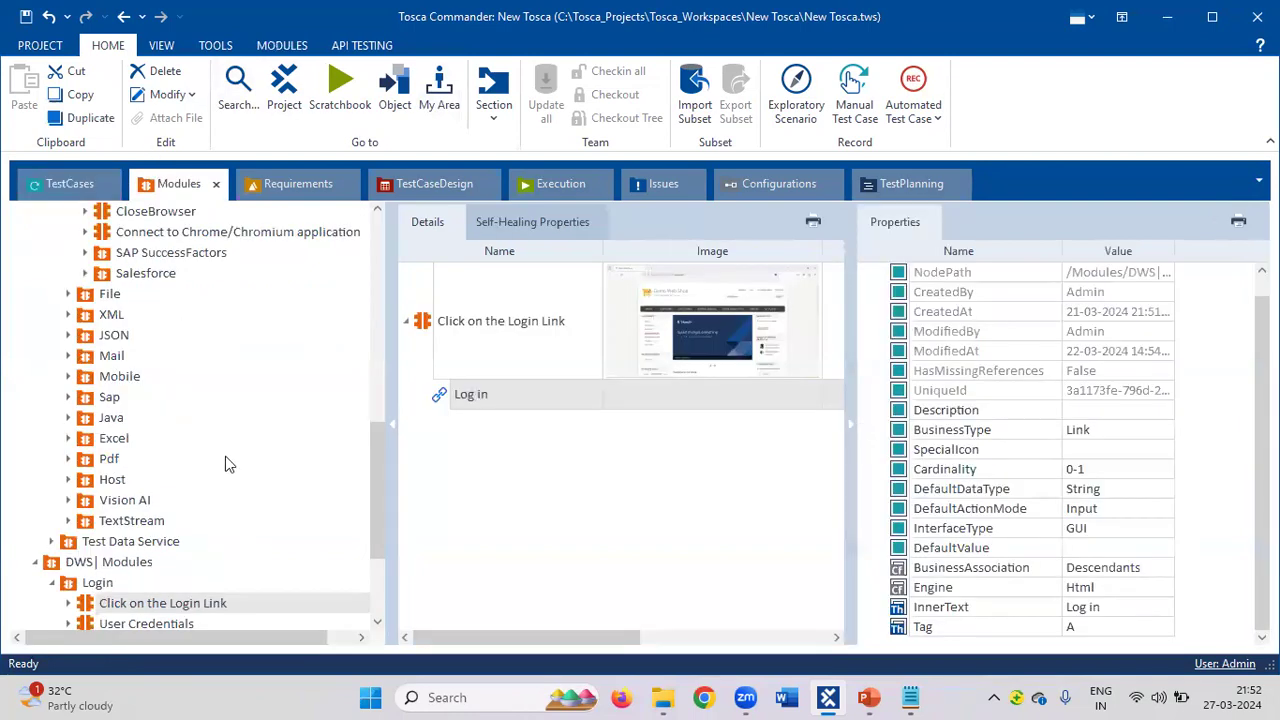
click(147, 623)
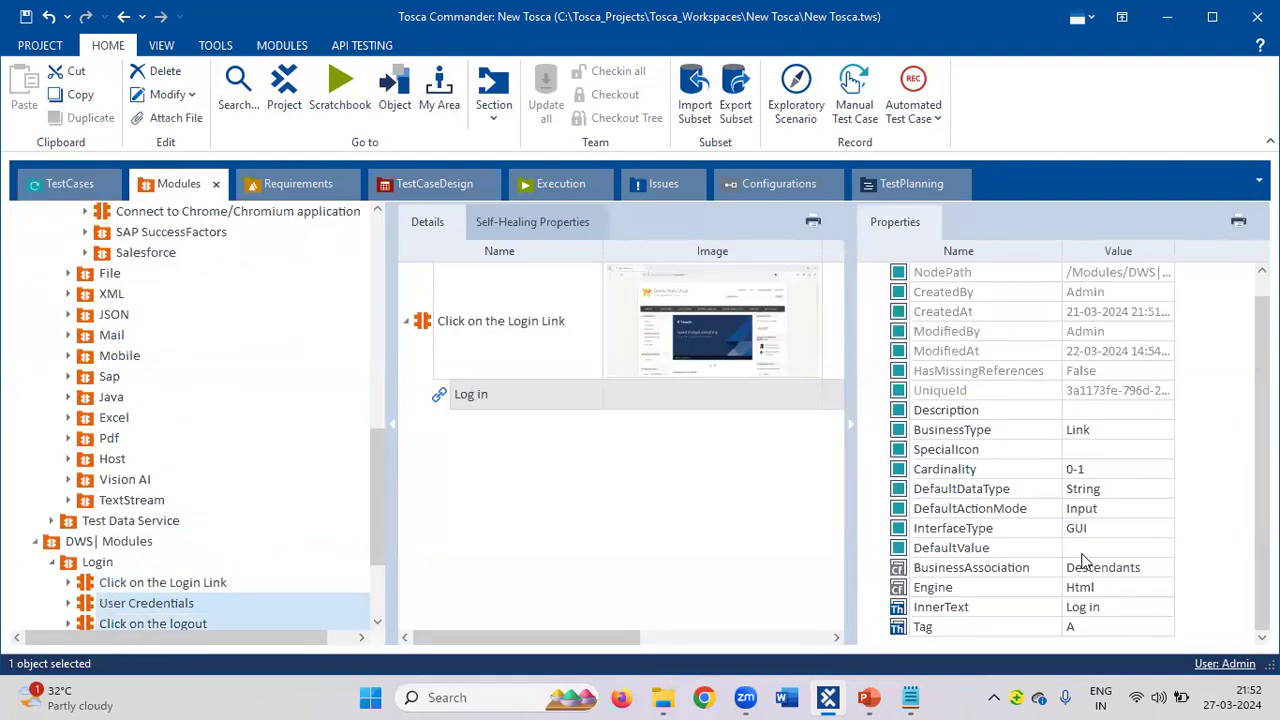
click(150, 602)
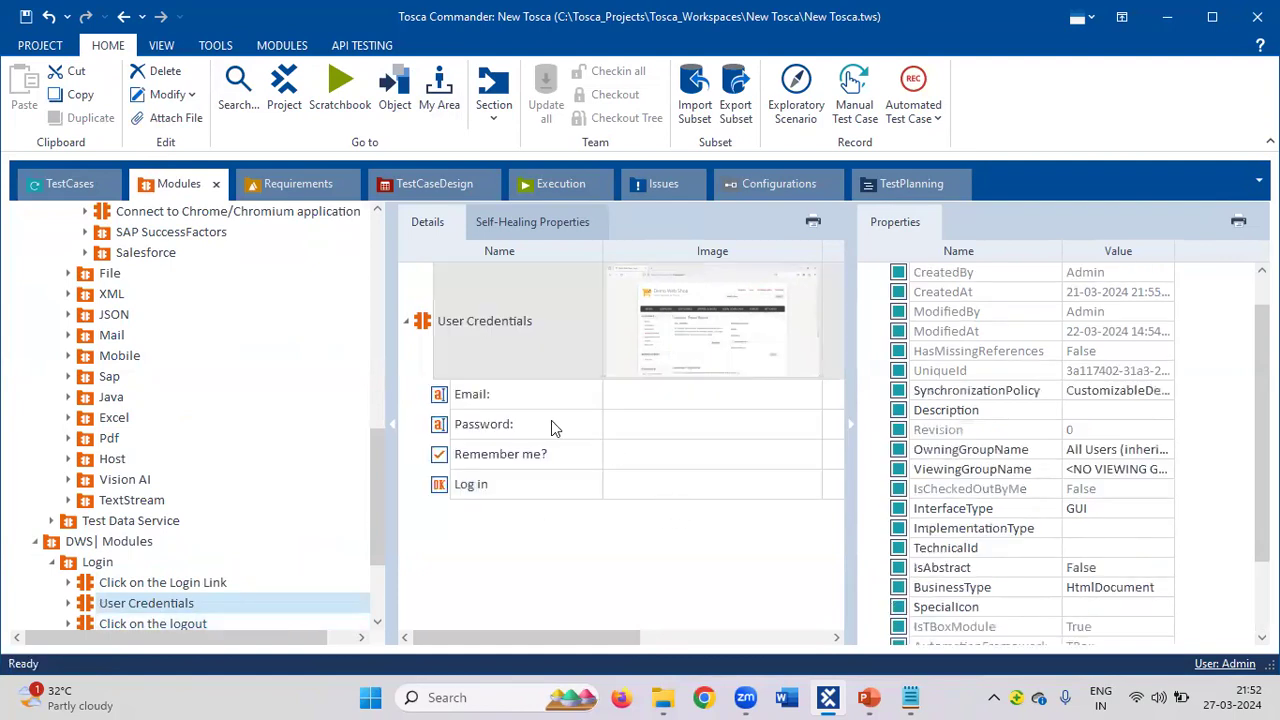
click(510, 394)
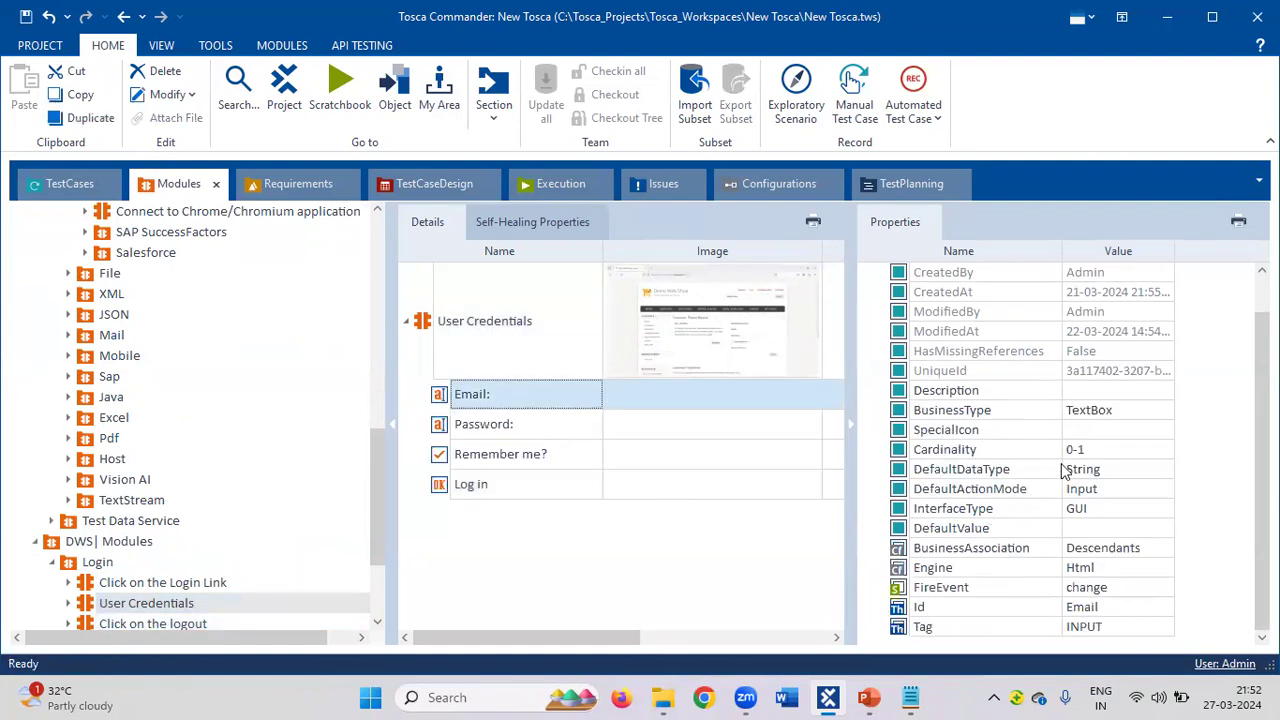
click(658, 345)
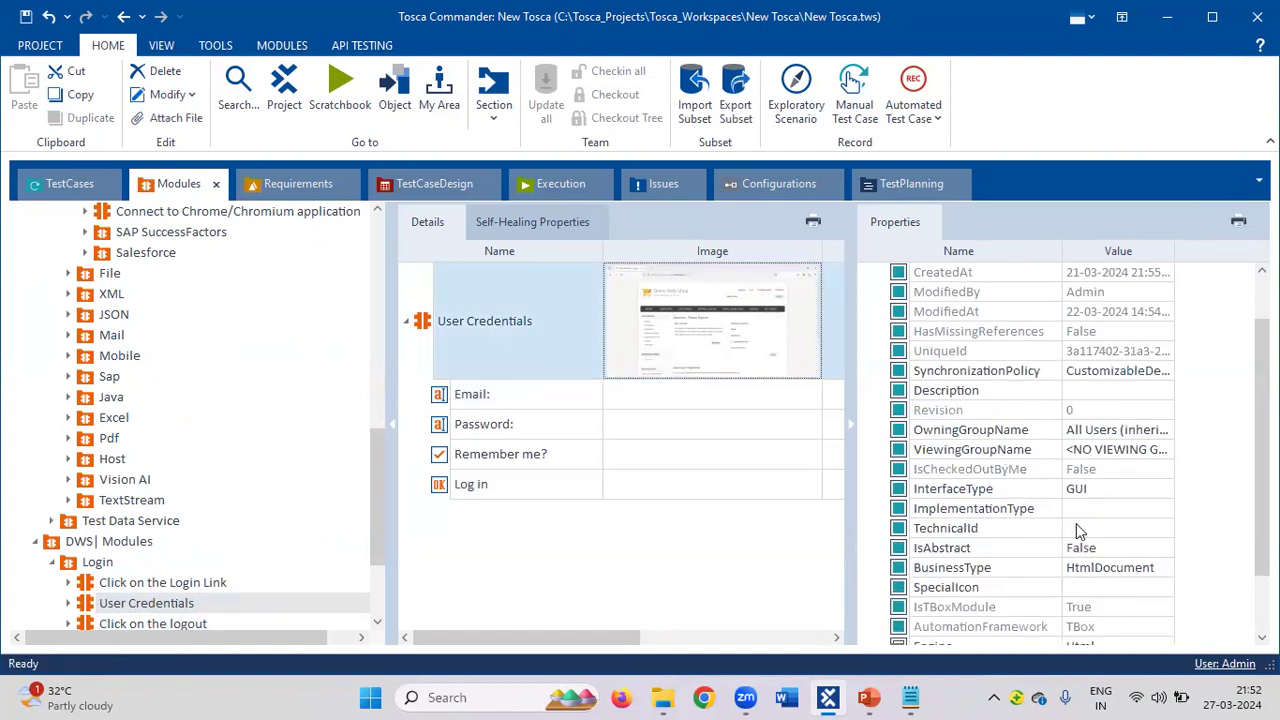
scroll(1076, 523, down, 2)
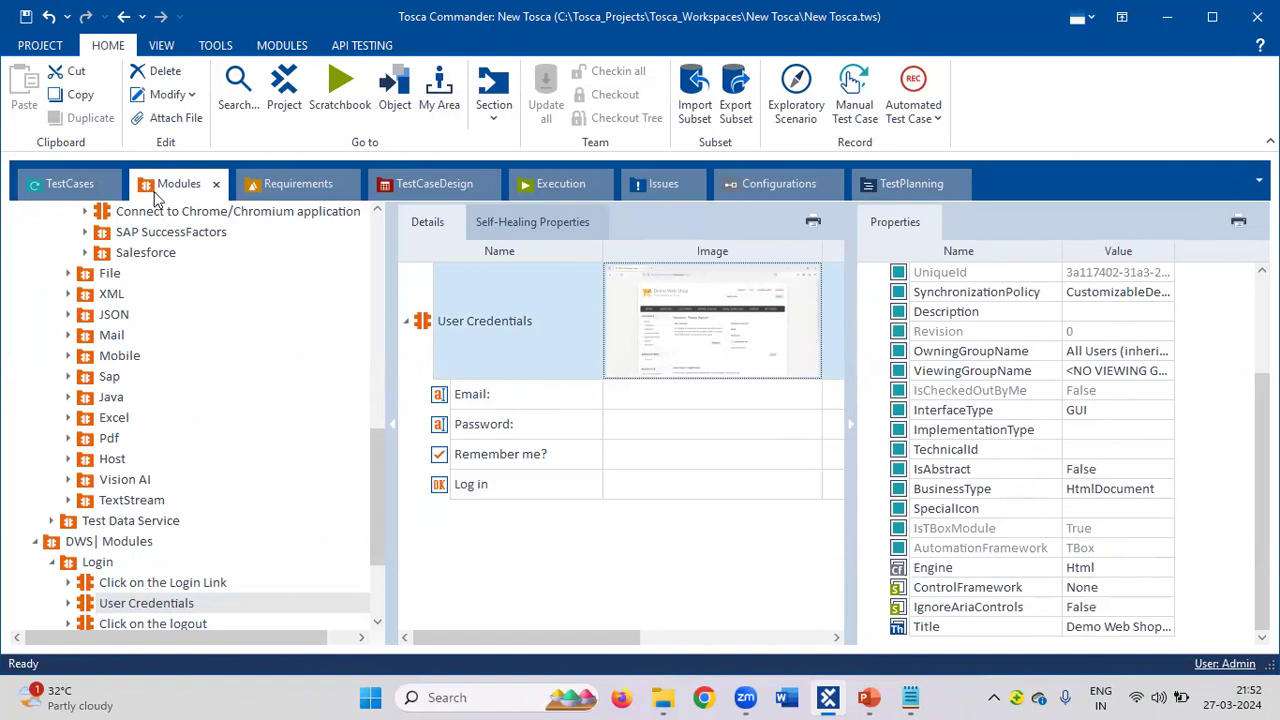
Select the Click on the Login Link module and show its Log in link's properties.
click(75, 183)
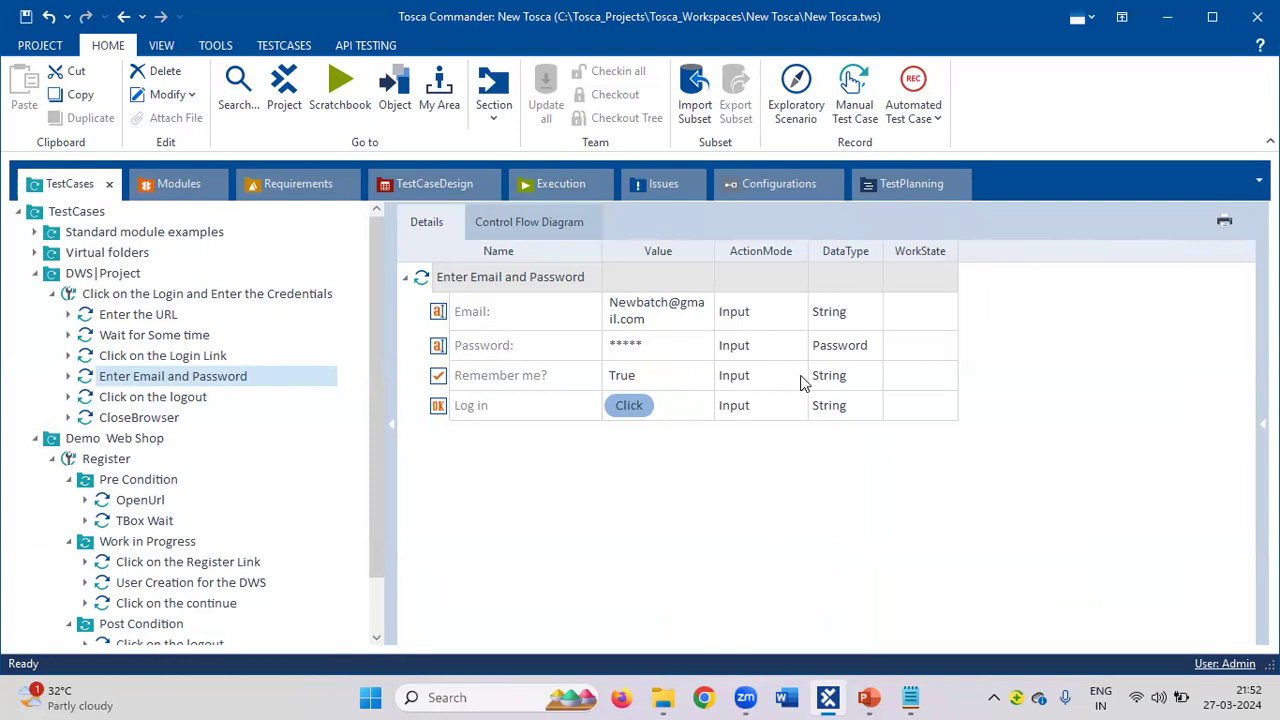
click(185, 195)
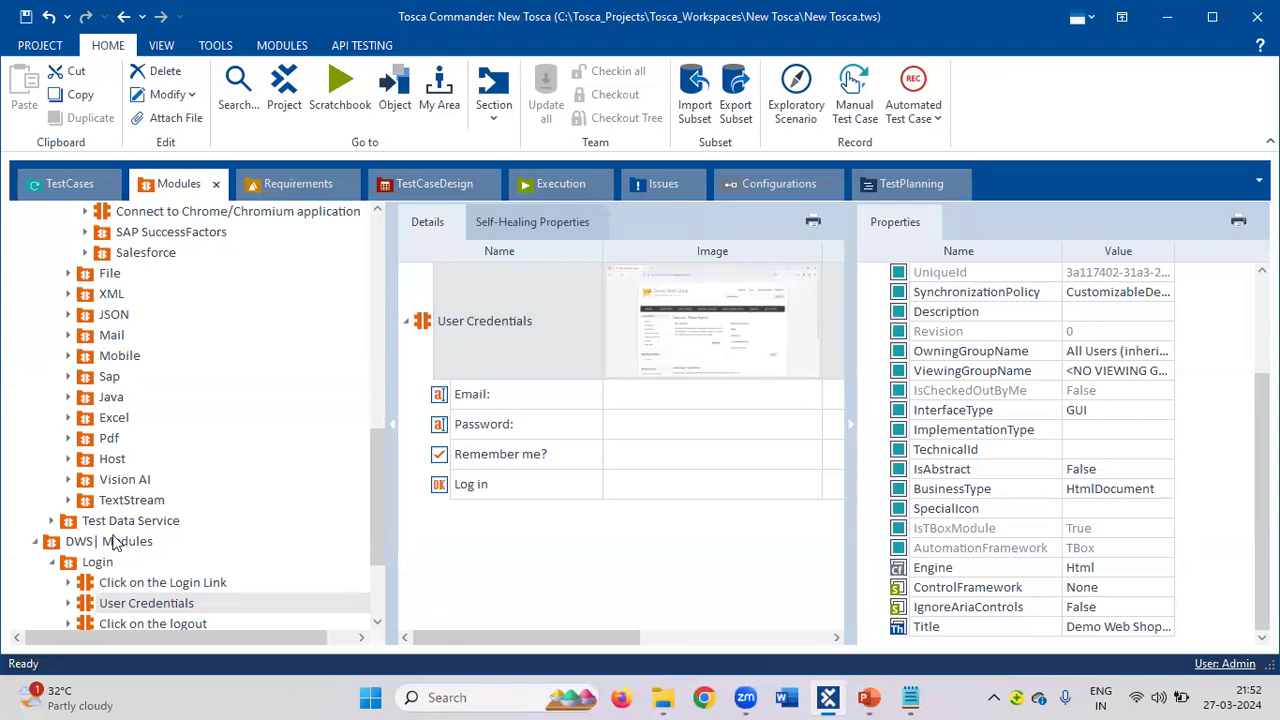
click(117, 588)
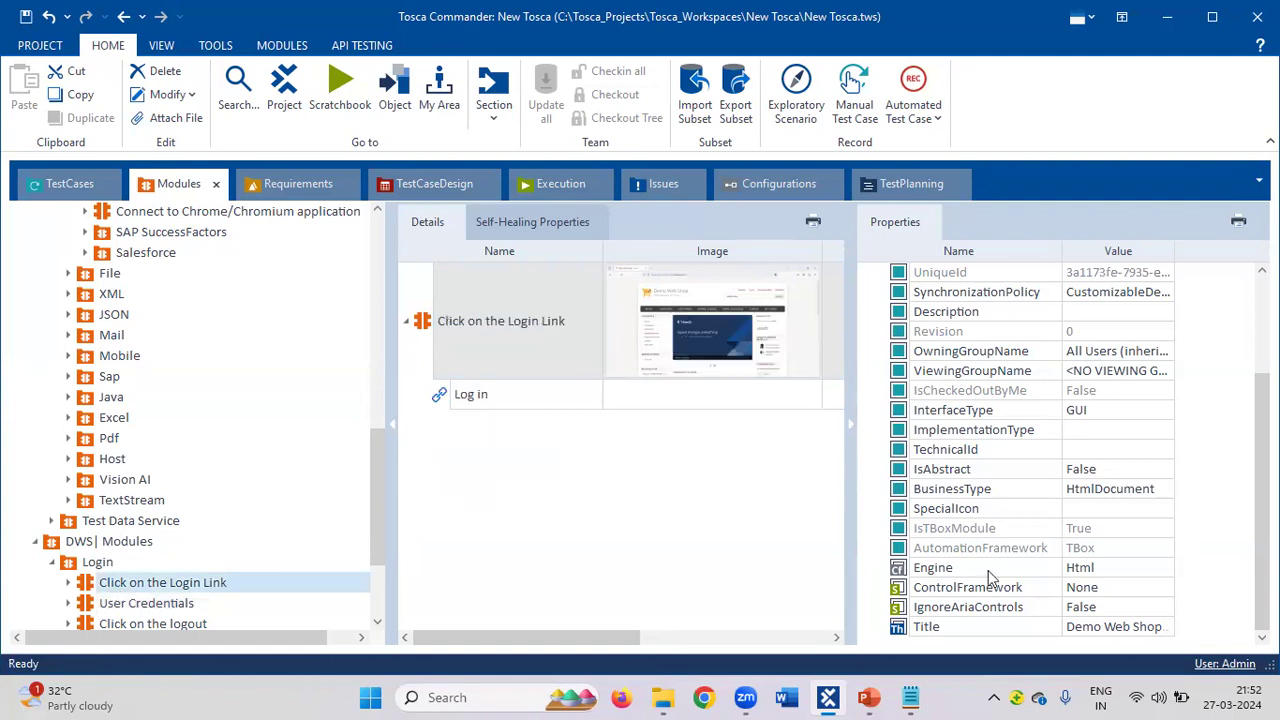
click(498, 404)
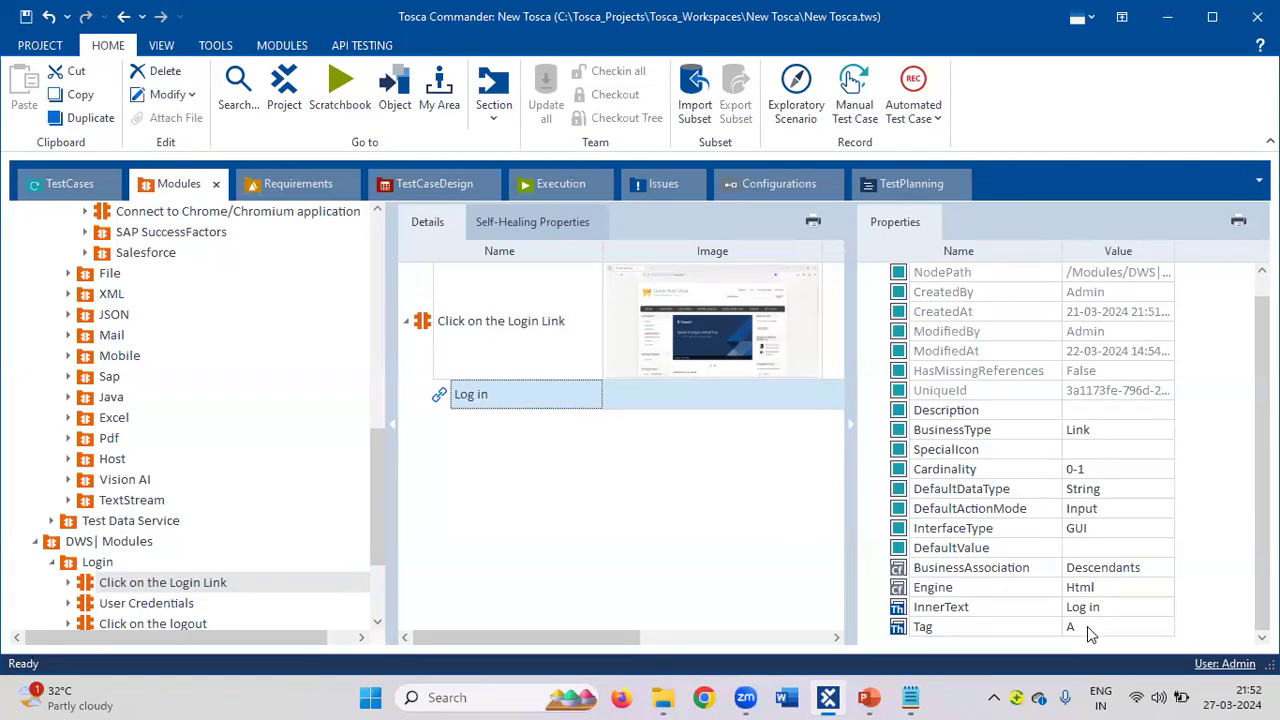
Compare the User Credentials Email field and the Log in link properties against the test cases.
click(175, 603)
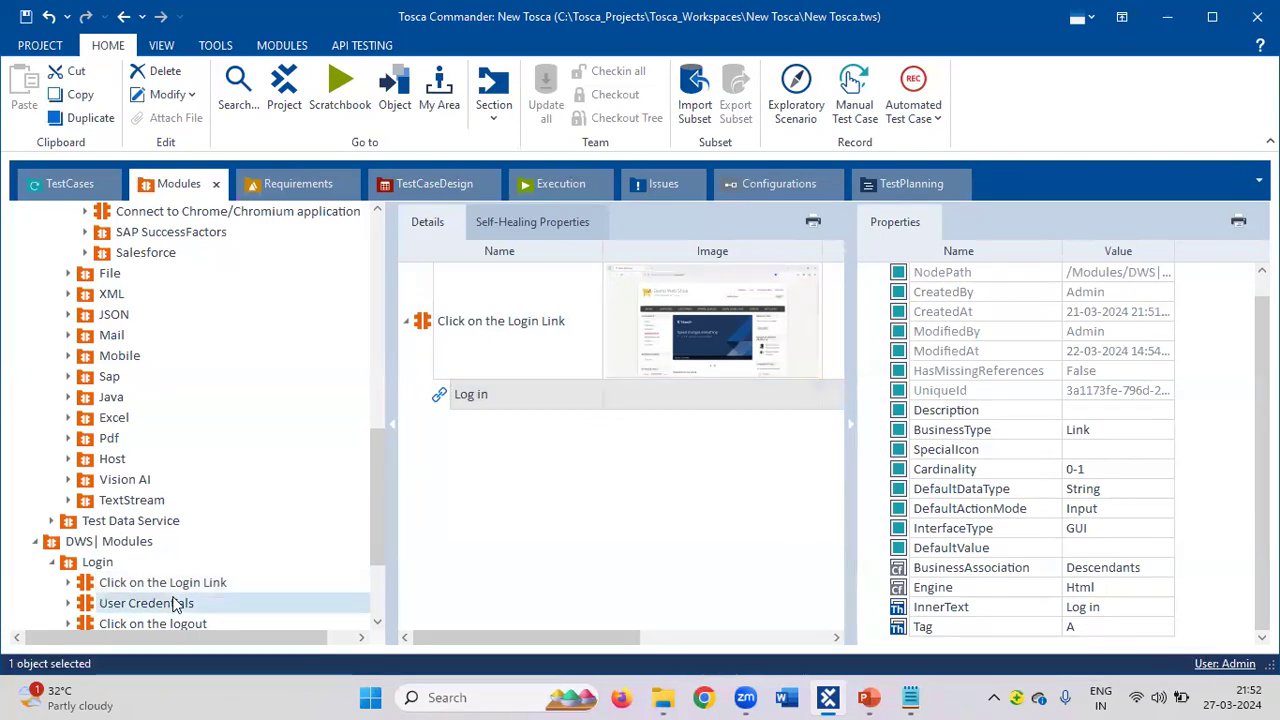
click(478, 398)
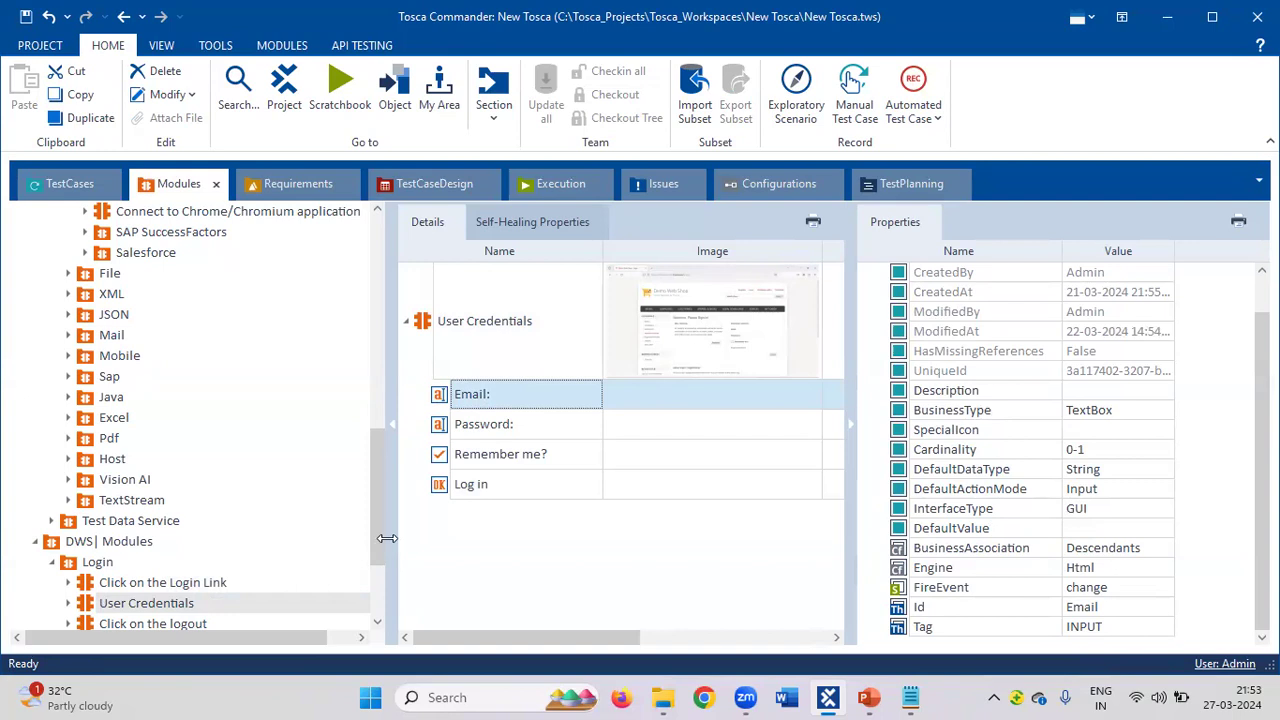
click(194, 587)
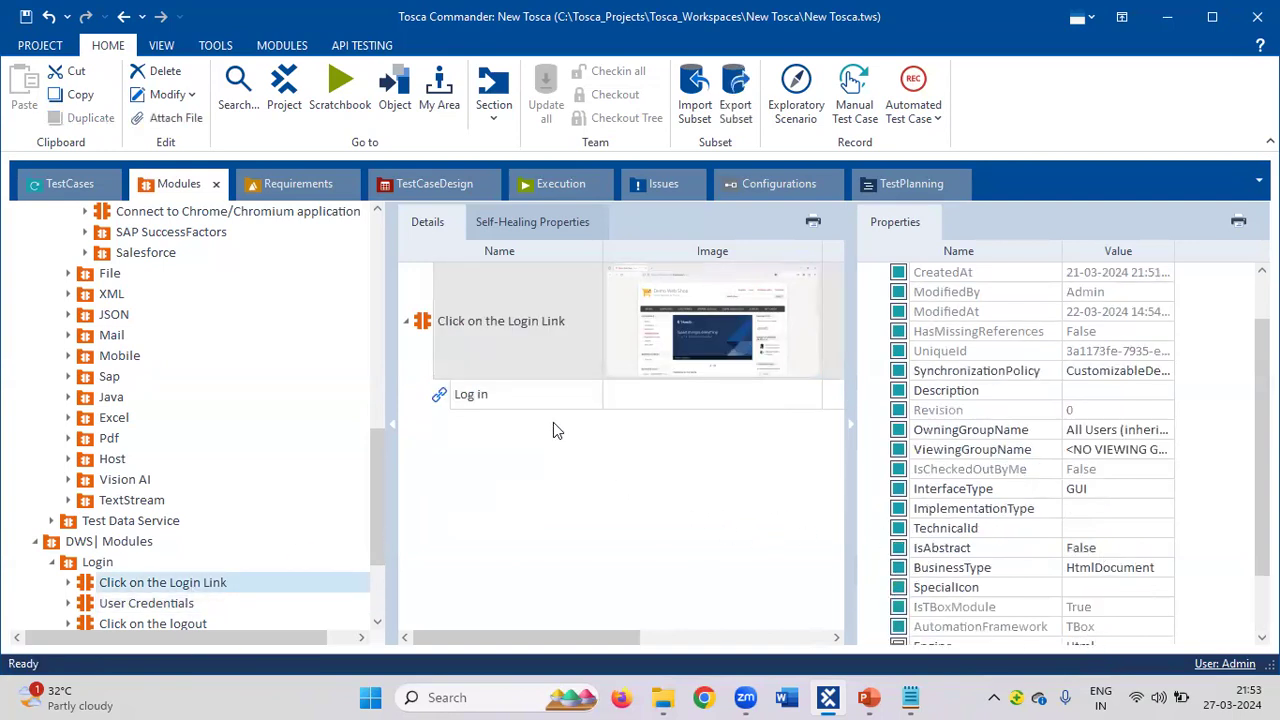
click(525, 398)
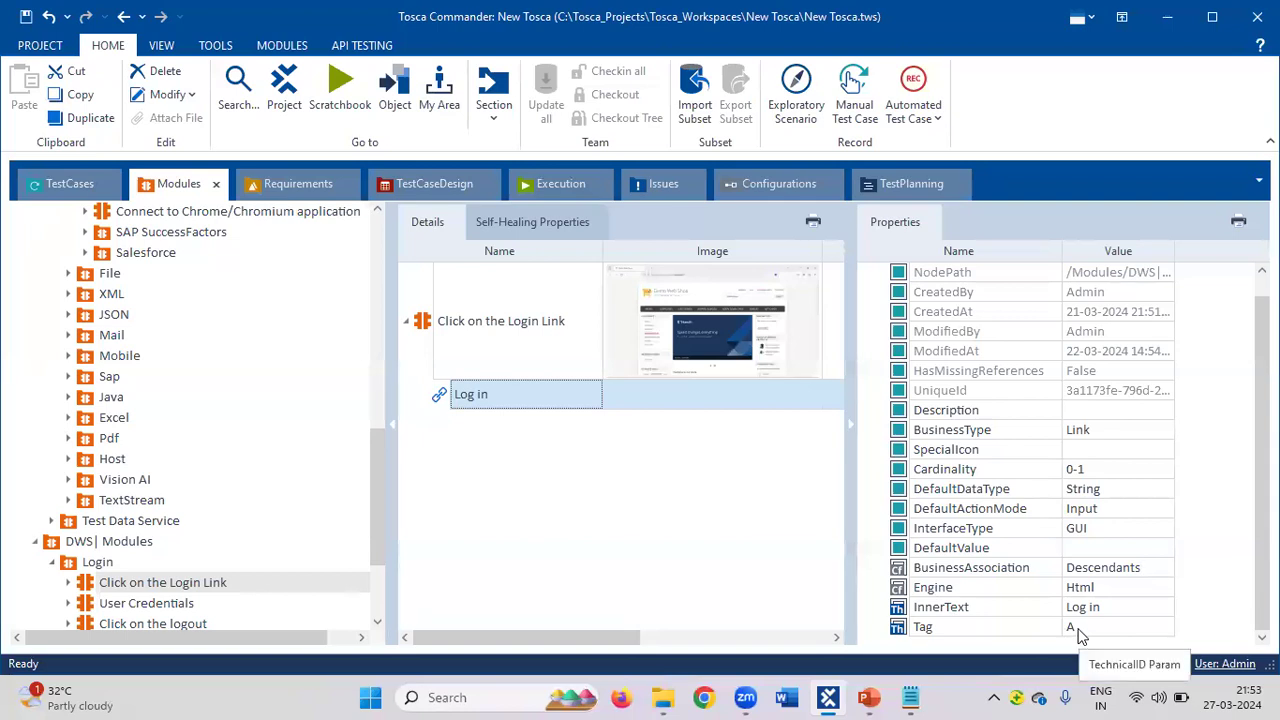
click(60, 184)
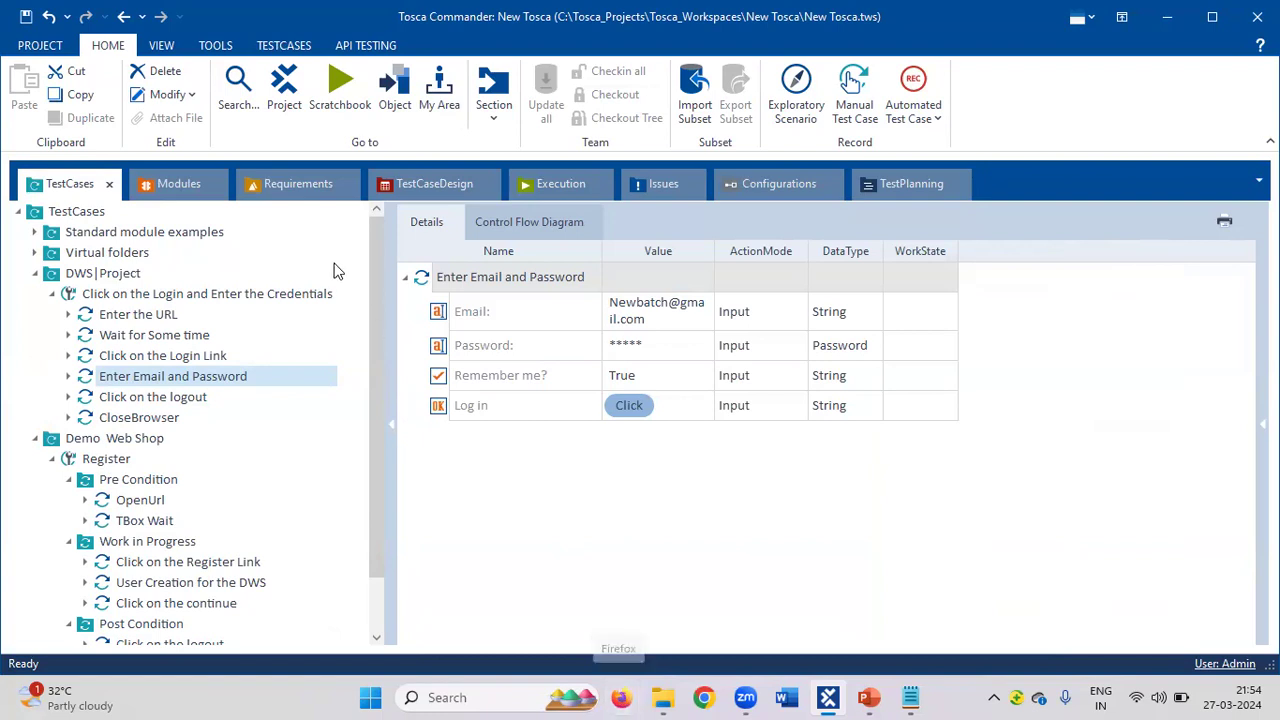
click(176, 189)
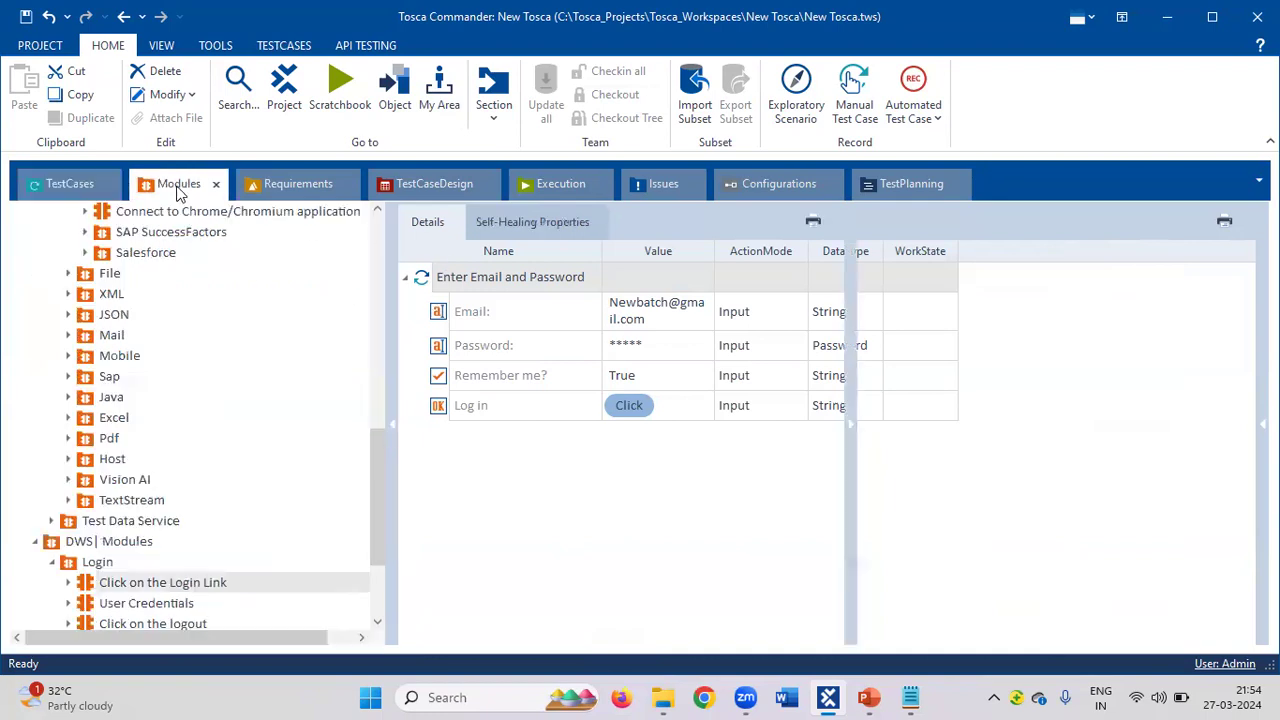
Collapse the Html, TBox XEngines, Timing, TBox Automation Tools and Standard modules folders.
scroll(219, 384, up, 2)
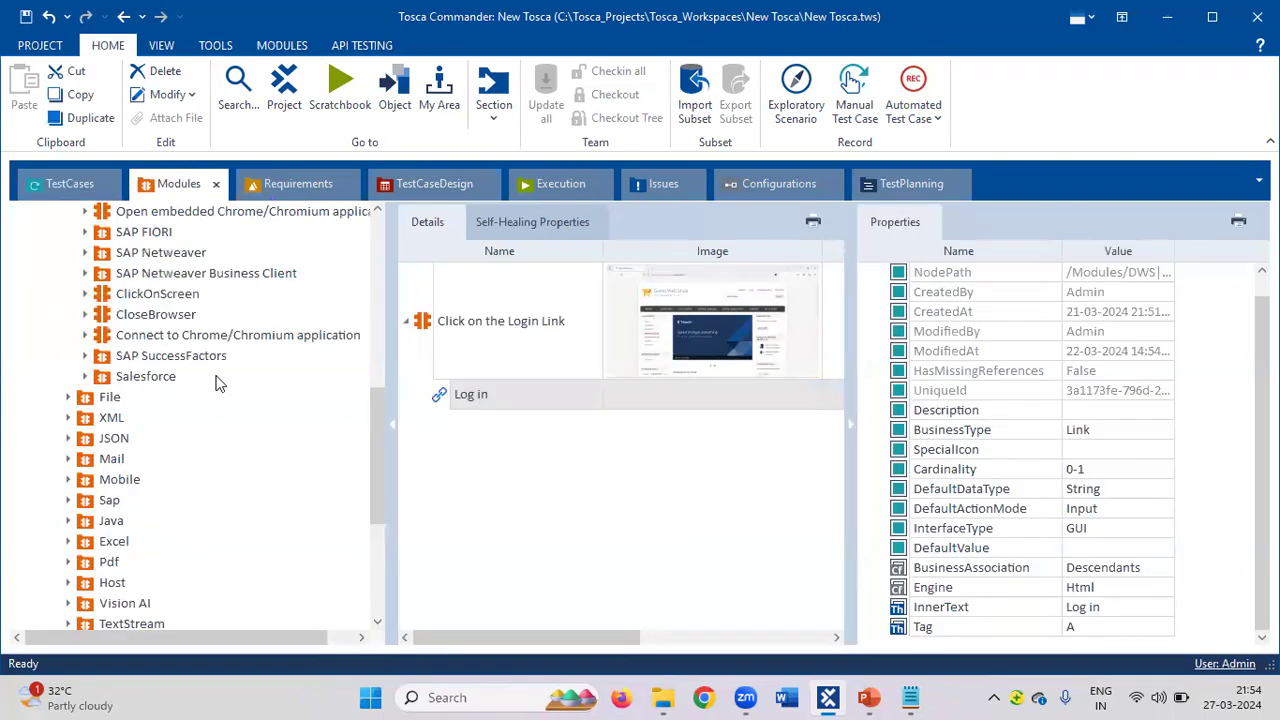
scroll(219, 384, up, 4)
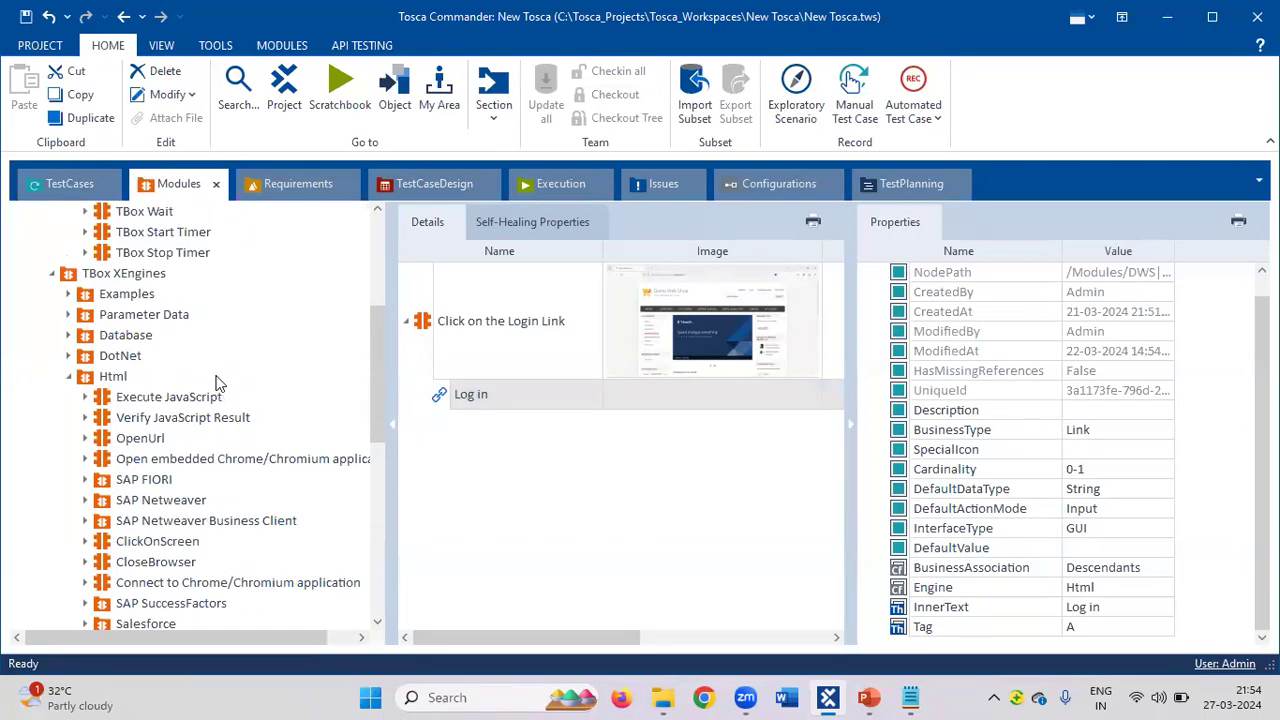
click(69, 377)
click(51, 273)
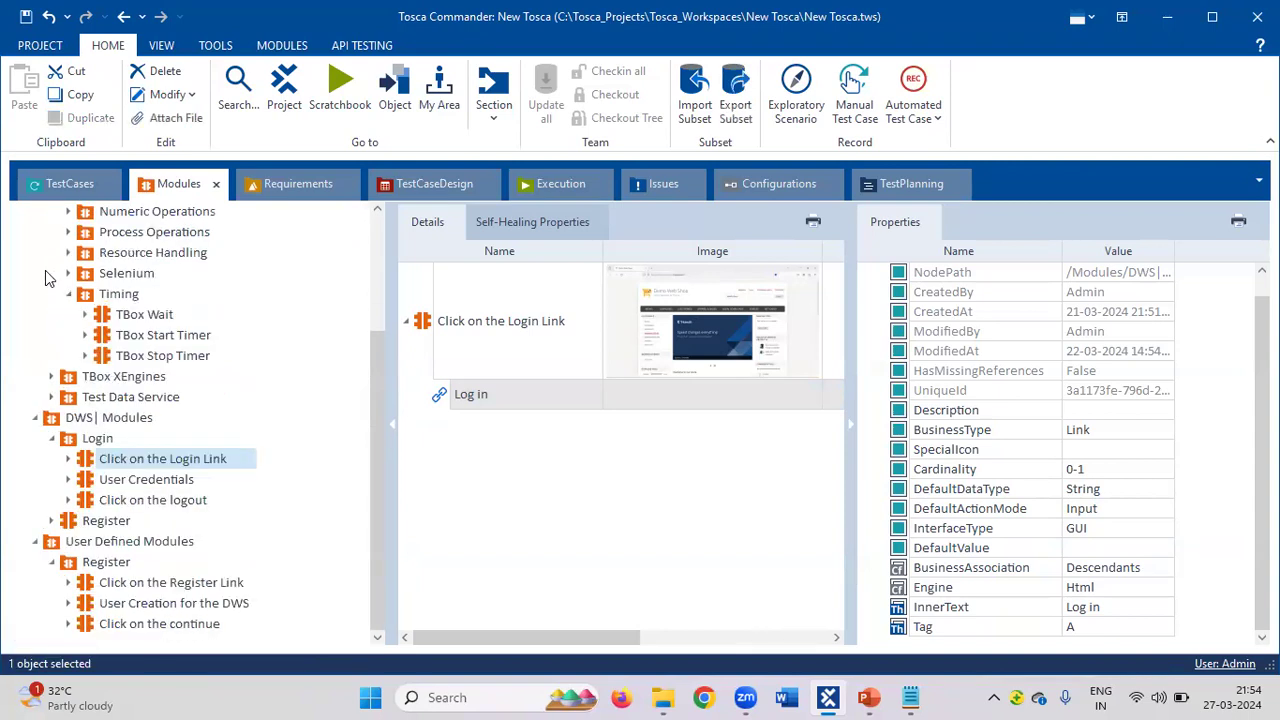
click(69, 293)
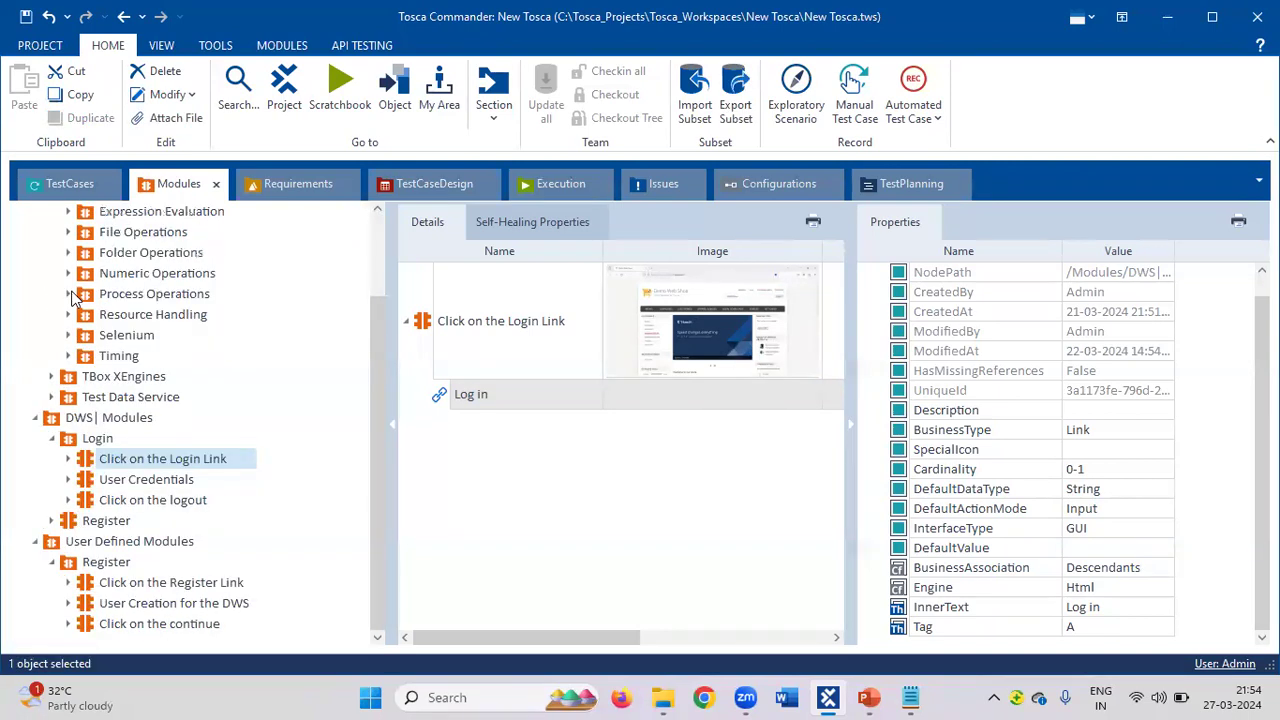
scroll(75, 297, up, 2)
click(52, 253)
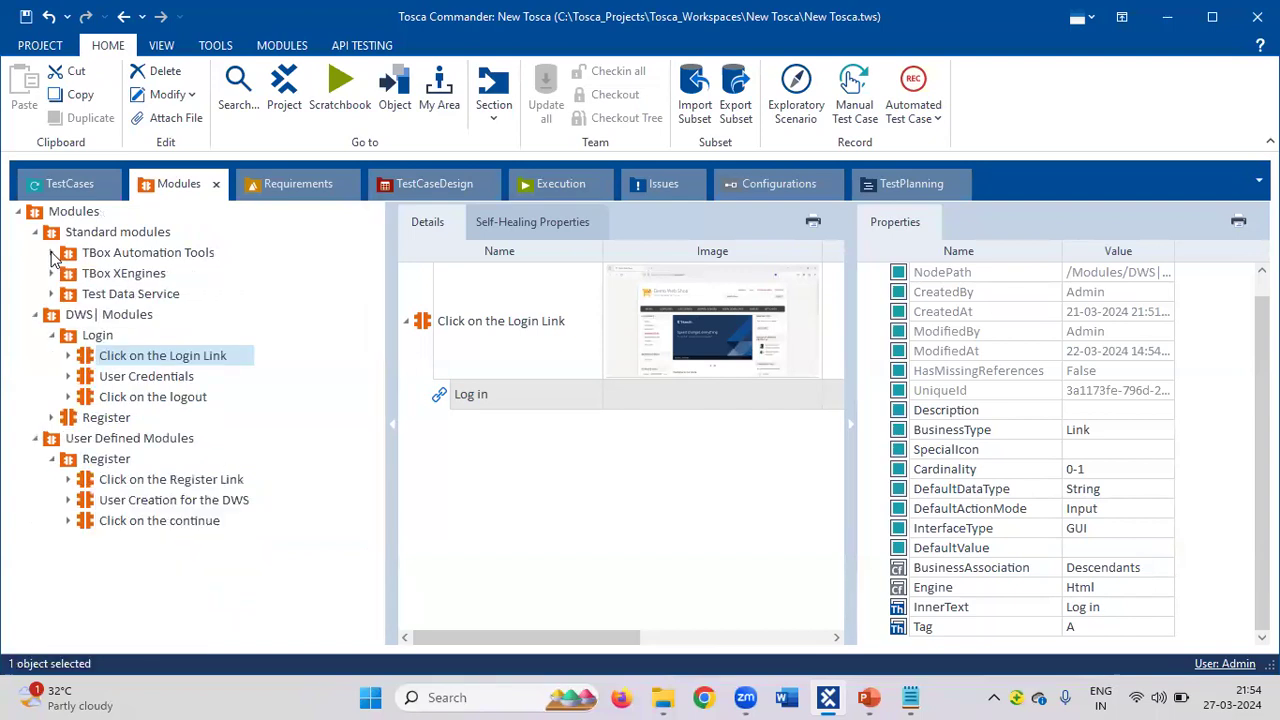
click(35, 232)
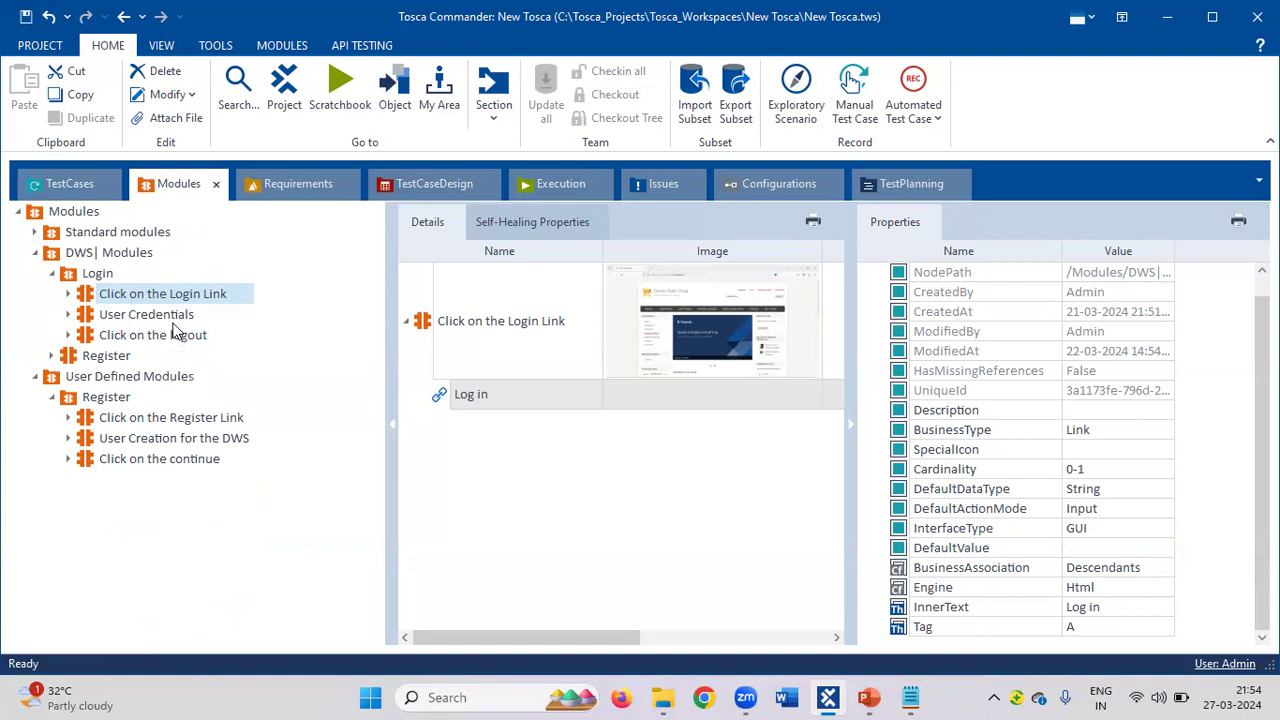
Expand Click on the Login Link in Modules, then end on the TestCases Enter Email and Password step.
click(68, 294)
click(153, 301)
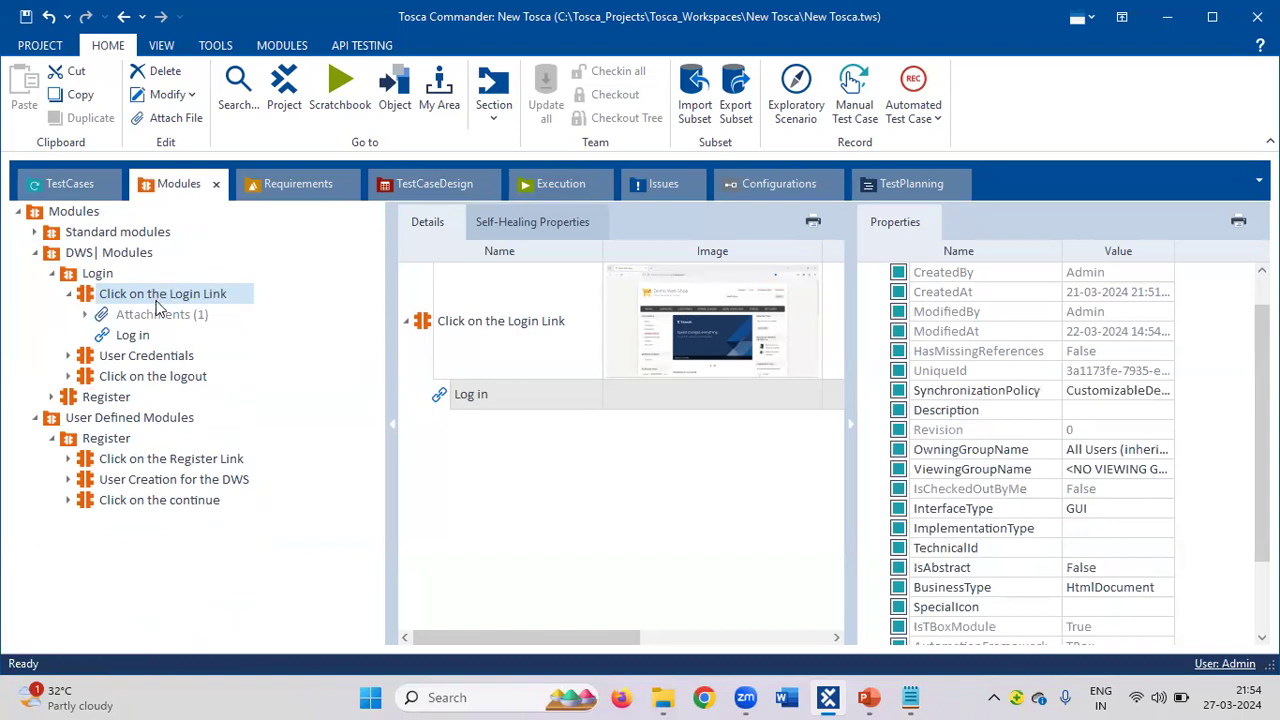
click(64, 176)
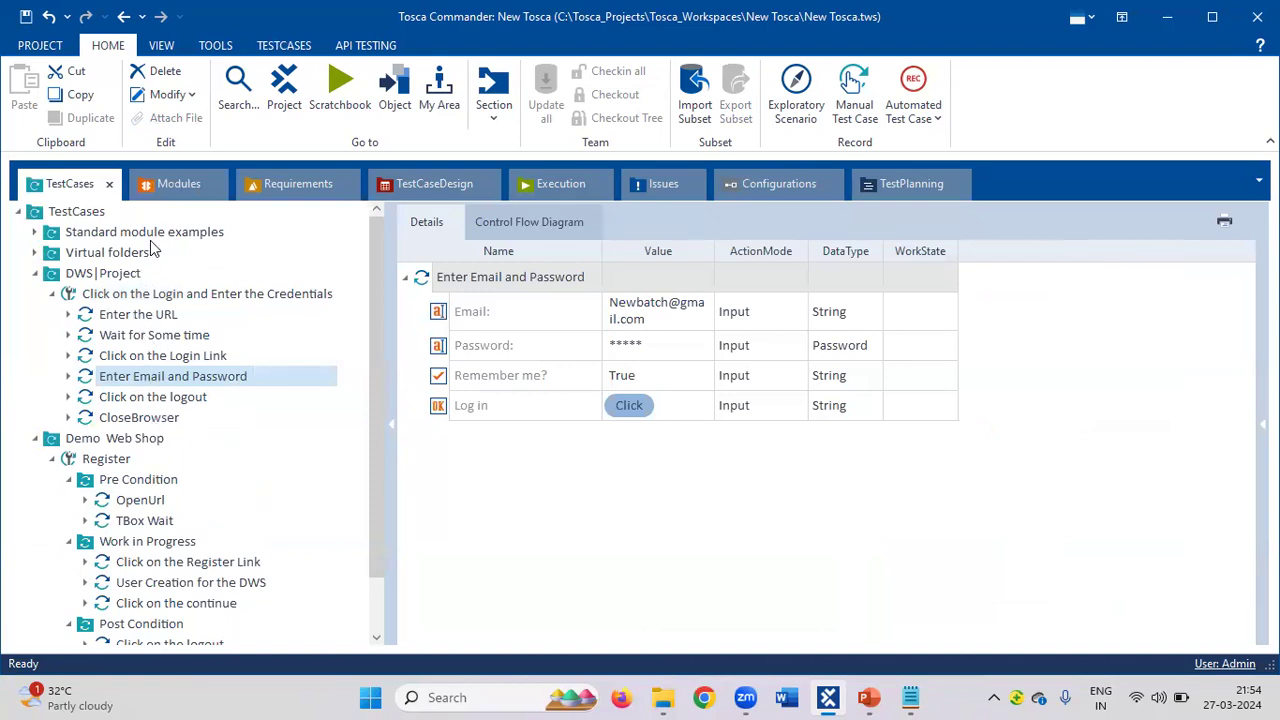
click(165, 191)
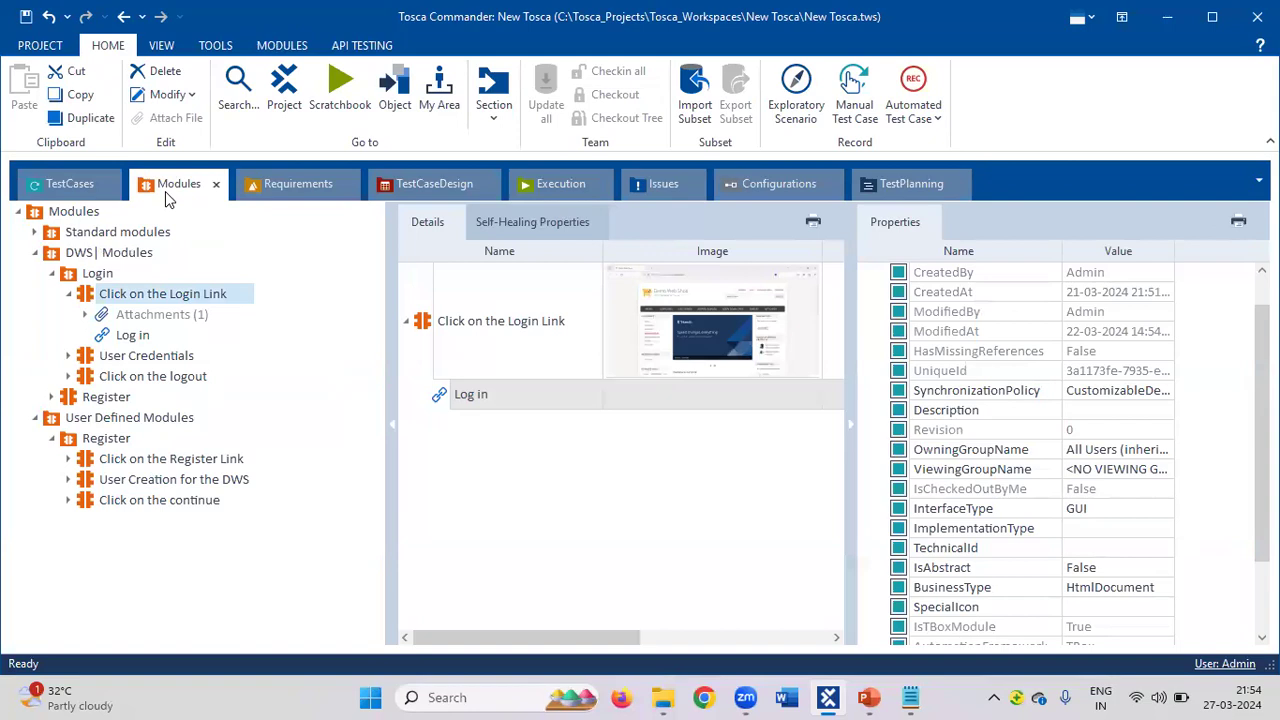
click(56, 191)
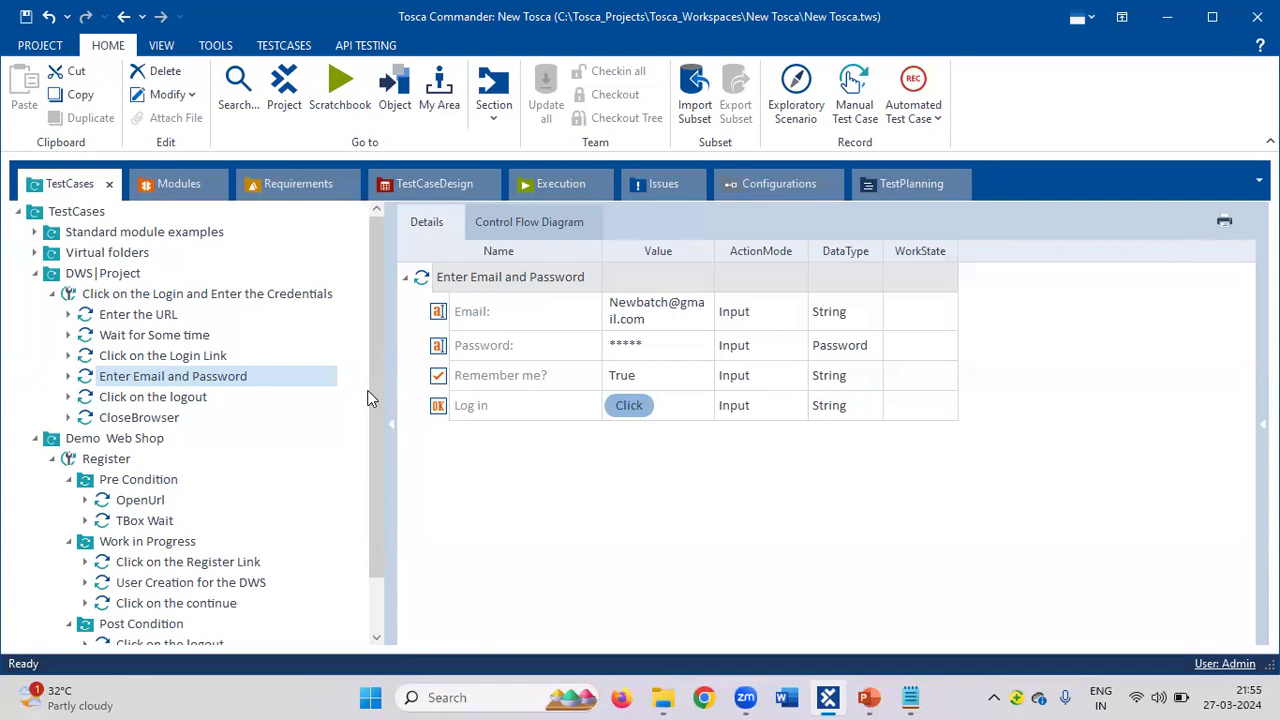
scroll(371, 450, down, 1)
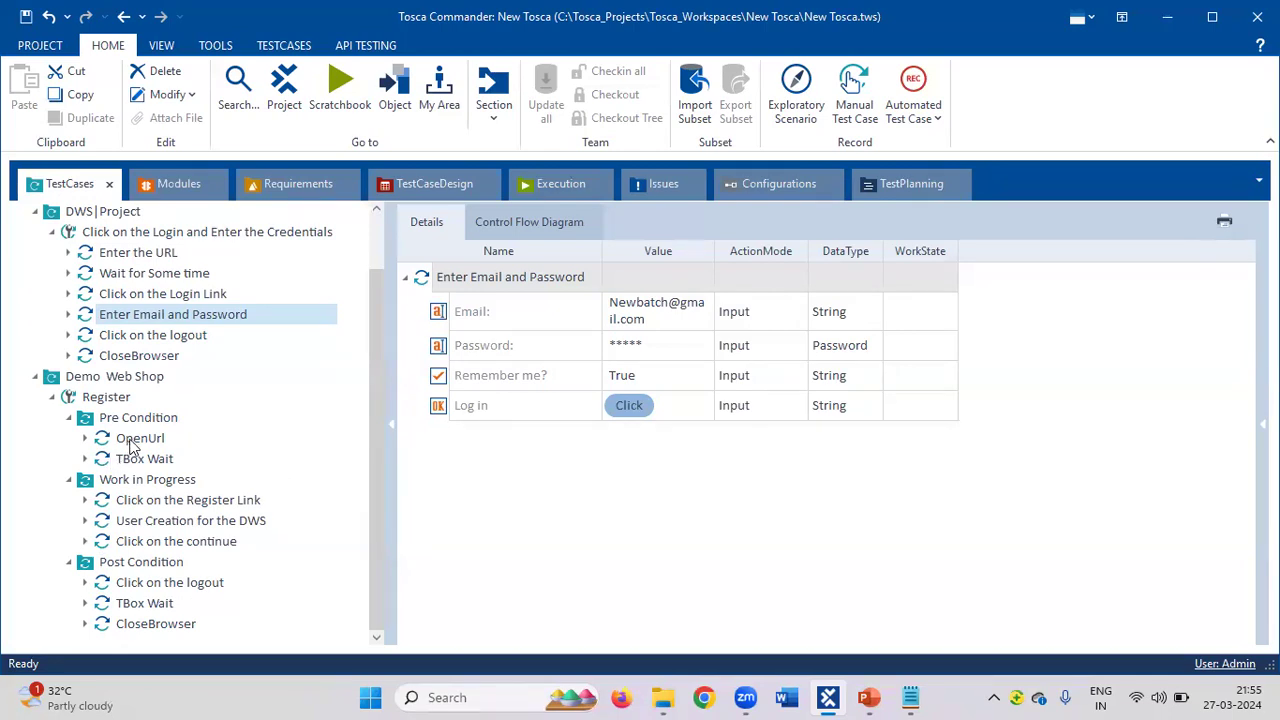
Bring up the Notepad notes and start a new line below Close Browser.
mouse_move(130, 446)
mouse_move(134, 445)
click(910, 697)
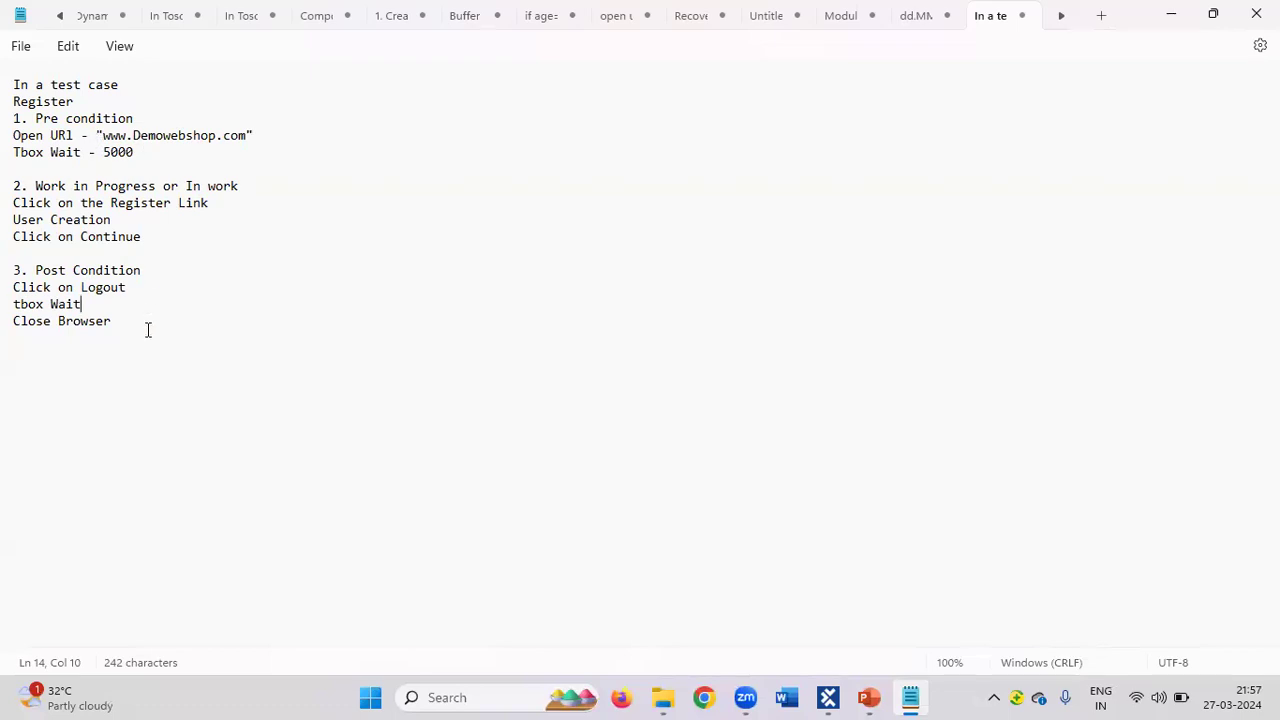
key(ctrl+a)
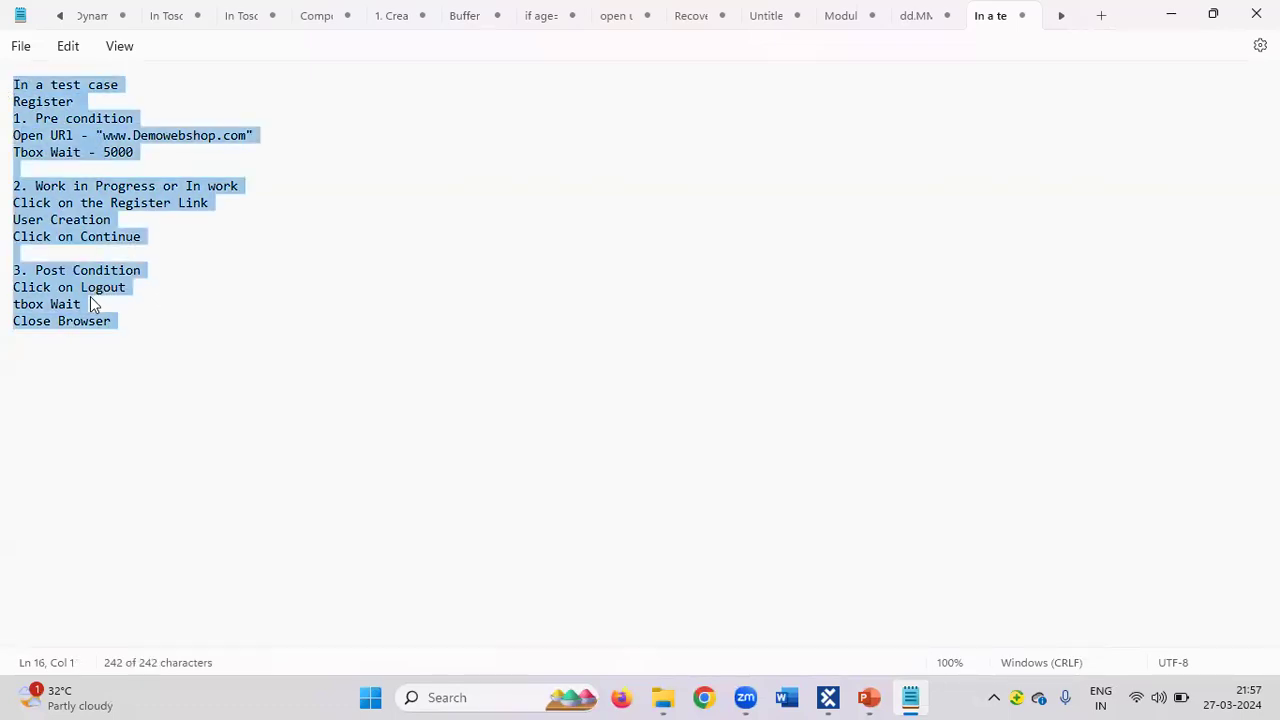
click(43, 360)
double_click(43, 360)
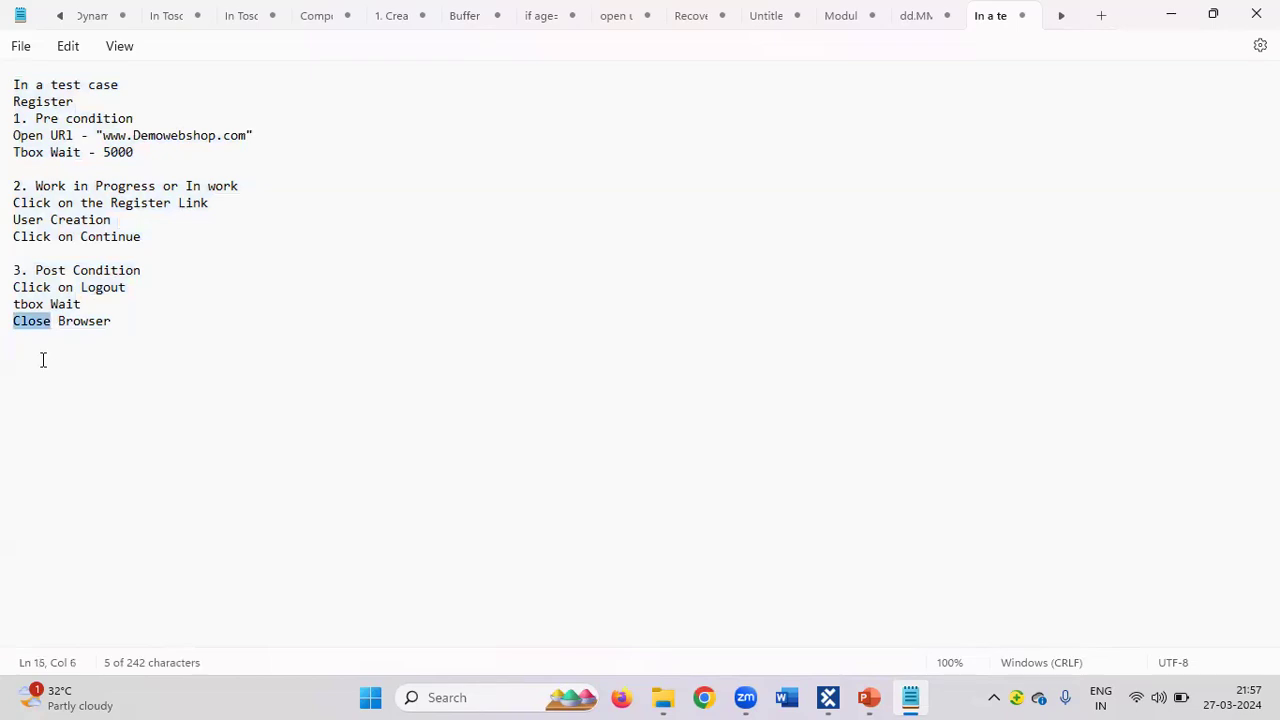
click(43, 360)
key(Return)
key(Return)
Write a Pre condition: list with Open HDfC Bank, Wait, Userid, Password and Click.
text(Pr)
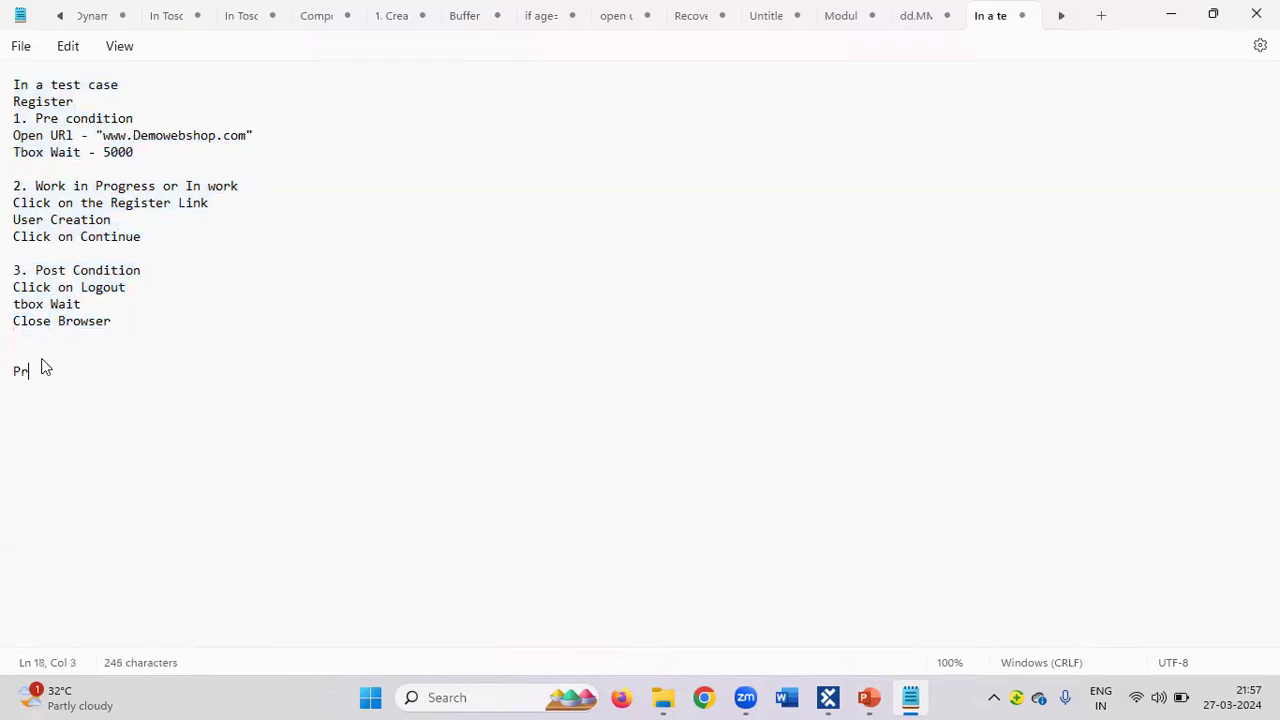
text(e condition:)
key(Return)
key(Return)
text(Open HDfC Bank)
key(Return)
text(Wait)
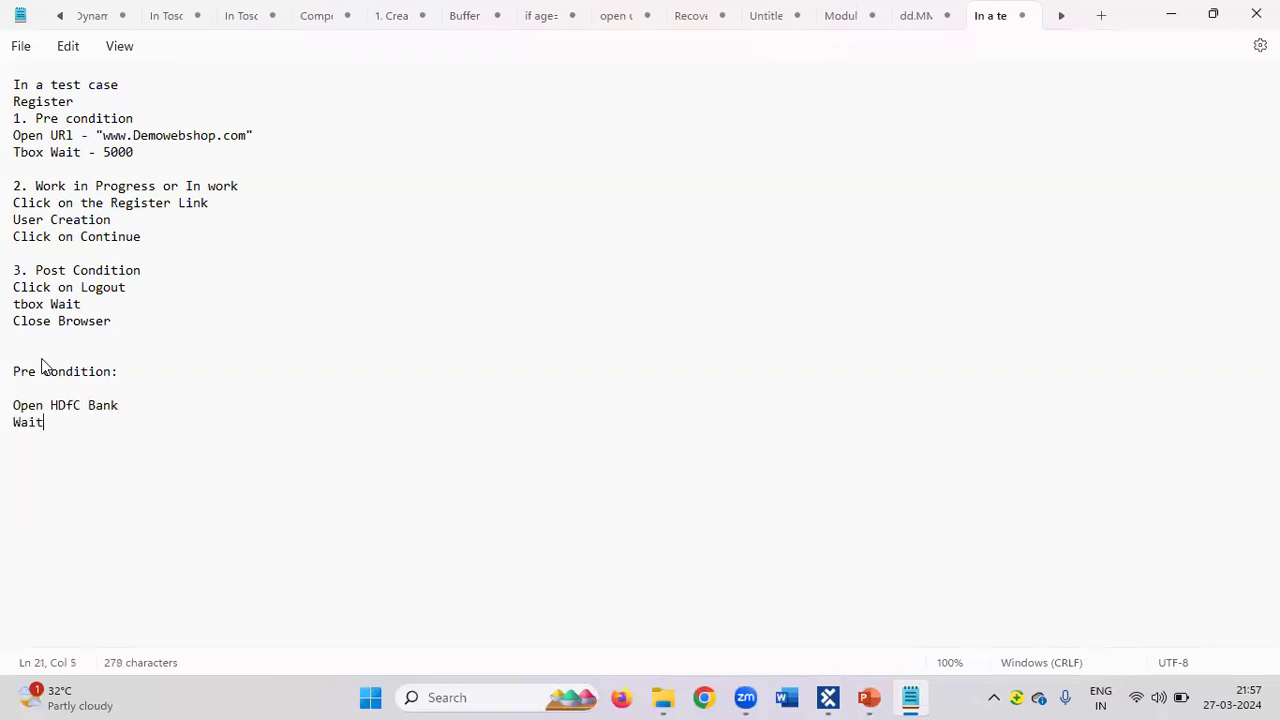
key(Return)
text(Userid)
key(Return)
text(Password)
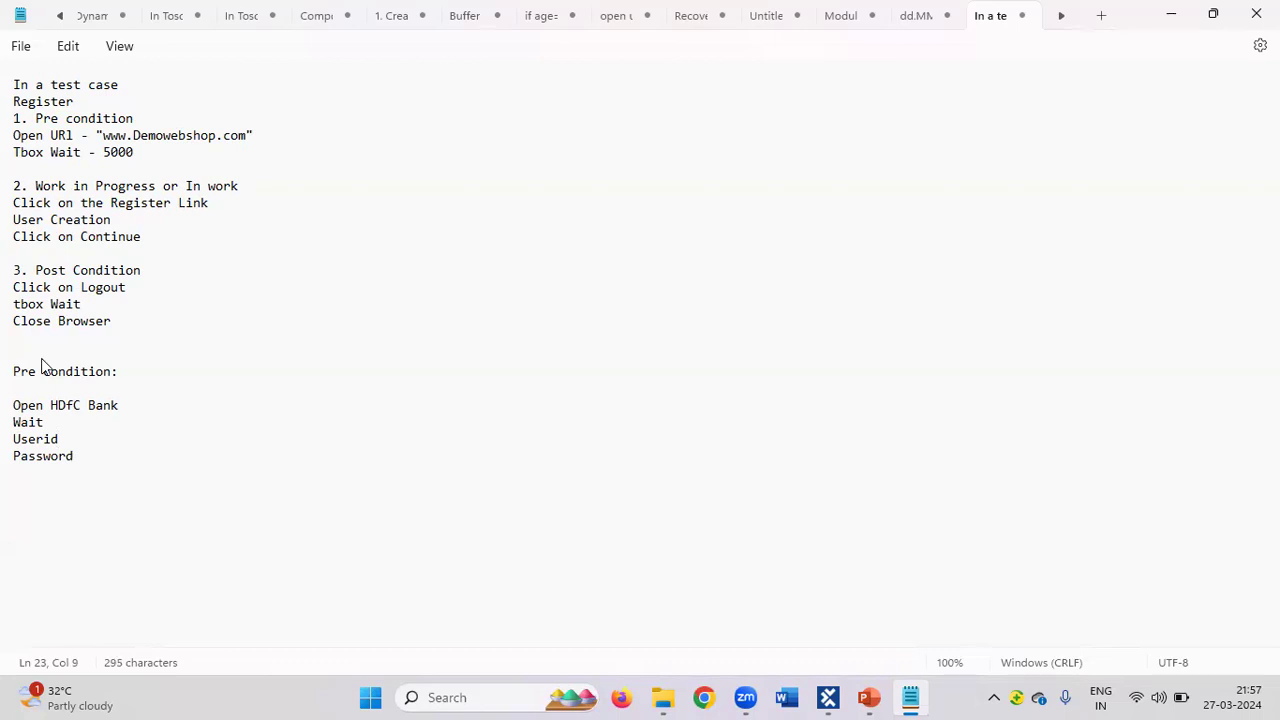
key(Return)
text(Click)
Complete the line as 'Click on login' and add a 'Work in progress' heading.
text(on login)
key(Return)
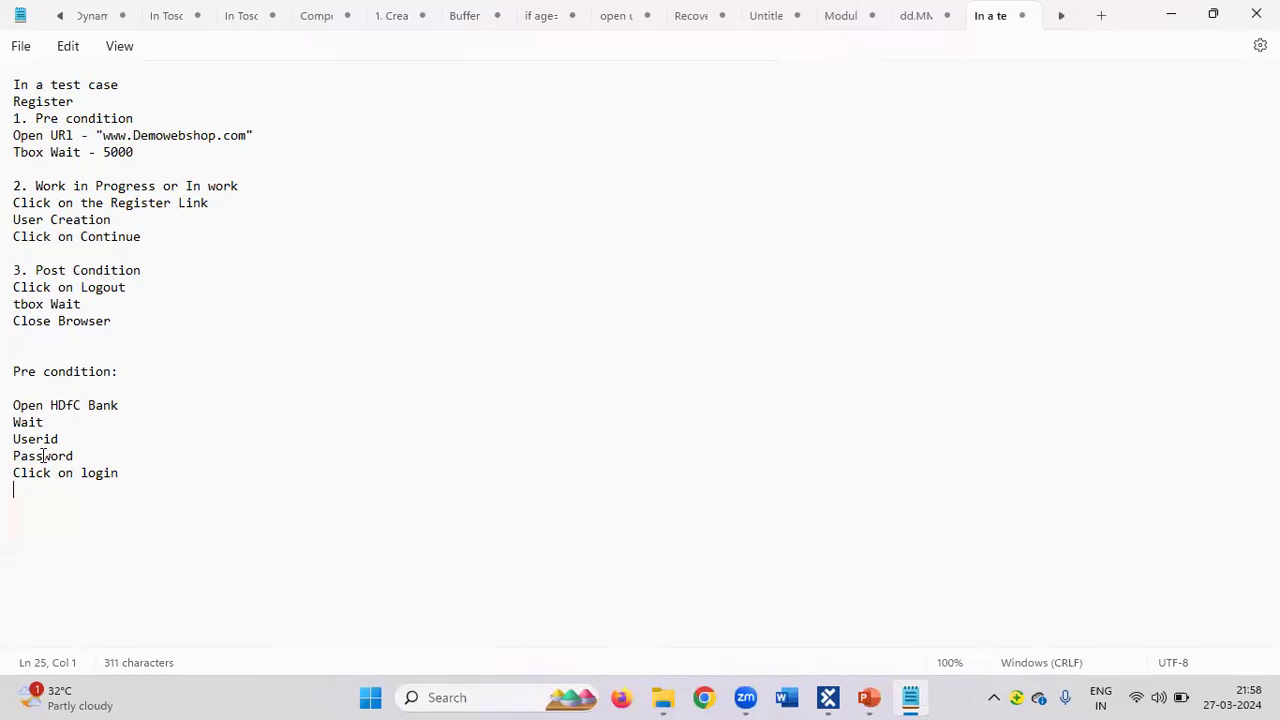
text(Work )
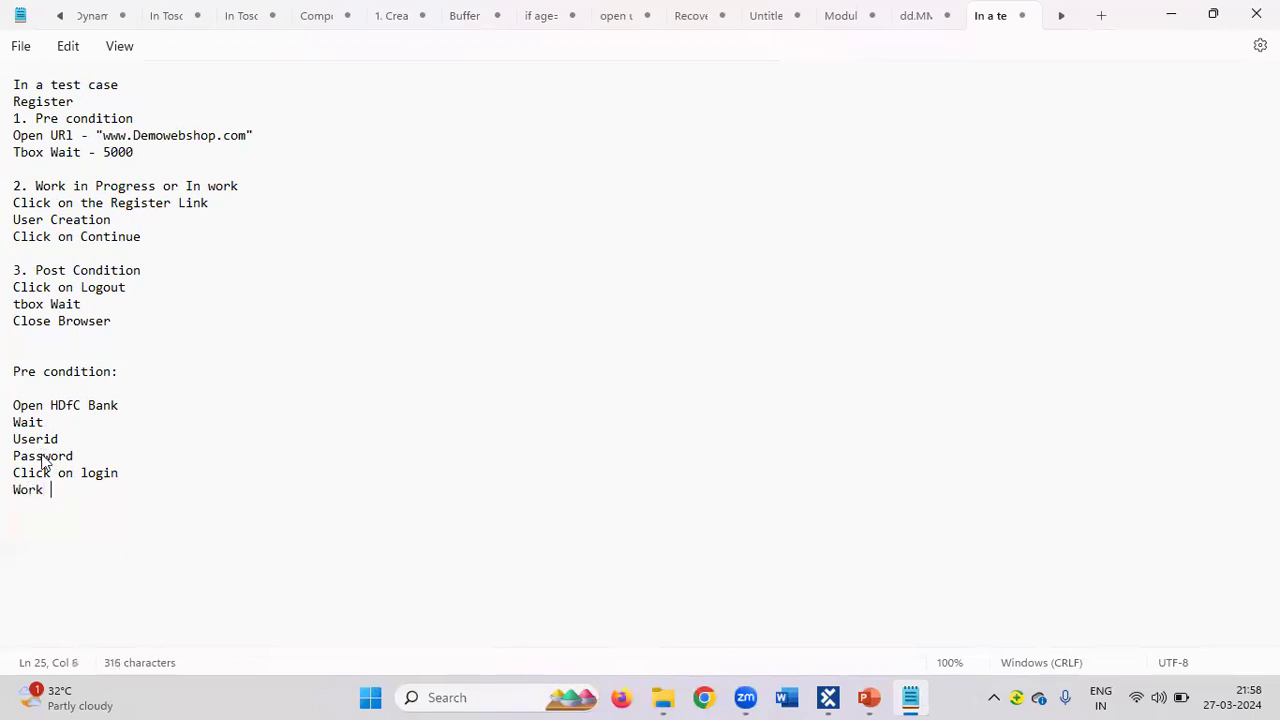
text(in prog)
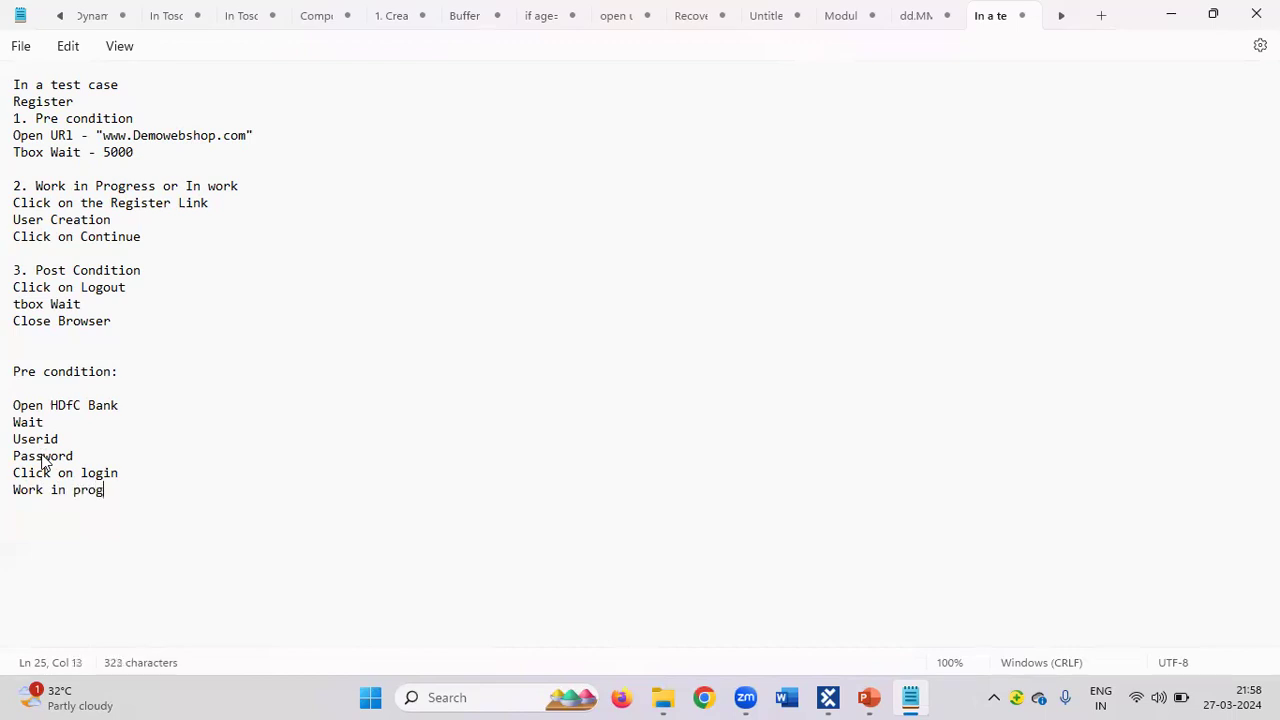
text(ress)
key(Return)
List 'Click on funds transfer' and 'Click on Add payee' under Work in progress, then return to Tosca Commander.
text(C)
key(BackSpace)
text(Click on funds tr)
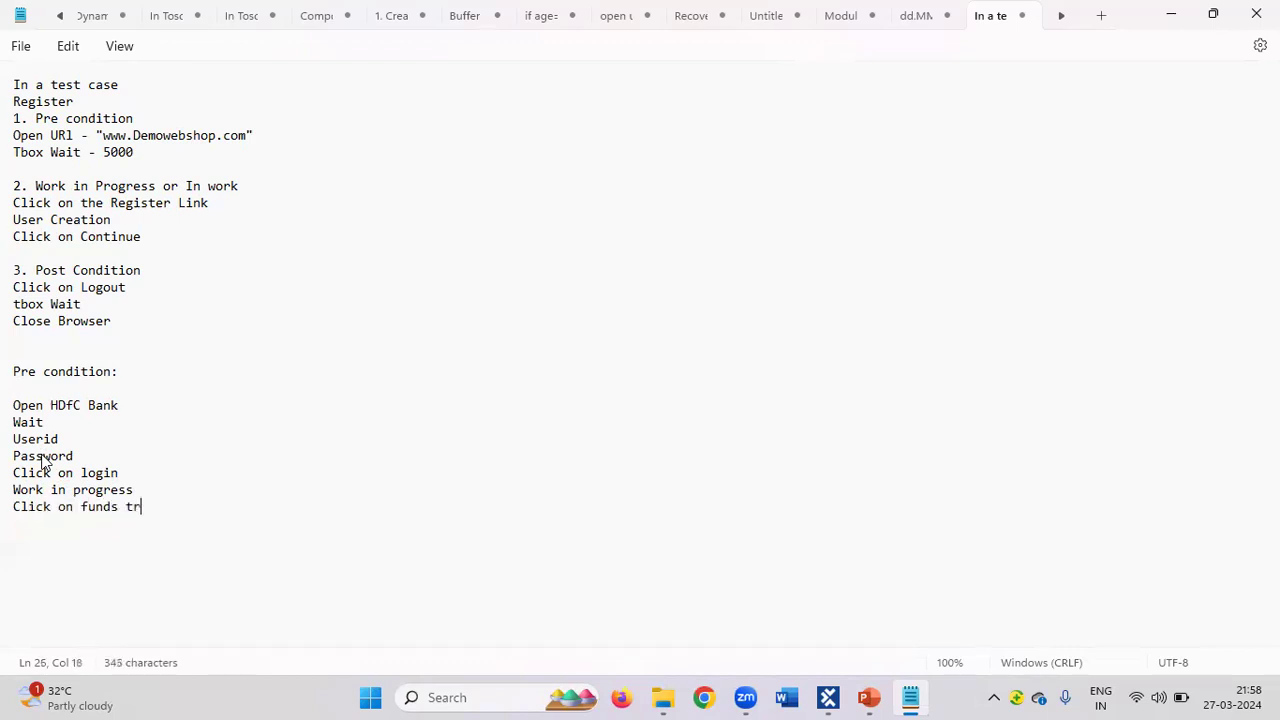
text(ansfer)
key(Return)
text(Click on Add p)
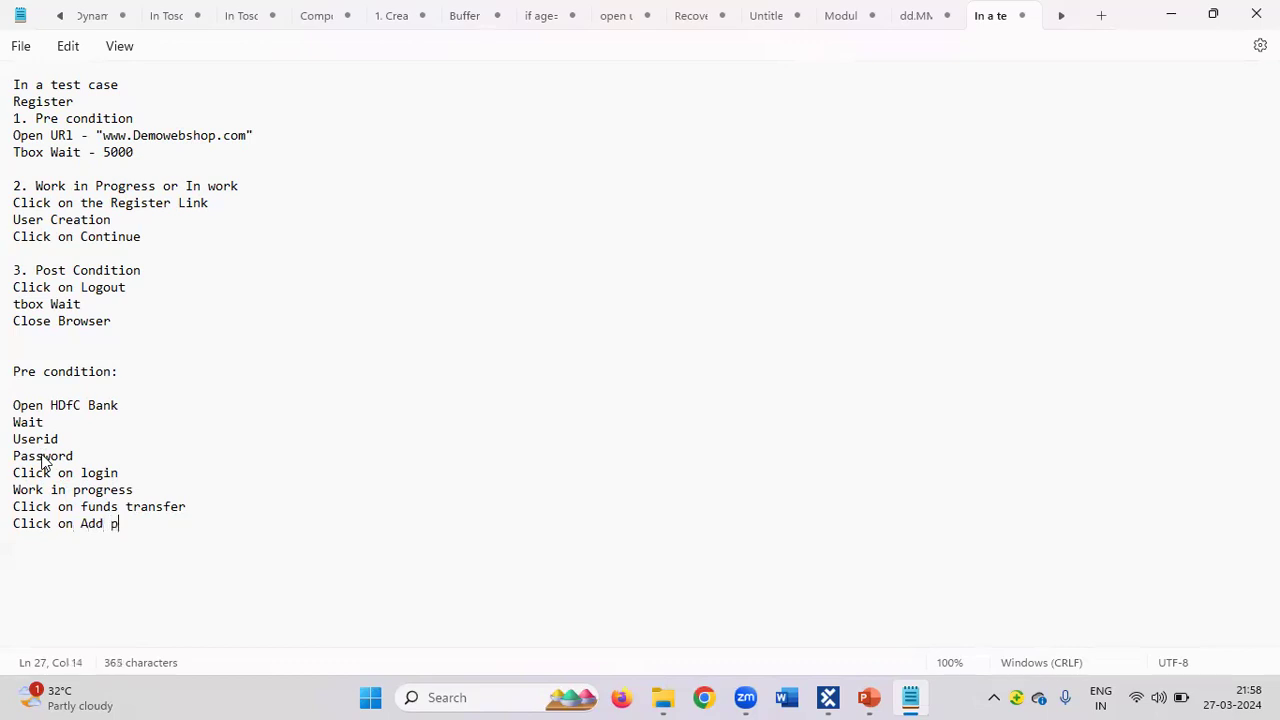
text(ayee)
key(Return)
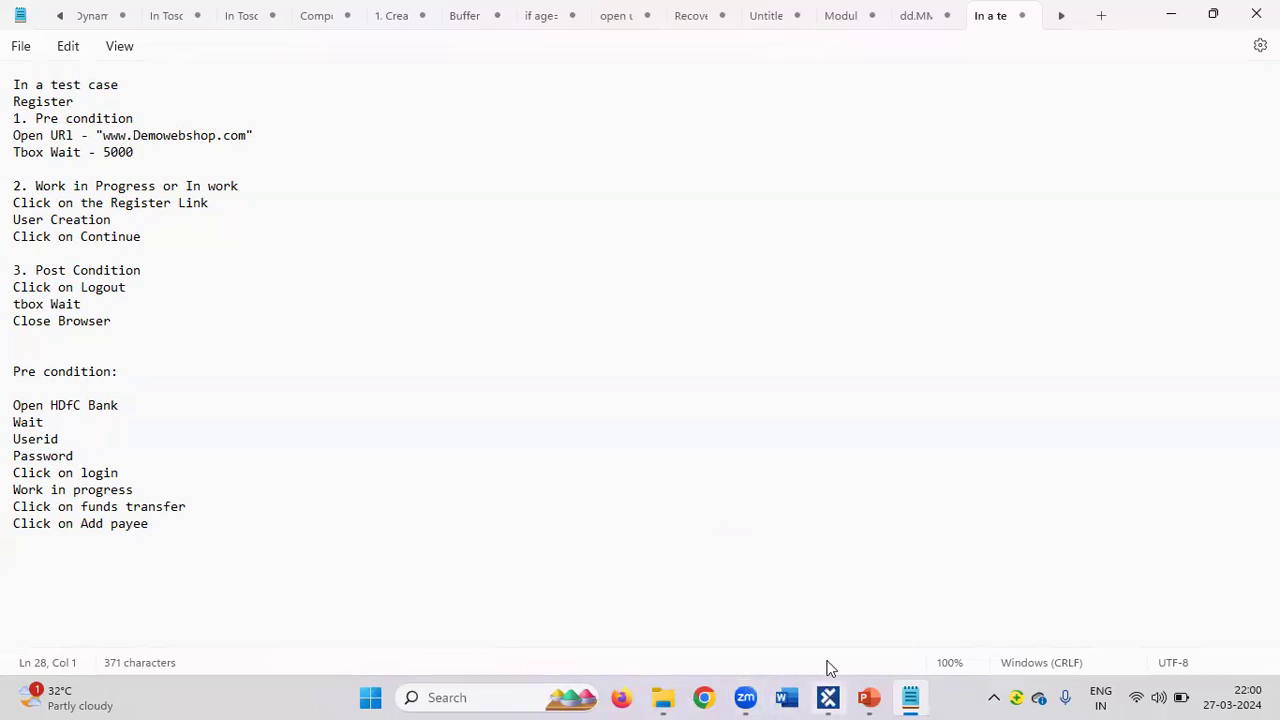
mouse_move(828, 697)
click(827, 699)
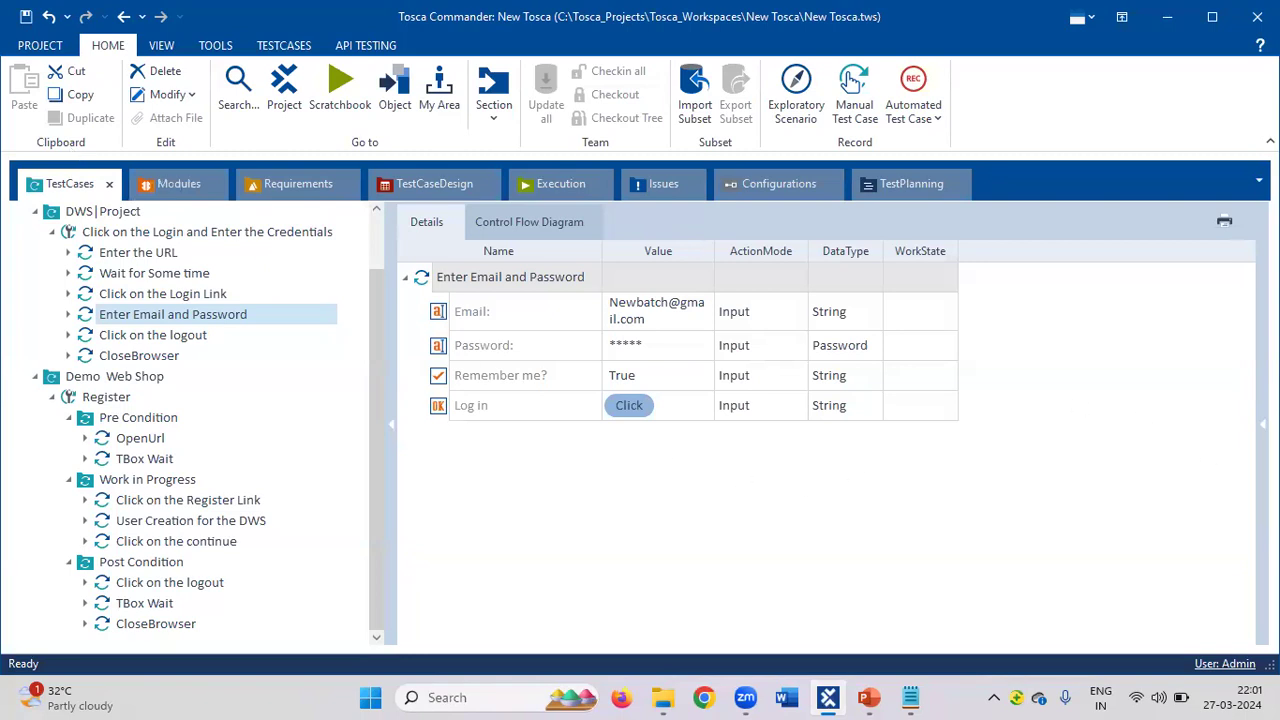
Expand the Properties pane for the Enter Email and Password step, then go to Modules.
click(1263, 424)
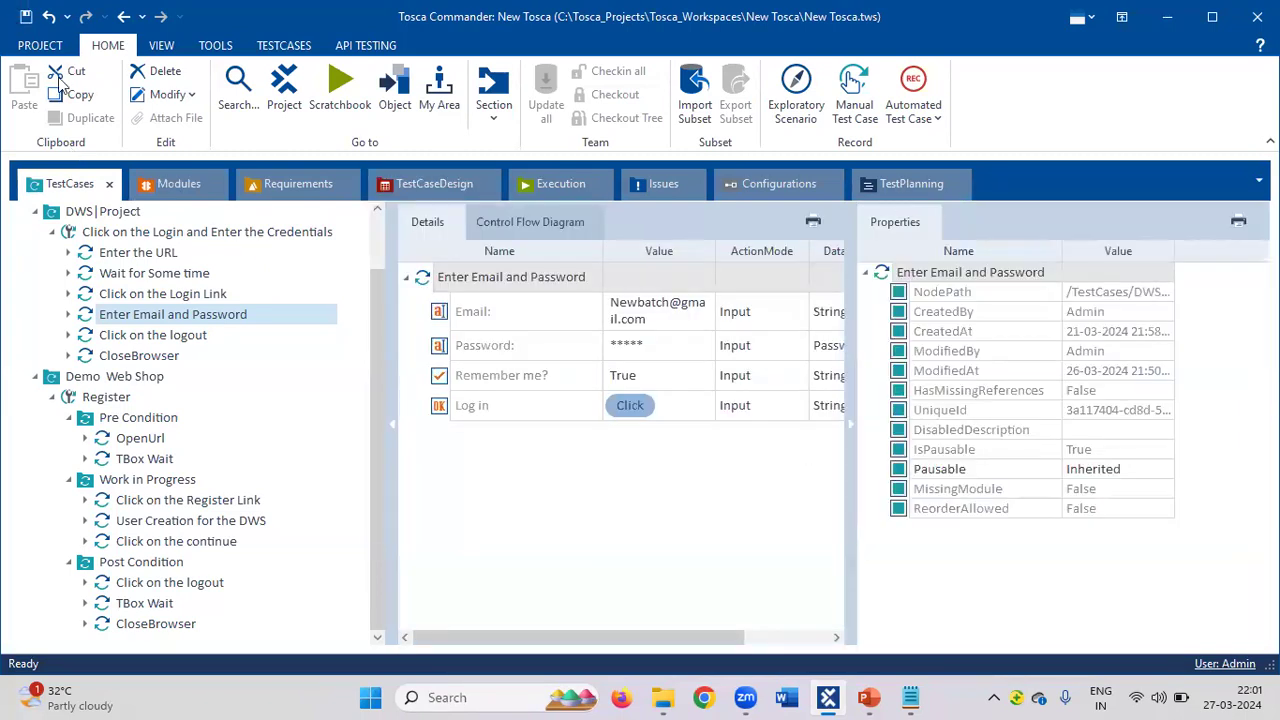
click(179, 187)
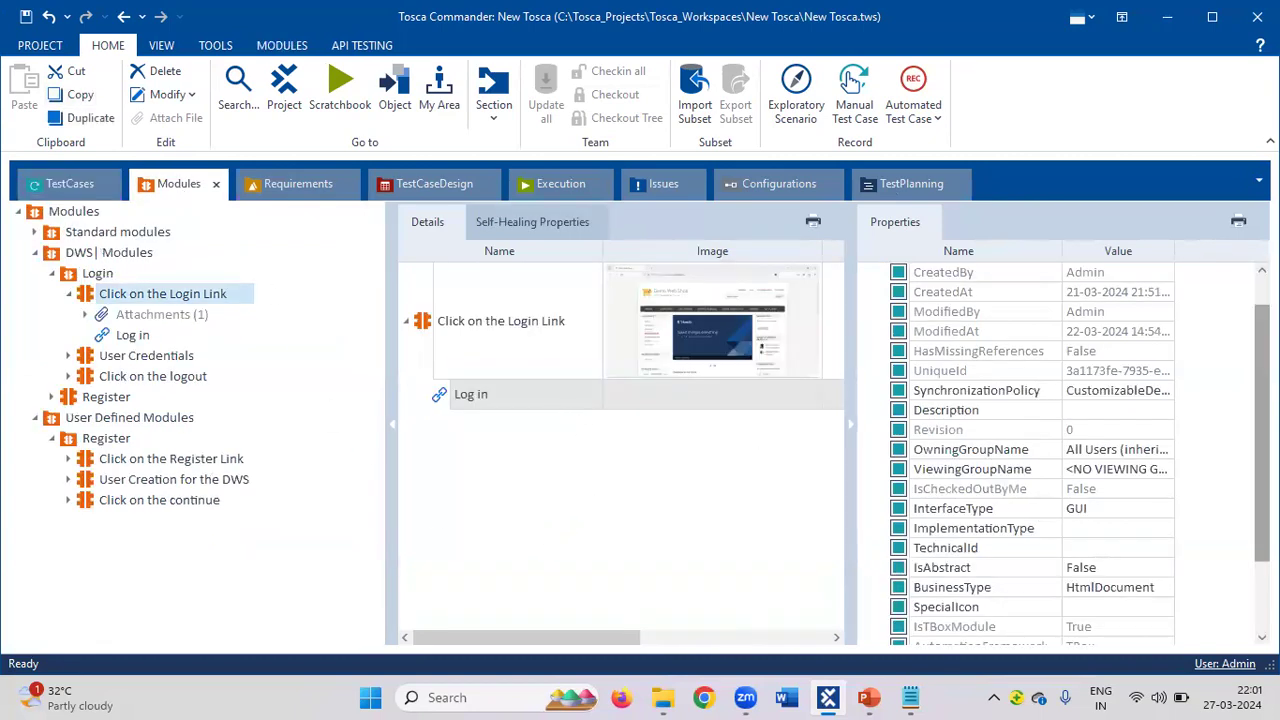
Check the Log in link's properties, then select the Click on the Register Link module.
scroll(1246, 542, down, 2)
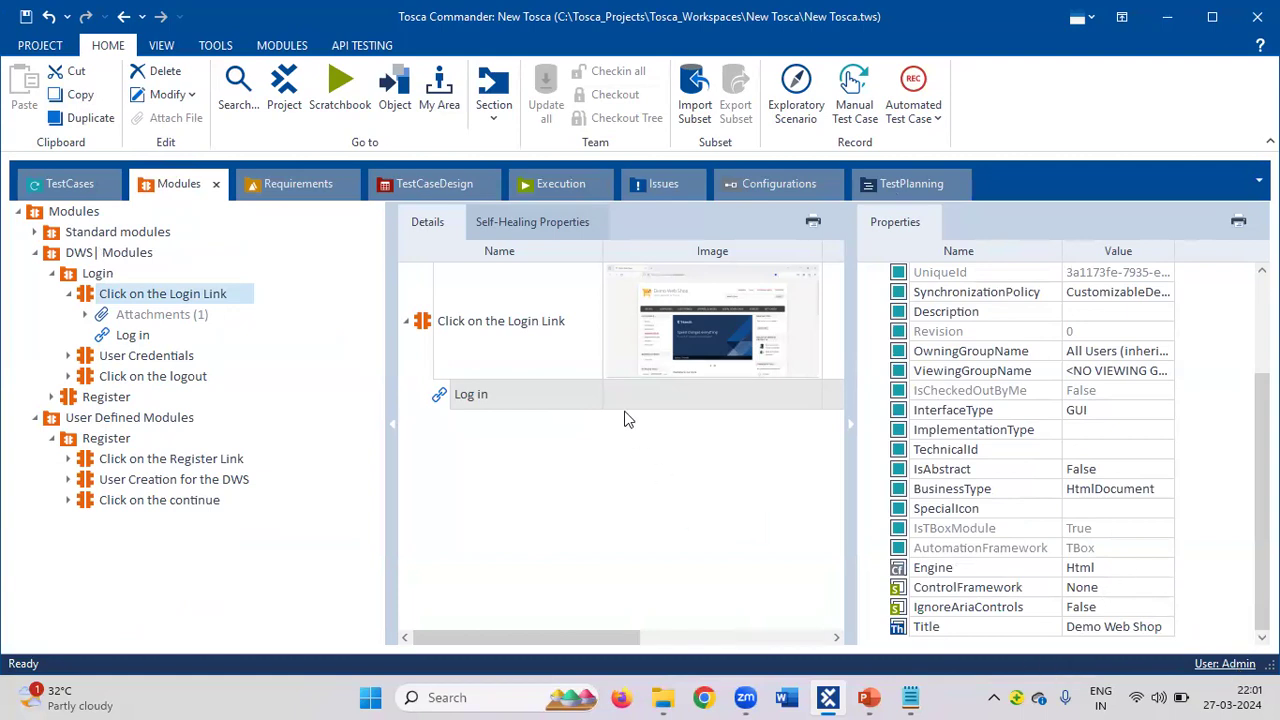
click(527, 394)
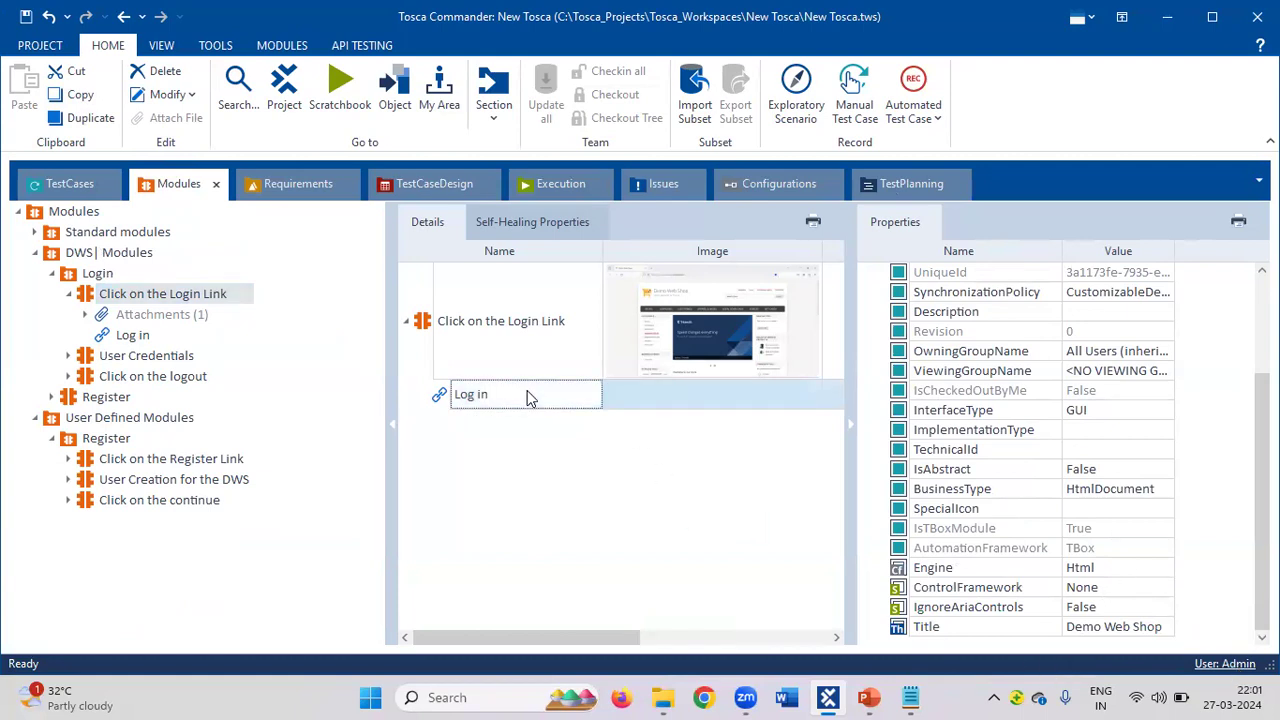
click(437, 397)
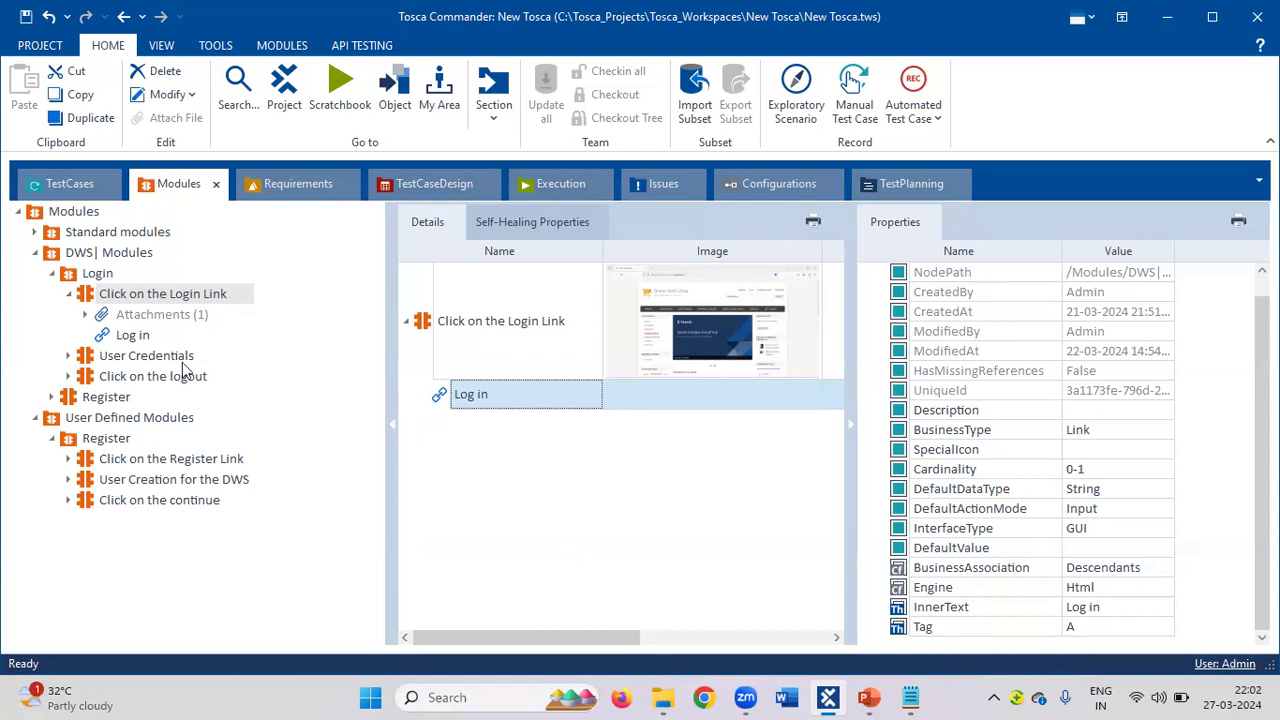
click(152, 459)
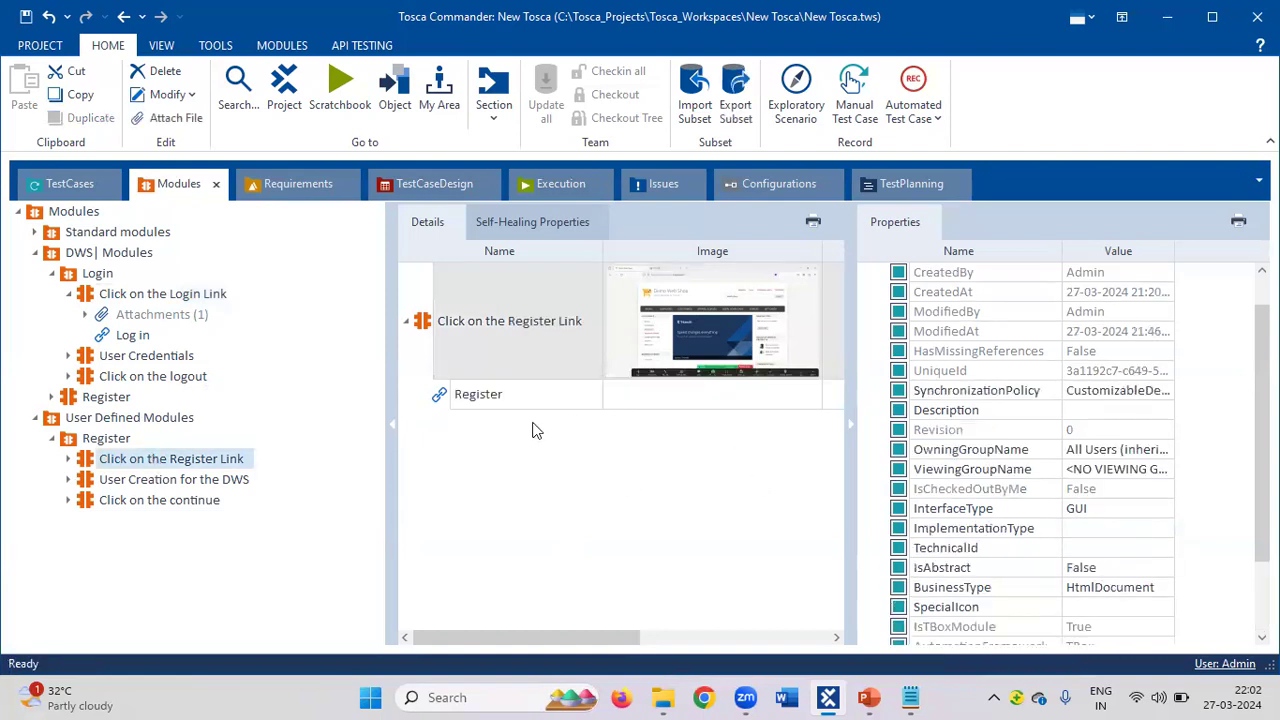
Show the Register link's properties (Link, InnerText Register, Tag A), then switch to the meeting window.
click(483, 400)
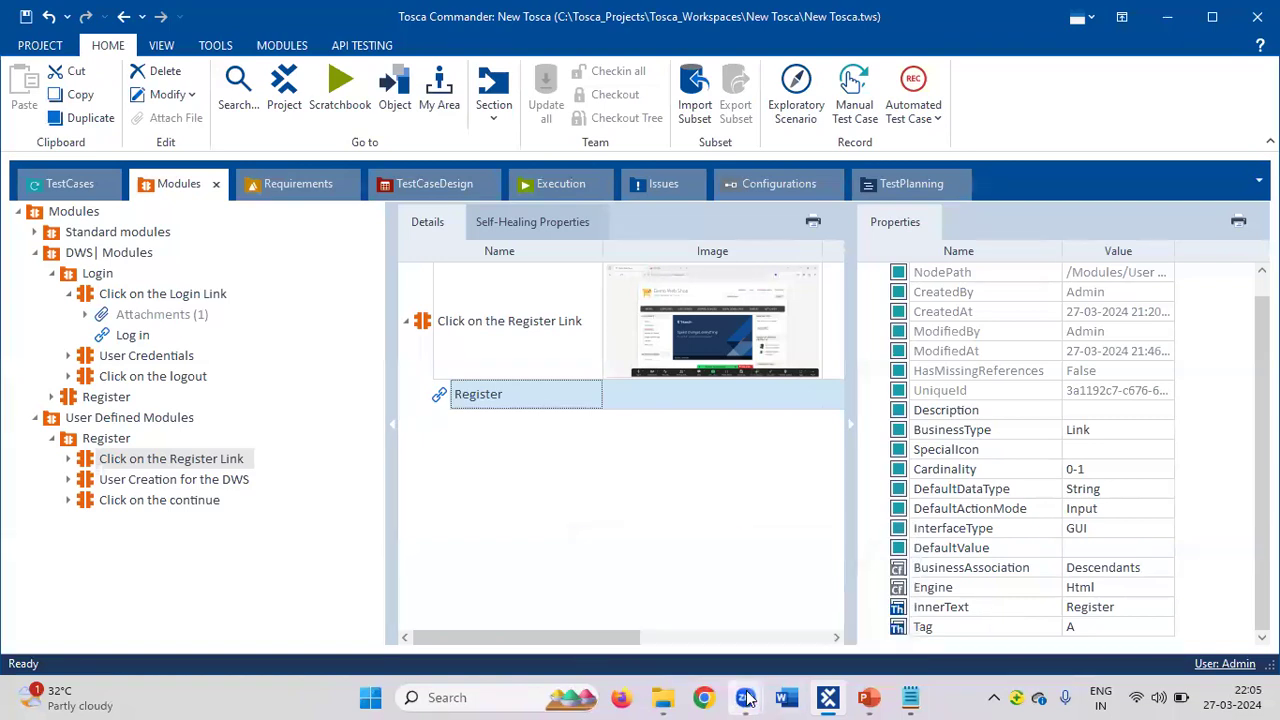
click(797, 616)
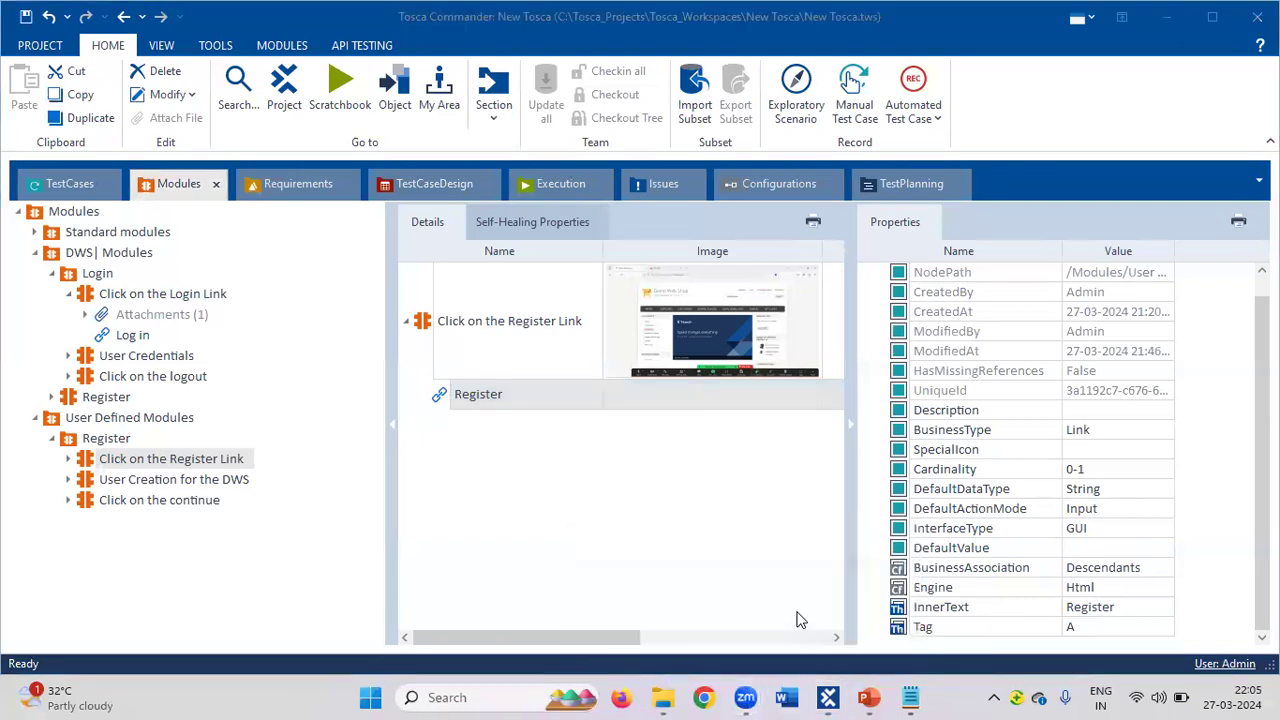